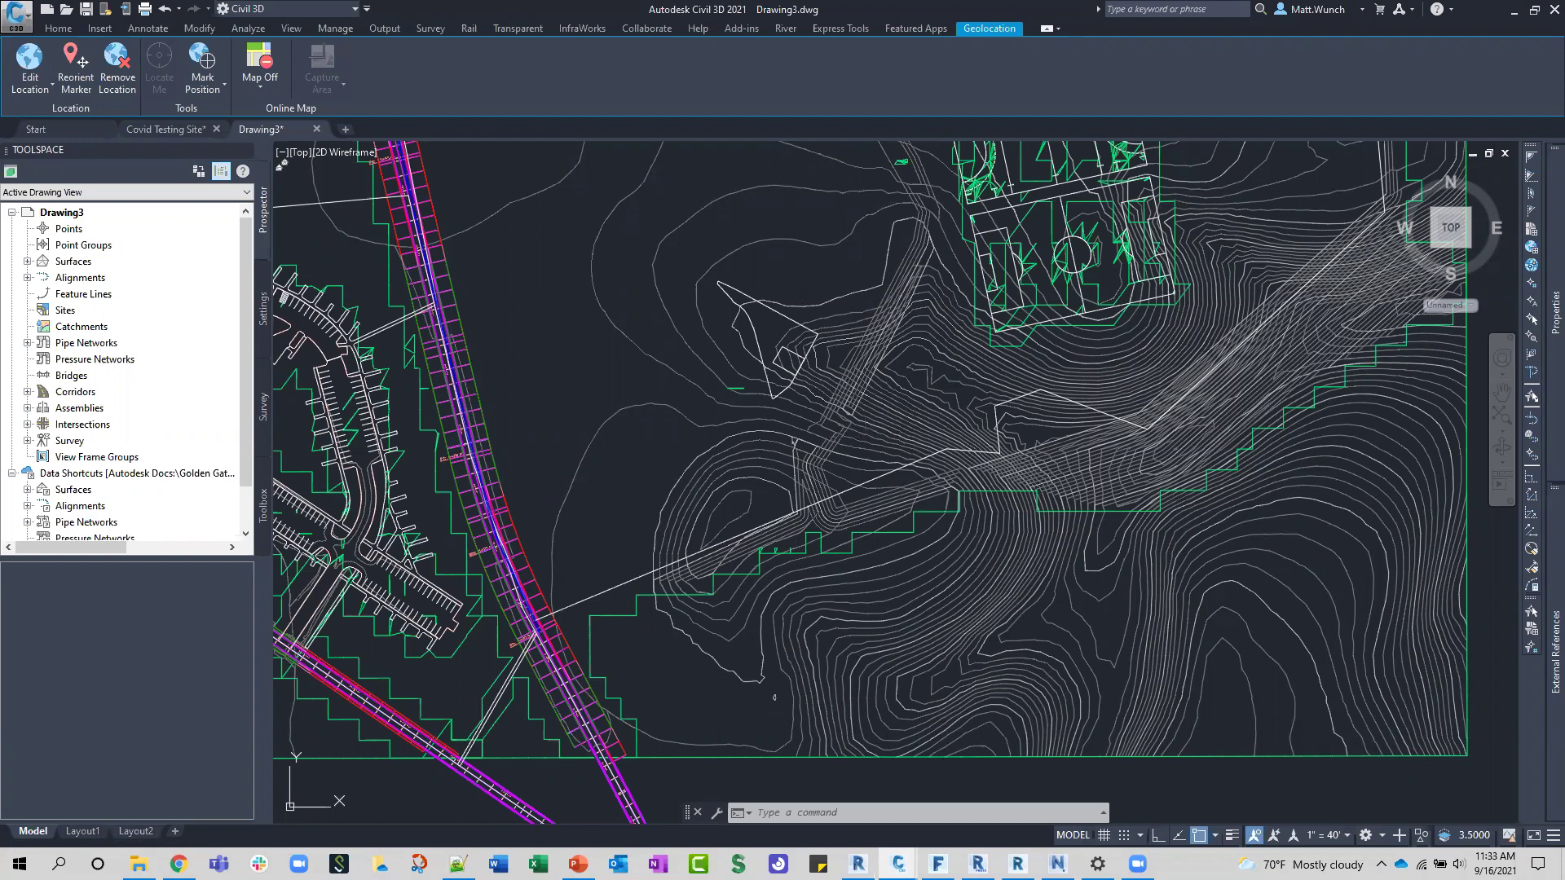
Step: Inspect the AIW_Proposed_Ground surface as a shaded 3D model in the Object Viewer, orbiting from the top view
left_click(872, 356)
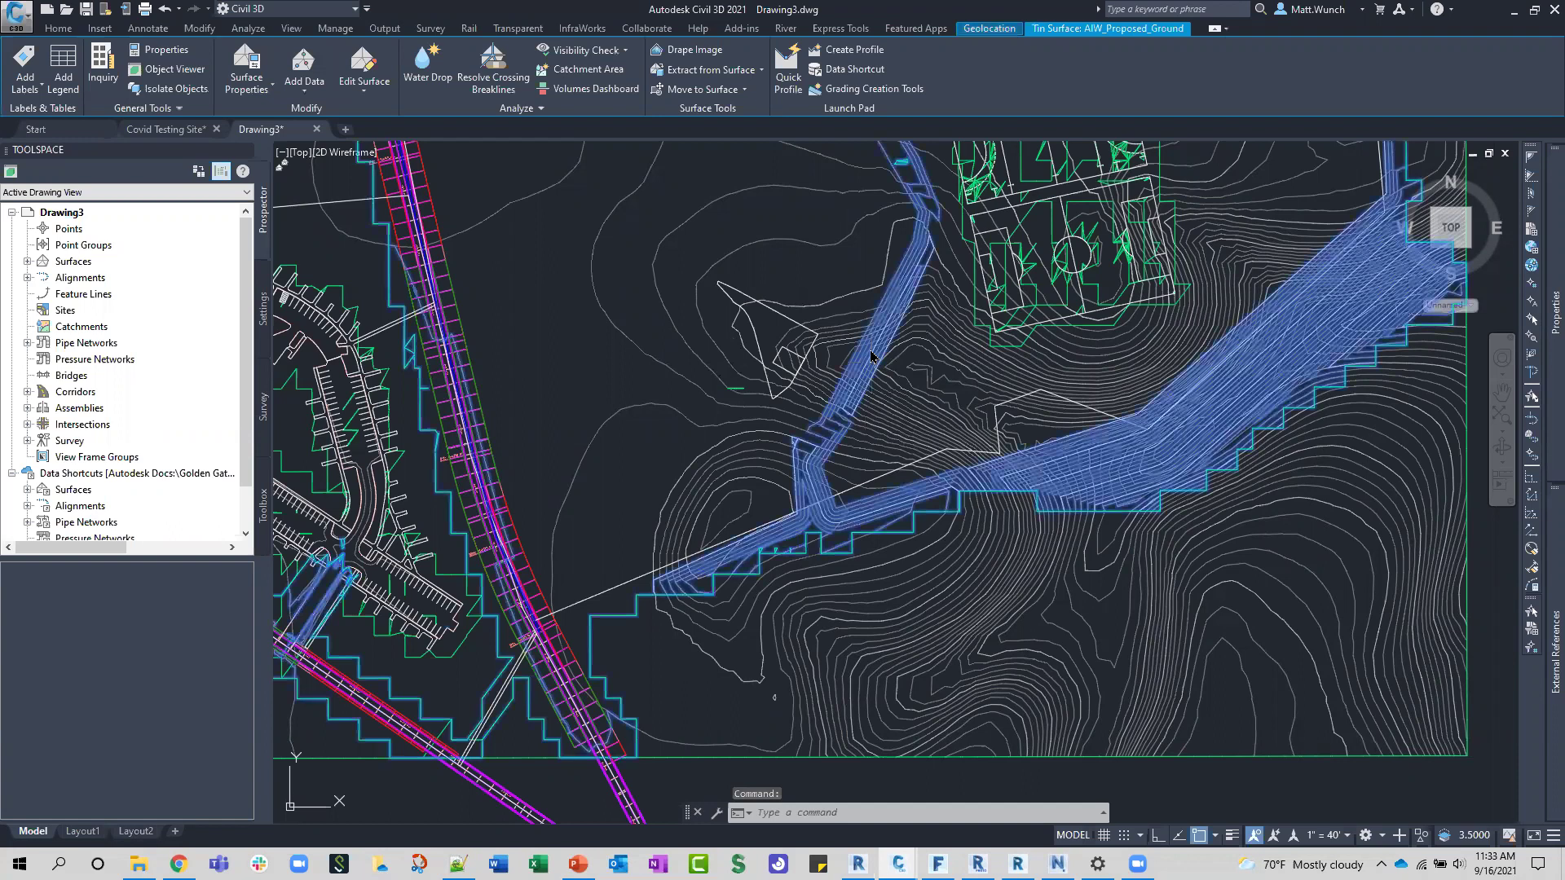
right_click(870, 356)
left_click(799, 460)
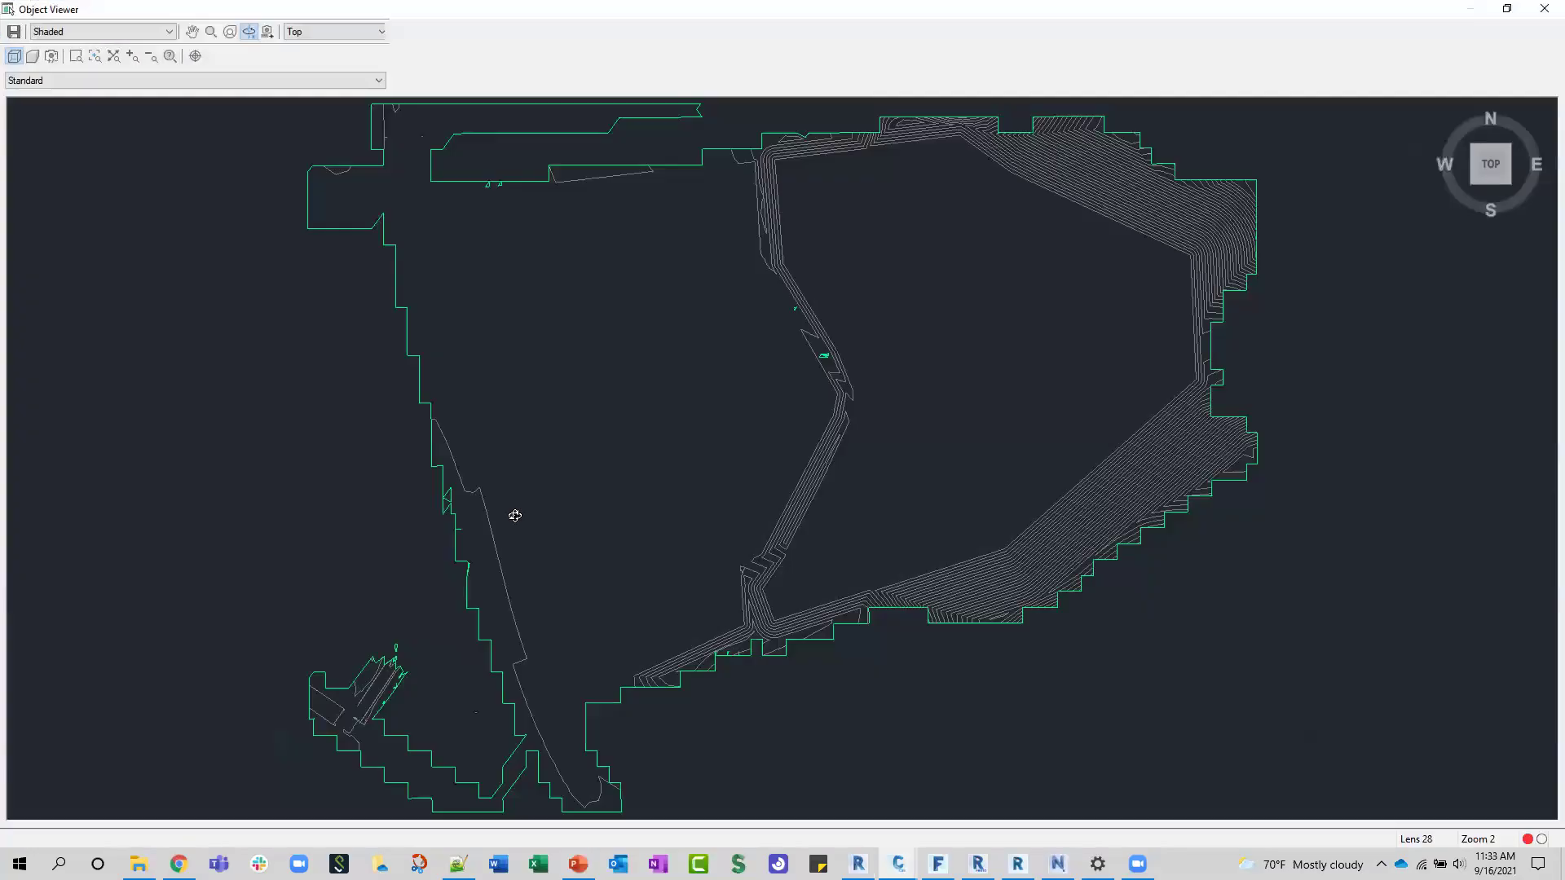
mouse_move(515, 515)
left_mouse_down()
mouse_move(472, 356)
mouse_move(881, 345)
mouse_move(897, 244)
mouse_move(856, 467)
left_mouse_up()
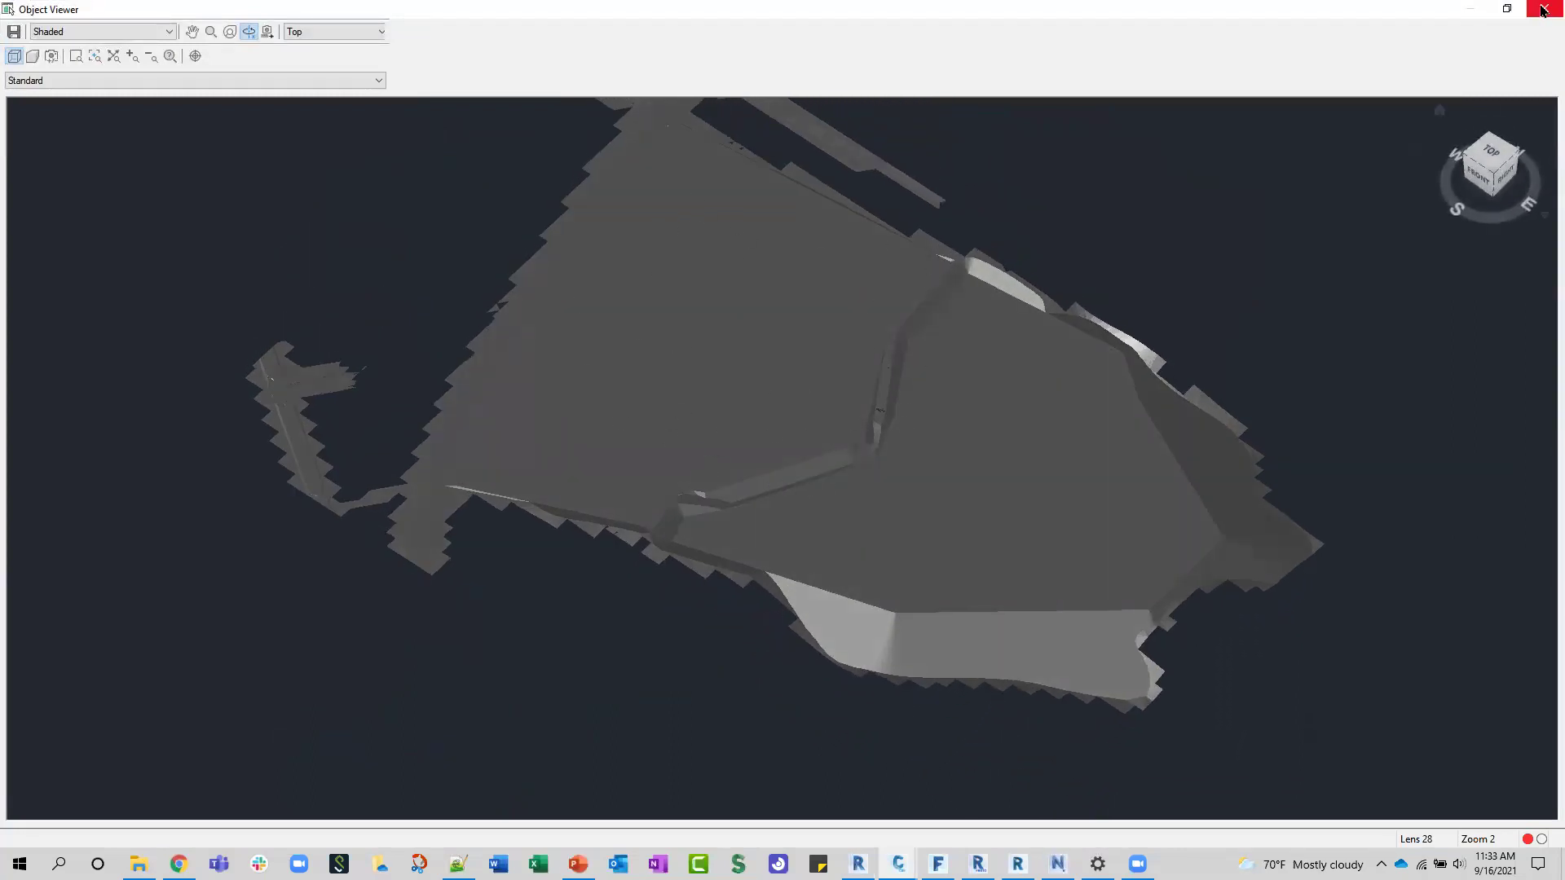
key("Escape")
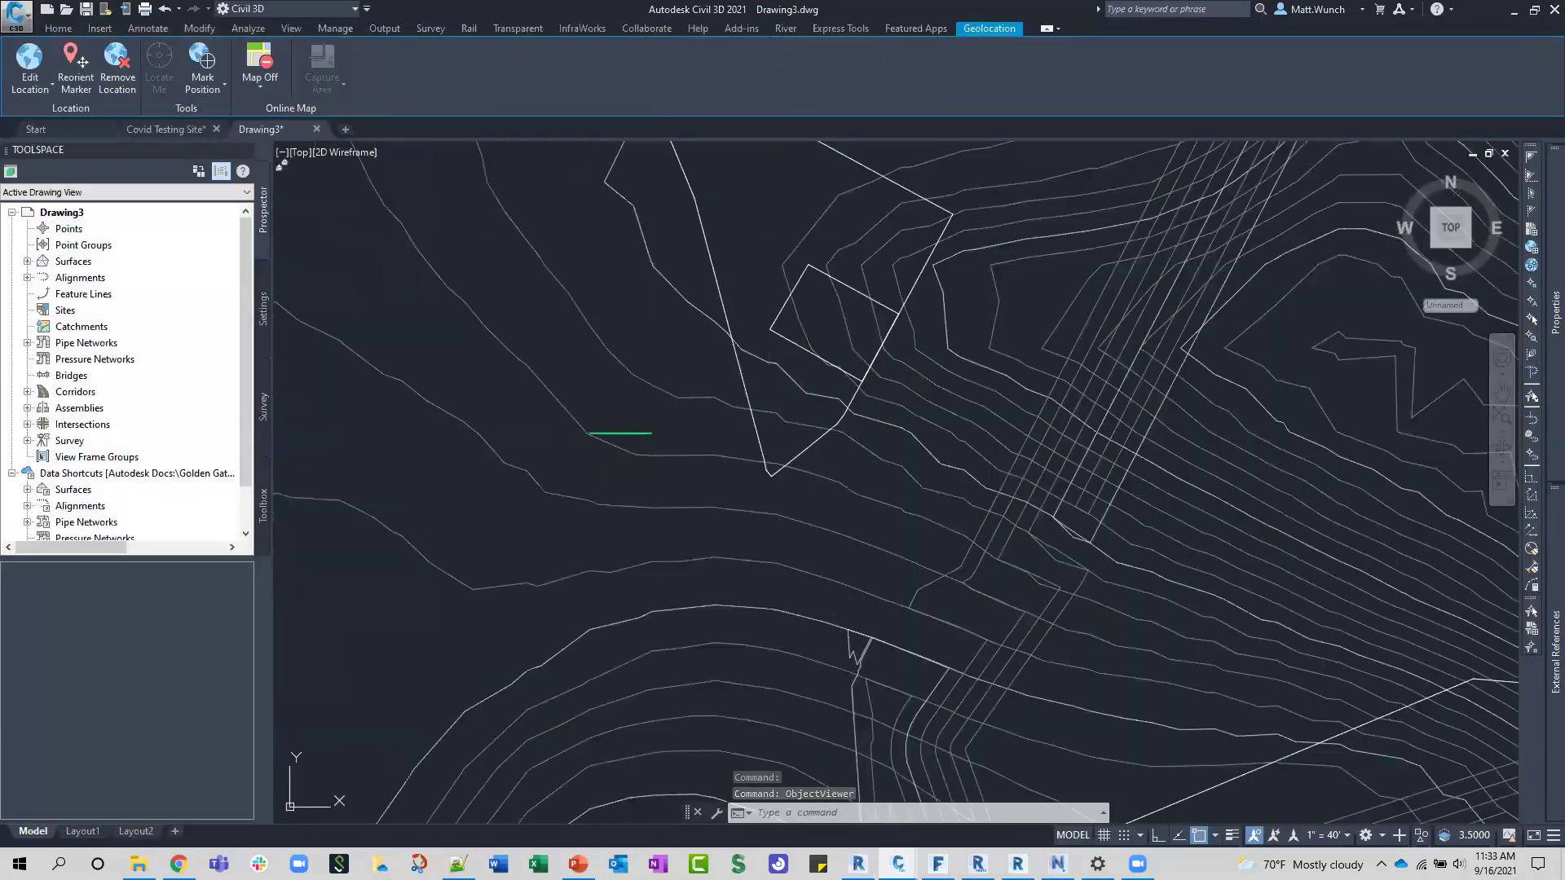
scroll(799, 408, "up", 2)
key("Escape")
key("Escape")
key("Escape")
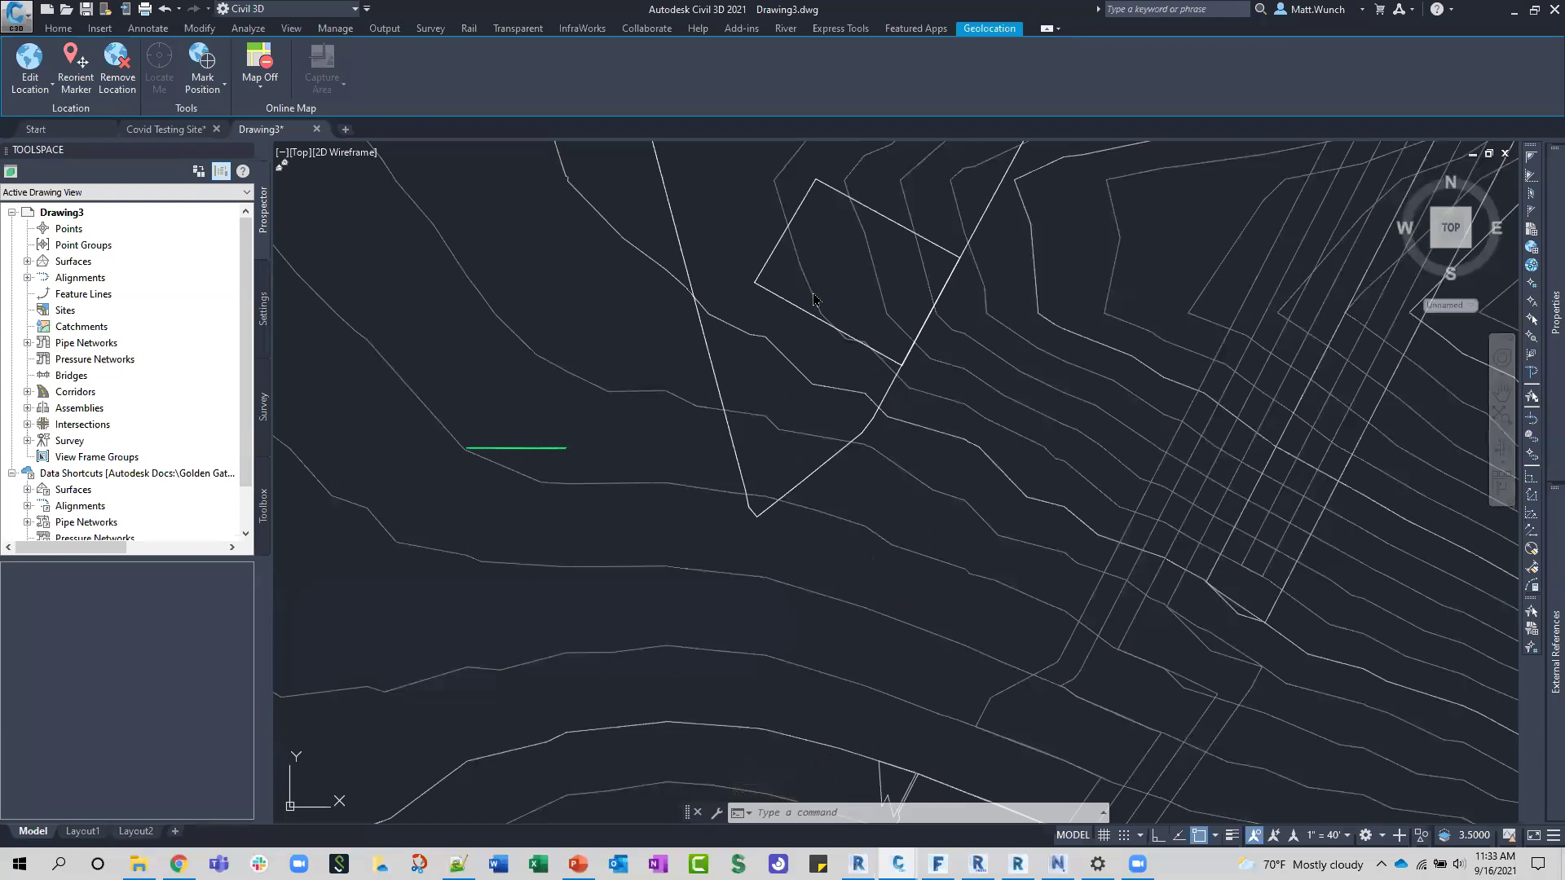
key("super")
key("Escape")
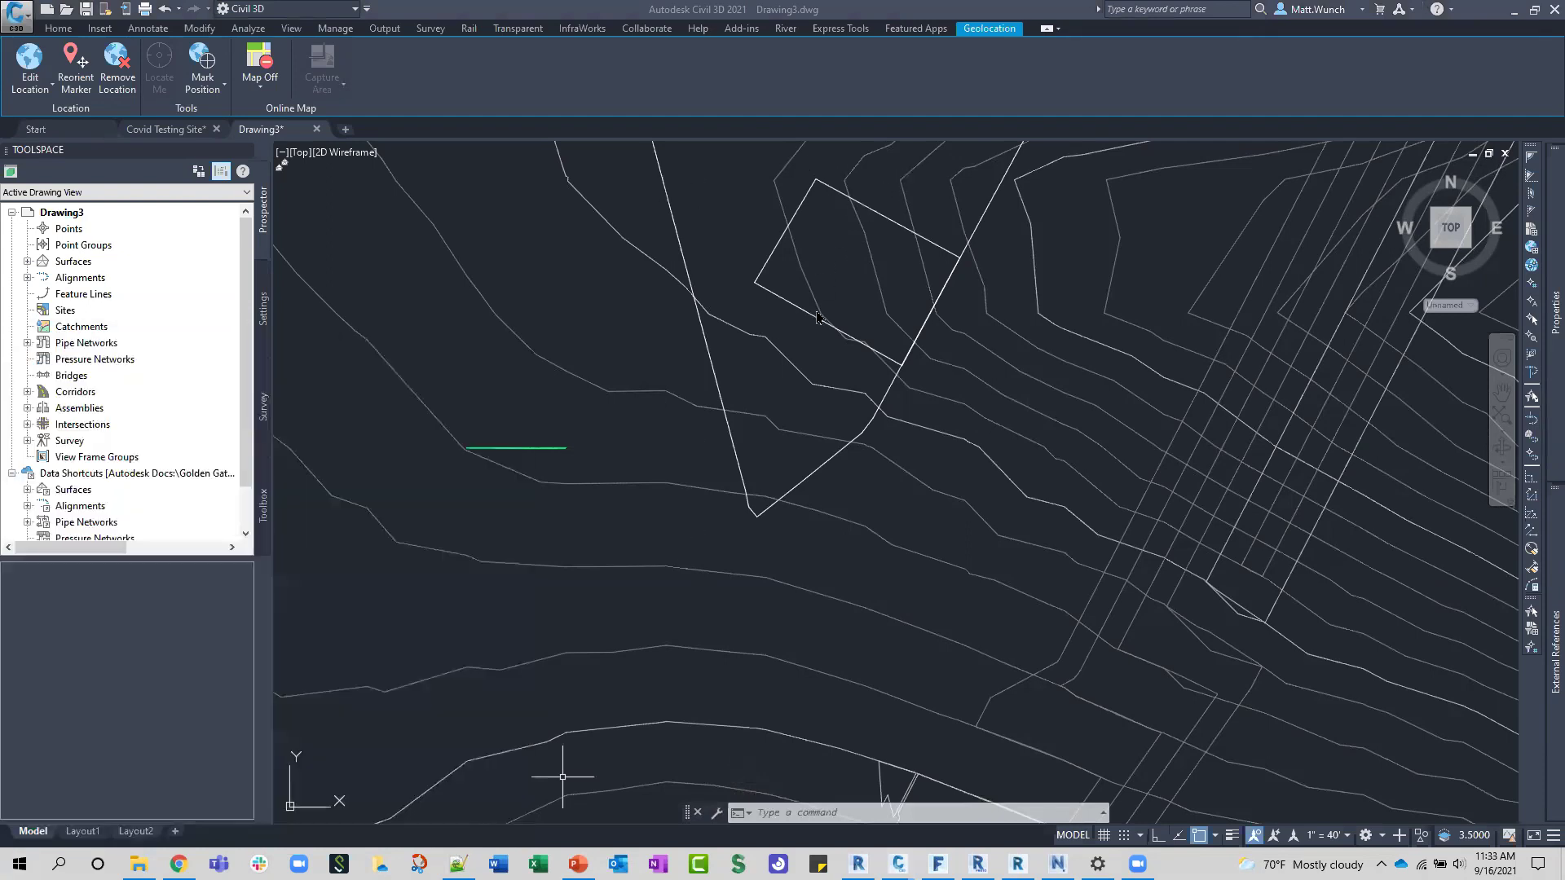
scroll(777, 433, "down", 6)
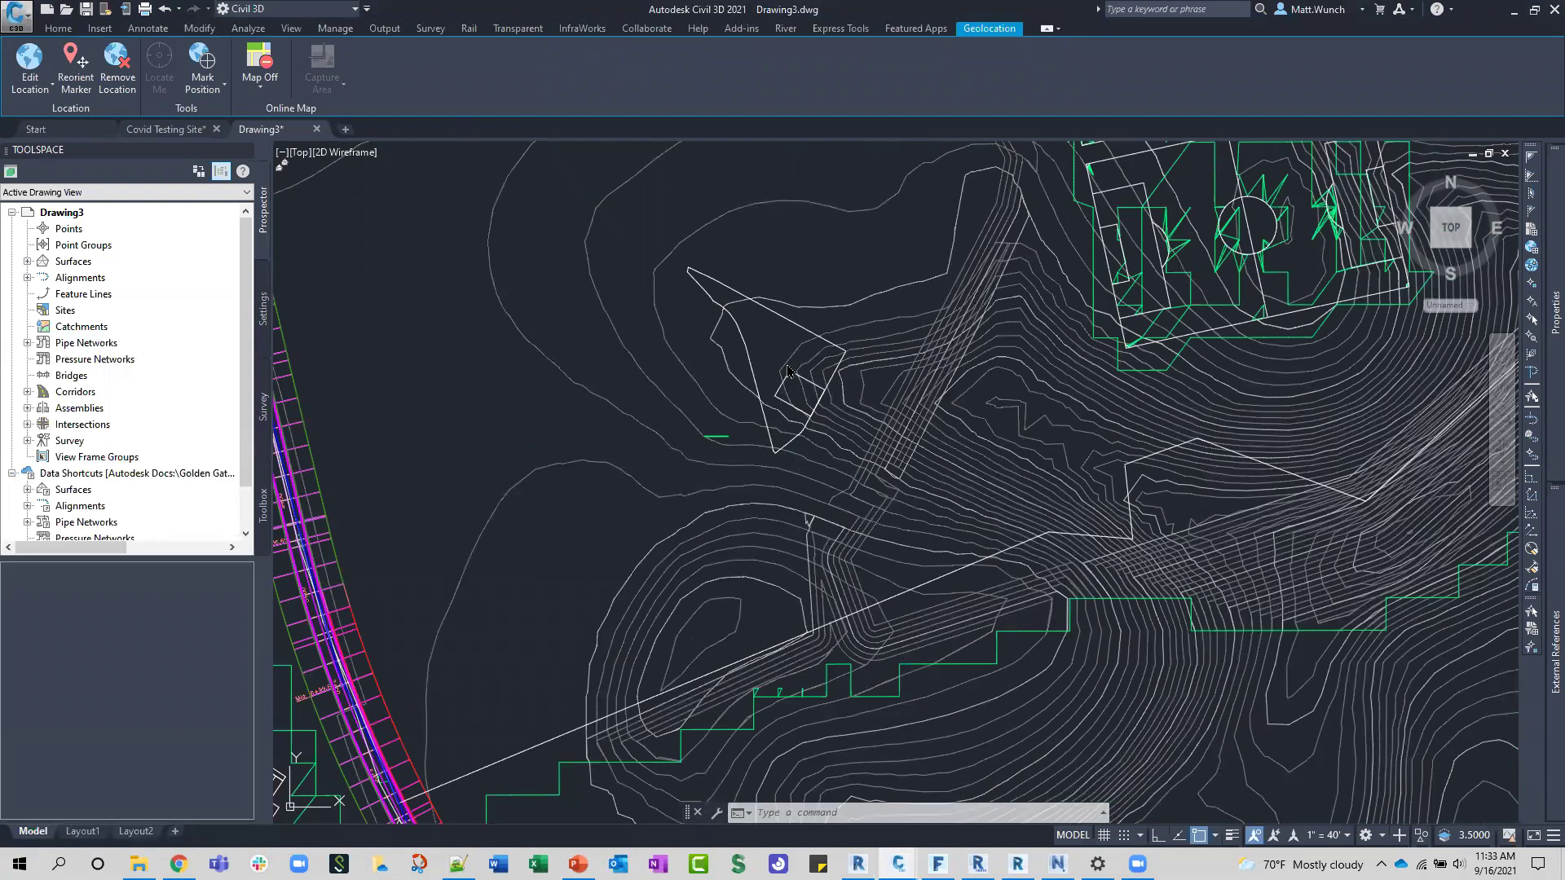
mouse_move(860, 638)
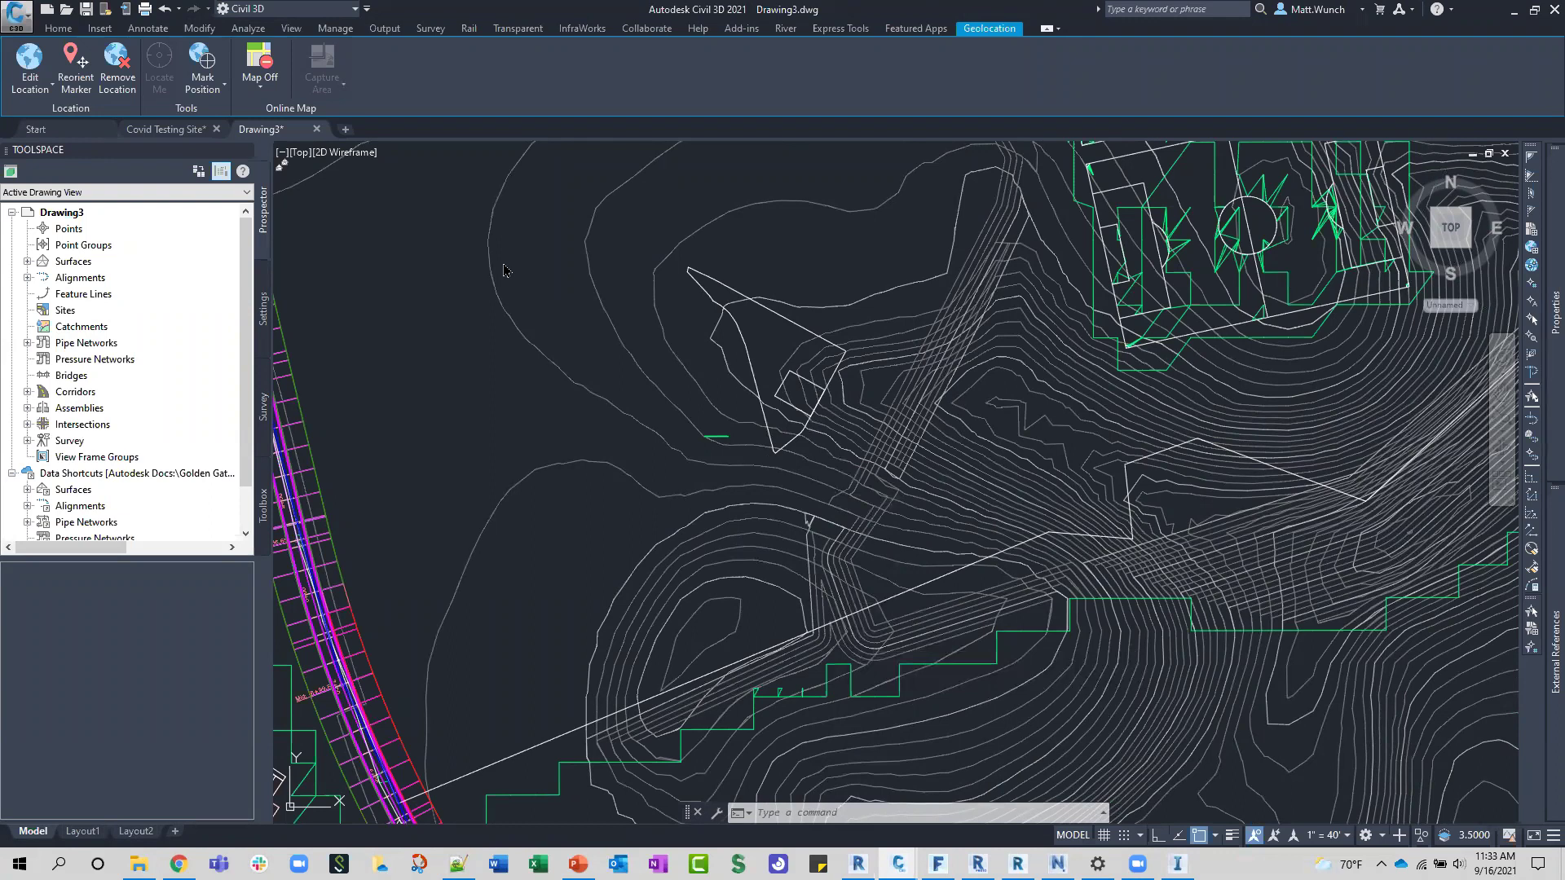
left_click(84, 10)
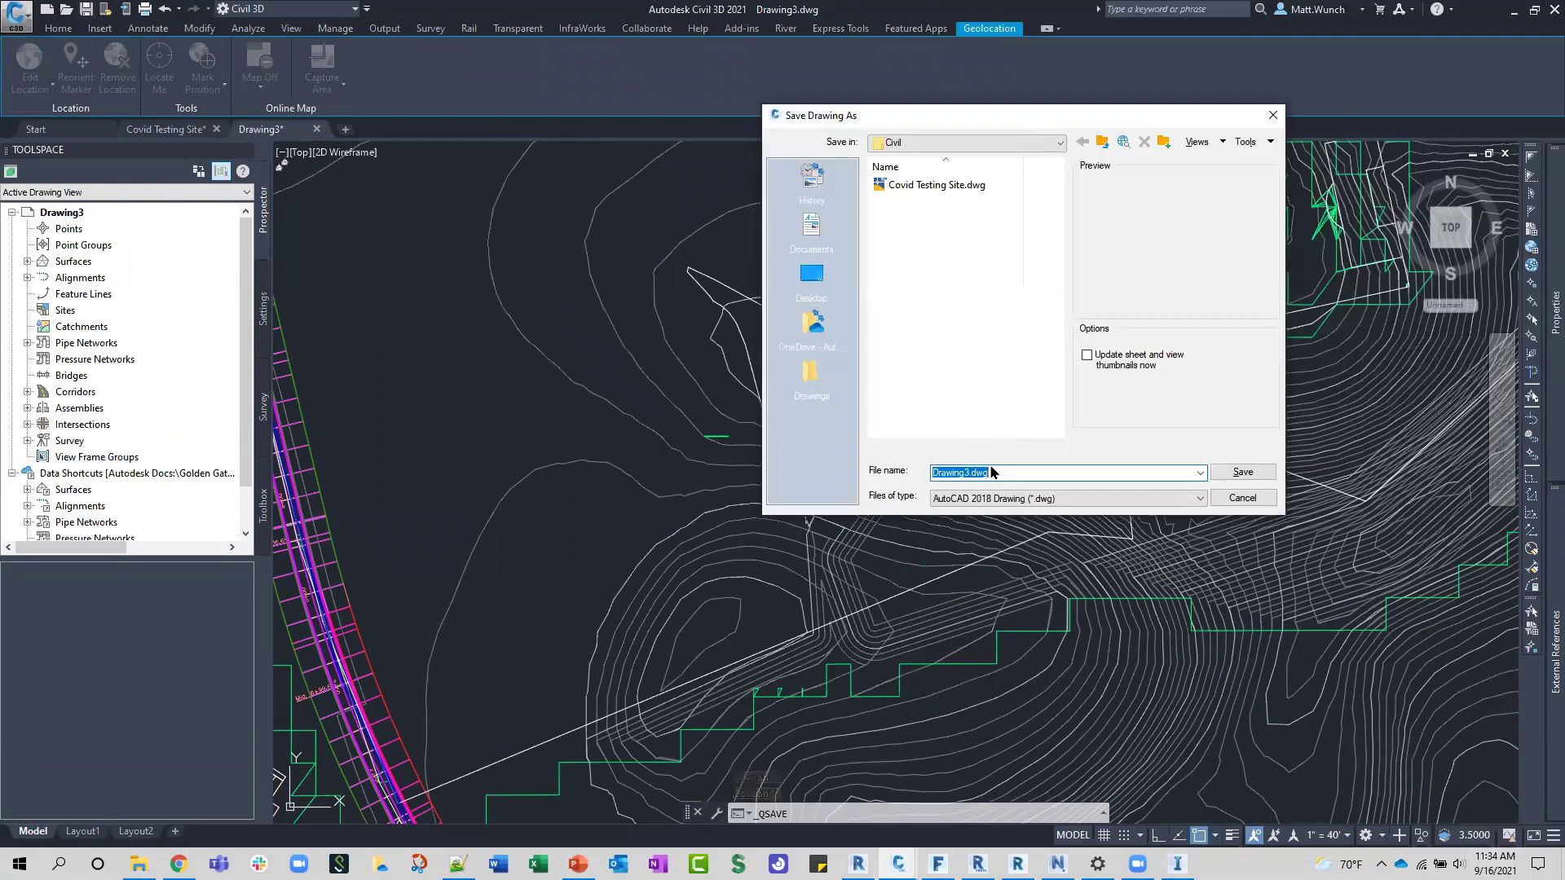
type("Convo")
left_click(995, 143)
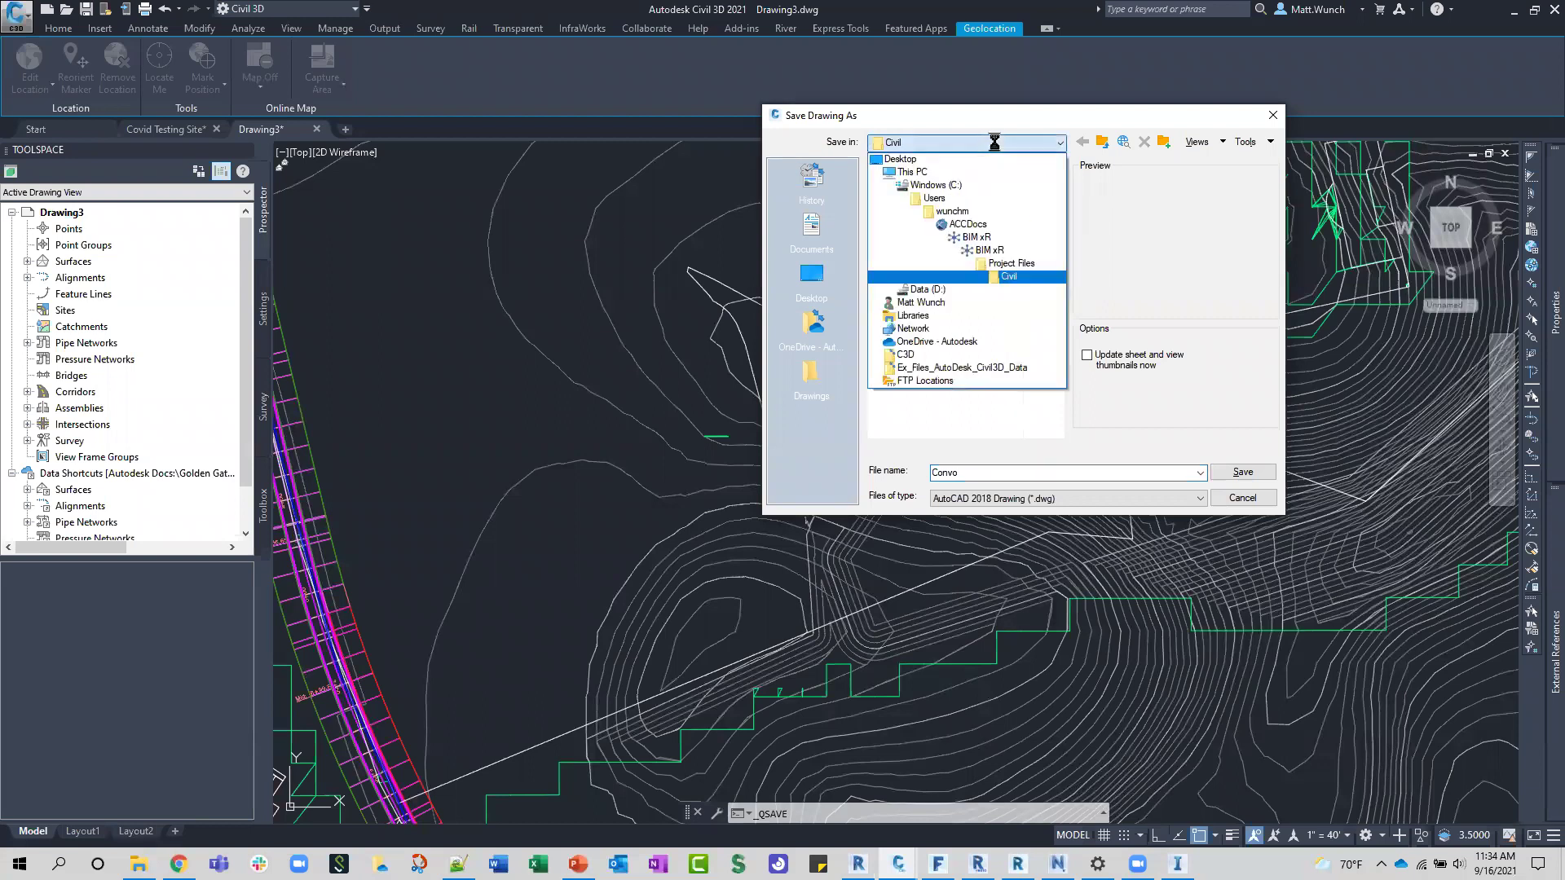
left_click(928, 289)
double_click(921, 234)
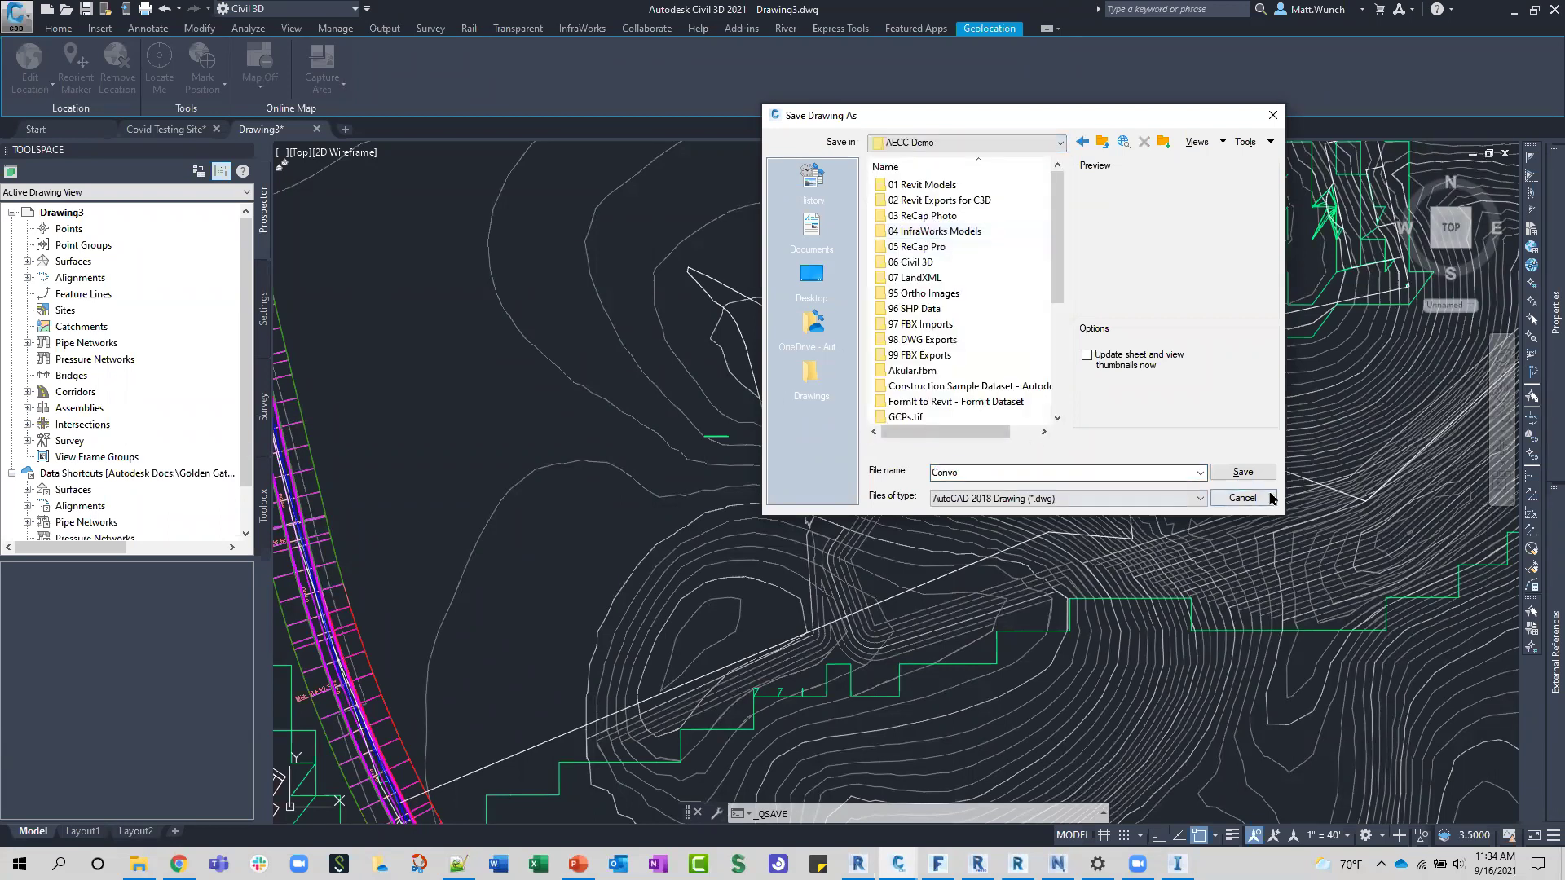
left_click(1270, 498)
scroll(846, 282, "down", 2)
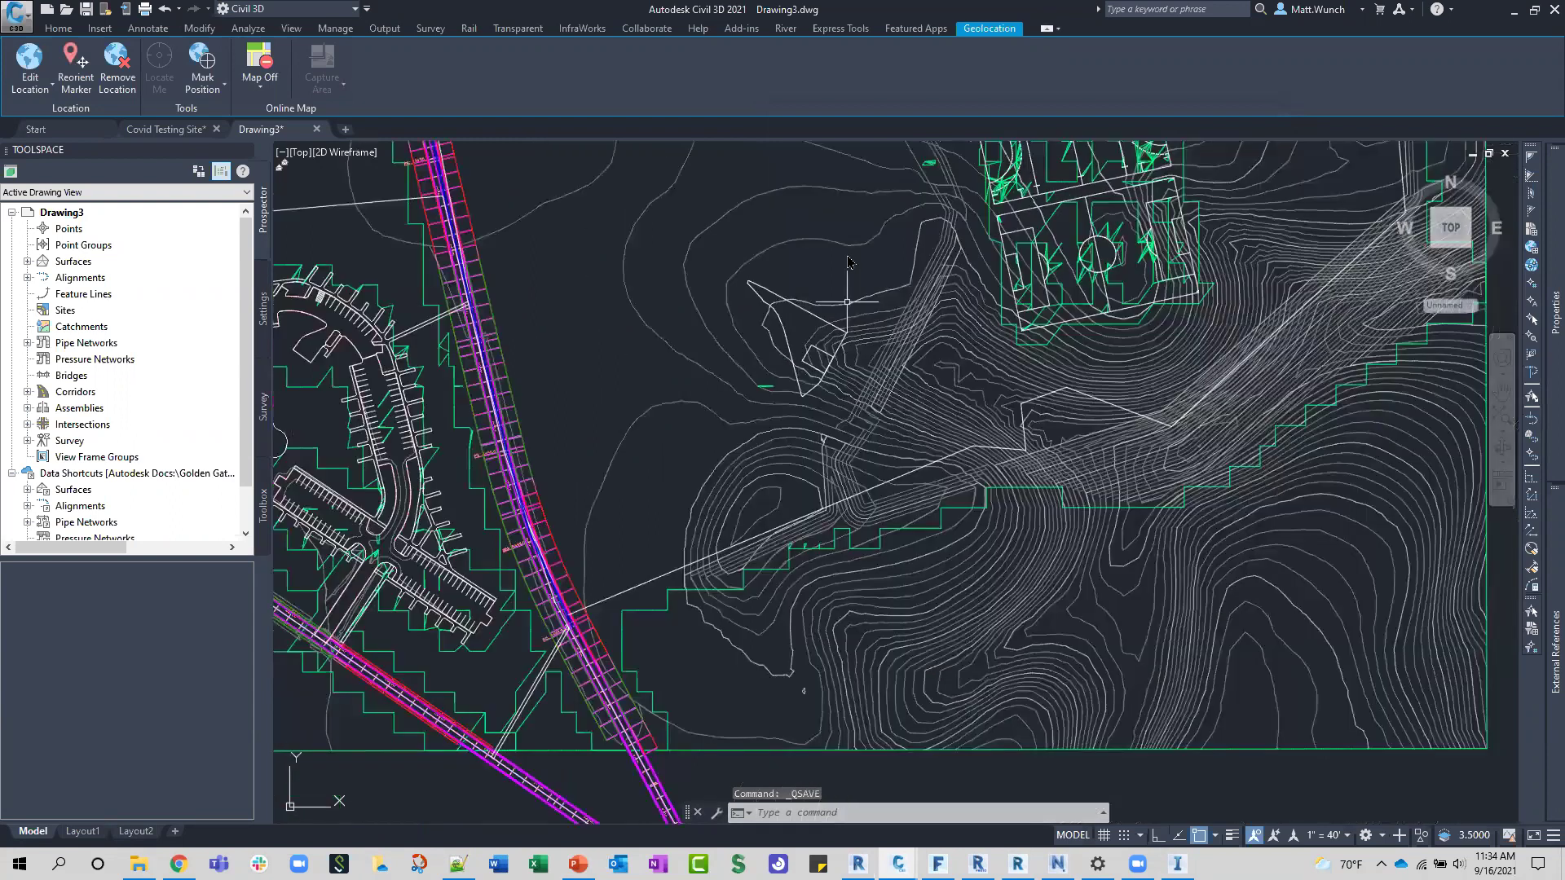
key("Escape")
key("Escape")
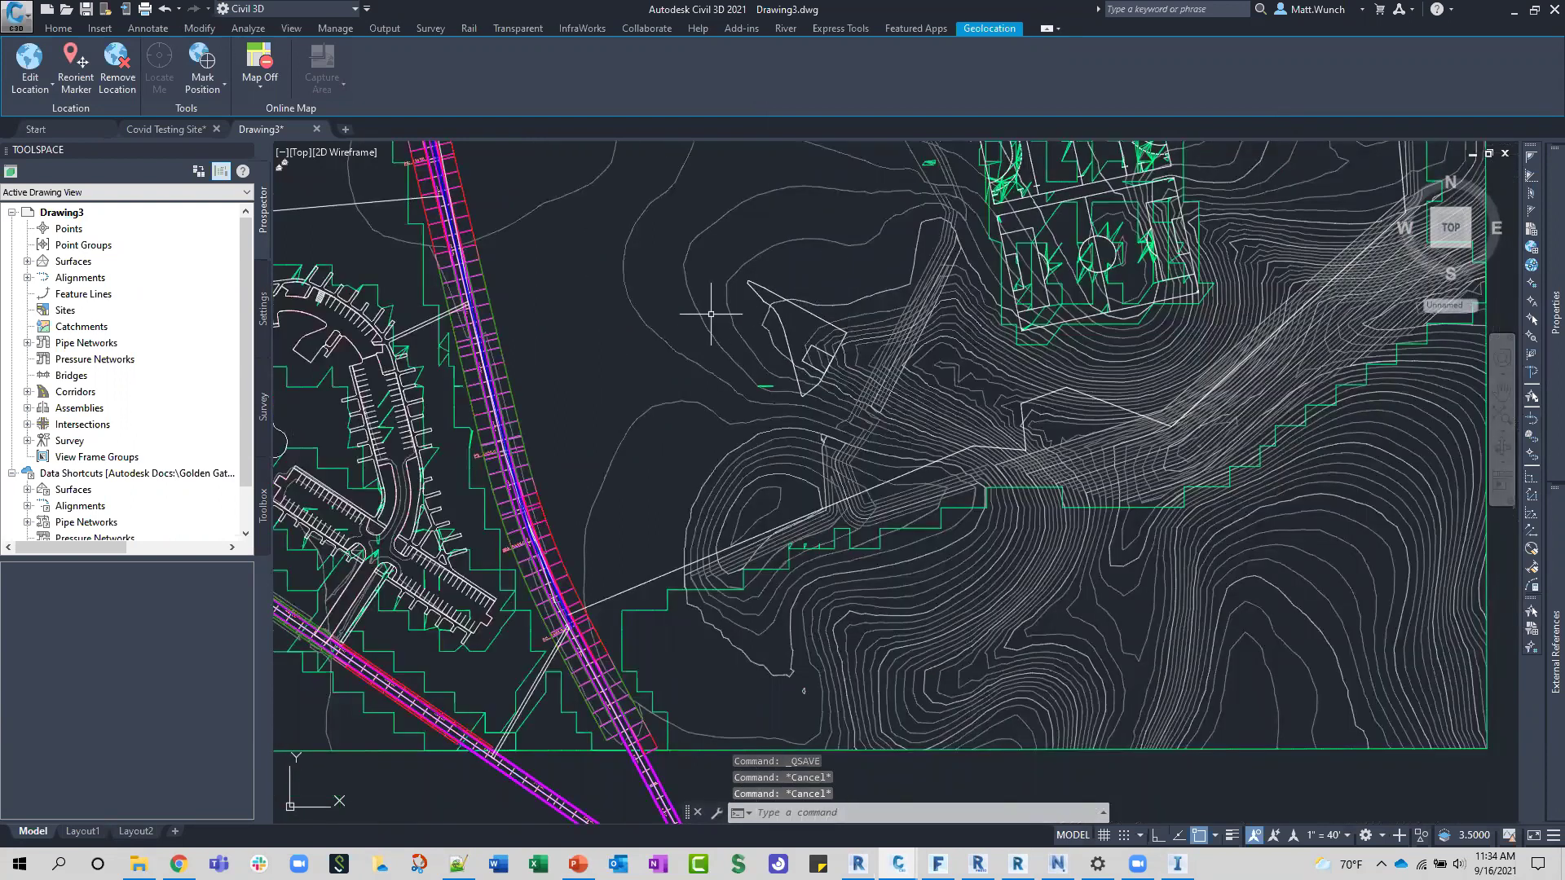
Step: Start Publish Surfaces and limit the surfaces to publish to AIW_Proposed_Ground only
left_click(644, 33)
left_click(393, 33)
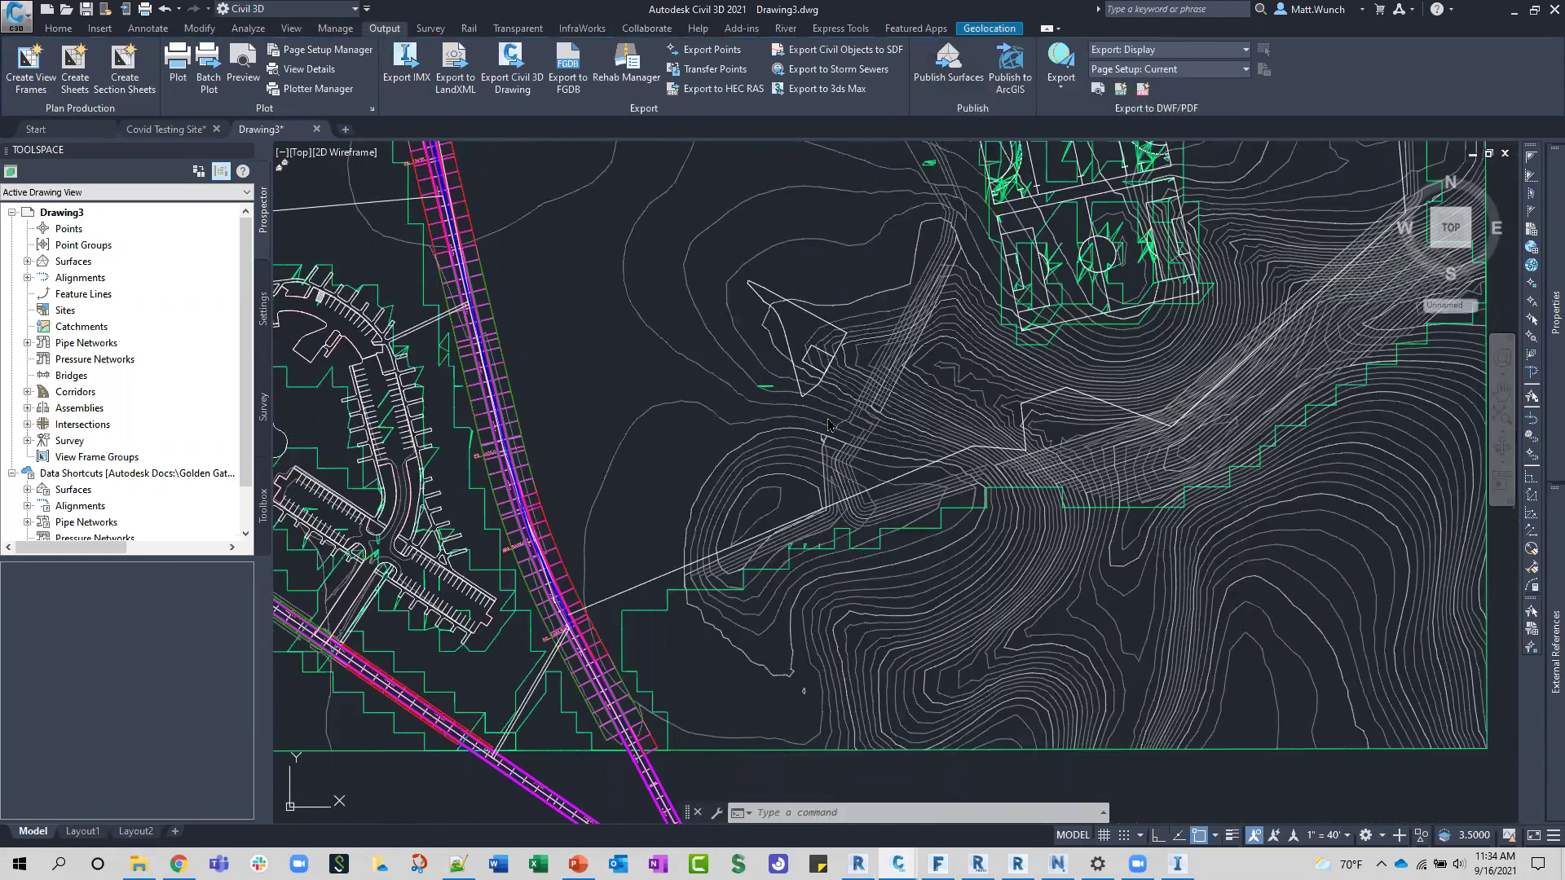
left_click(784, 414)
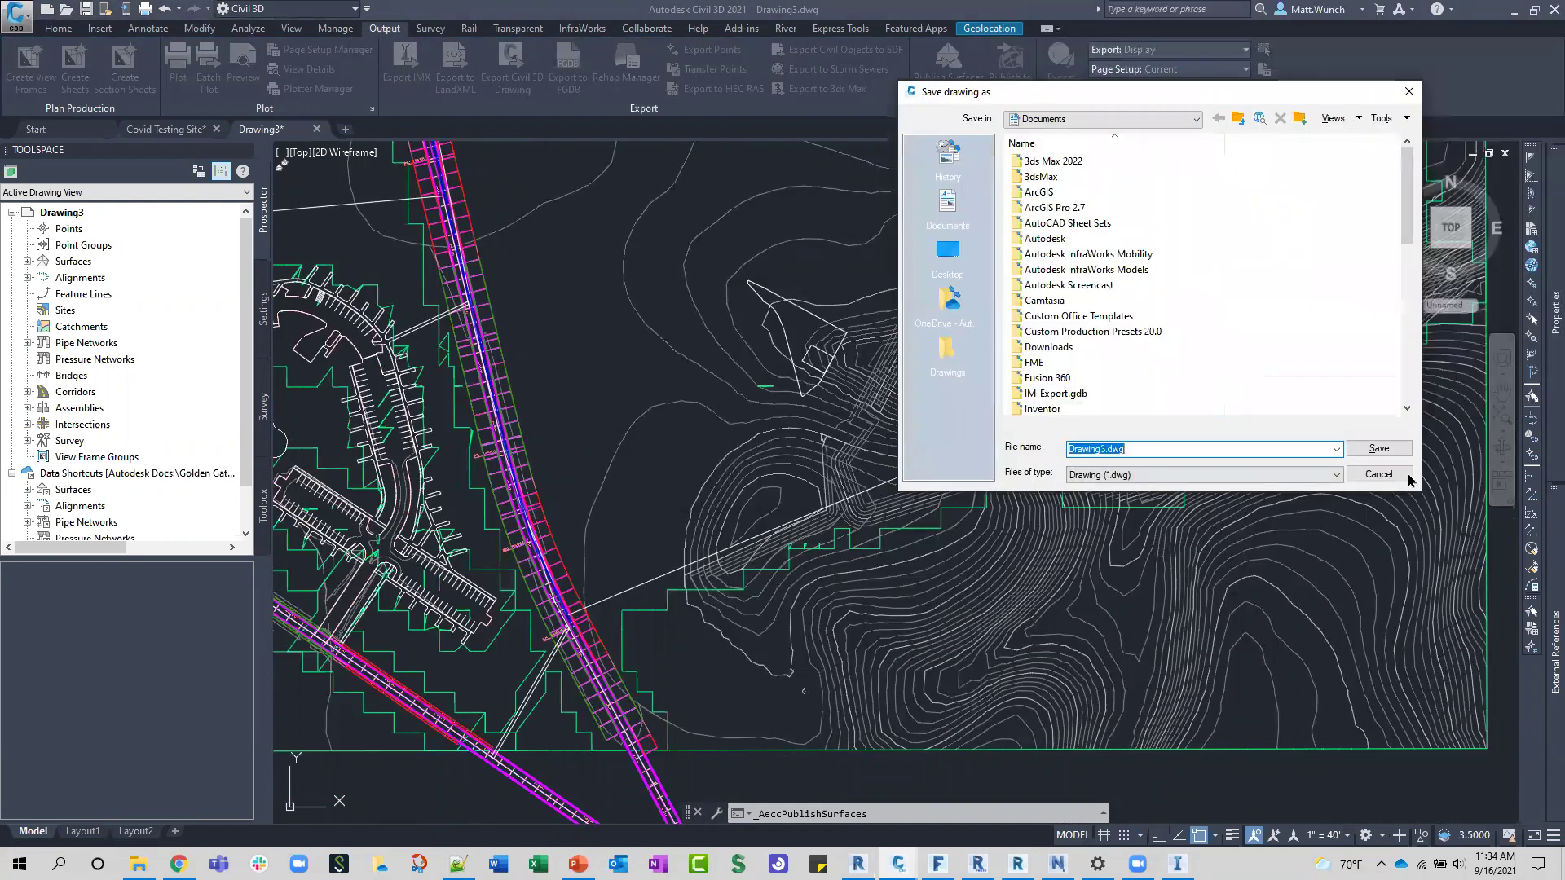
left_click(1379, 448)
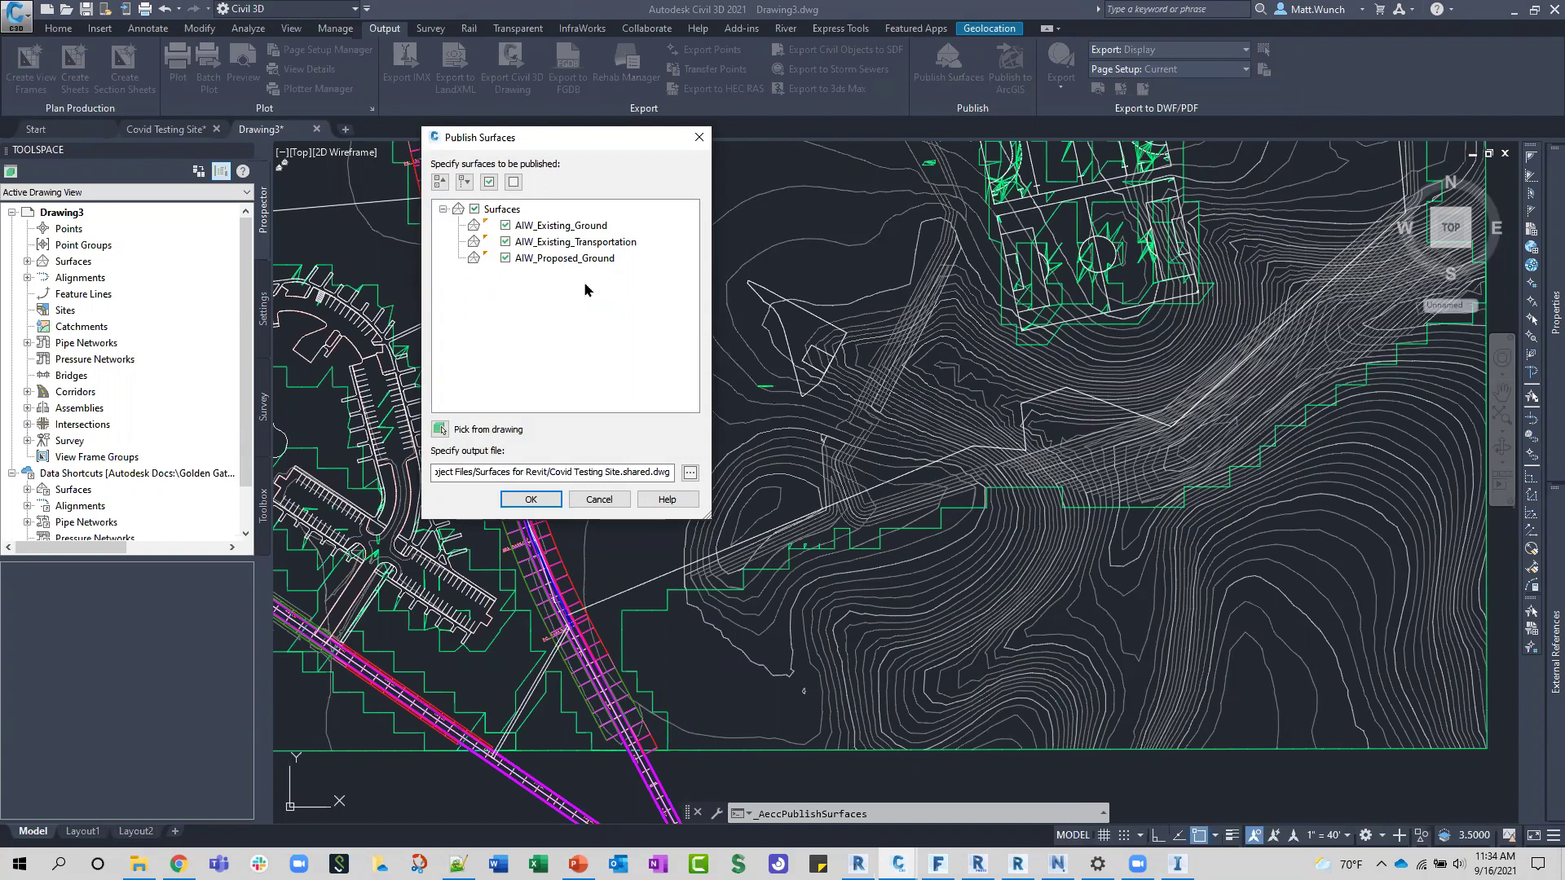
left_click_drag(549, 137, 596, 131)
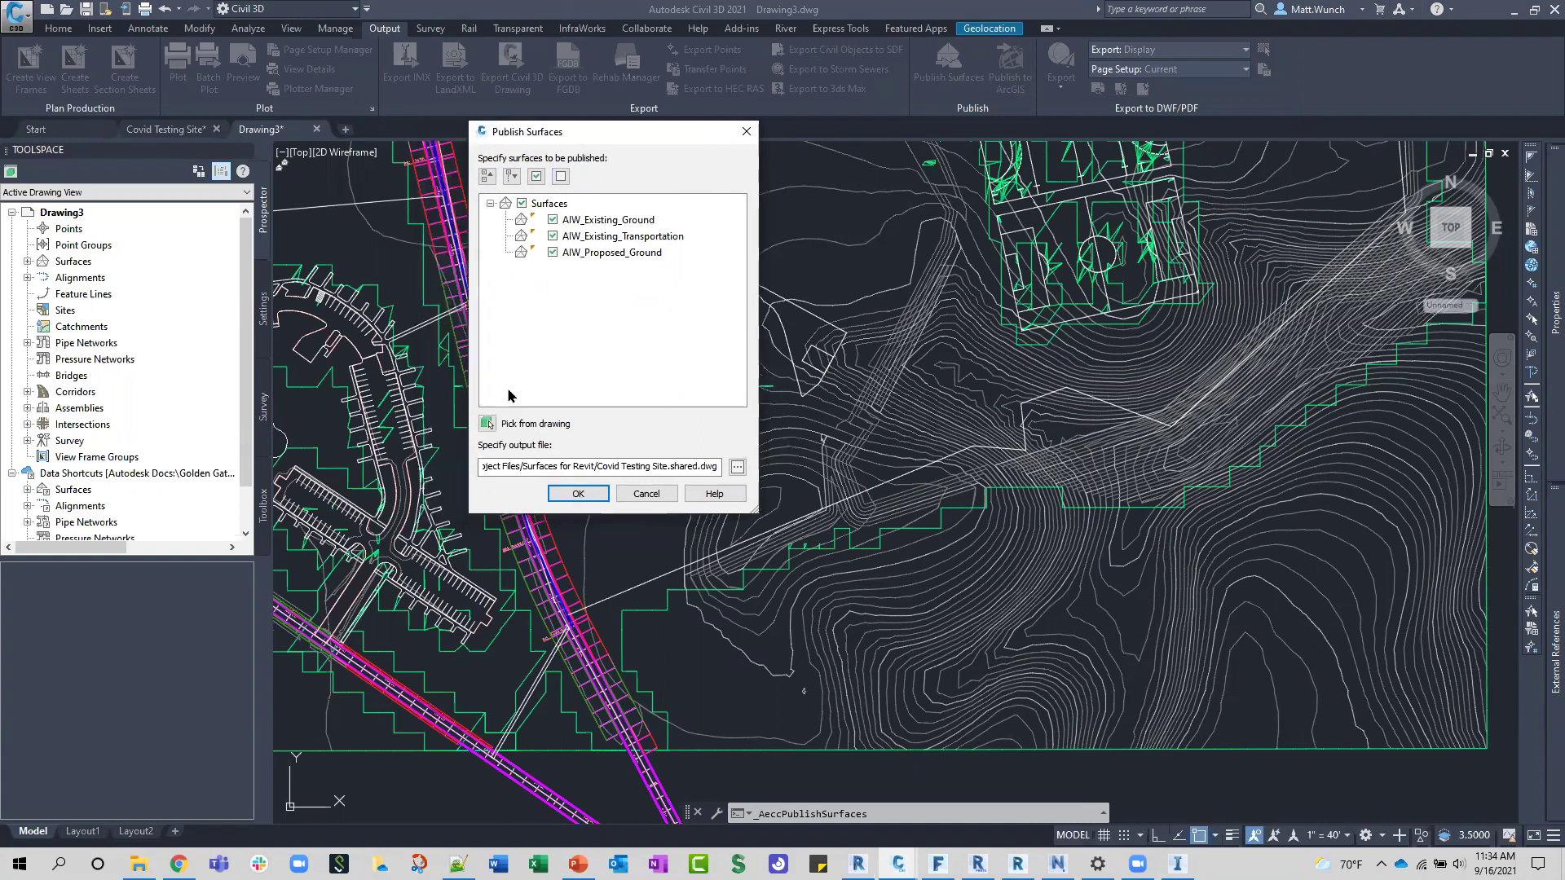
left_click(554, 236)
left_click(554, 252)
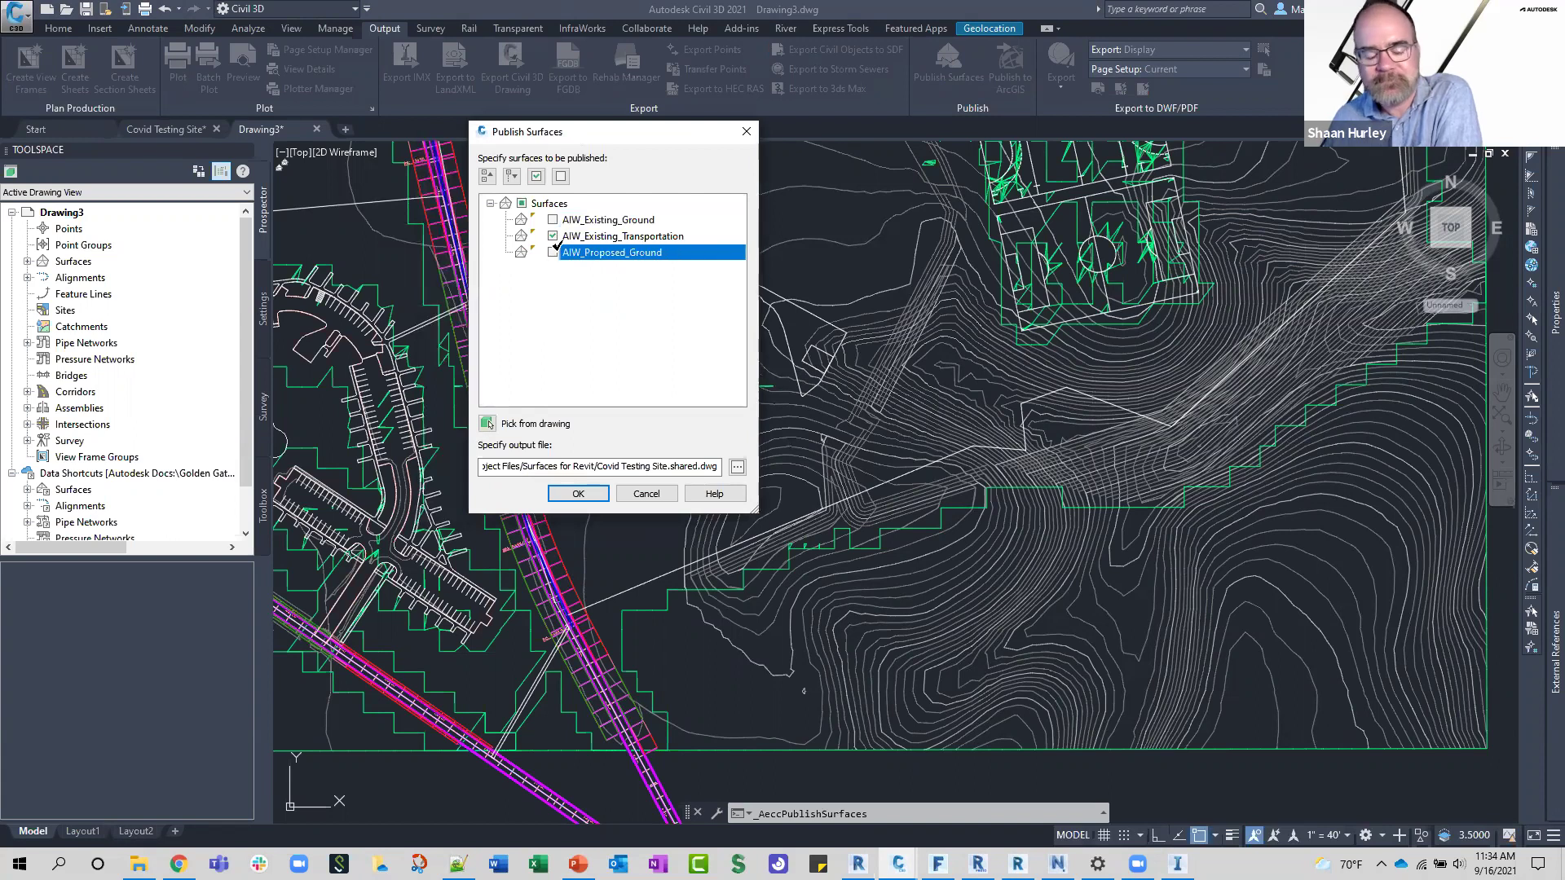
left_click(554, 236)
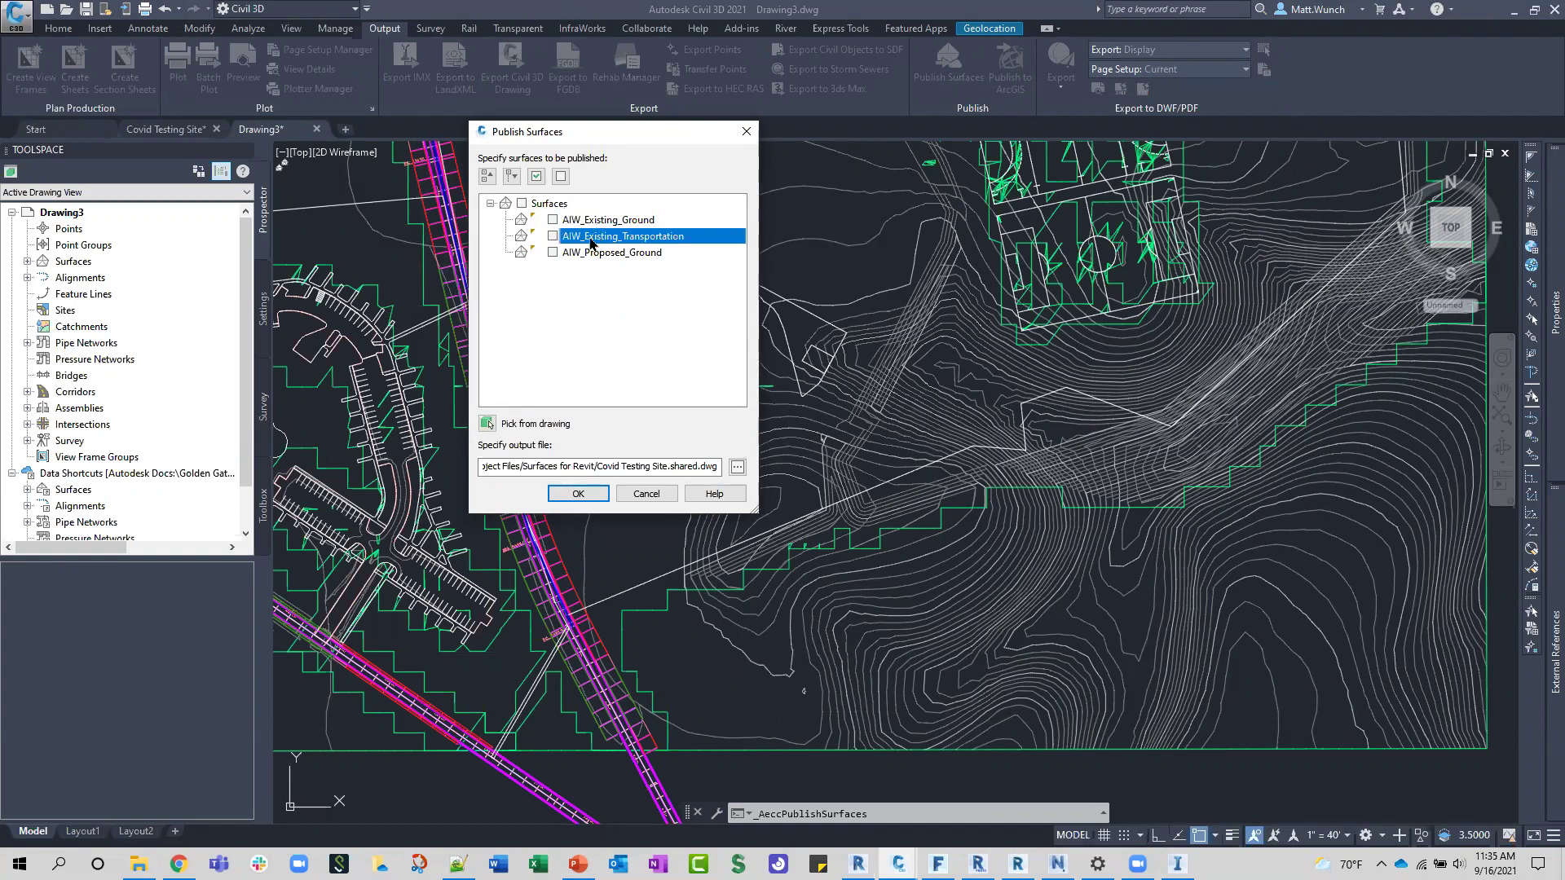
left_click(553, 252)
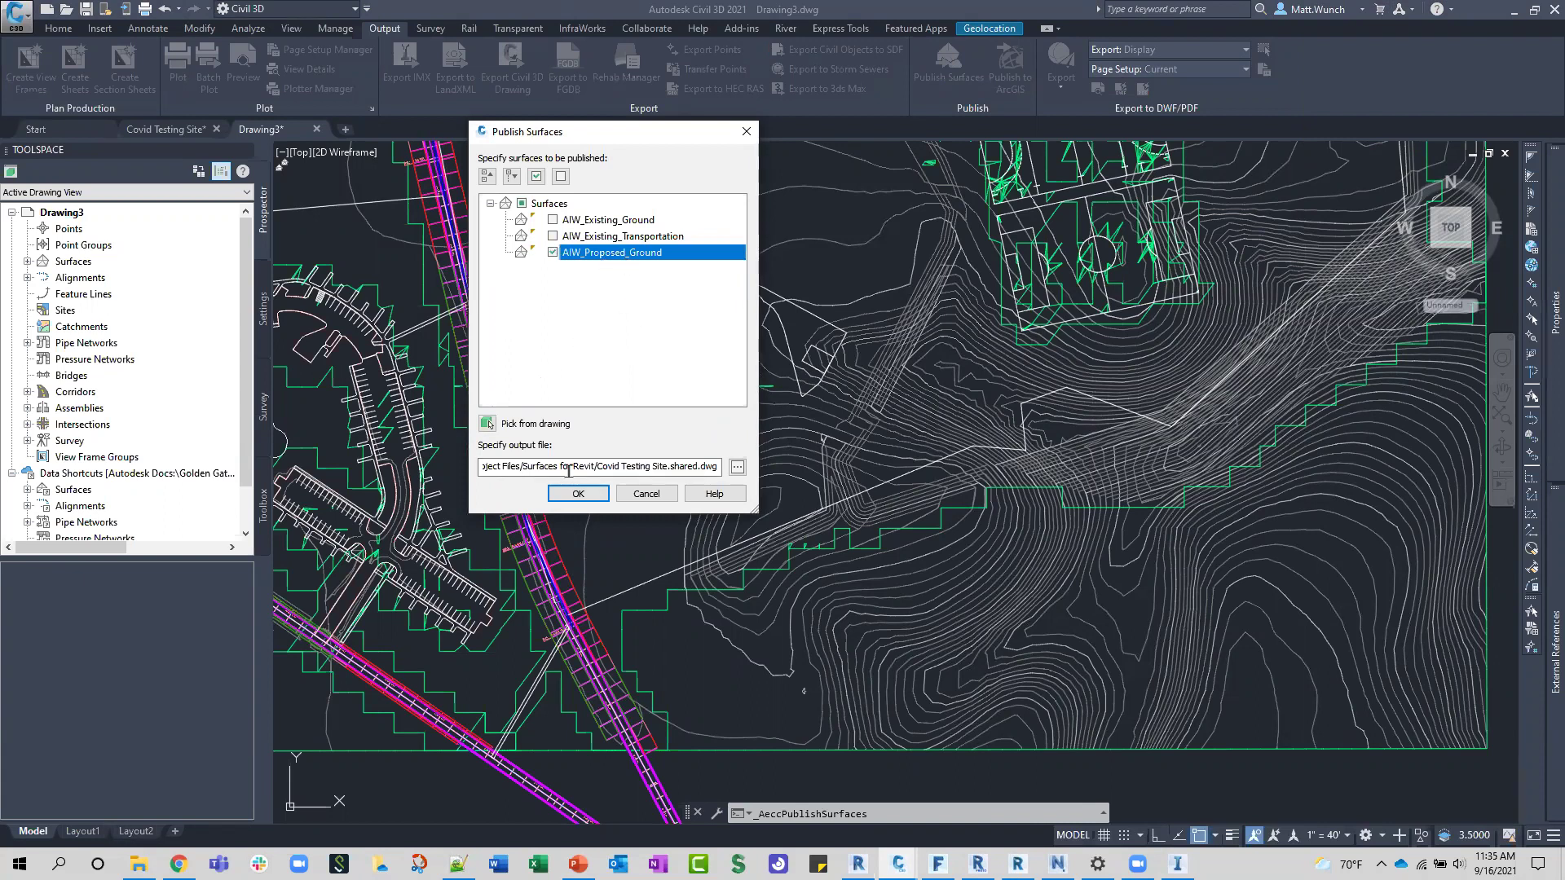
Step: Browse the output file location to the Golden Gate folder in Autodesk Docs, and cancel publishing the surface
left_click(738, 467)
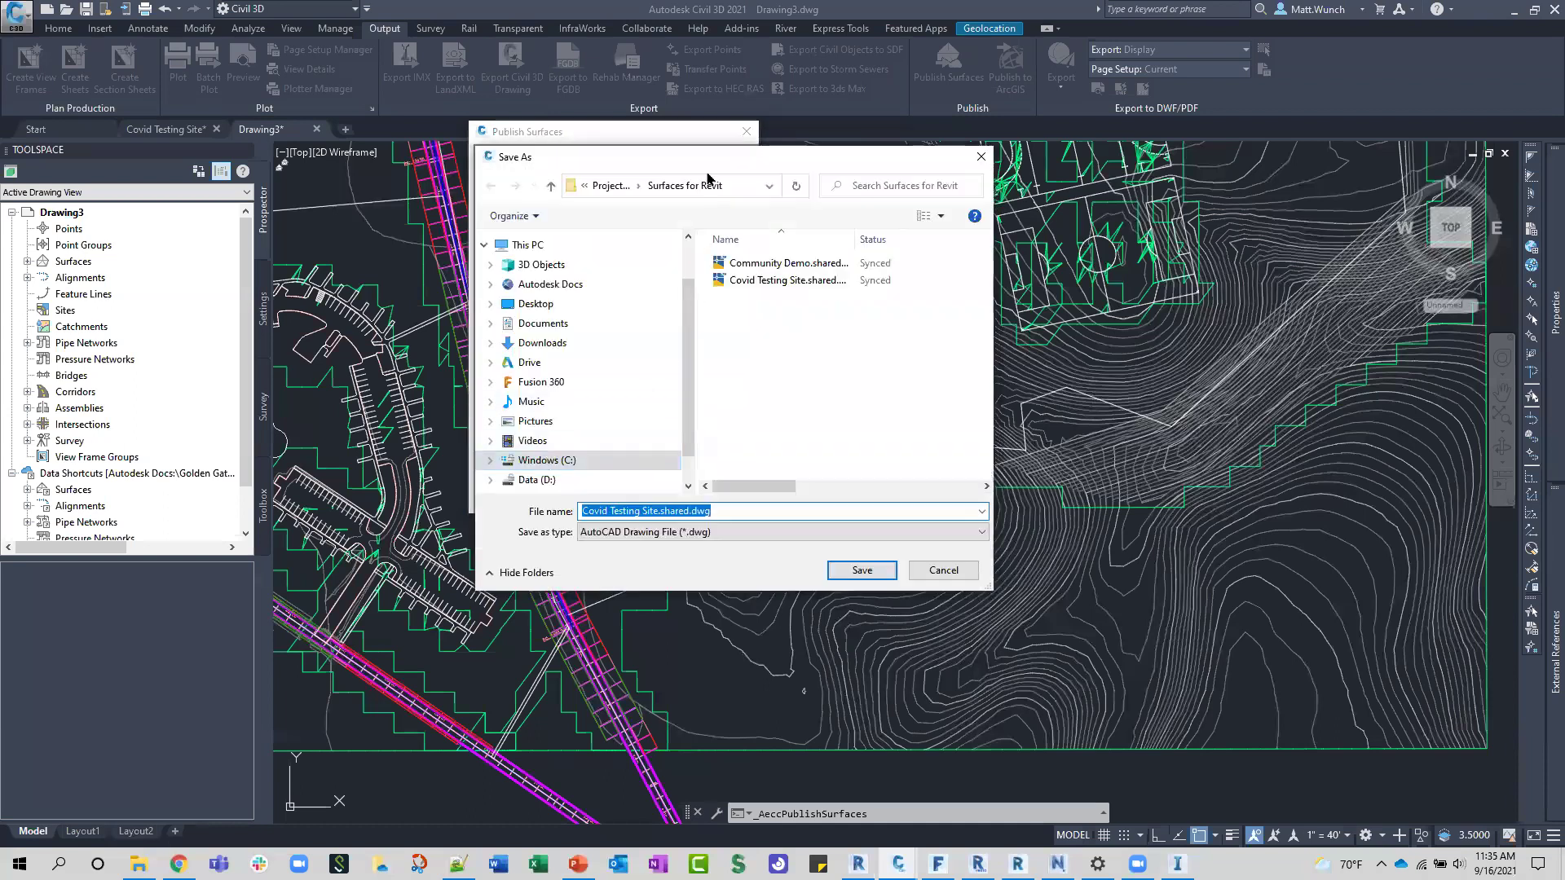
left_click(769, 187)
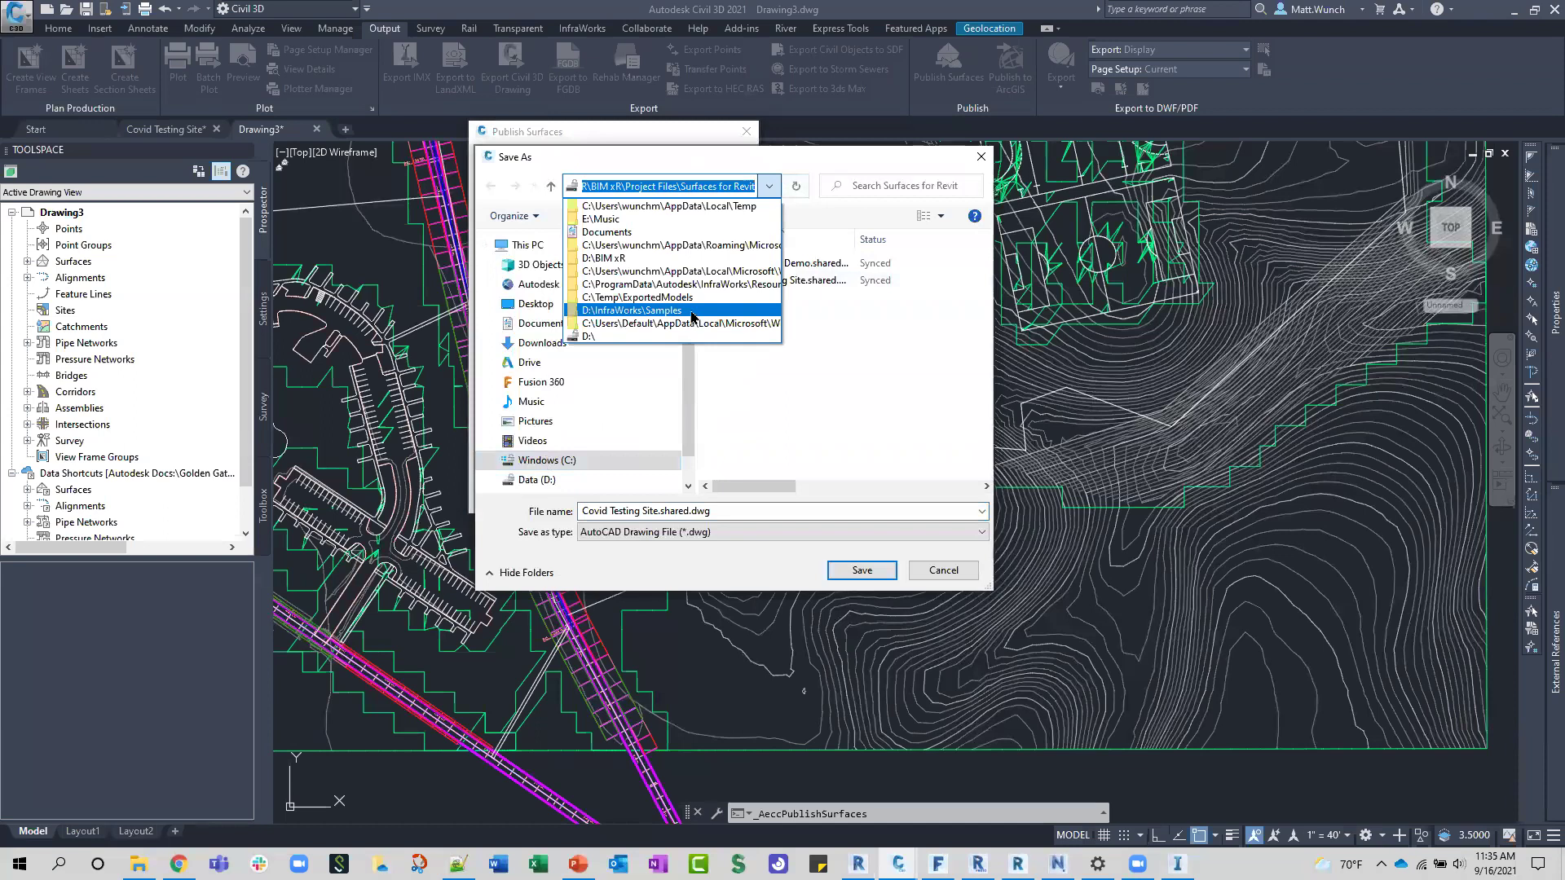
left_click(603, 479)
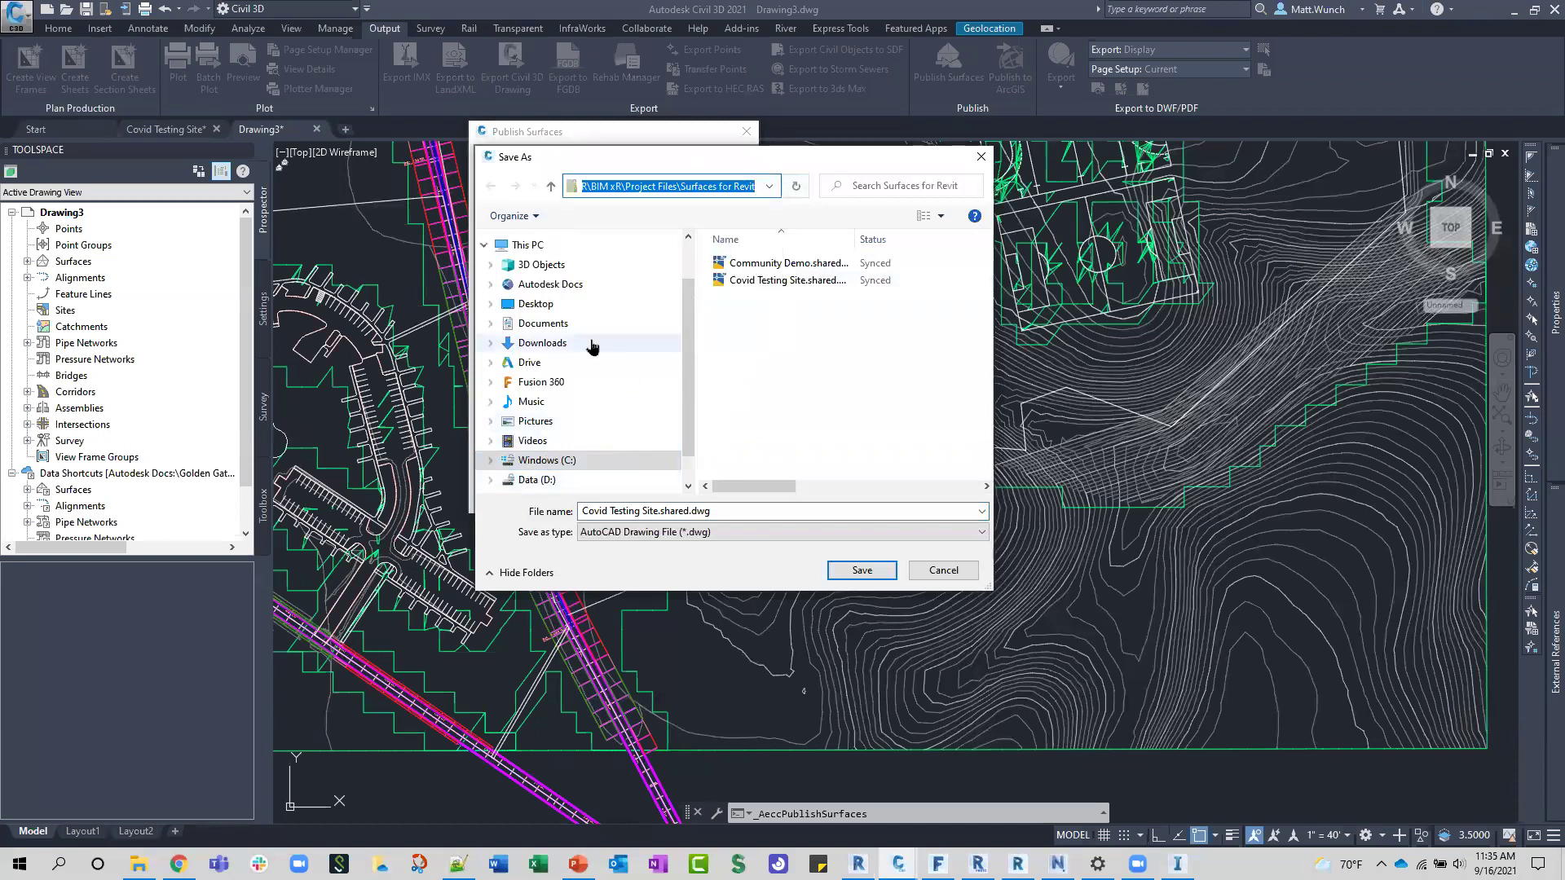
left_click(550, 284)
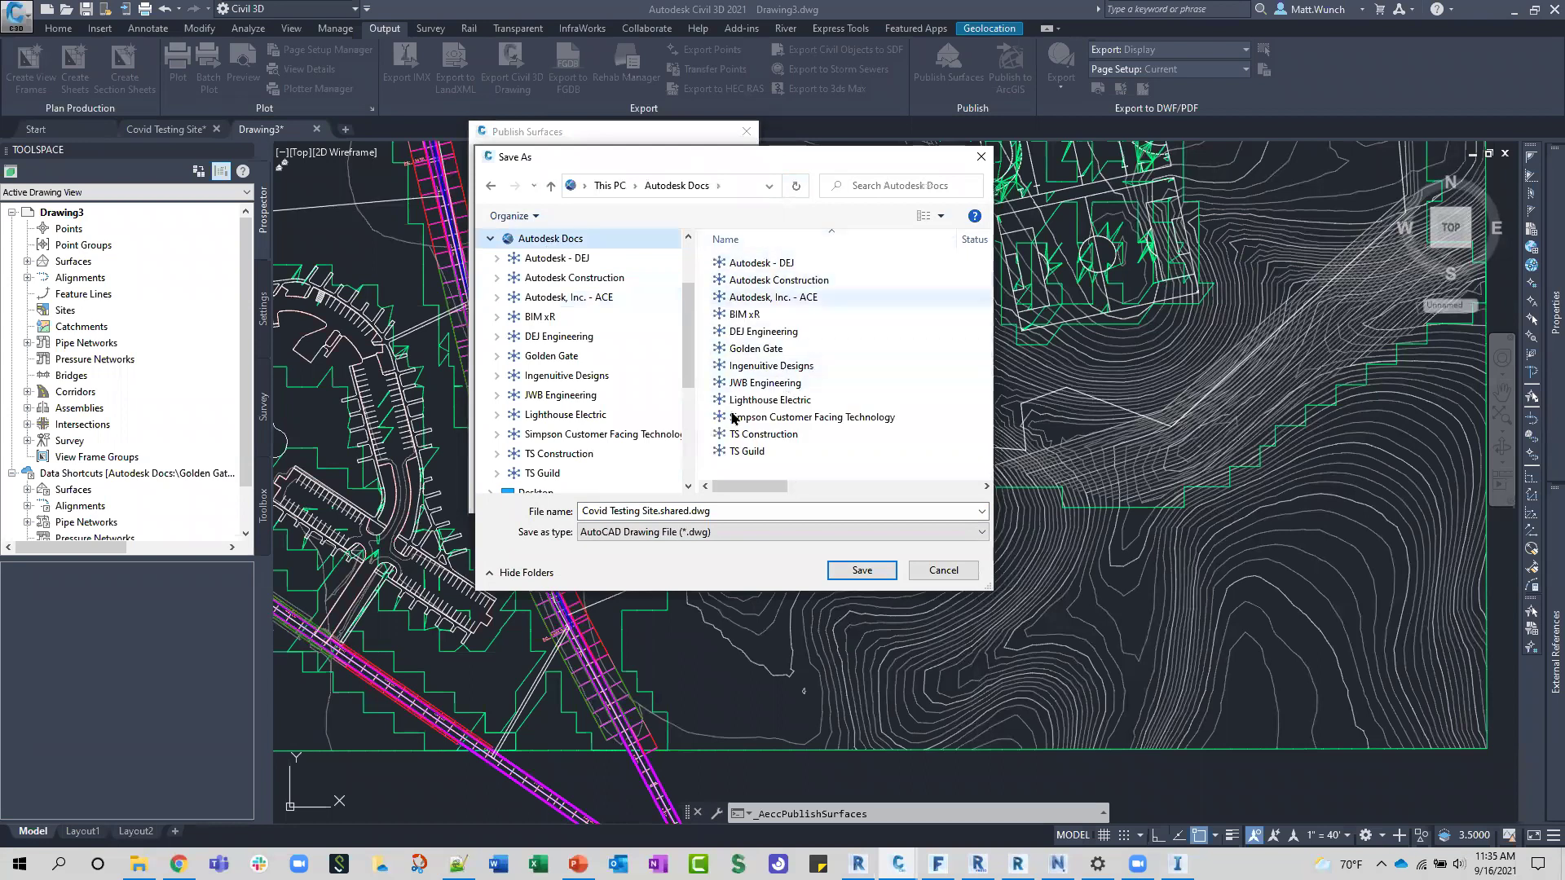
double_click(750, 348)
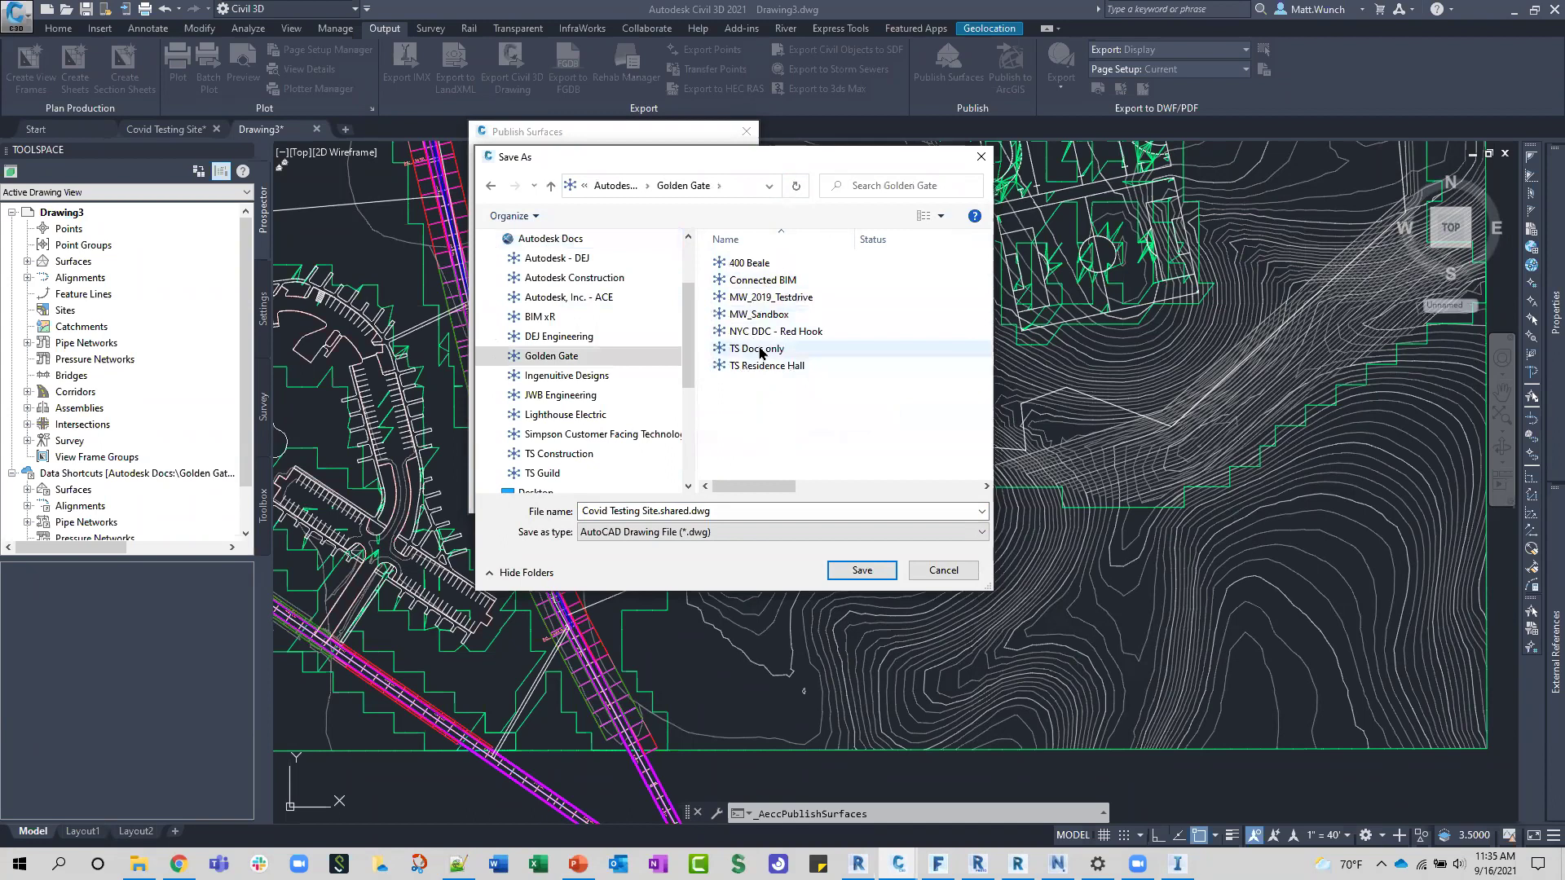
left_click(950, 571)
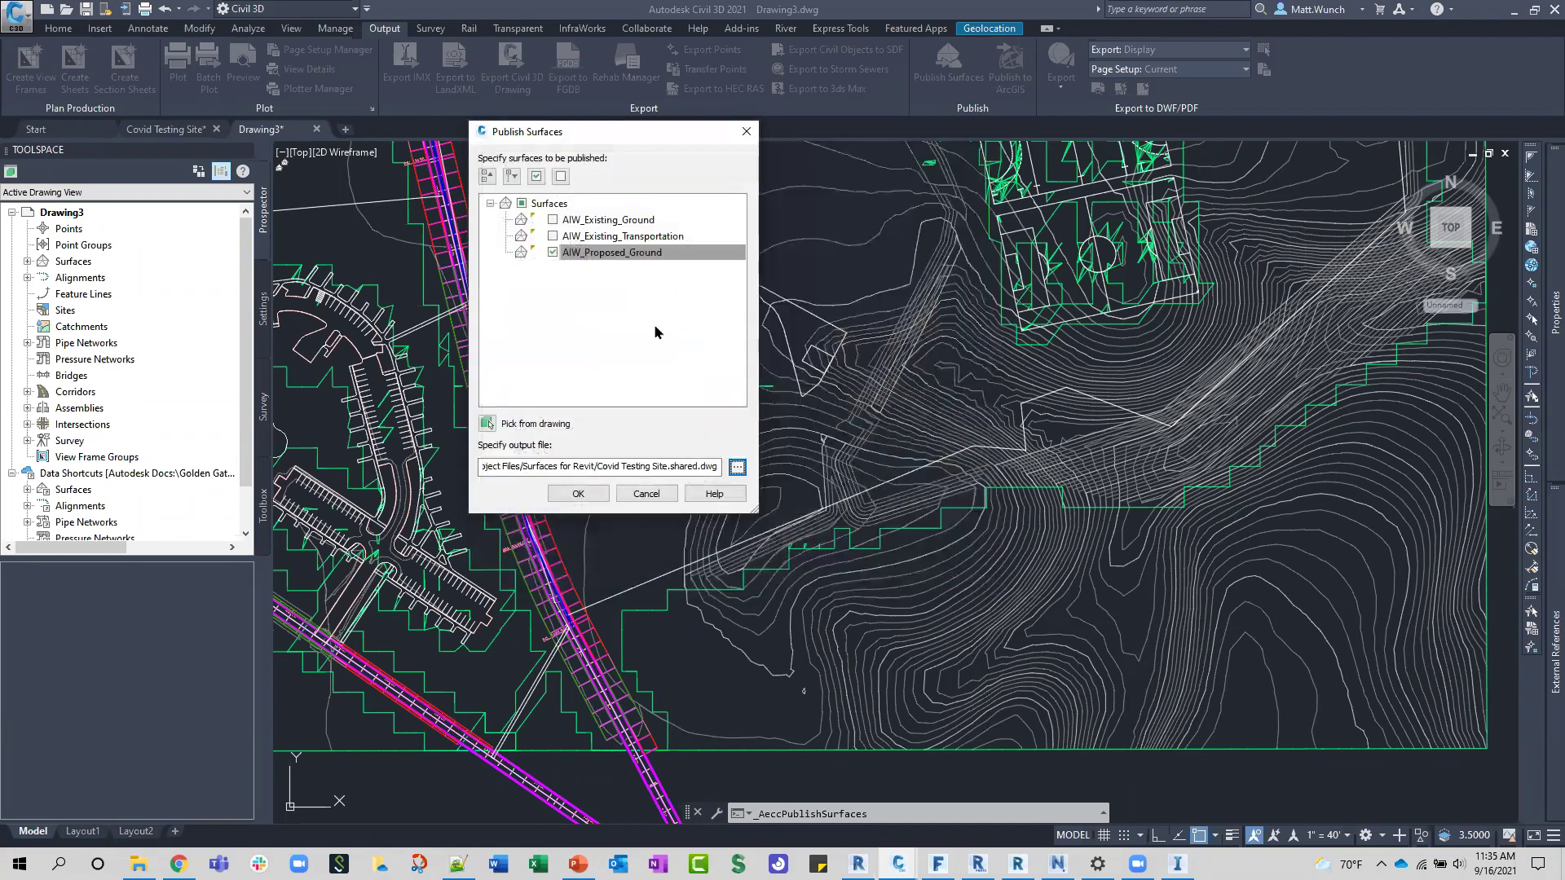
left_click(642, 495)
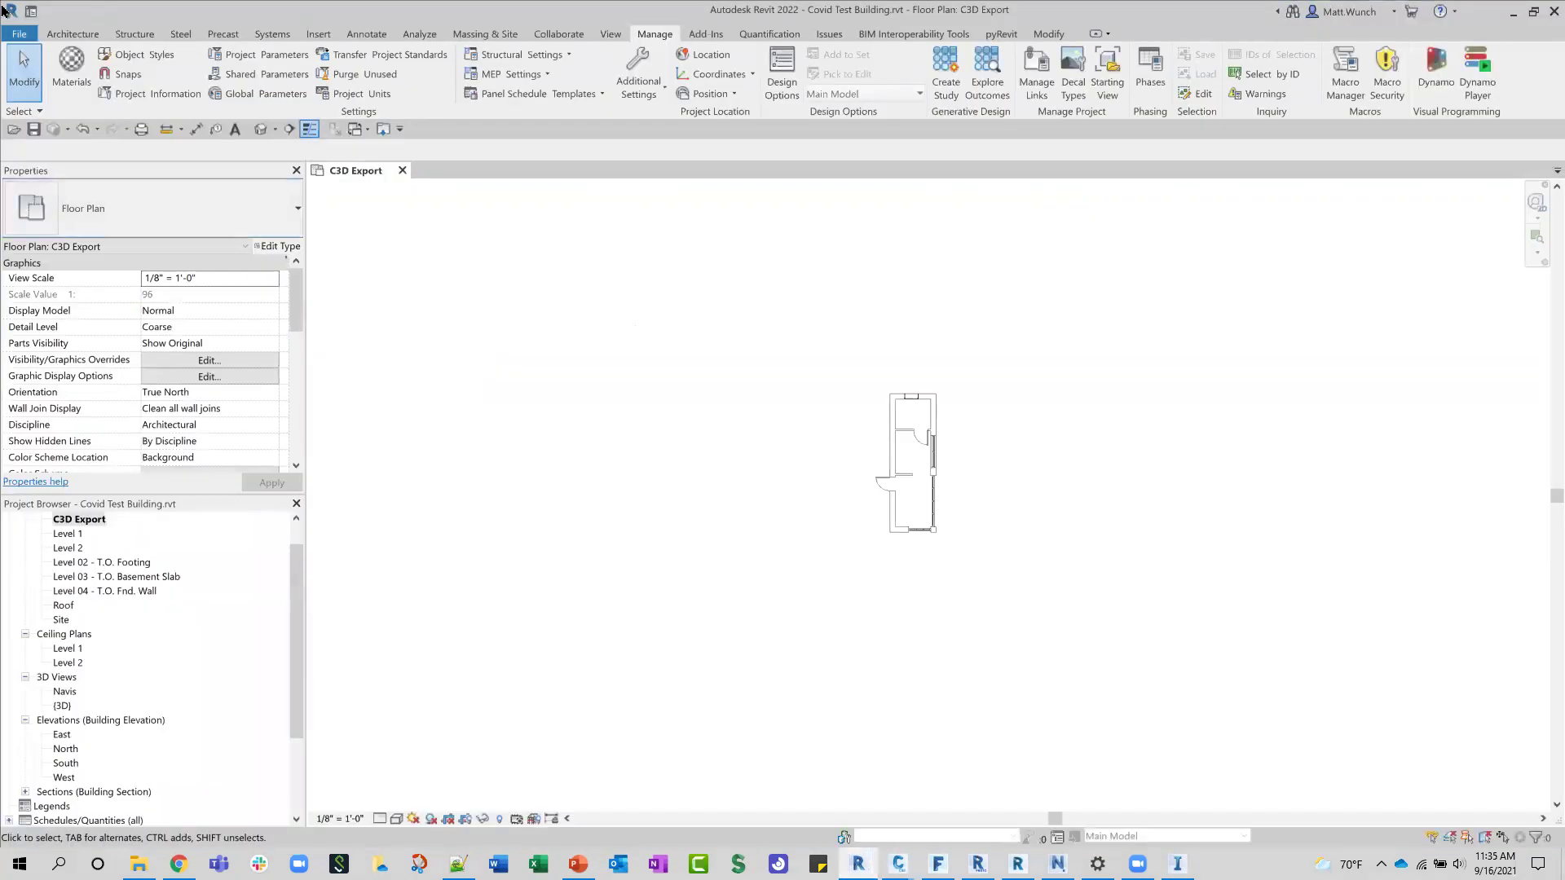
Step: Switch to Revit and create a new project from the Imperial-Construction Template without saving the open project
key("alt+f")
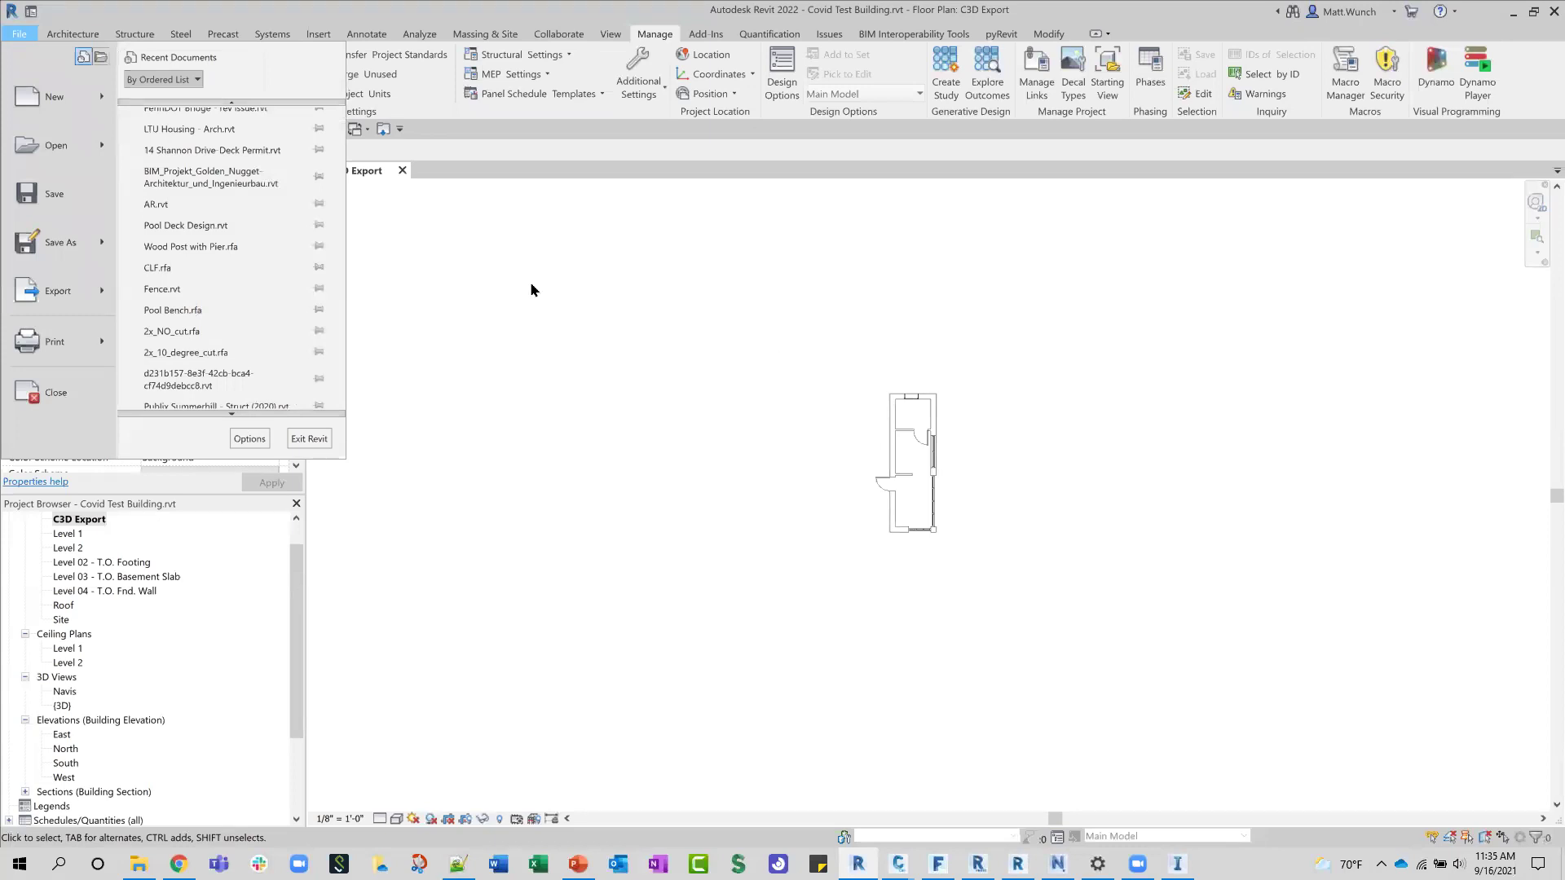
key("Escape")
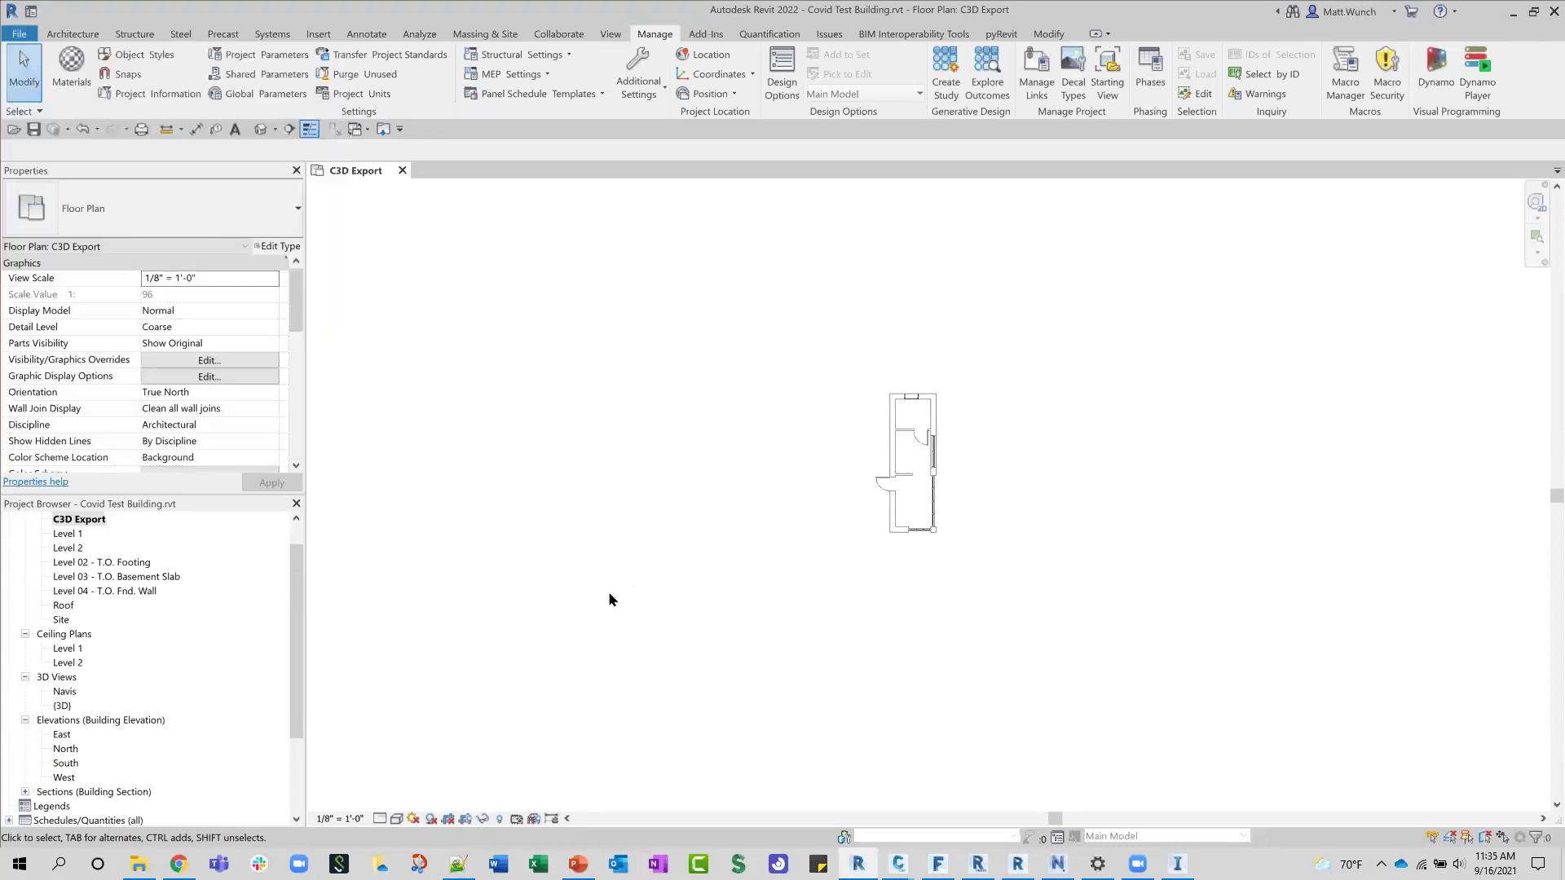
left_click(18, 33)
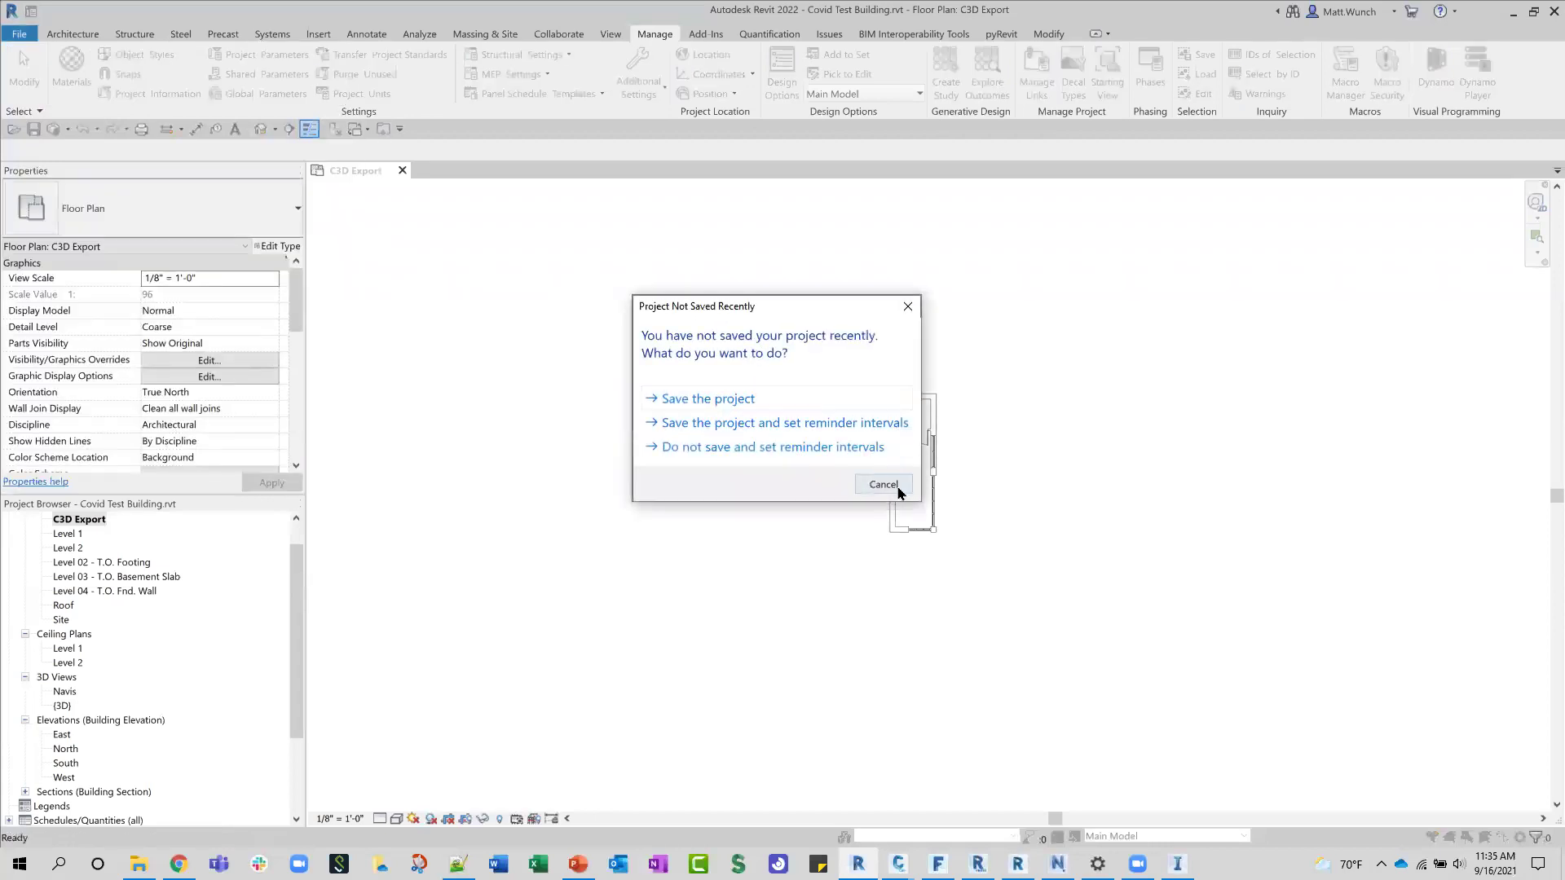
left_click(898, 488)
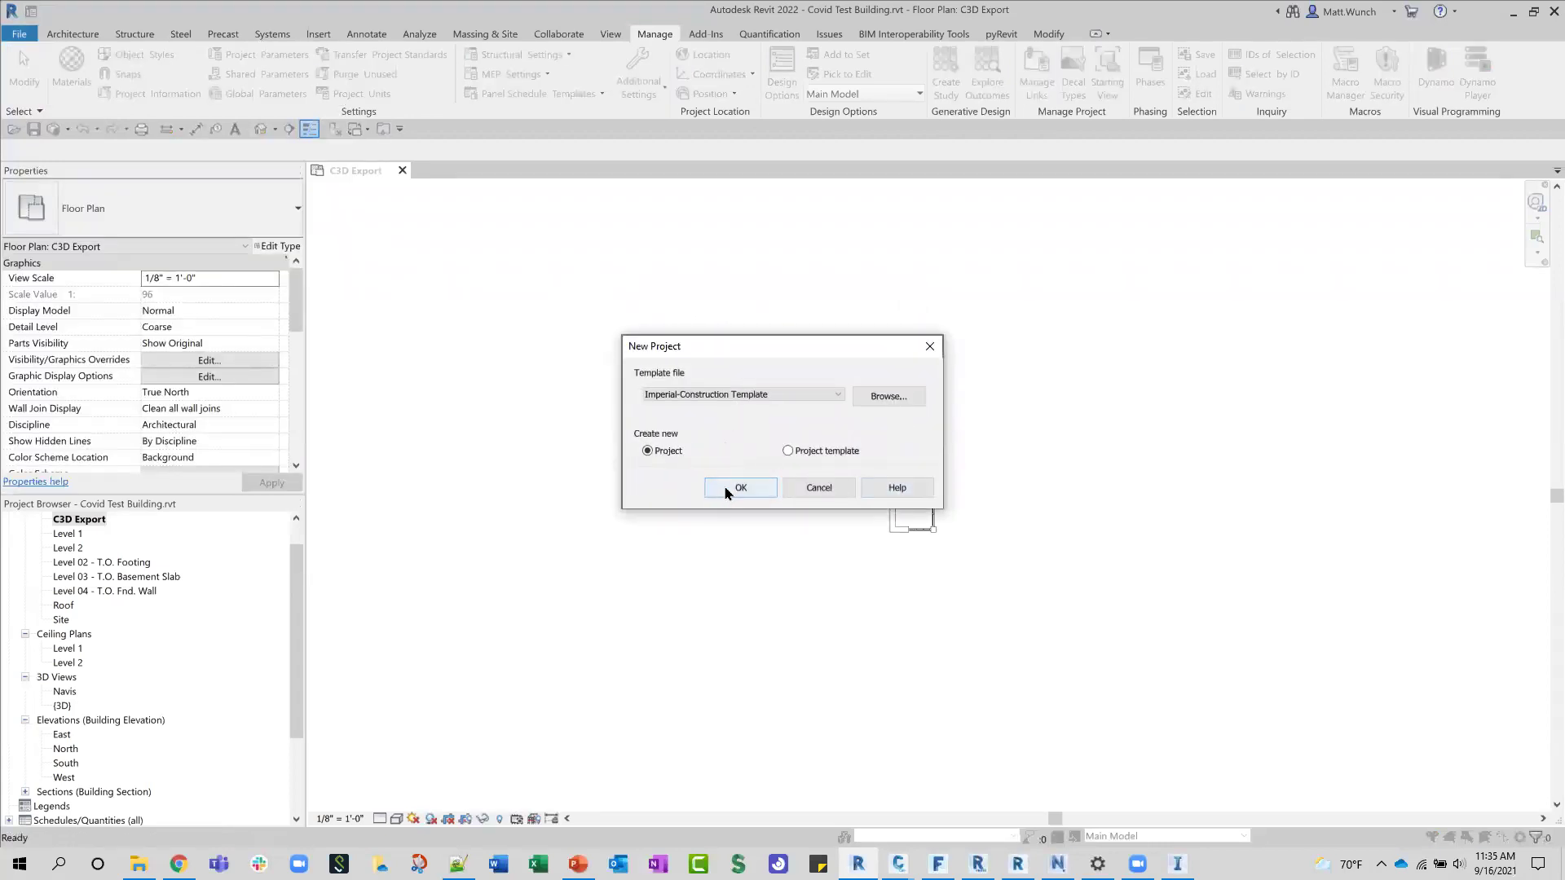
left_click(738, 488)
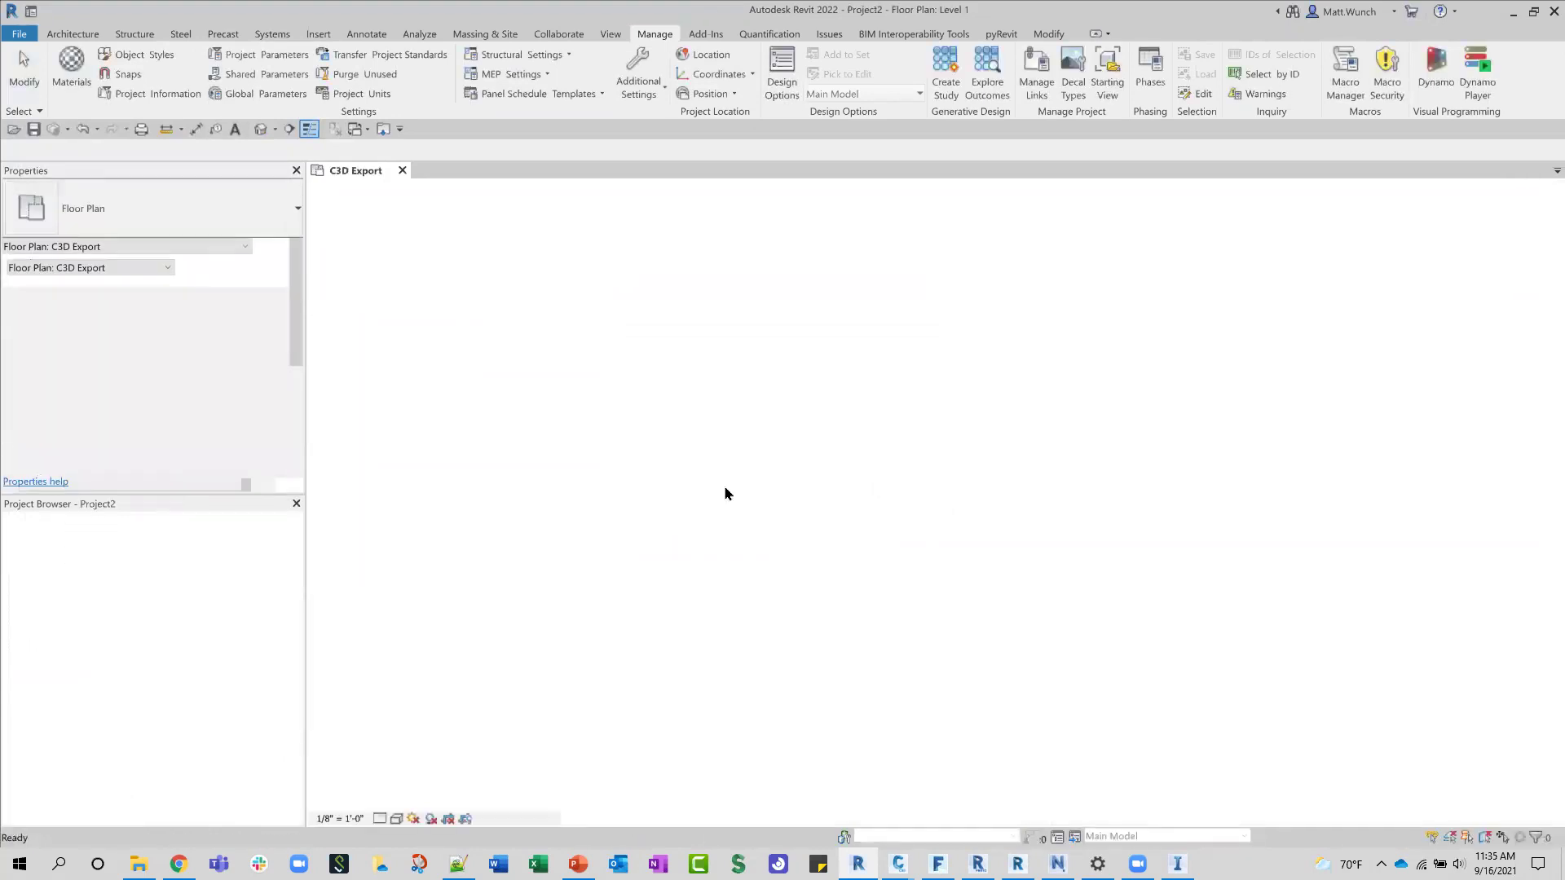
Step: Start the Link Topography command in the new project
left_click(319, 36)
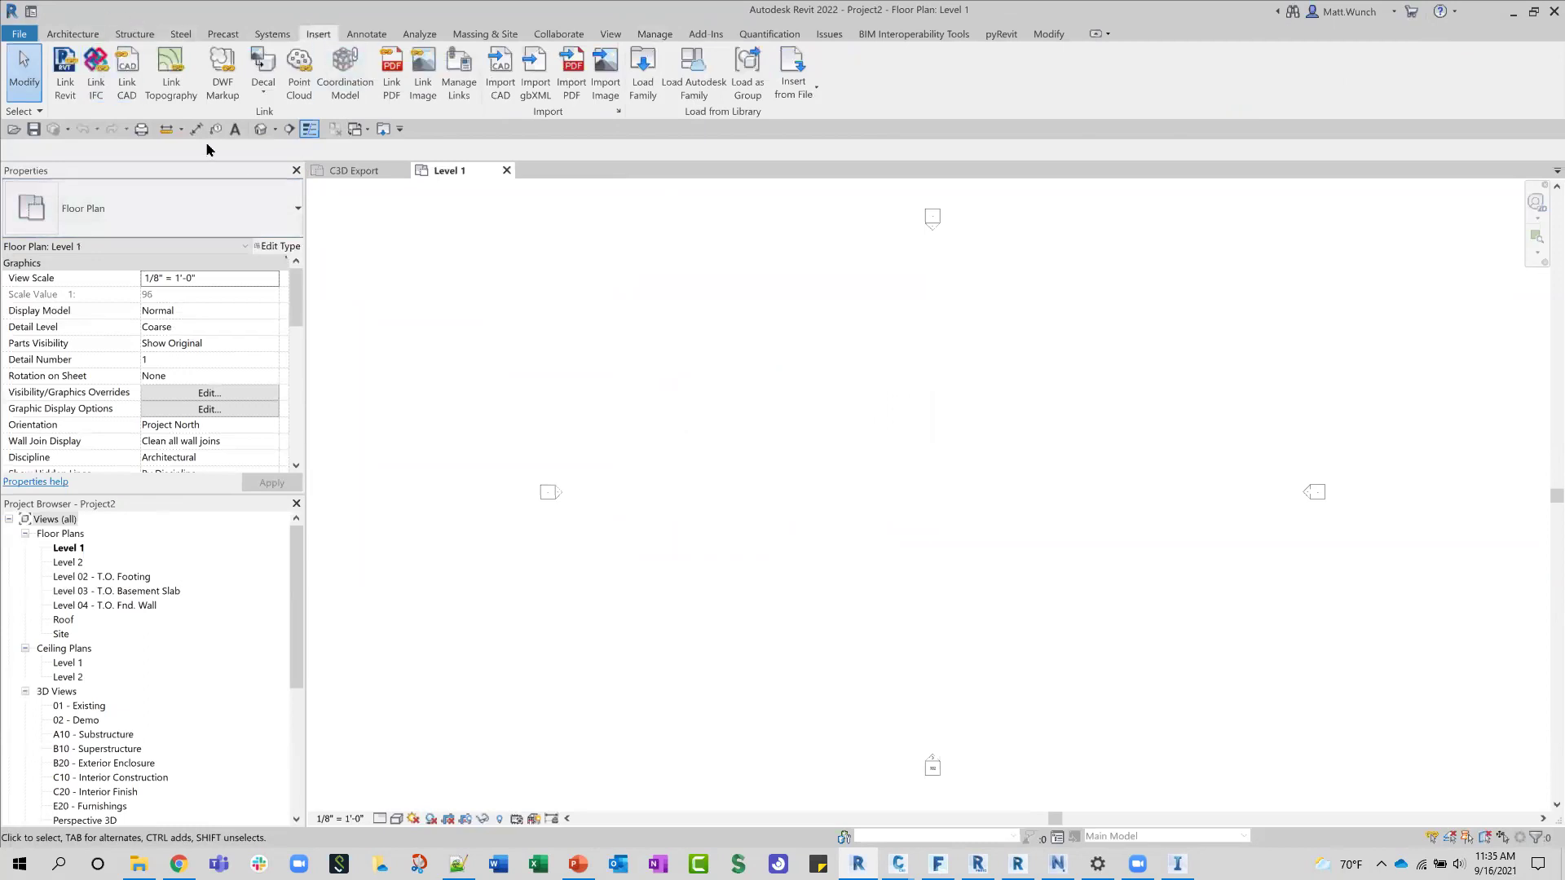
left_click(172, 72)
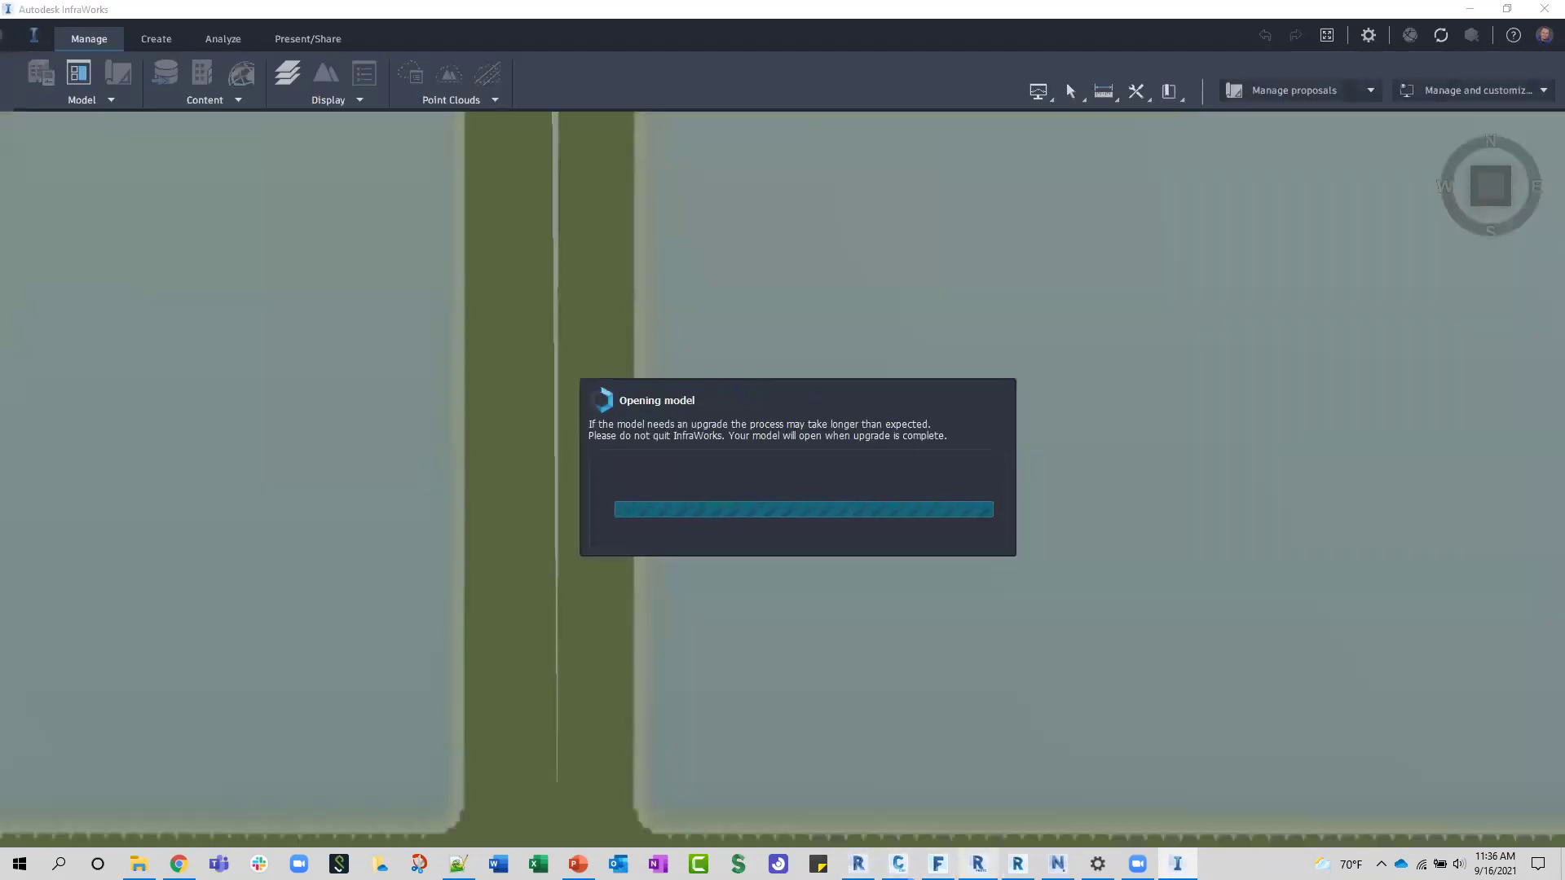
Step: Switch to the middle_school_edits.rcm model in ReCap Photo
mouse_move(978, 863)
left_click(977, 795)
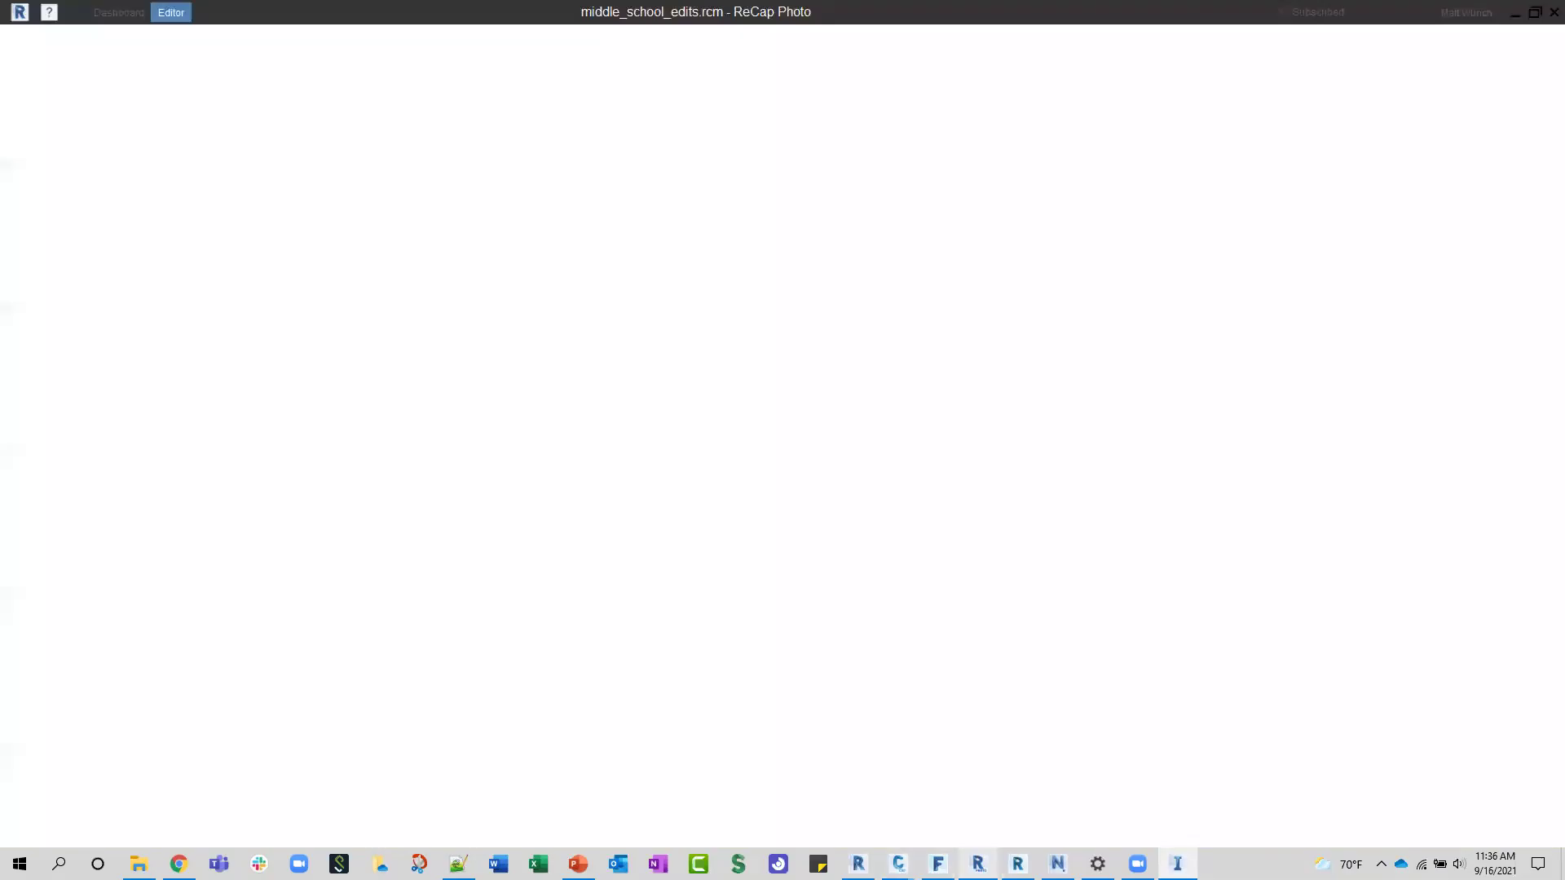
Step: Close ReCap Photo and the Middle_School_GCPs project in ReCap Pro without saving, and view the ConnectedBIM_2022 model in InfraWorks
left_click(1554, 11)
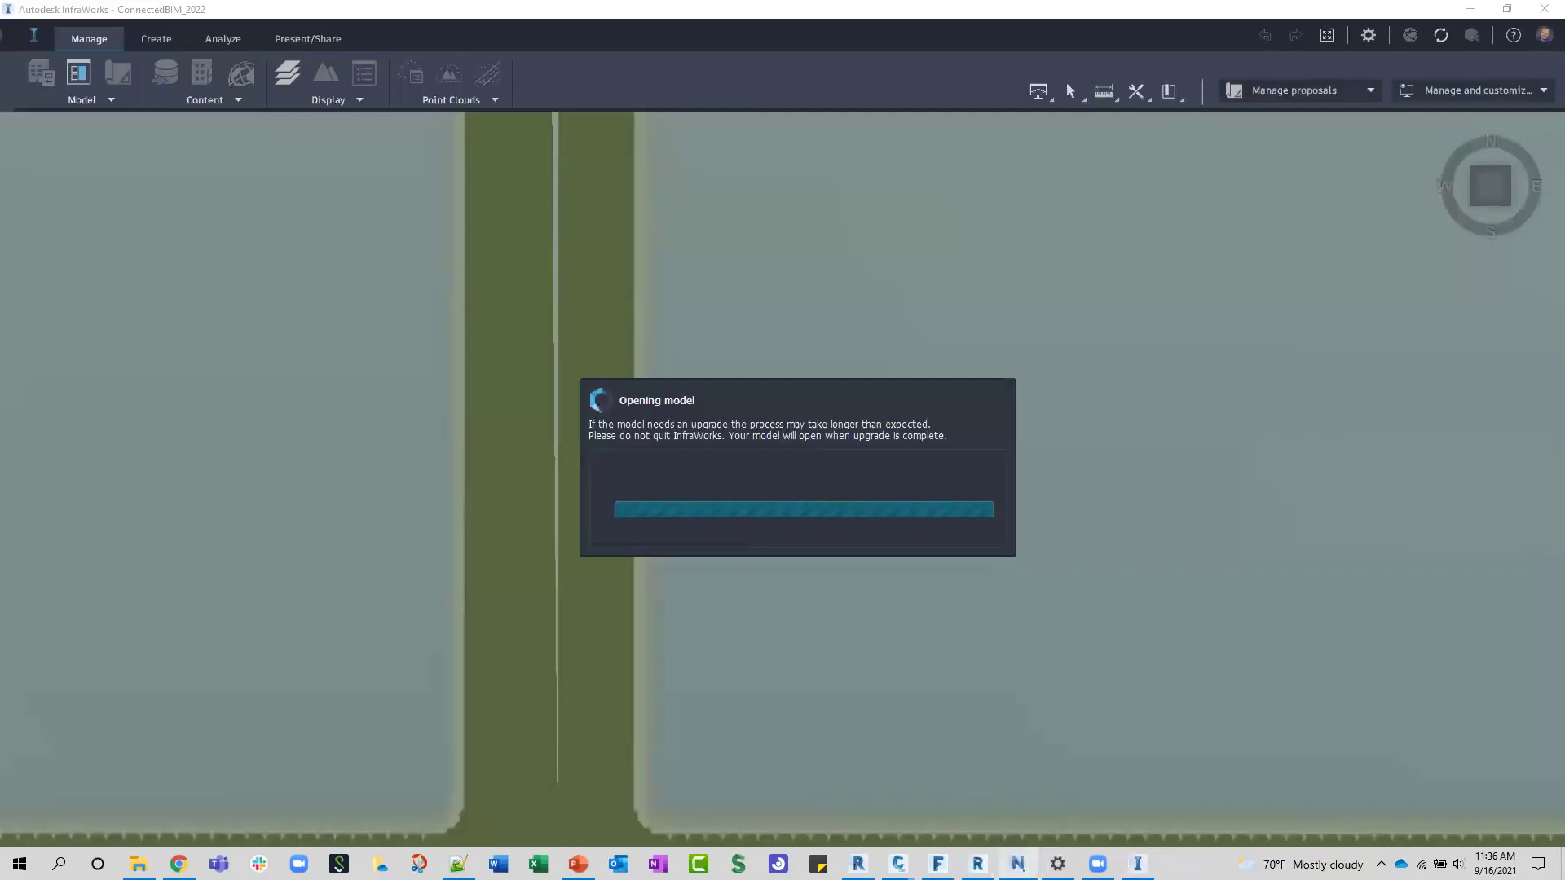
left_click(978, 864)
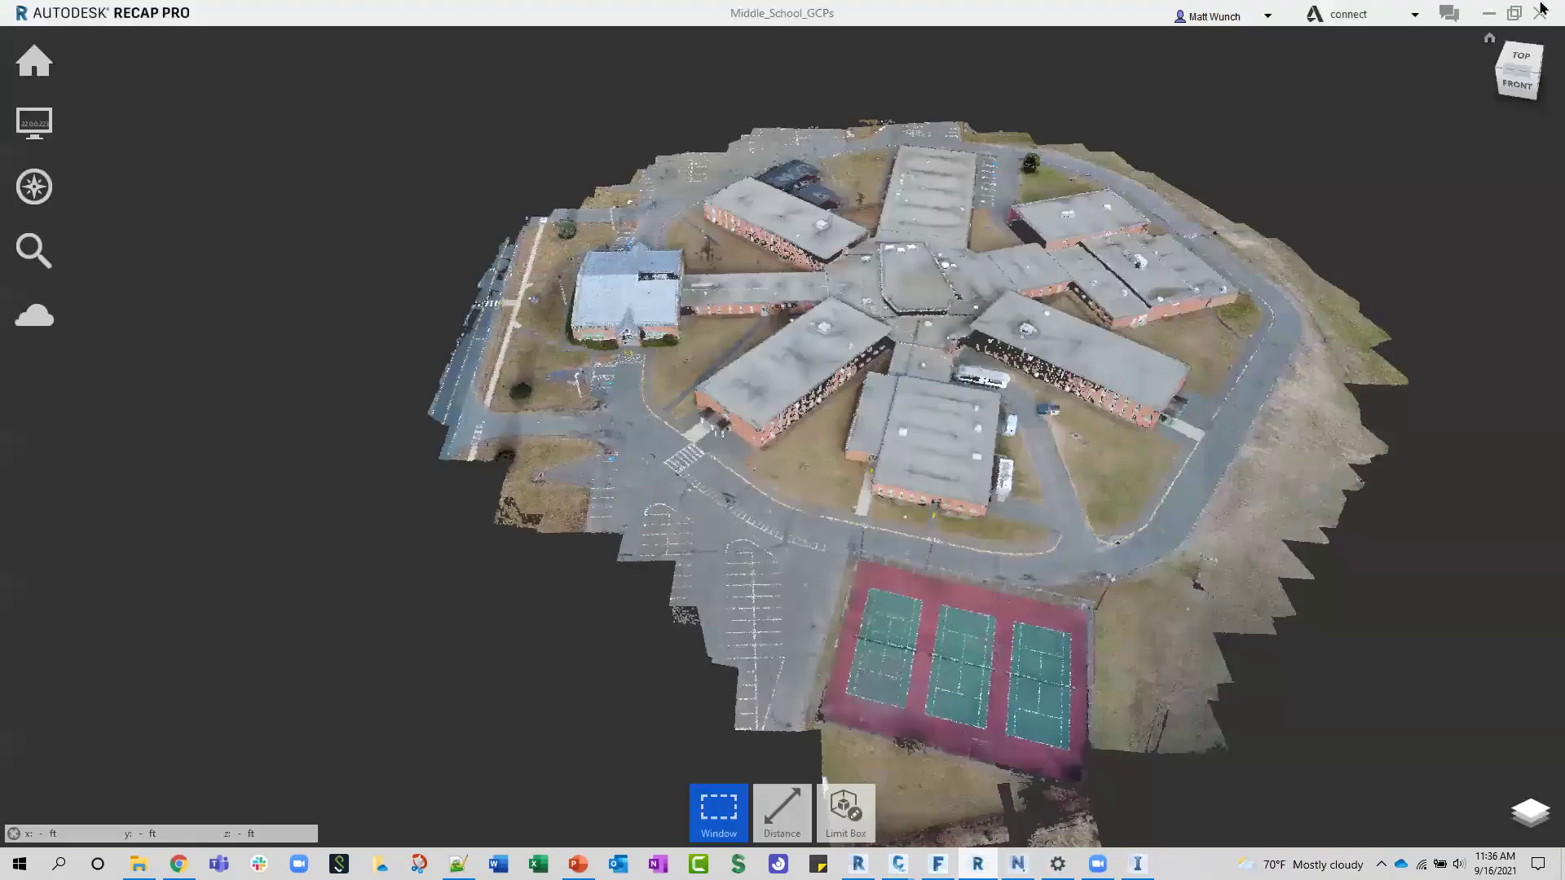
key("alt+F4")
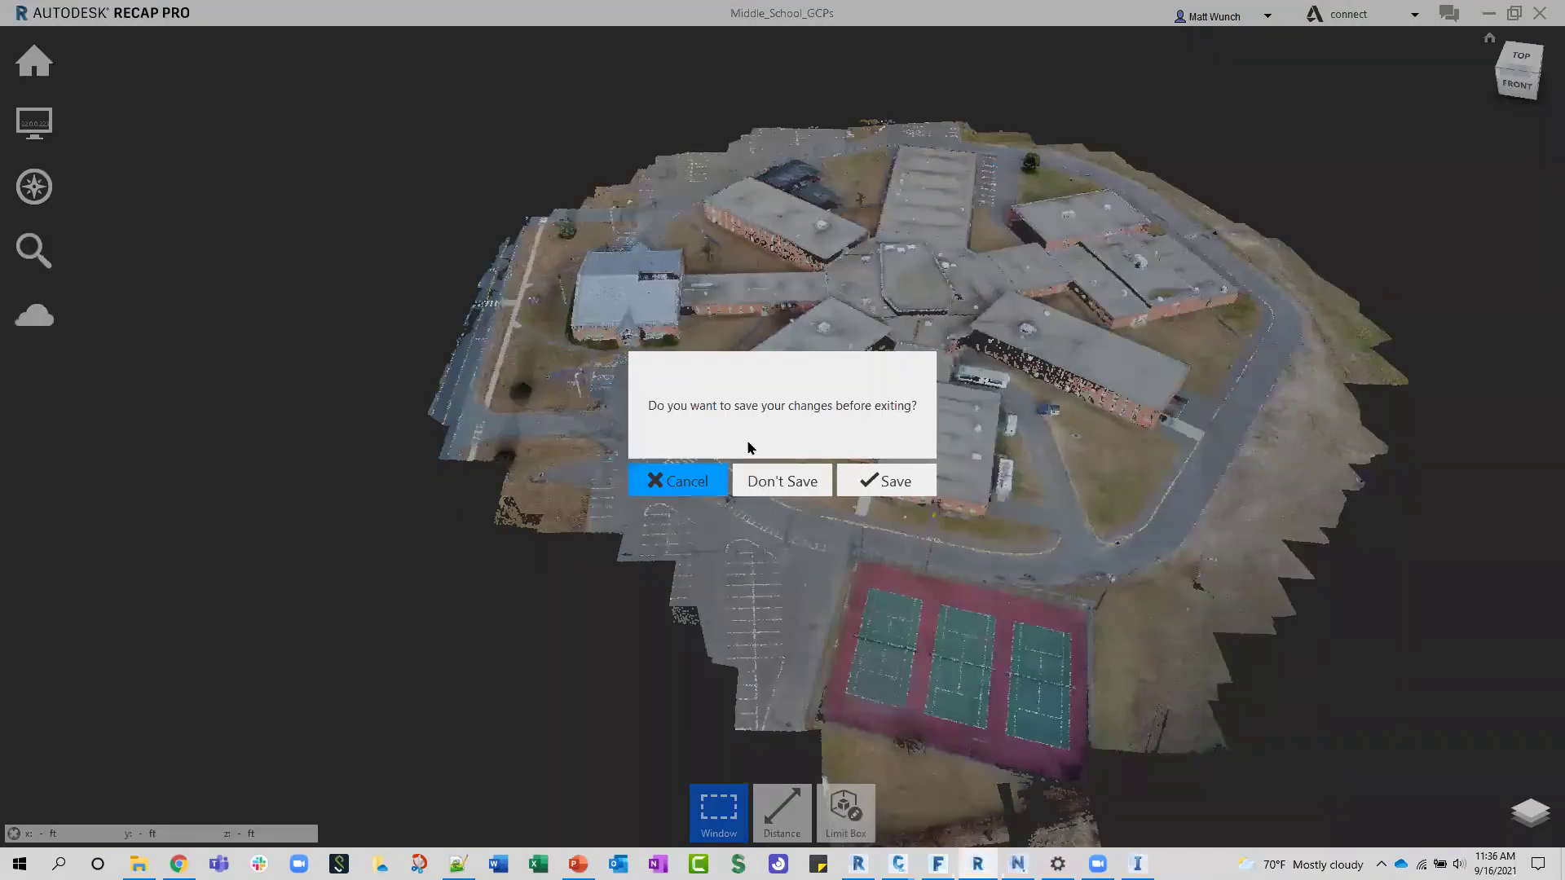
left_click(820, 497)
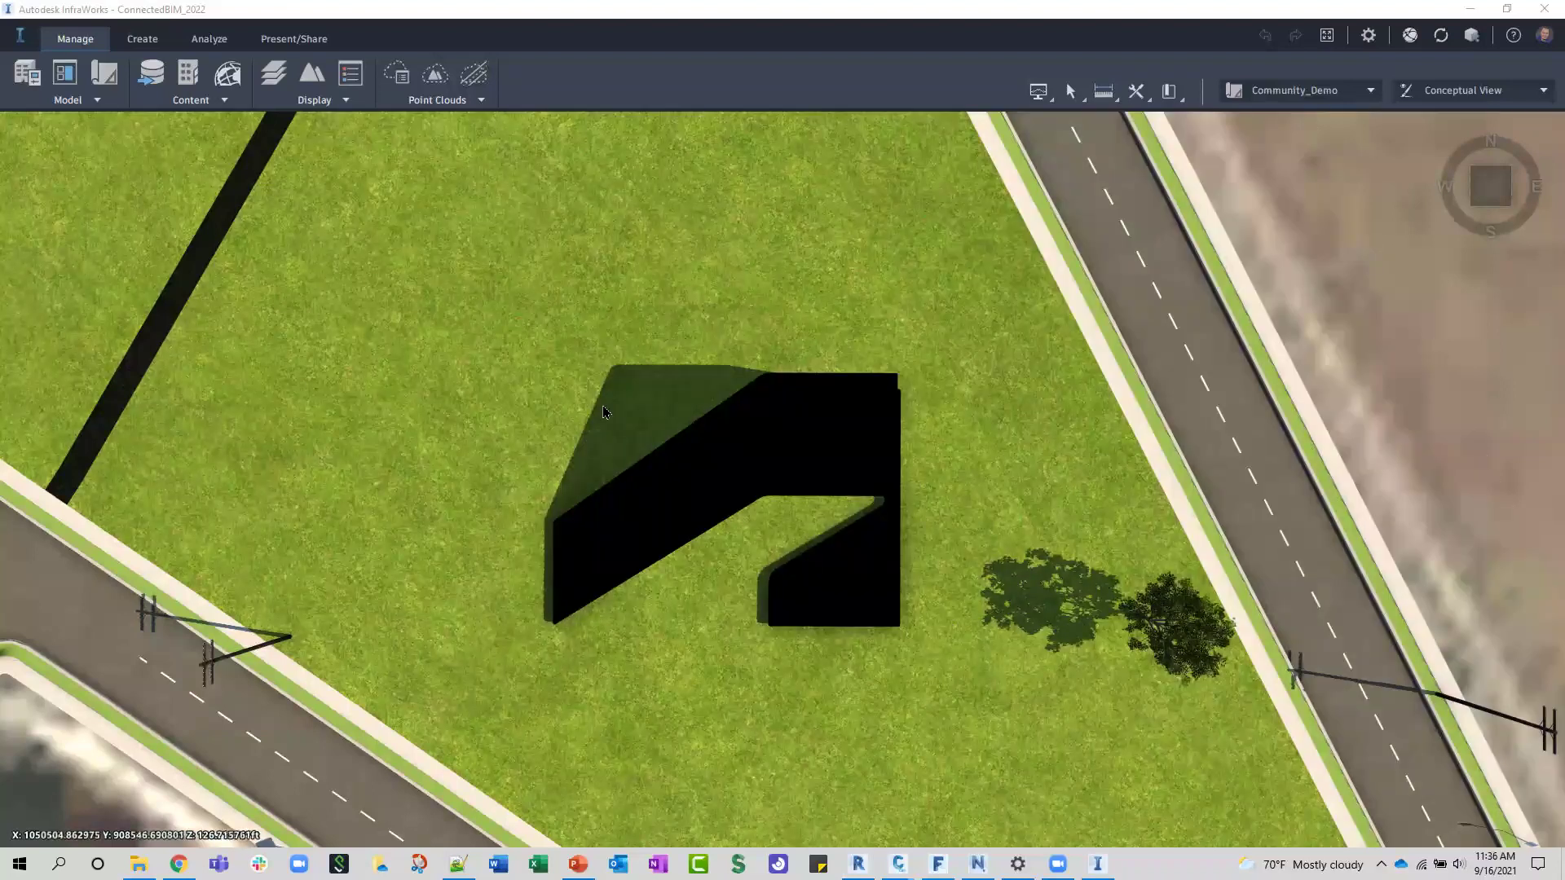
scroll(615, 410, "down", 3)
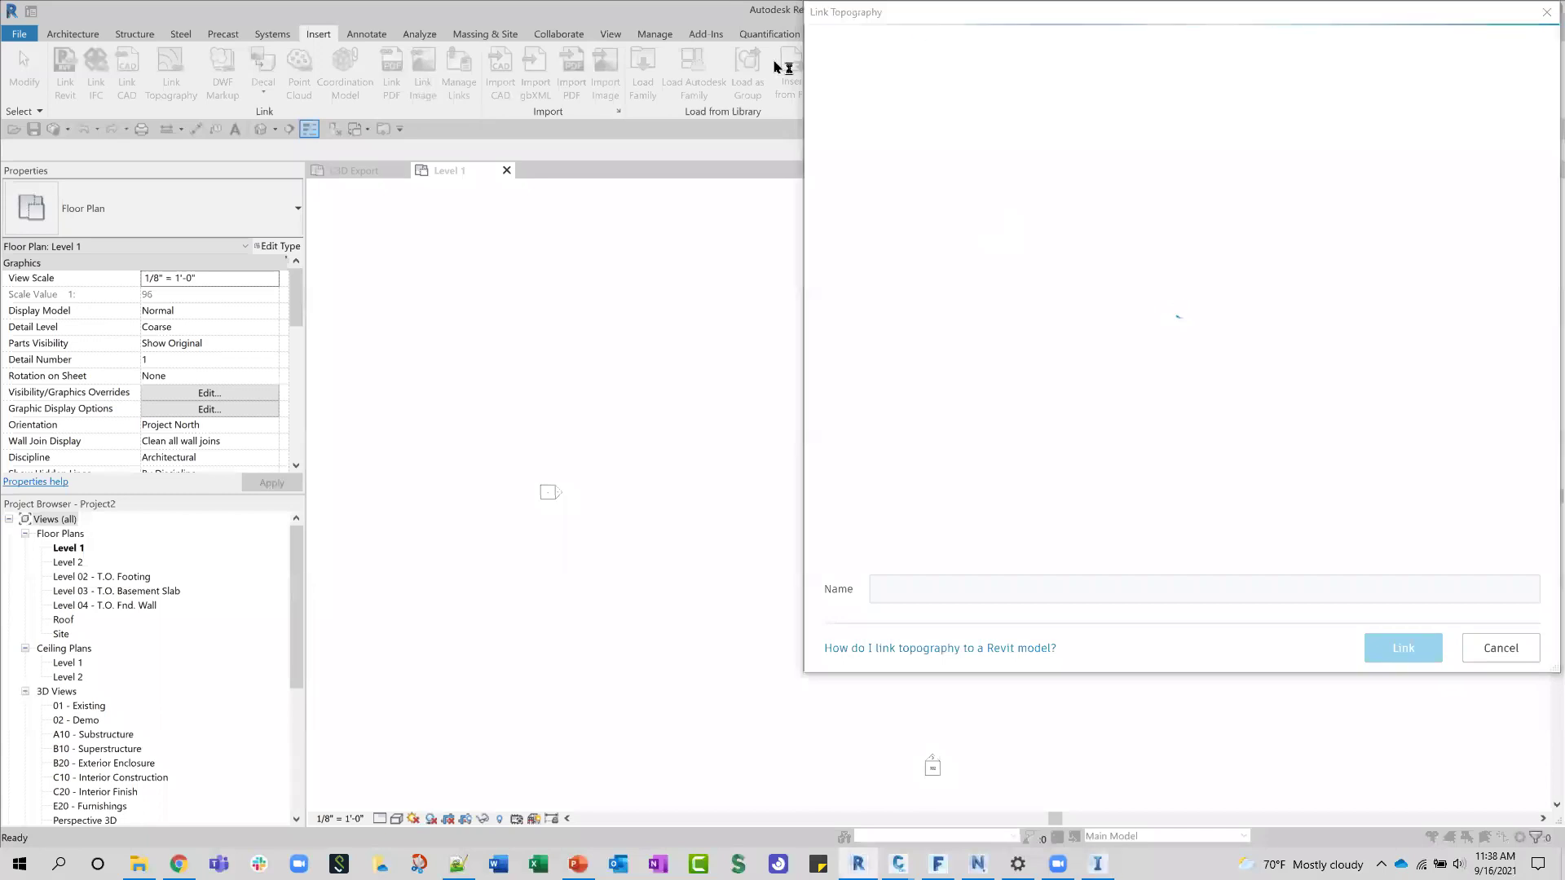
Step: Try to end the Autodesk Revit task in Task Manager, and close Task Manager
key("ctrl+shift+Escape")
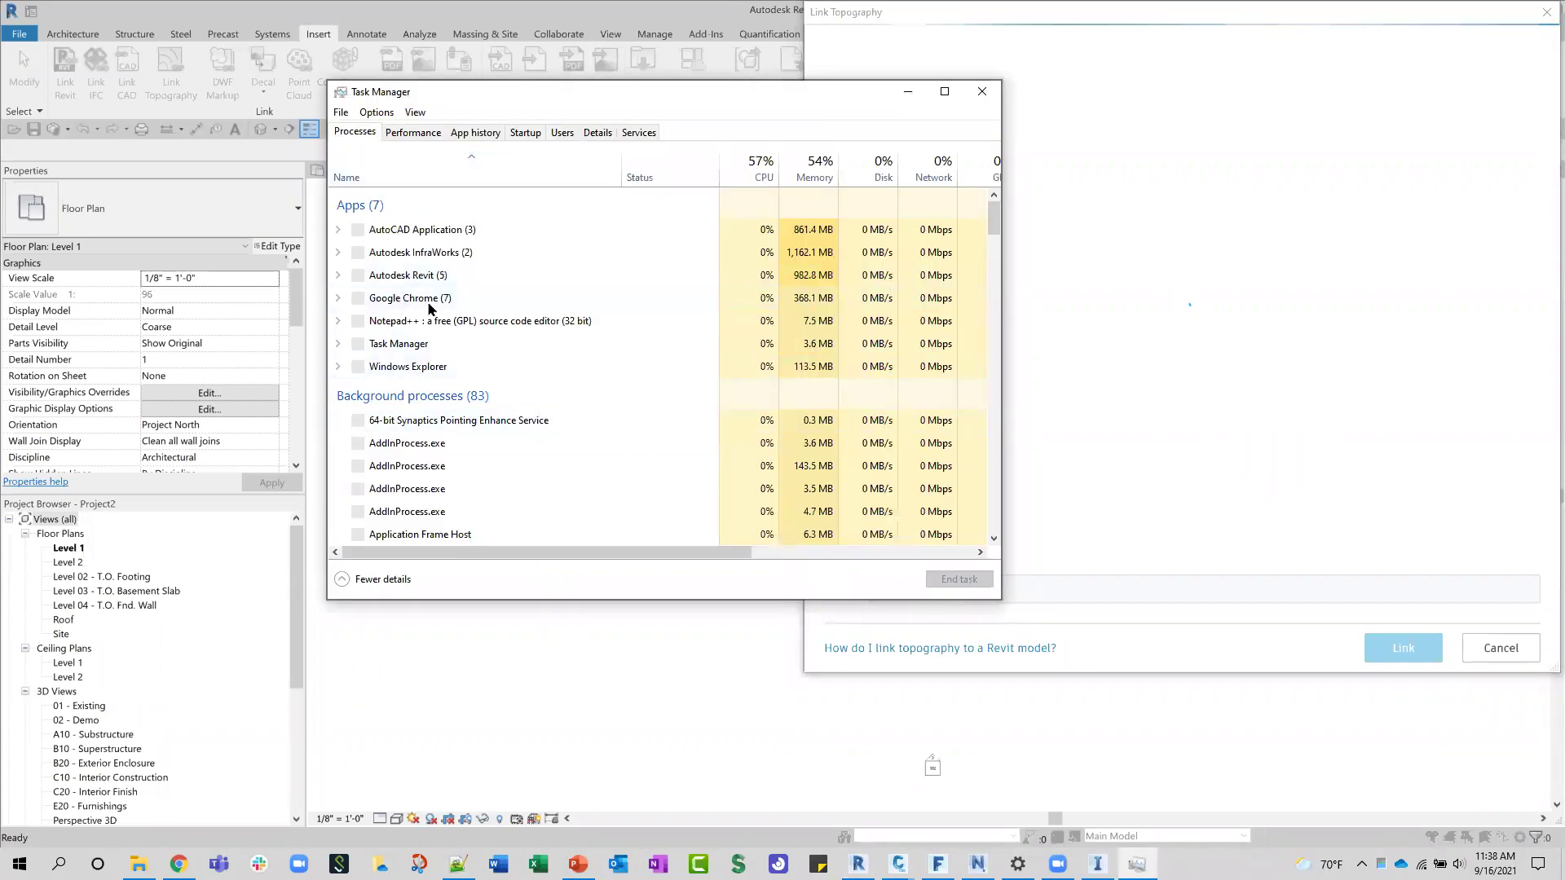
right_click(424, 277)
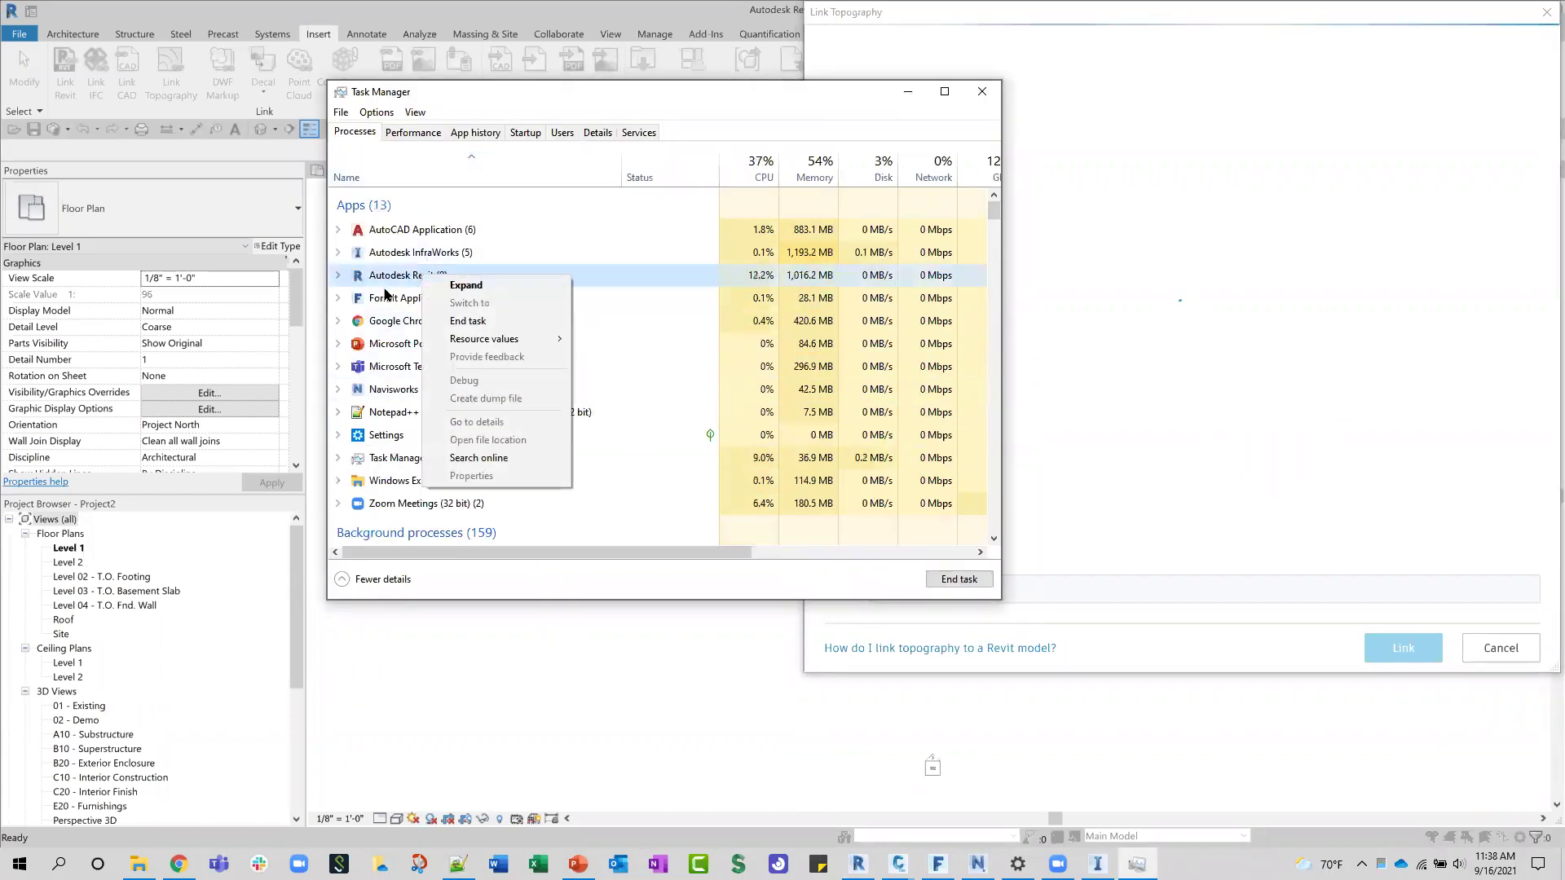
left_click(364, 283)
right_click(363, 283)
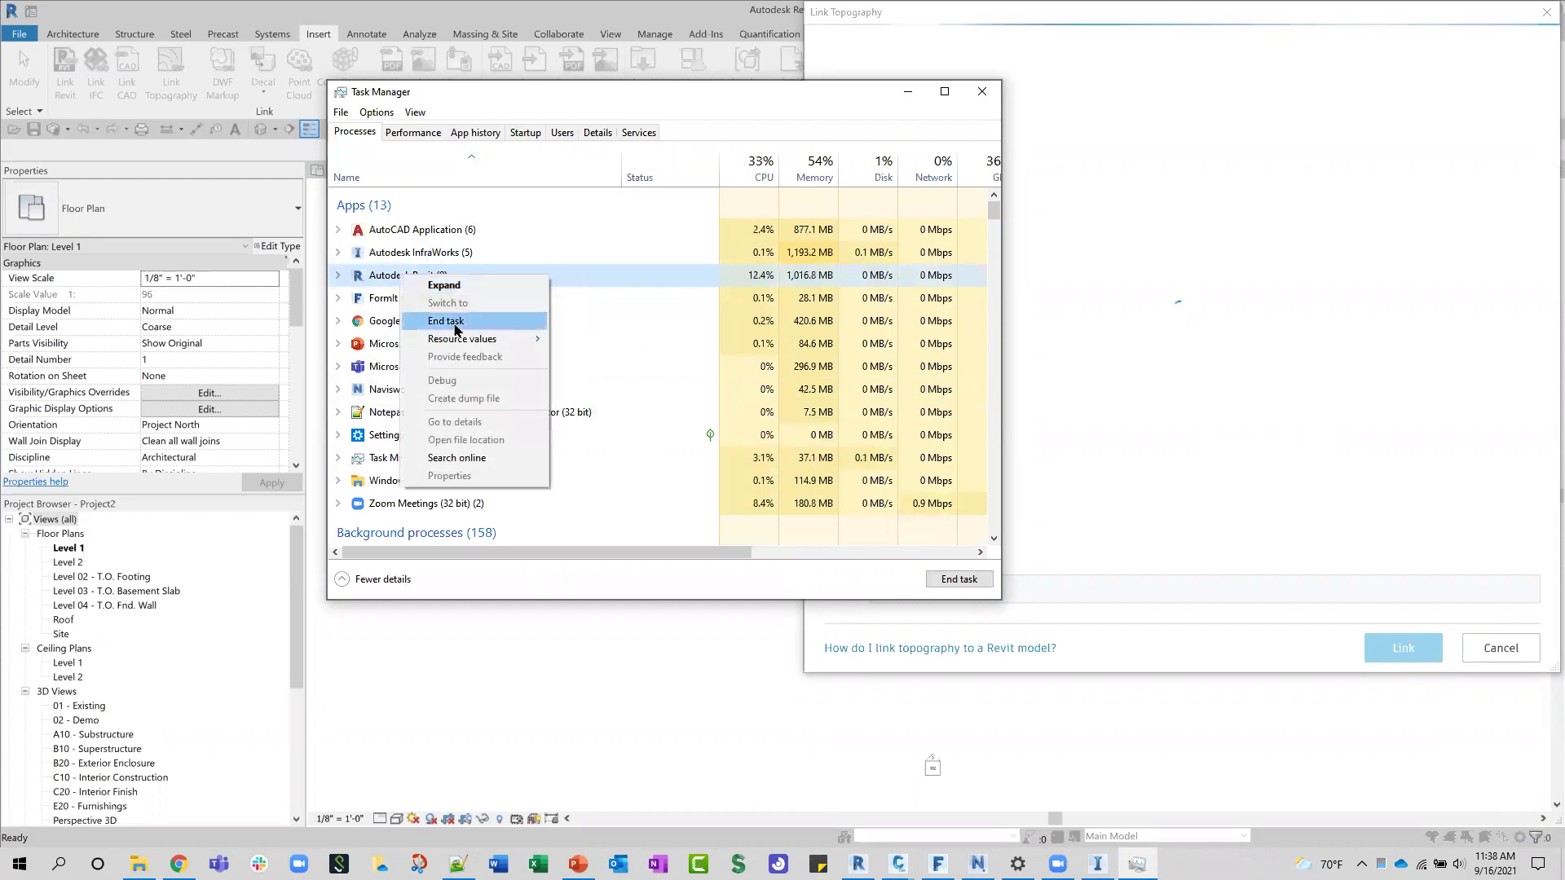
left_click(444, 332)
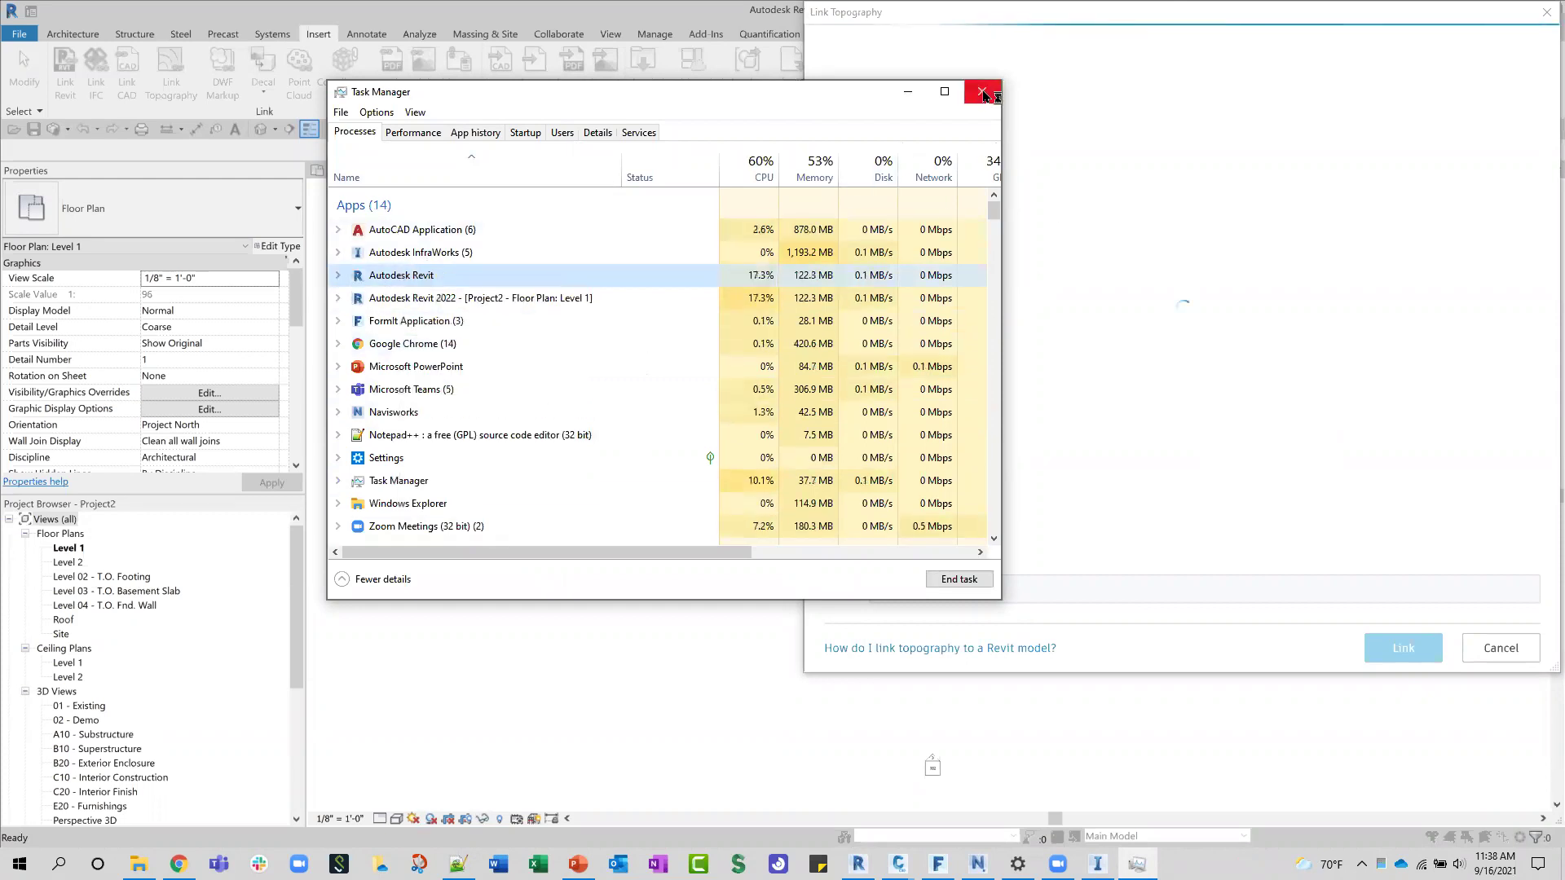
left_click(982, 91)
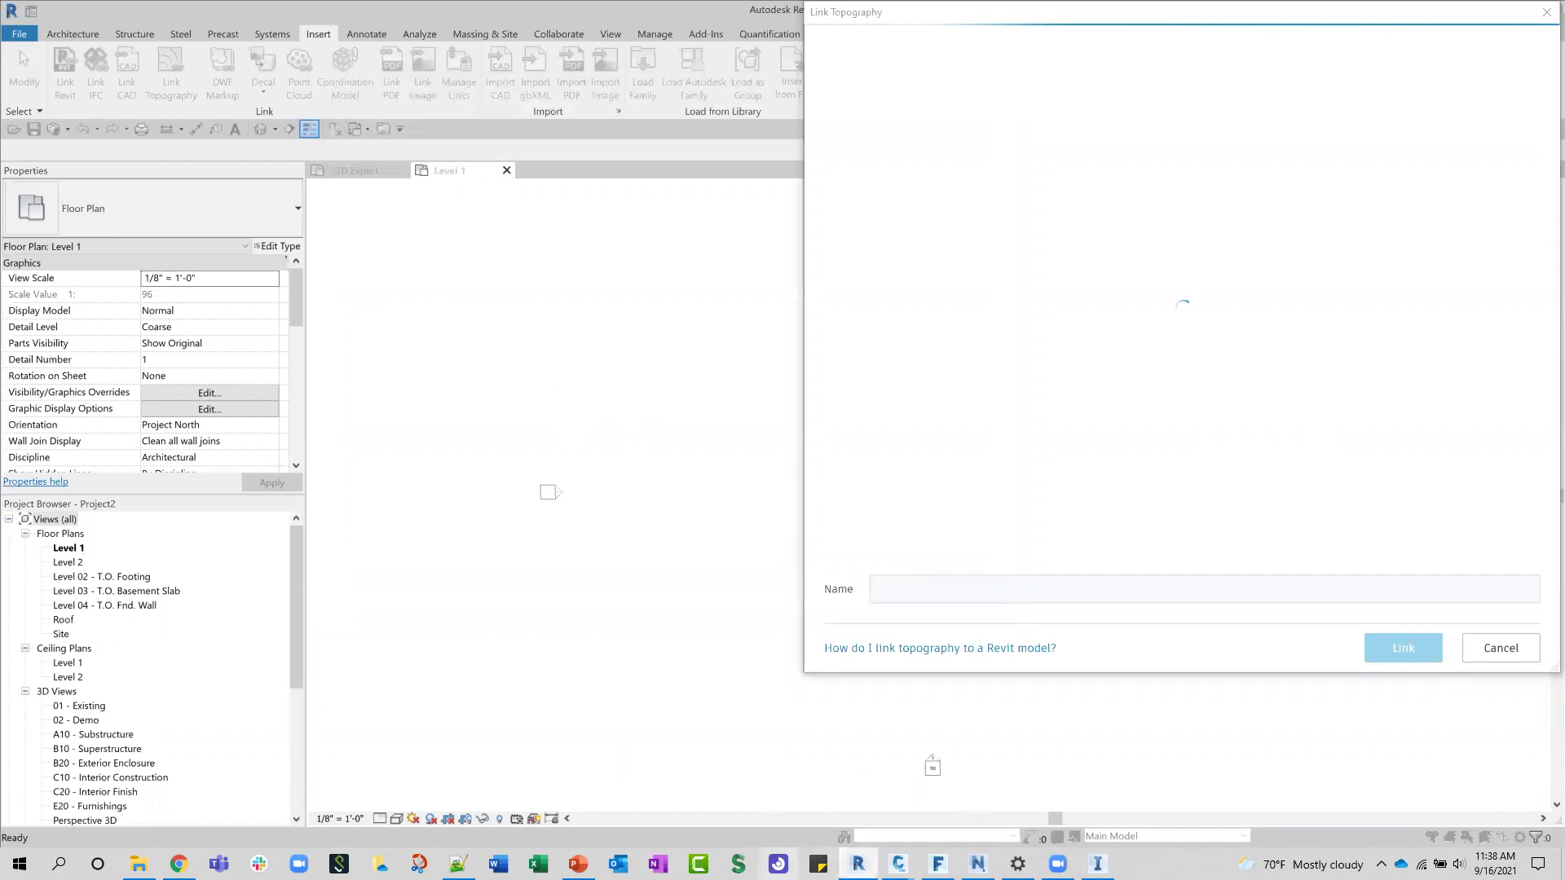
Step: Try to launch another Revit 2022 session, and dismiss the Link Topography dialog in the open project
right_click(857, 863)
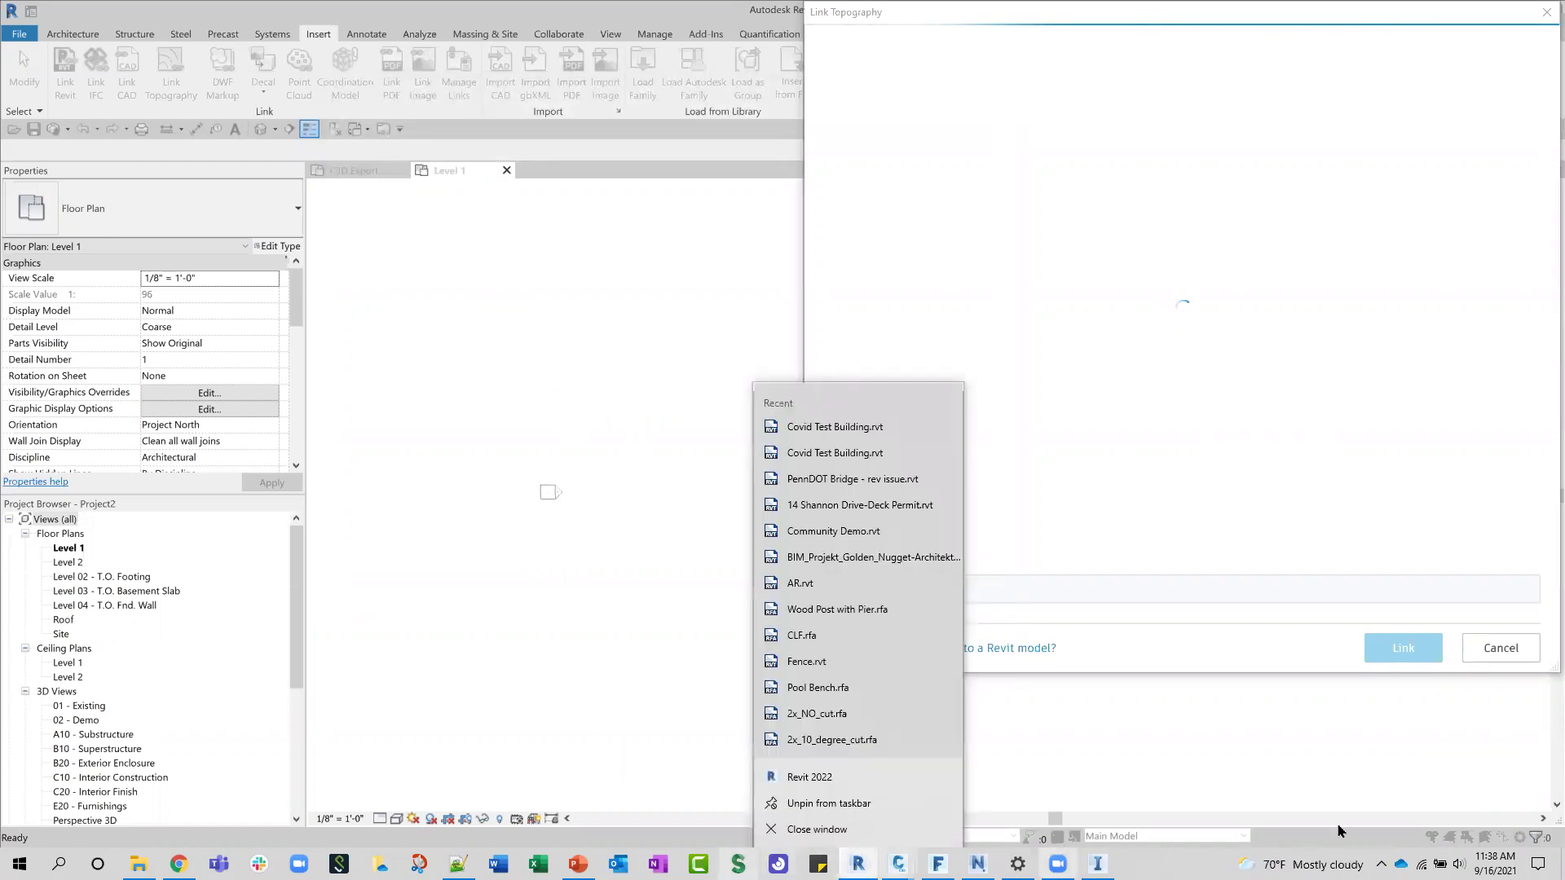
left_click(828, 787)
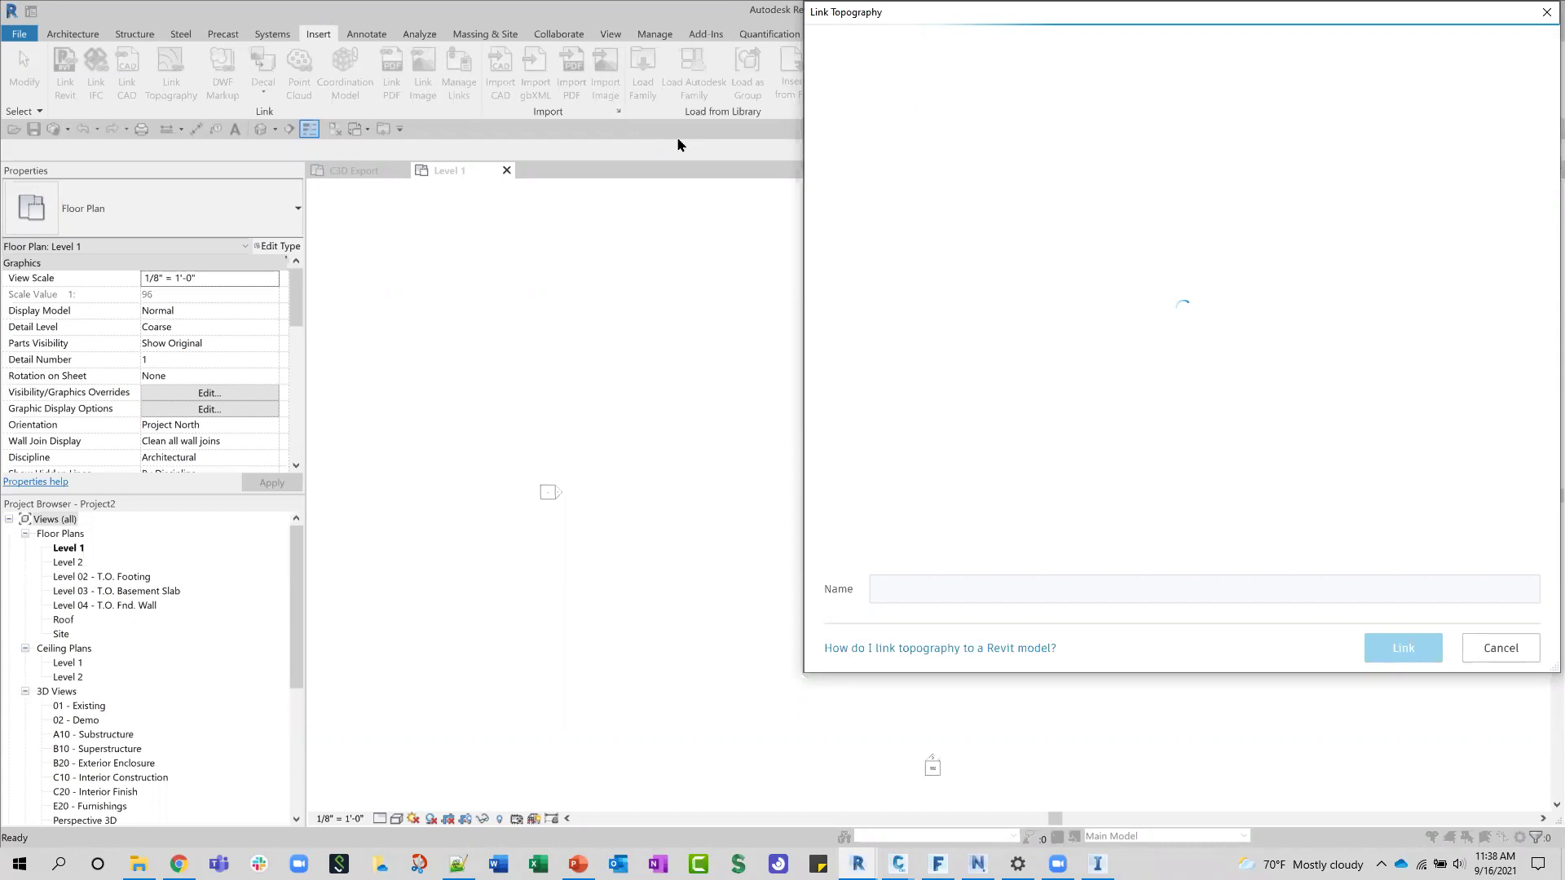
mouse_move(858, 864)
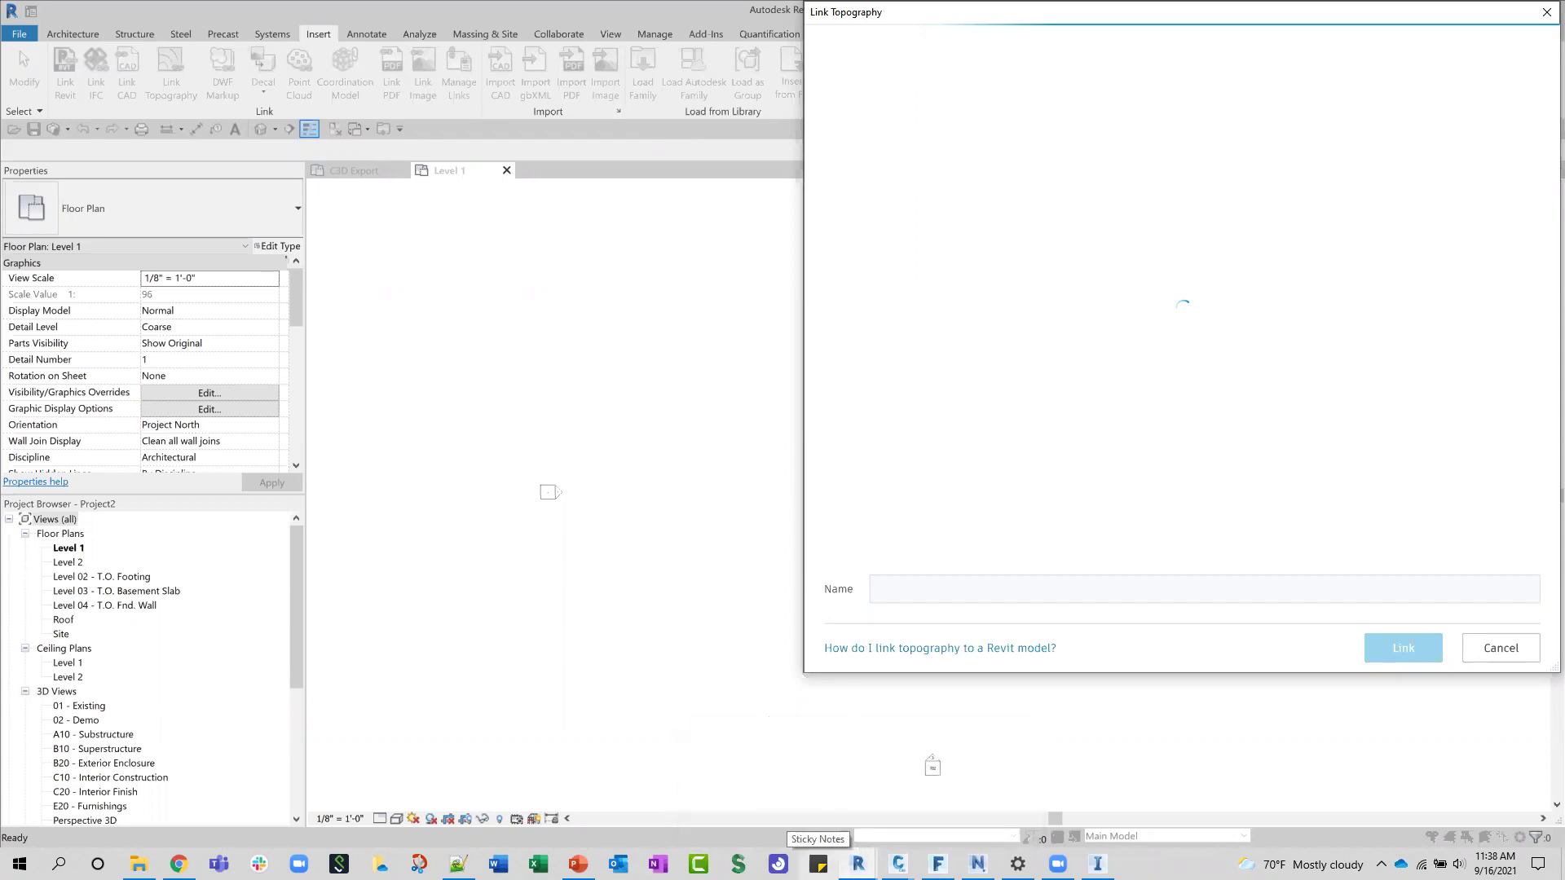
left_click(858, 864)
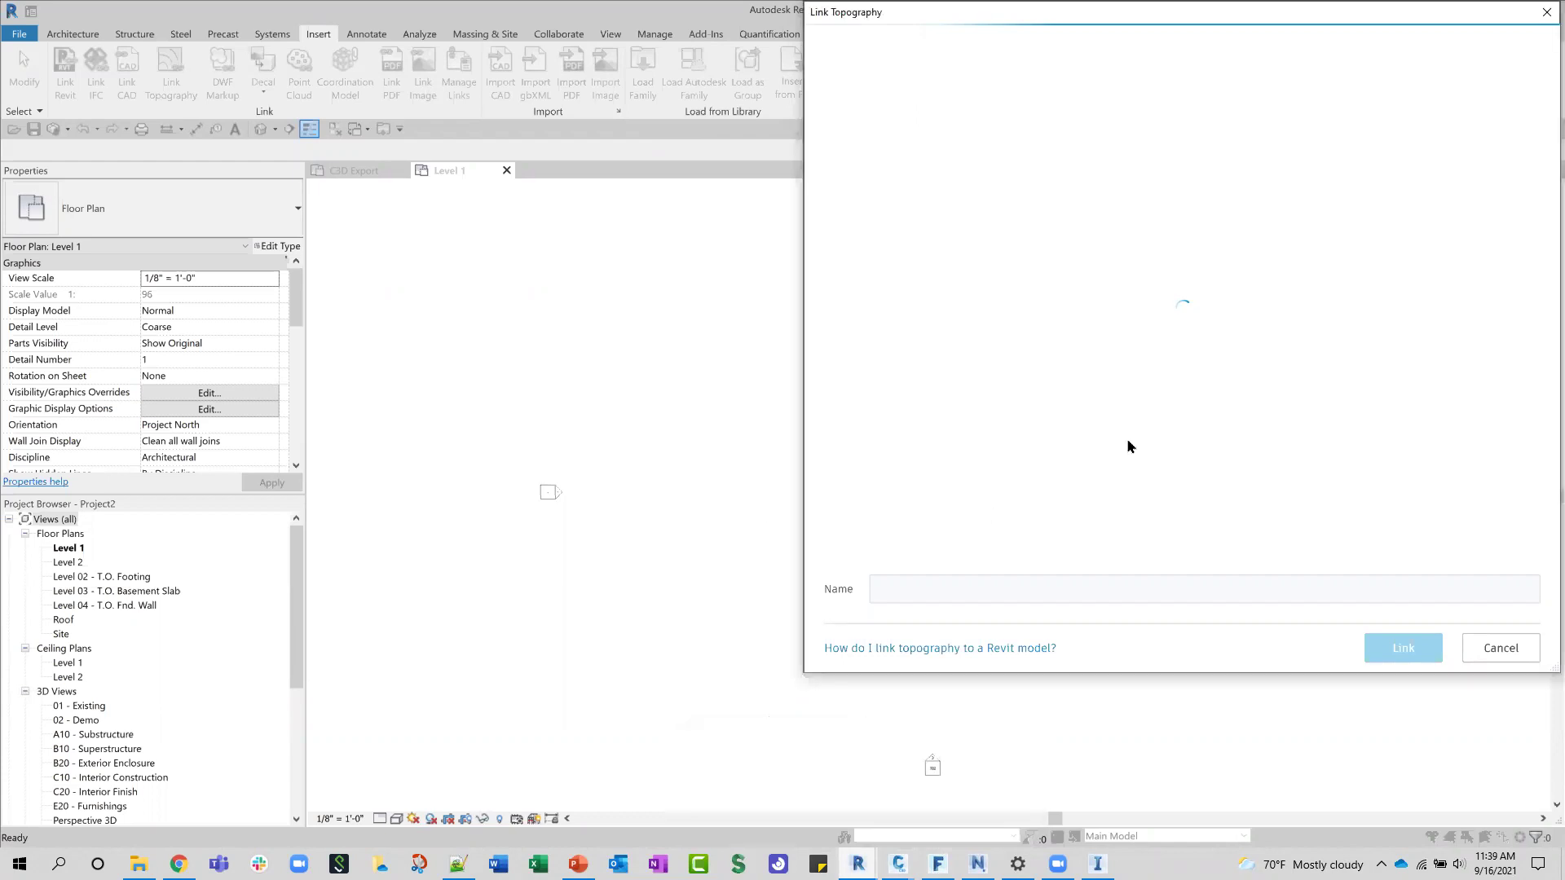
left_click(1543, 14)
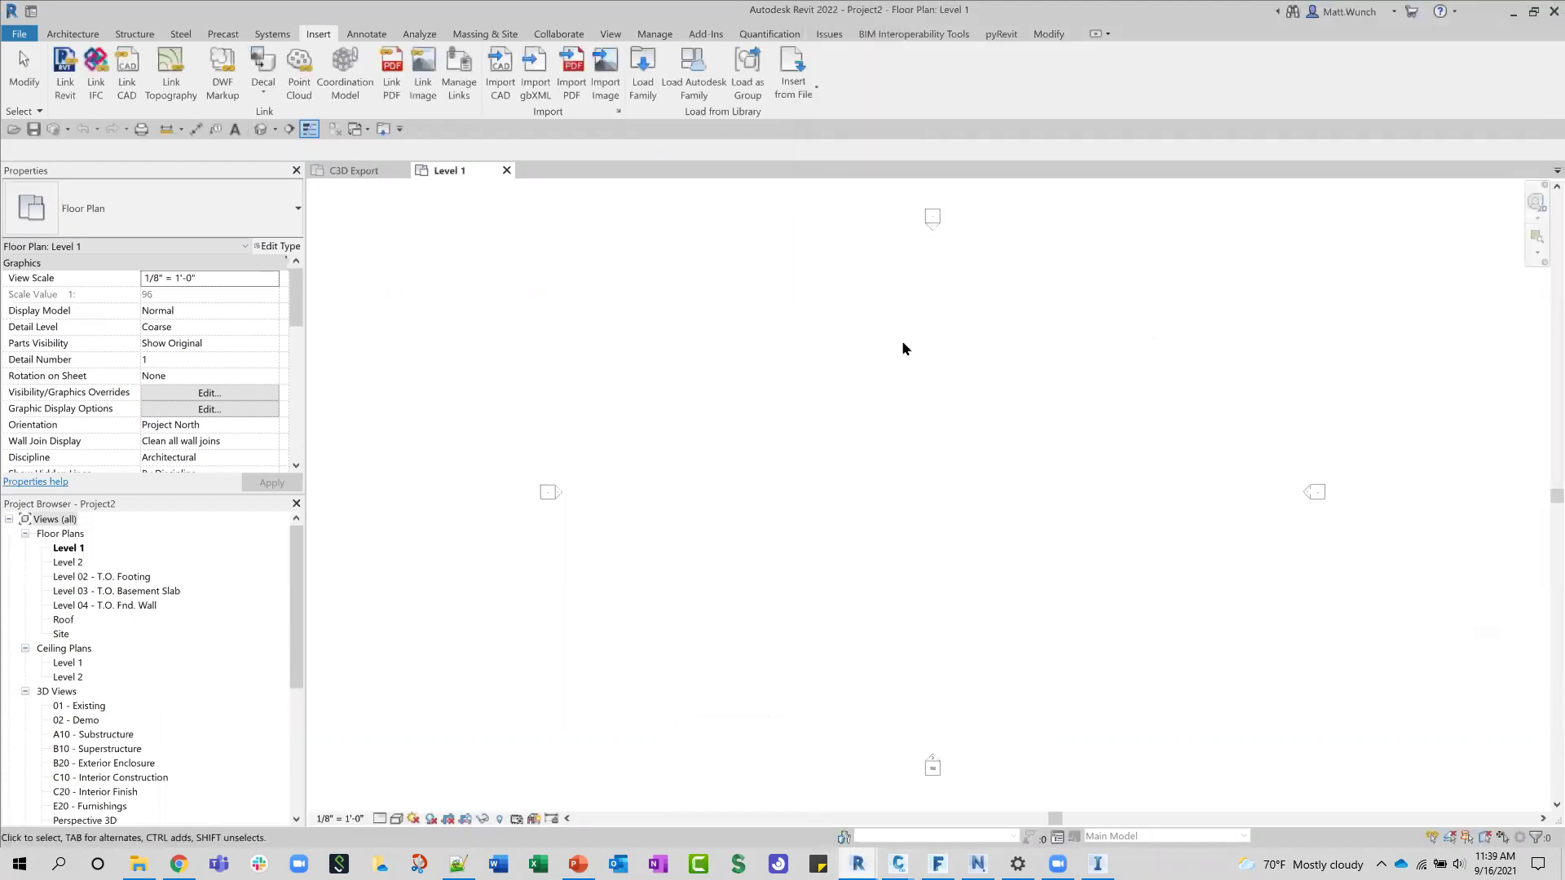
Step: Check the C3D Export plan of Covid Test Building and the location settings of the new project, leaving them unchanged
left_click(352, 171)
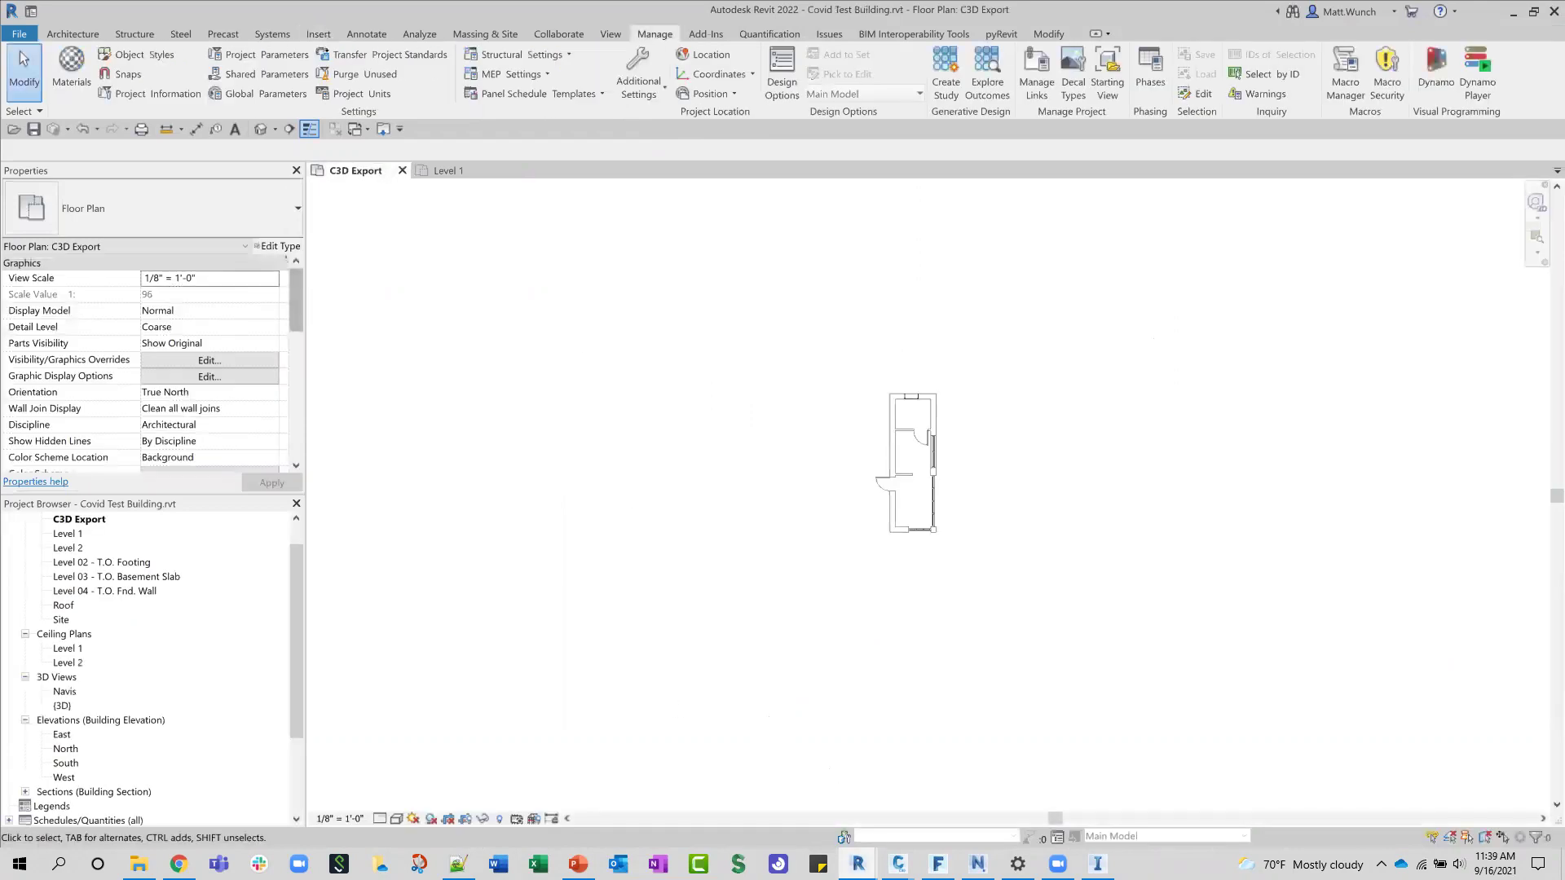
left_click(449, 170)
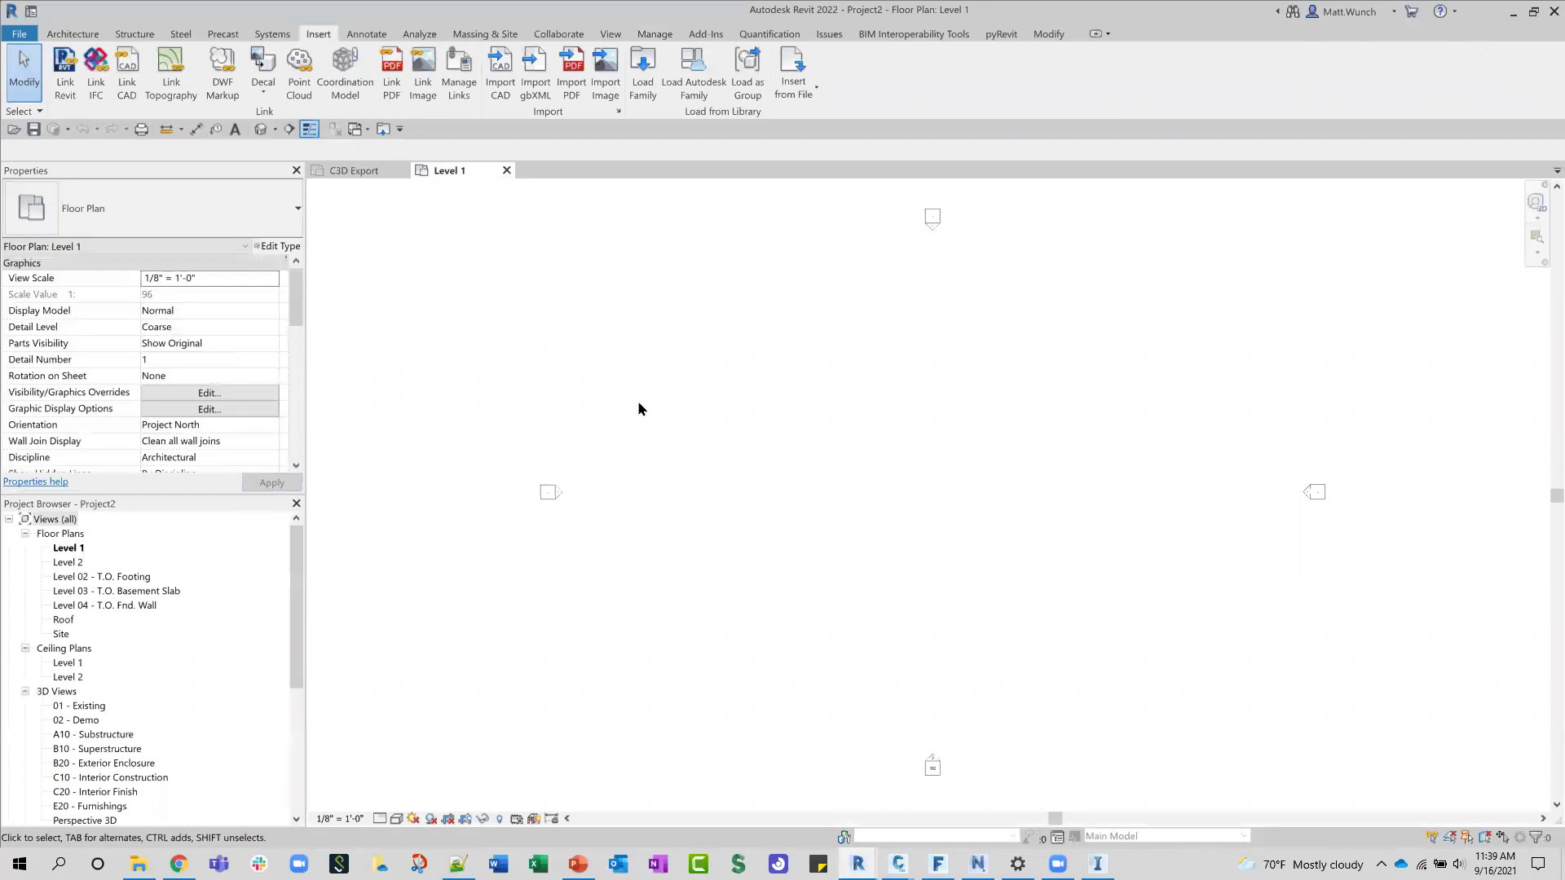
left_click(654, 34)
left_click(706, 54)
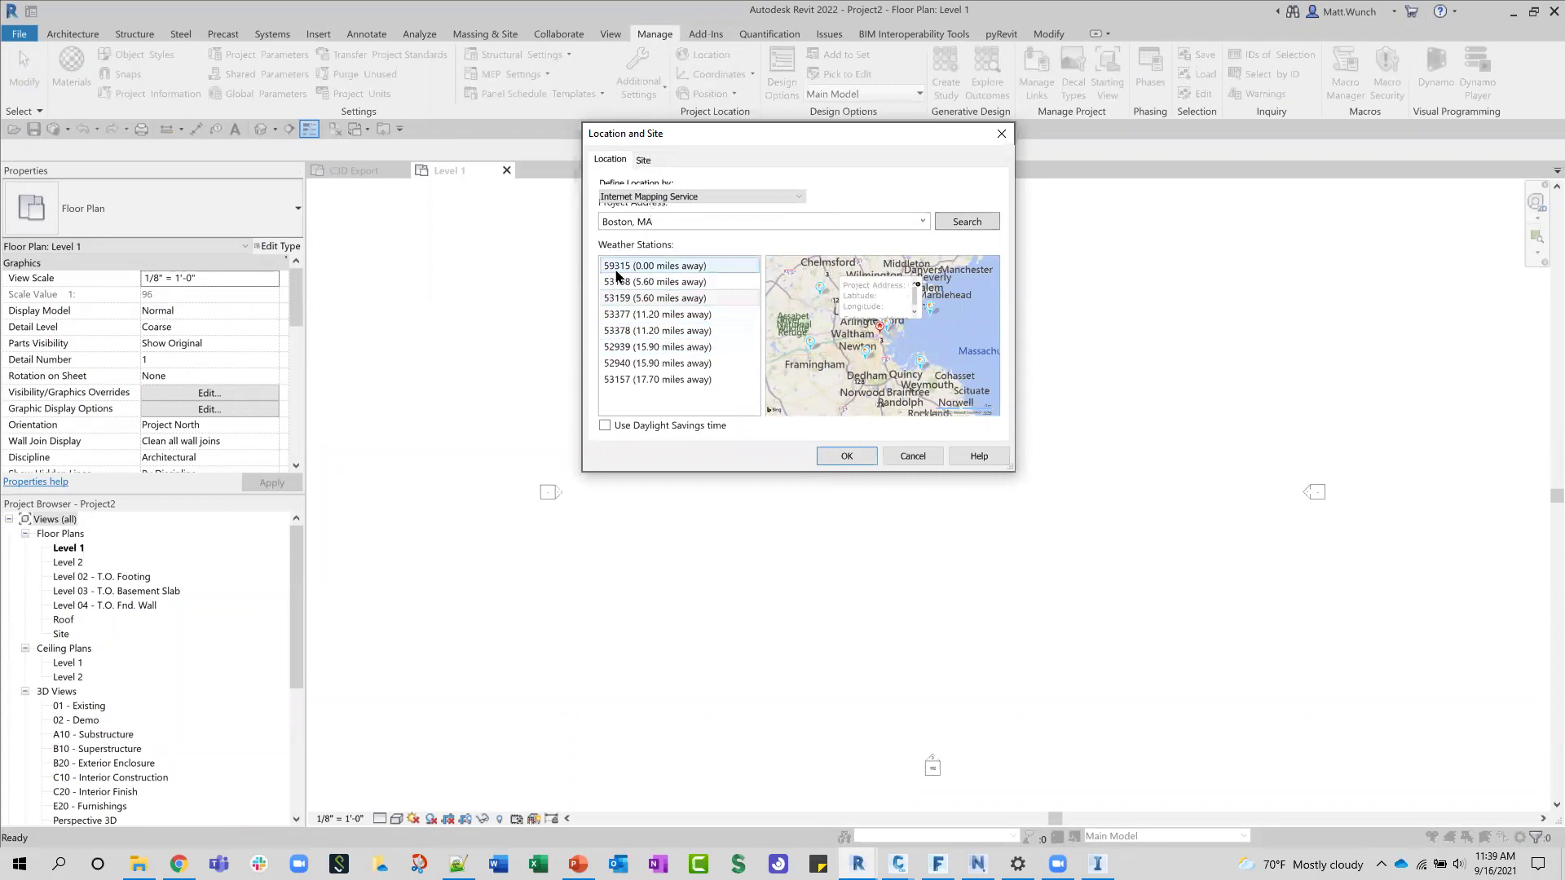
left_click(914, 456)
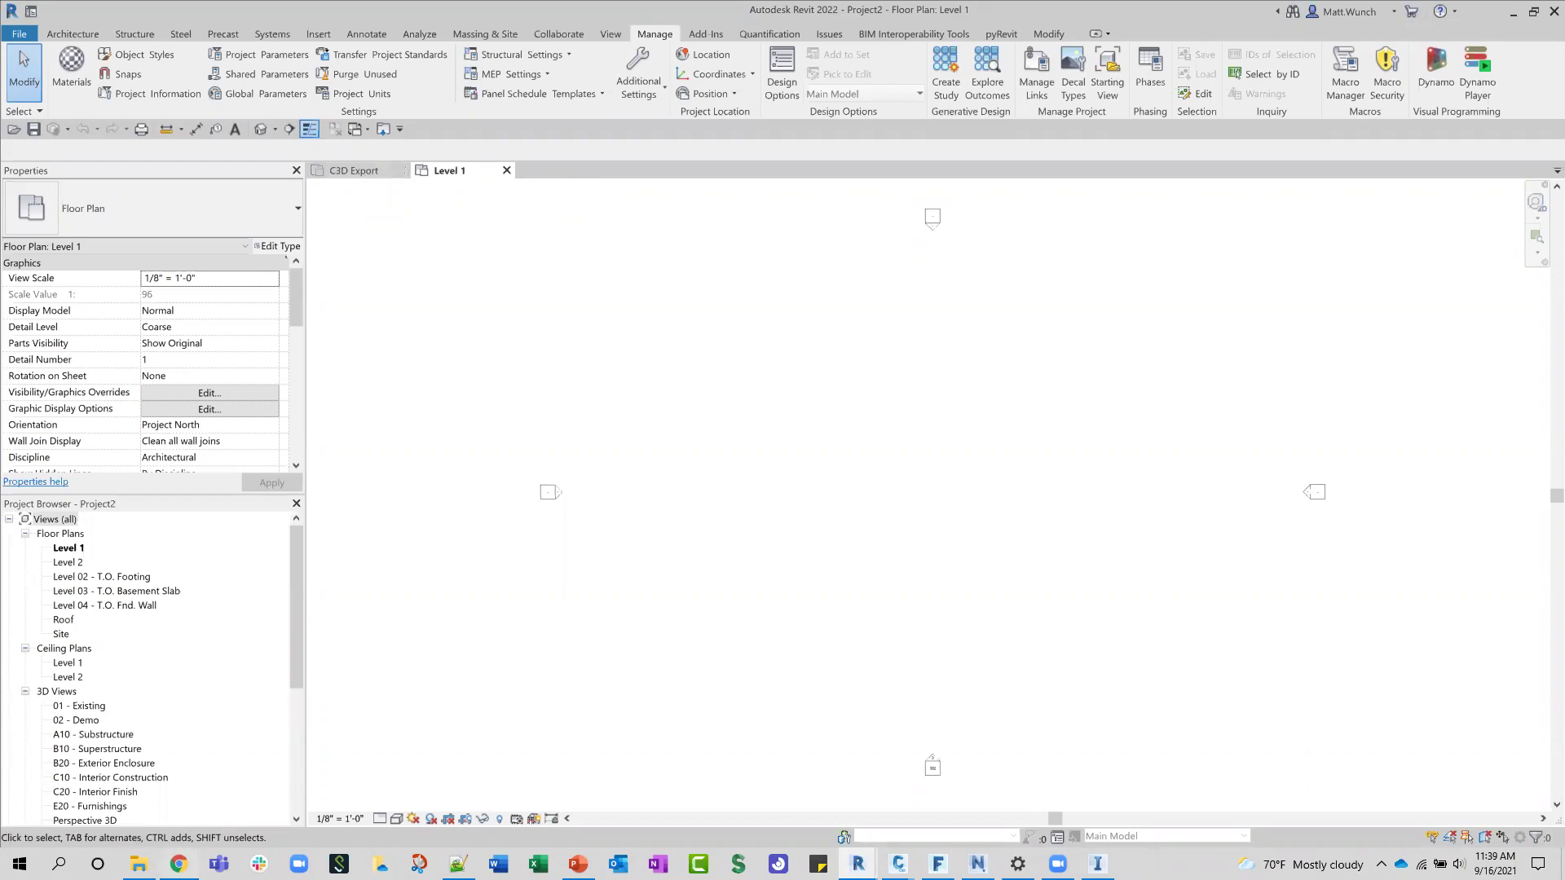
Step: Switch to Chrome and read the Autodesk article on the Shared Reference Point extension for 2022 and later versions
left_click(179, 864)
left_click(285, 14)
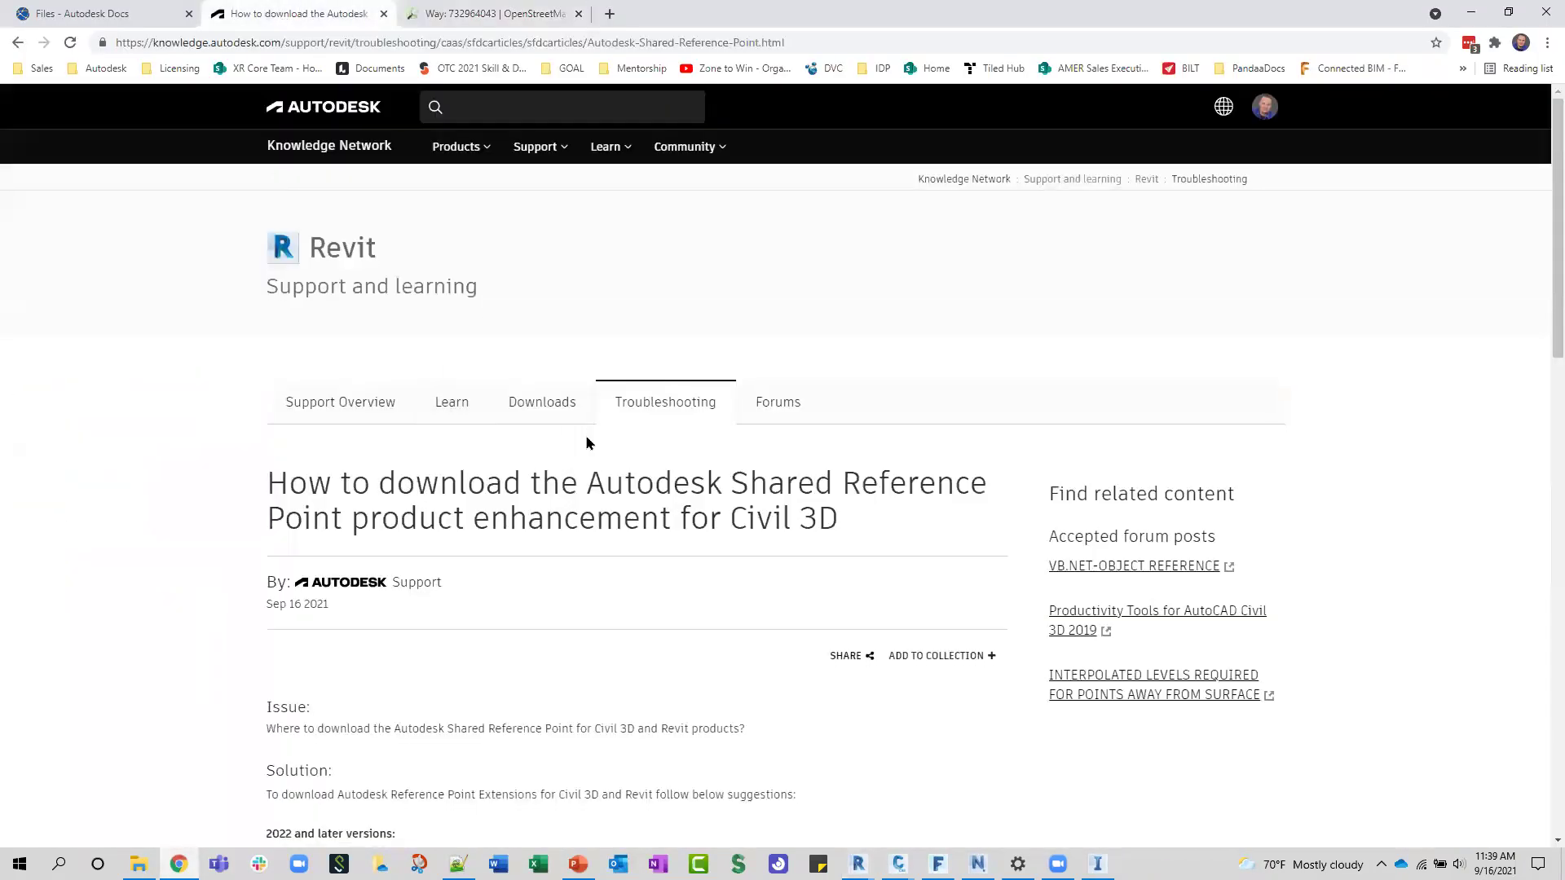
scroll(587, 442, "down", 7)
left_click_drag(256, 275, 400, 281)
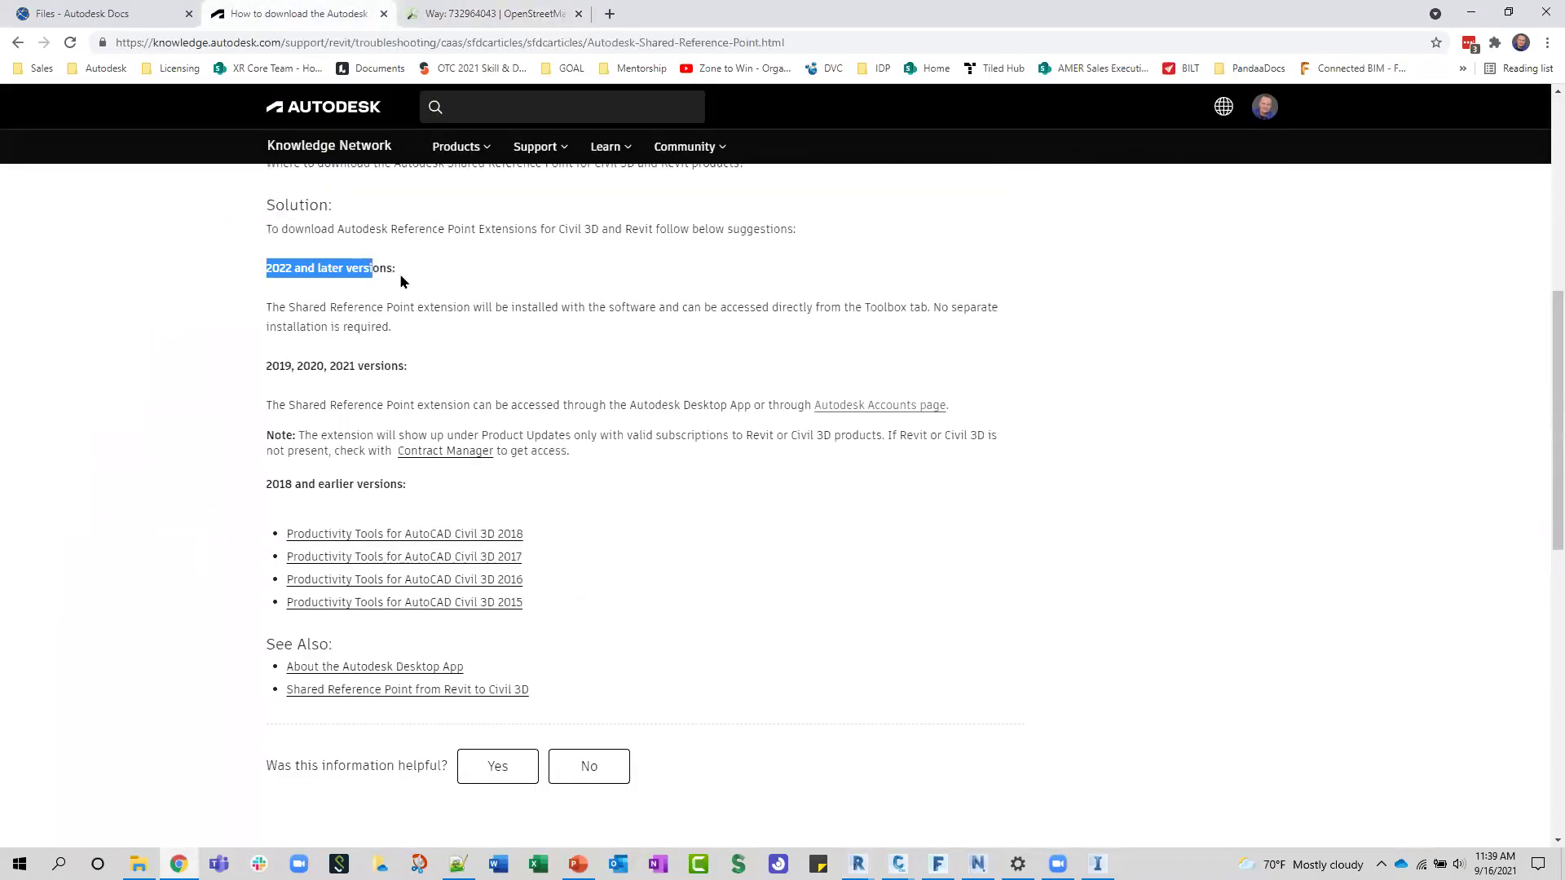
left_click(457, 302)
left_click_drag(287, 308, 481, 309)
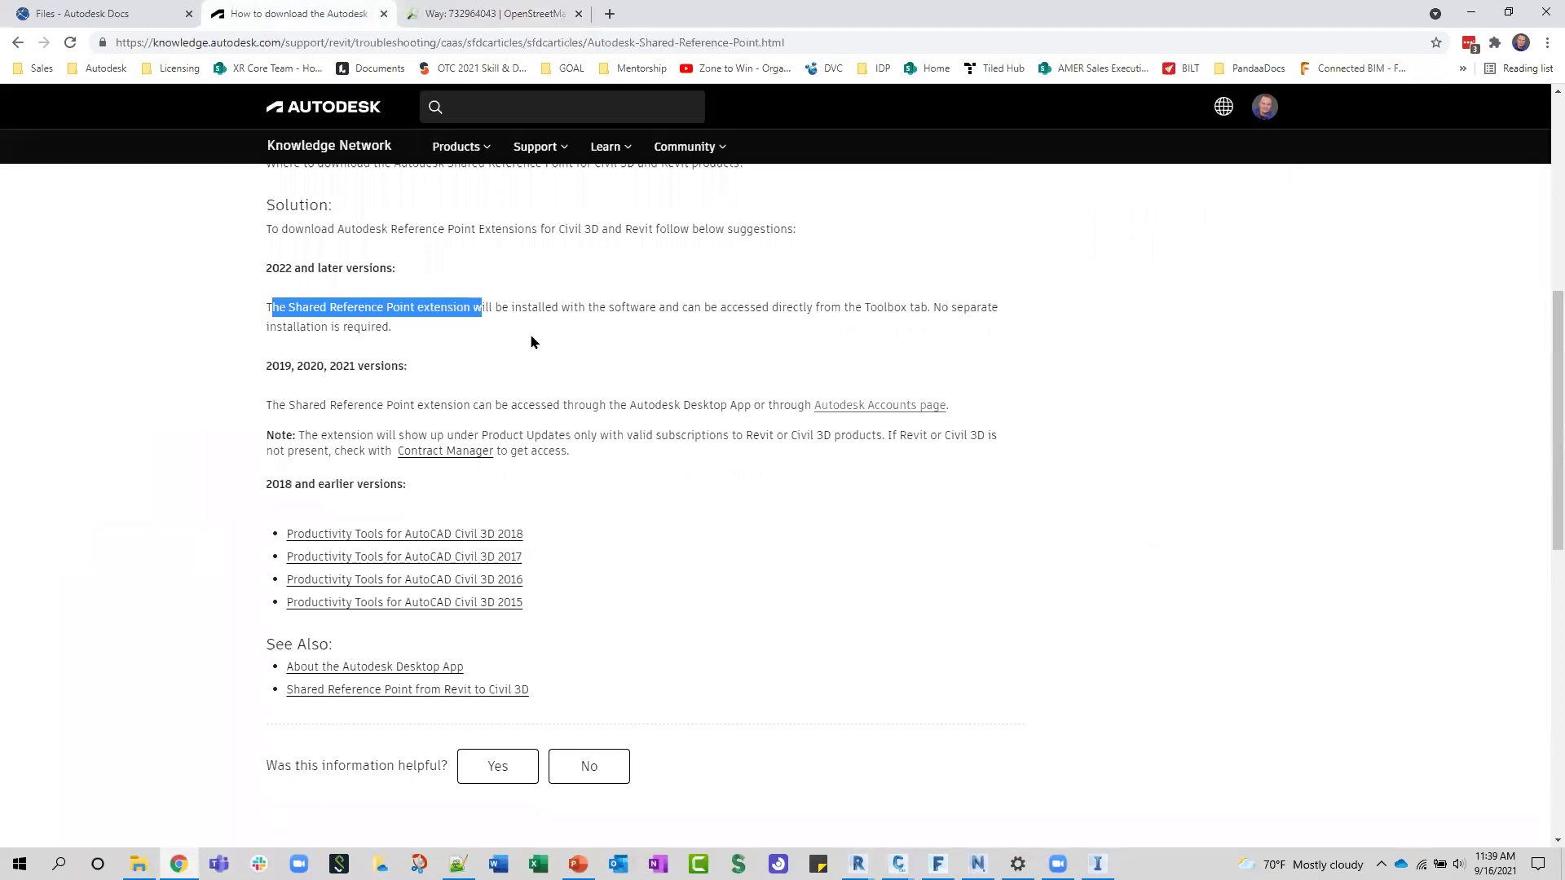
left_click(543, 401)
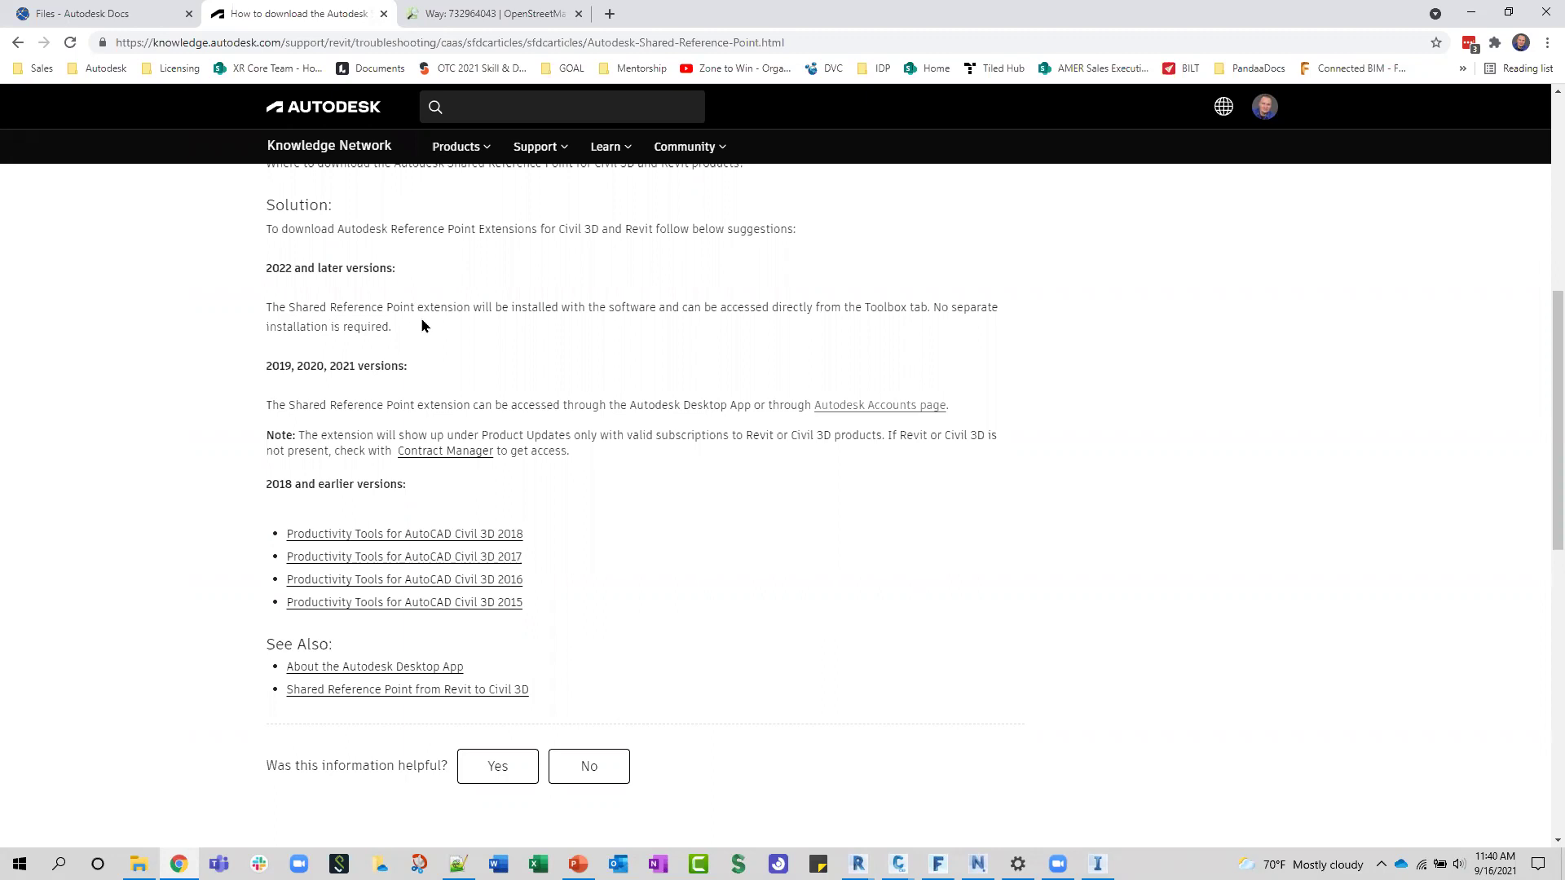
left_click(1470, 13)
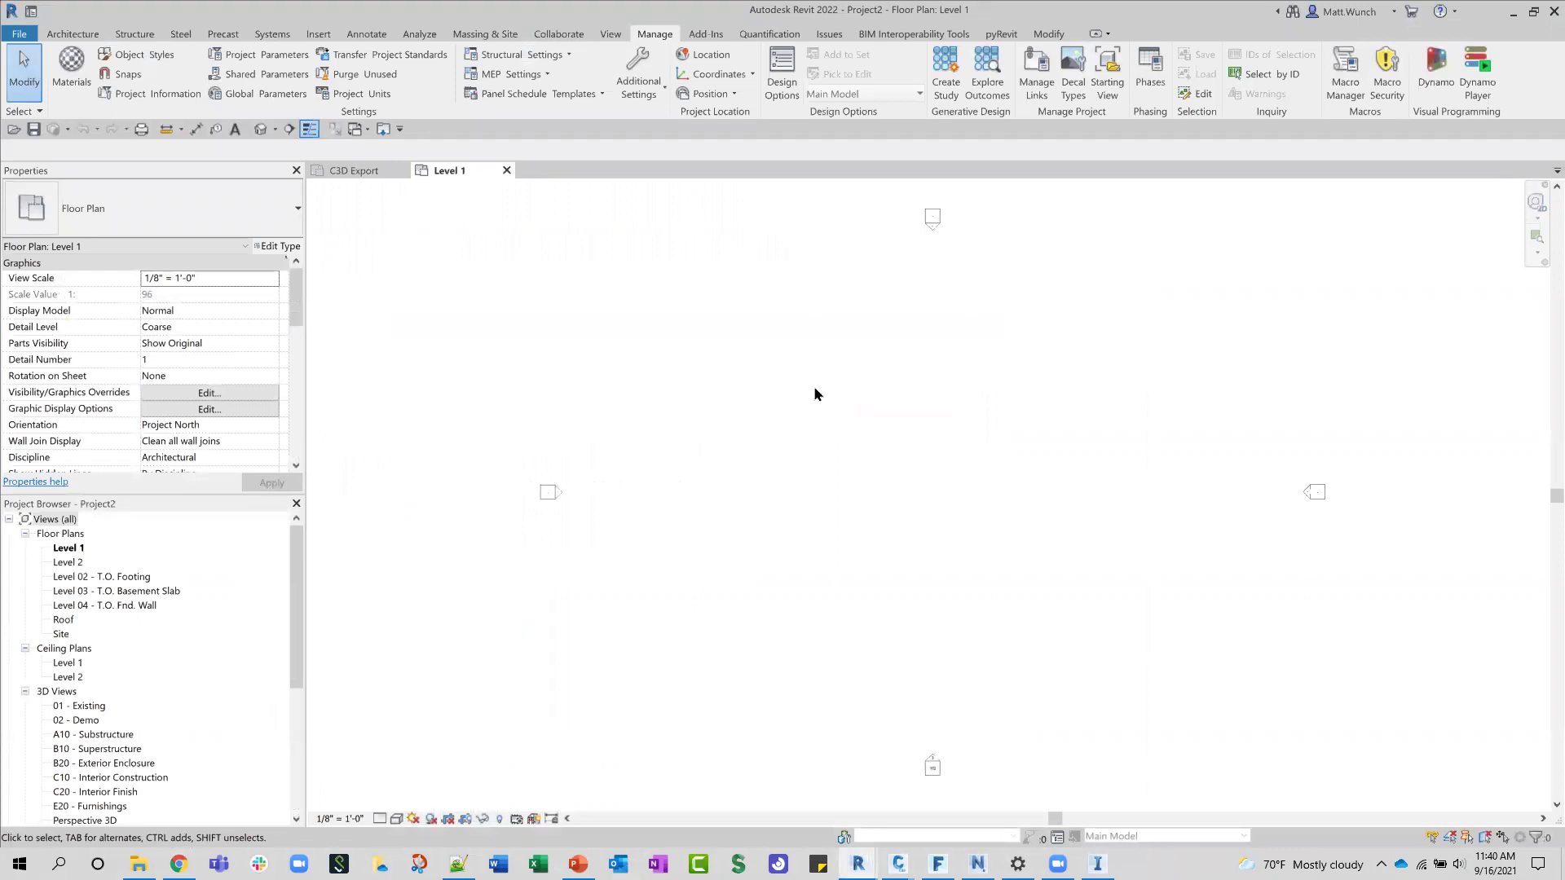
Step: Review the location and site settings of the Covid Test Building project from its C3D Export plan
left_click(356, 171)
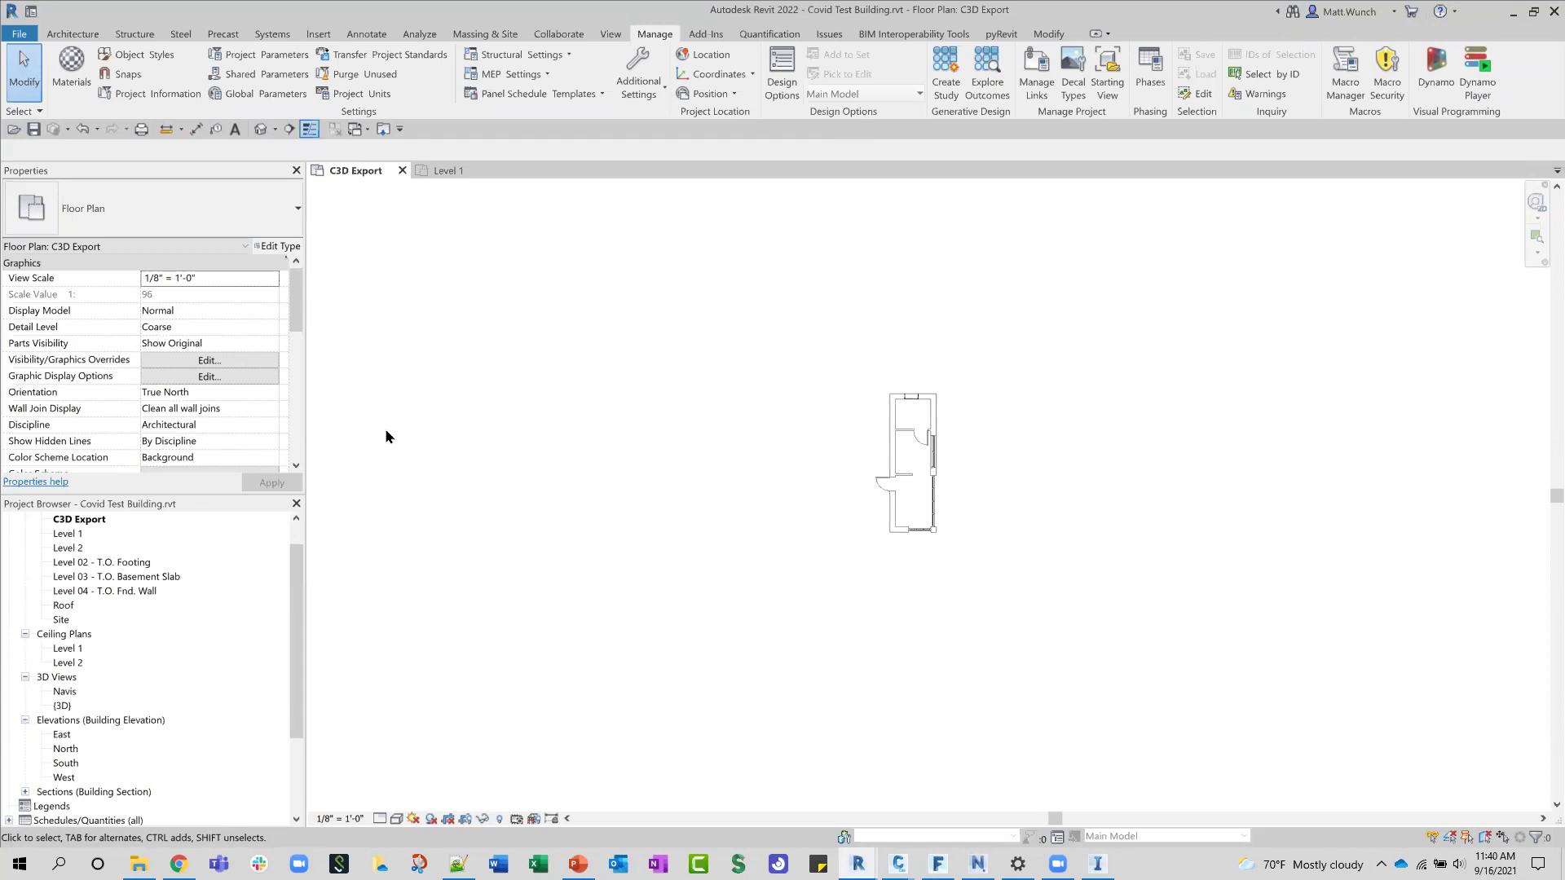
left_click(706, 54)
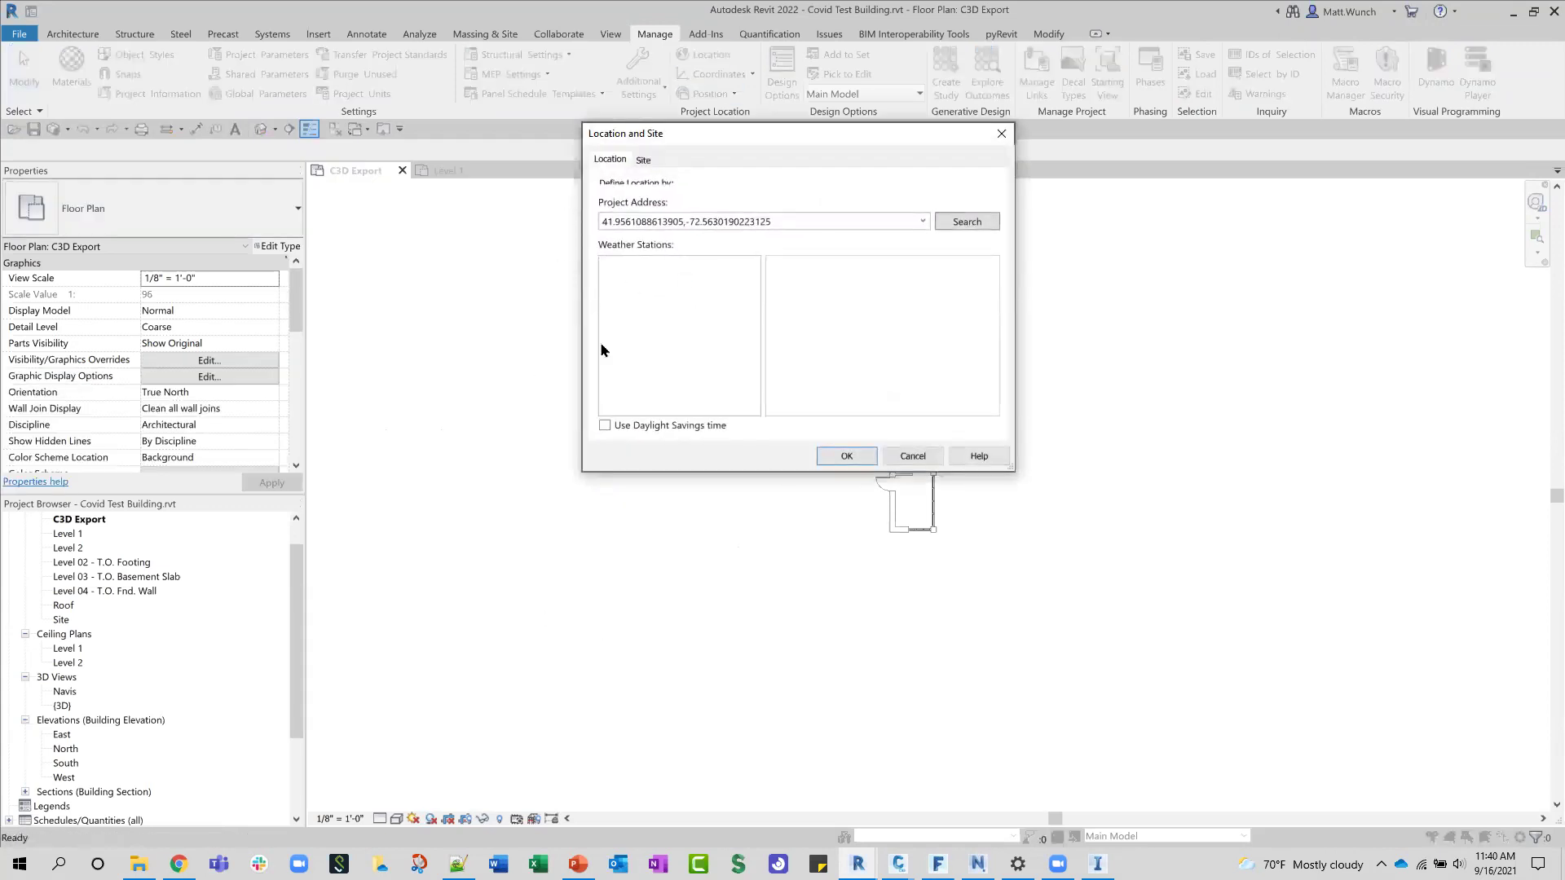
left_click(643, 160)
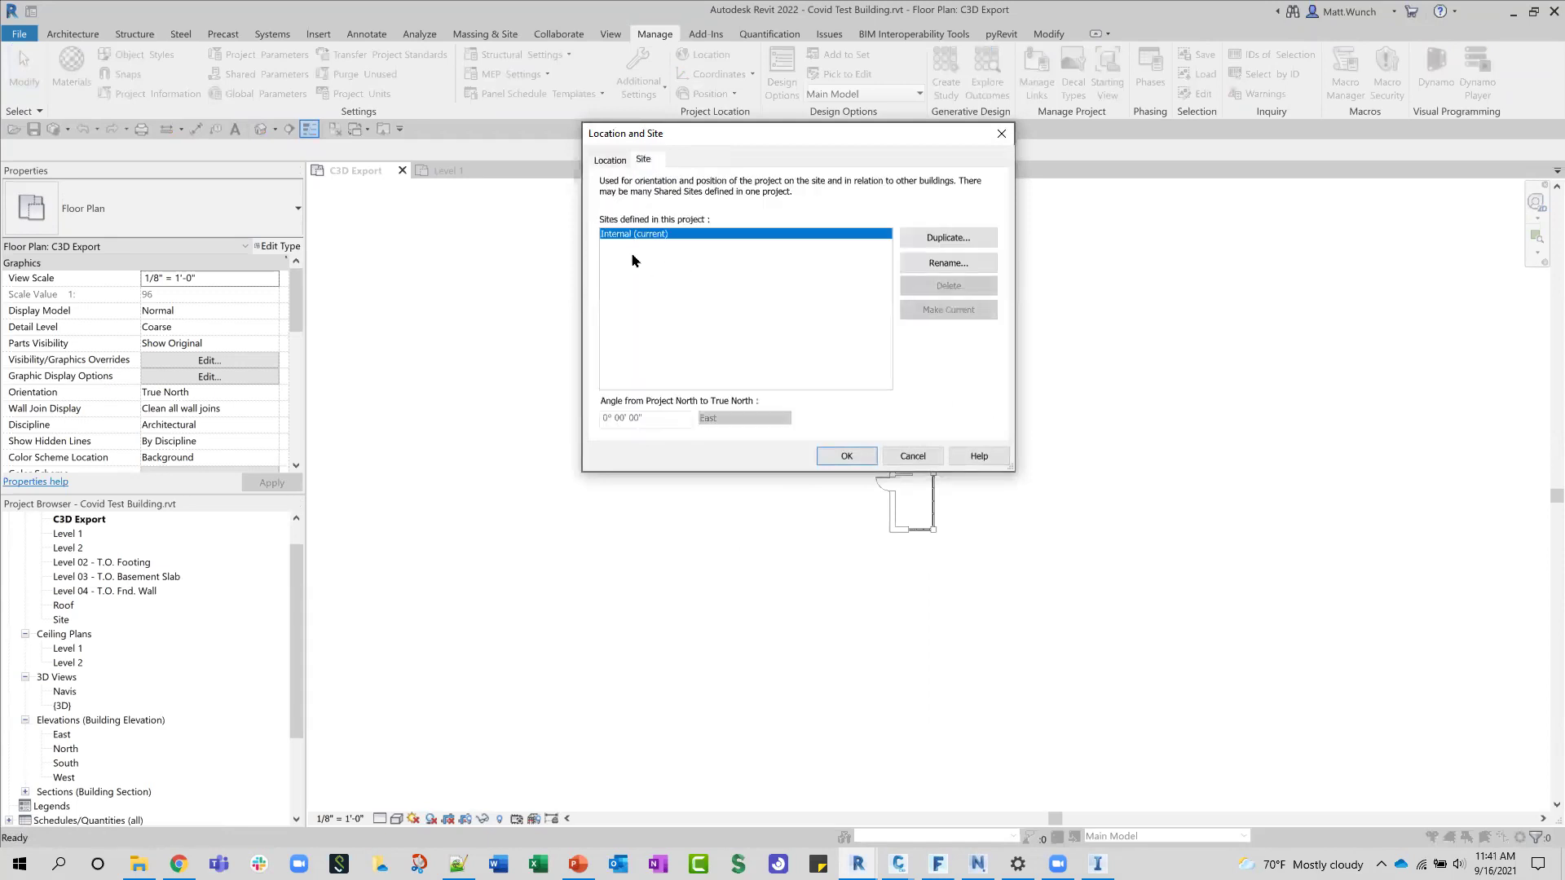
left_click(611, 160)
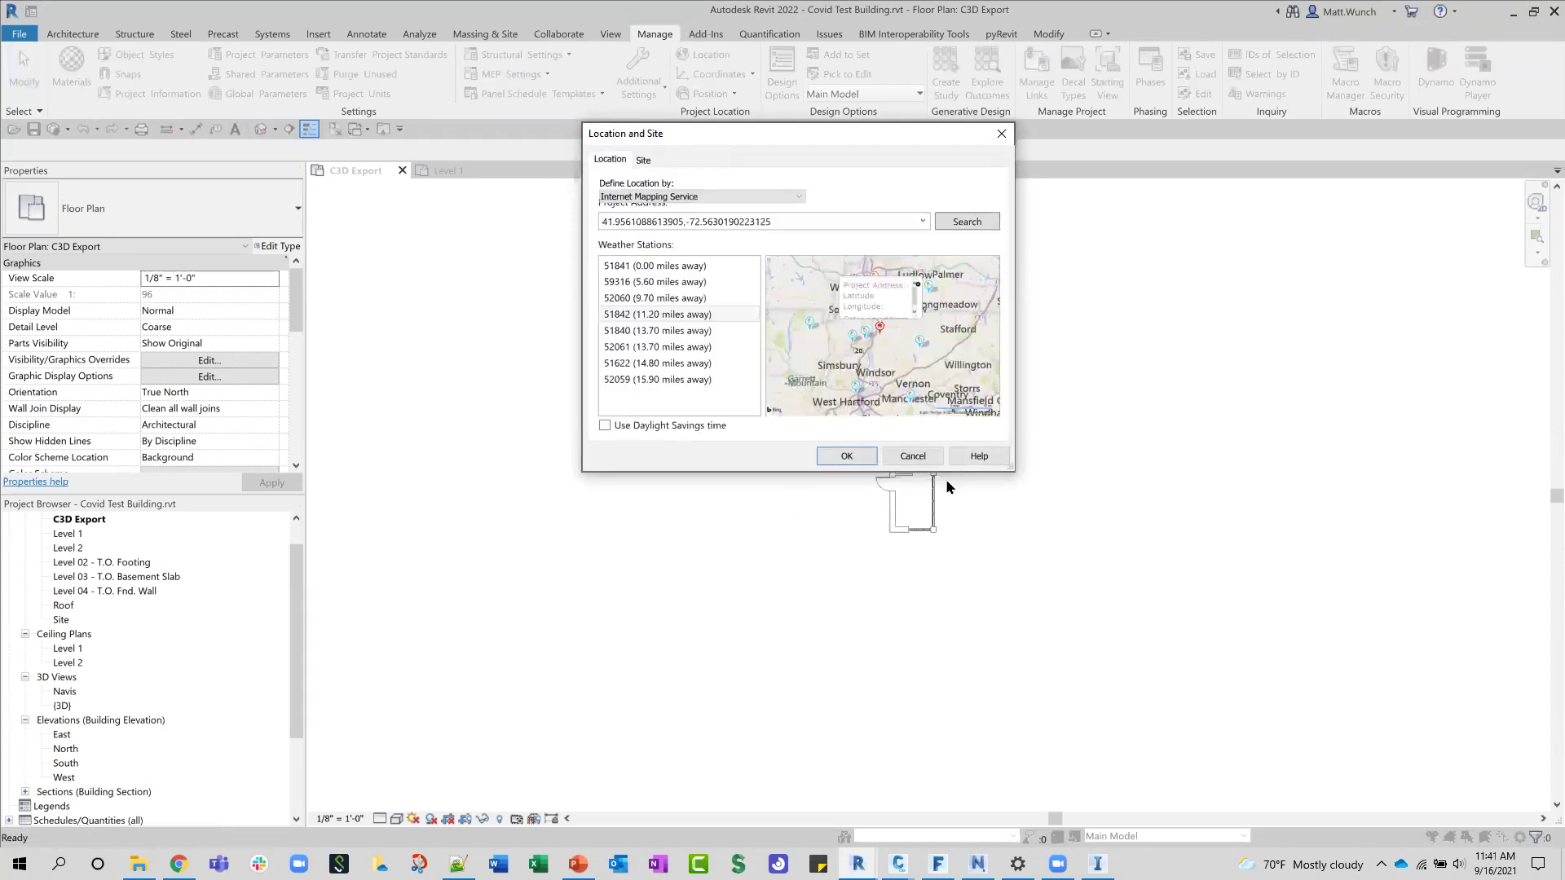
left_click(846, 456)
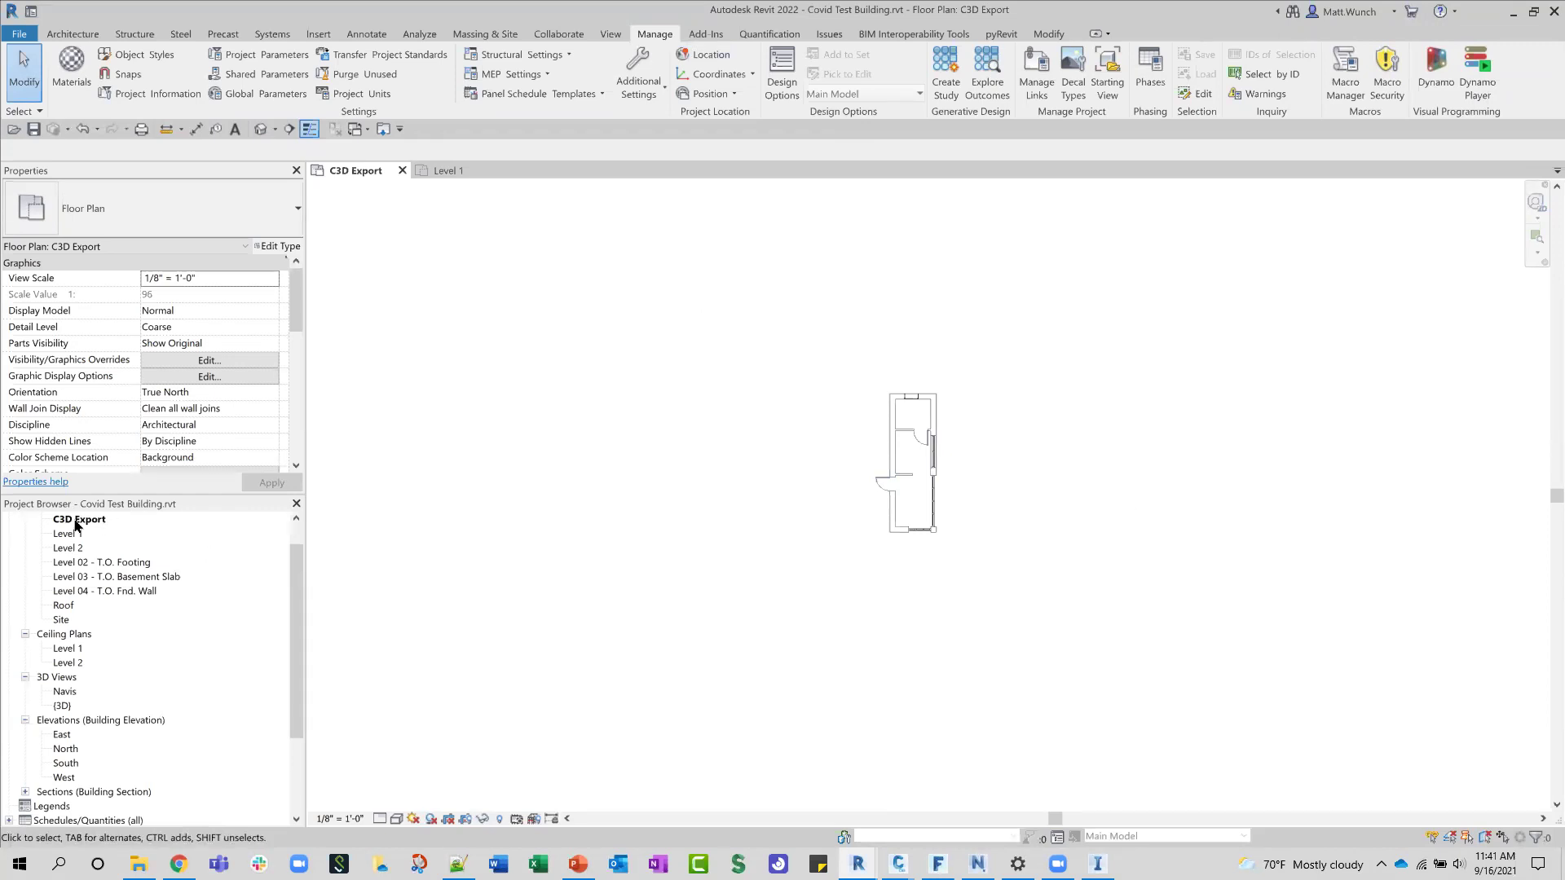
Step: Start a DWG export of the C3D Export floor plan
scroll(941, 446, "up", 2)
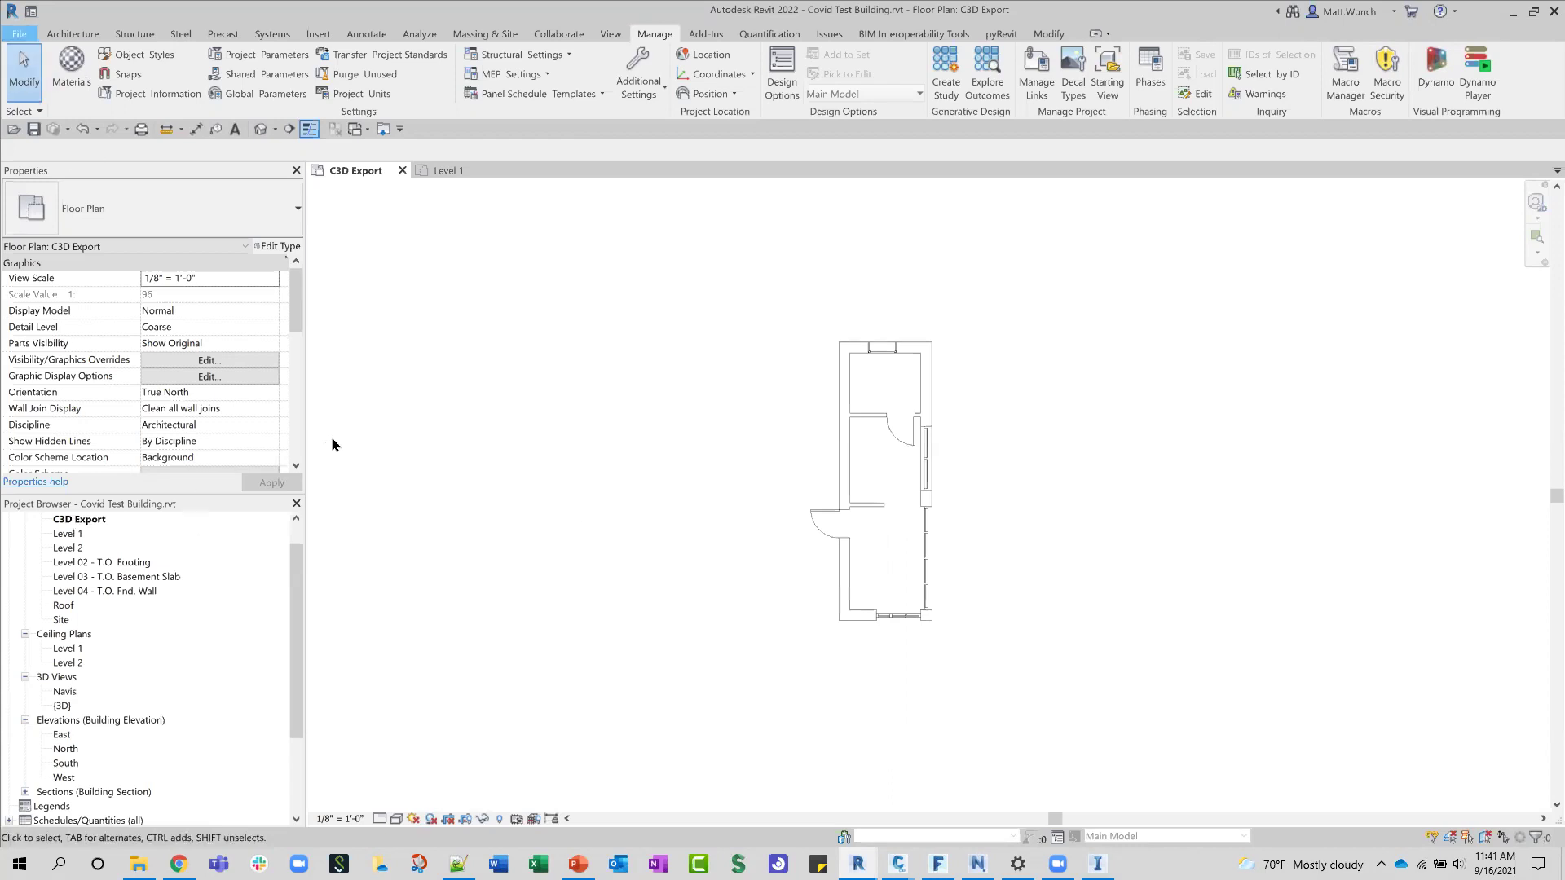
key("alt+f")
left_click(70, 291)
mouse_move(300, 100)
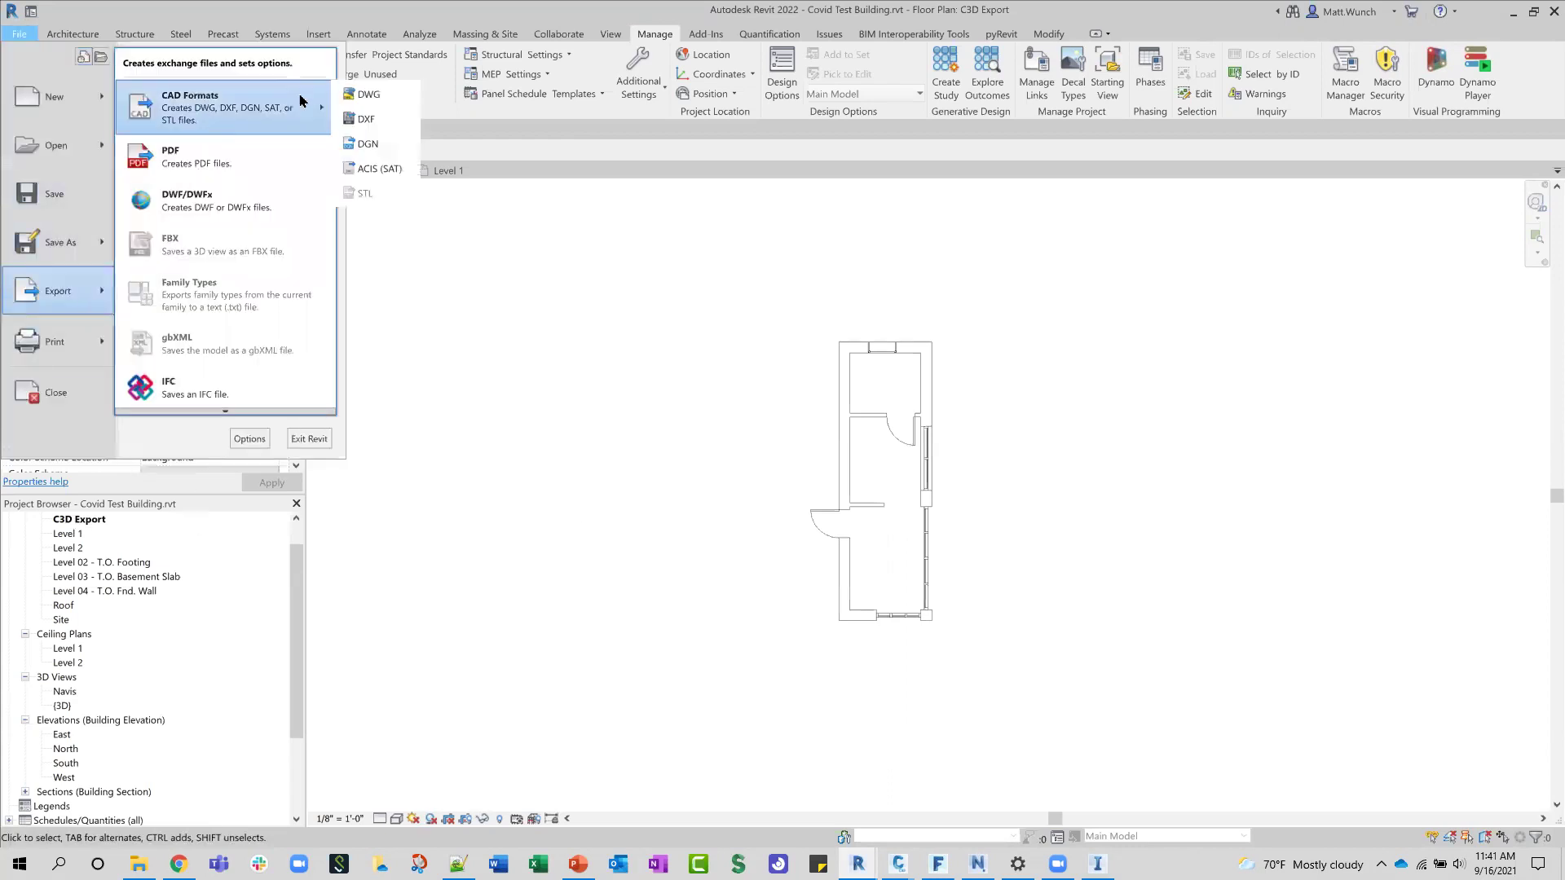
left_click(369, 94)
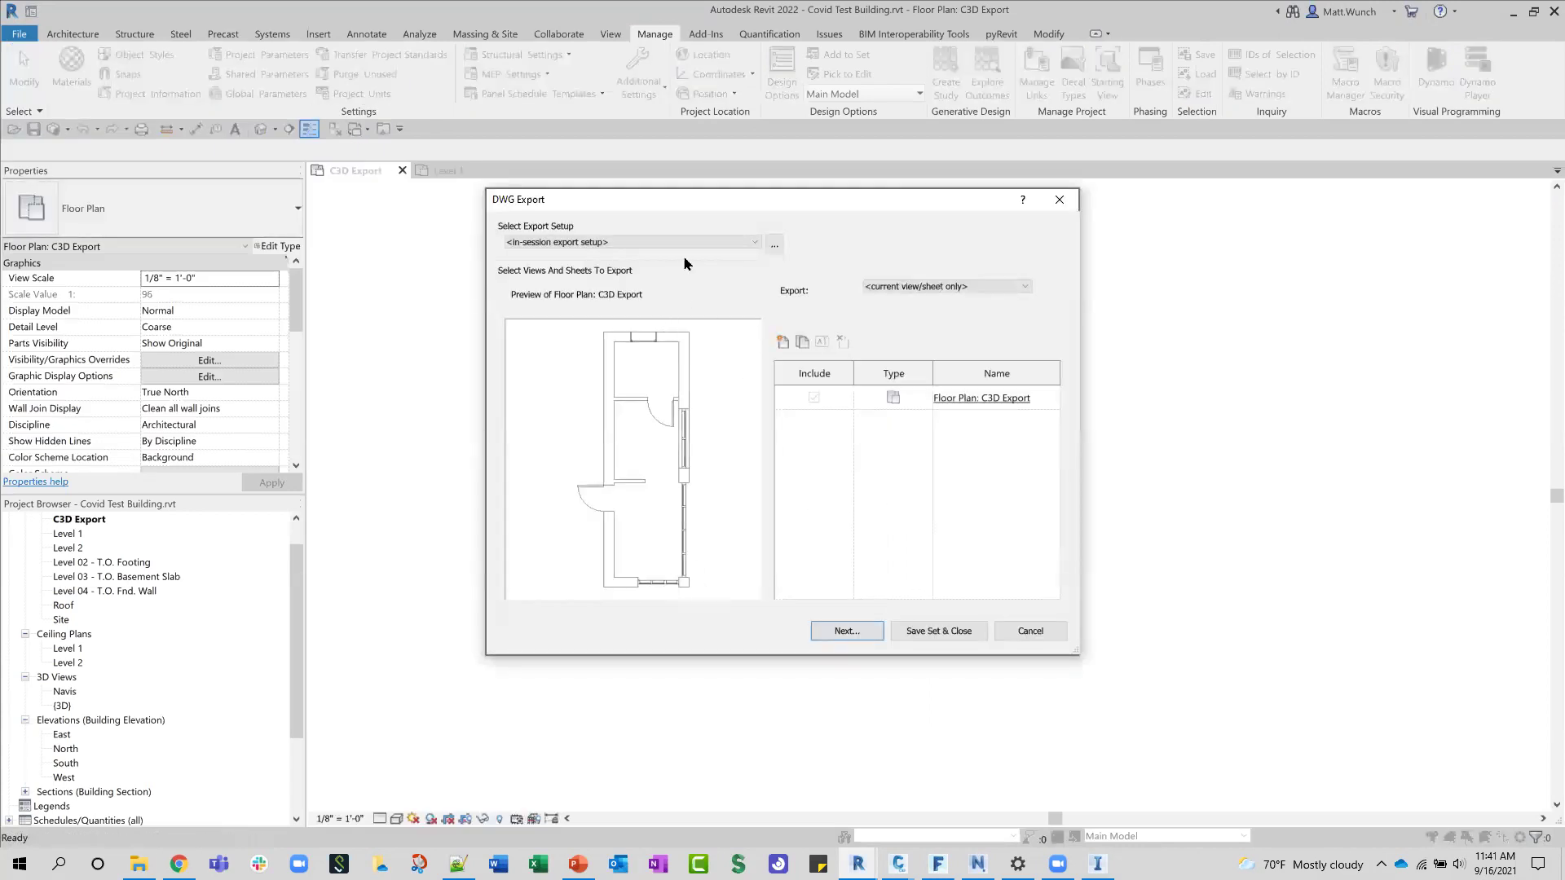
Step: Check the units and coordinate base in the DWG export setup, keeping Foot and Shared Coordinates
left_click(775, 244)
left_click(854, 247)
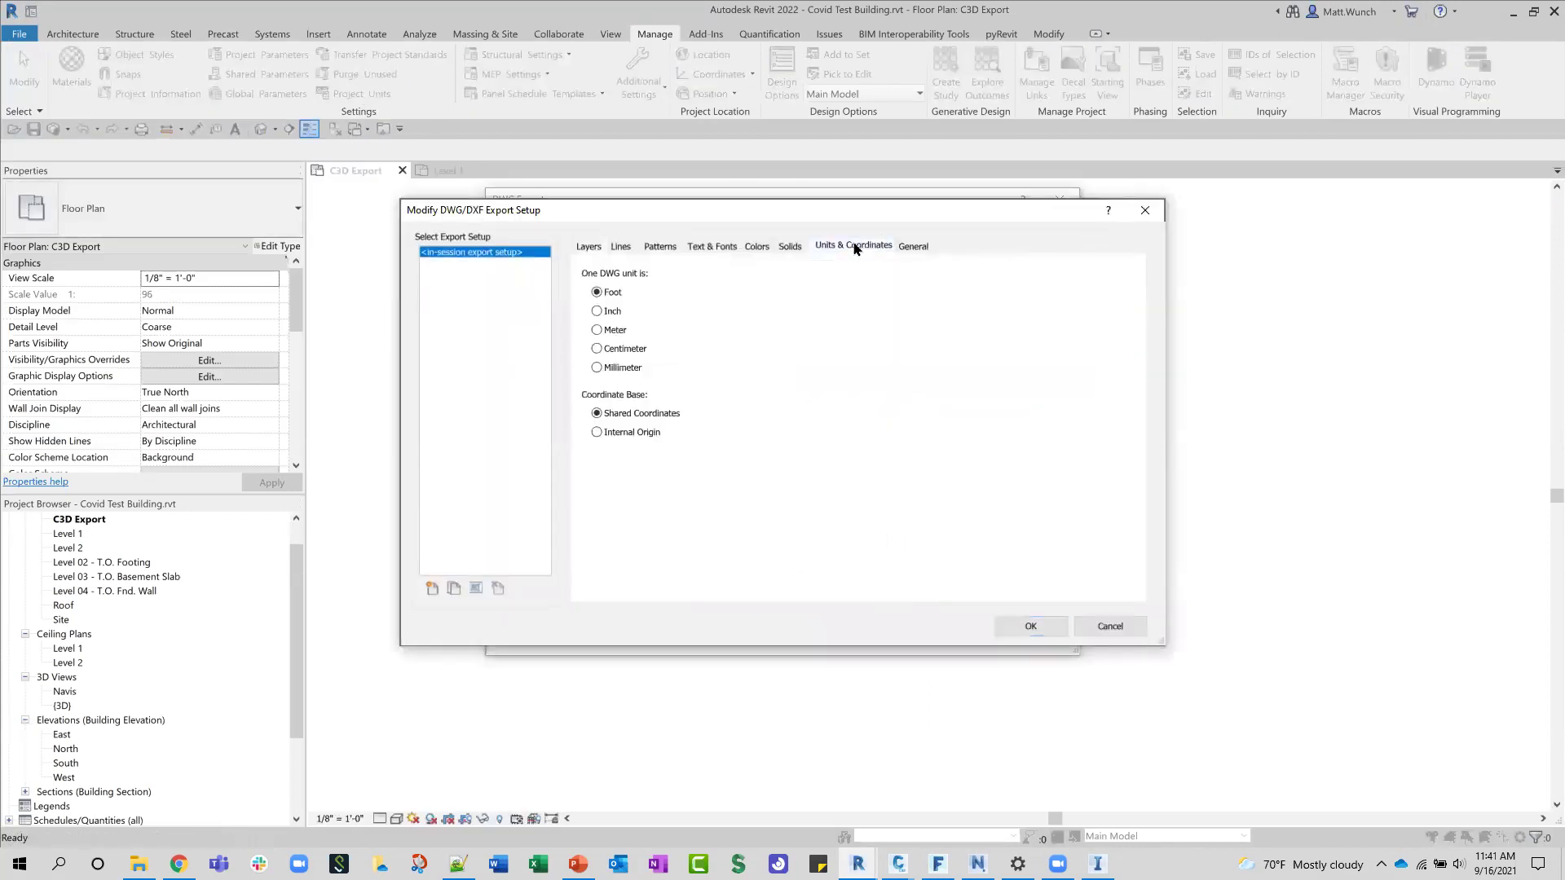
left_click(1034, 628)
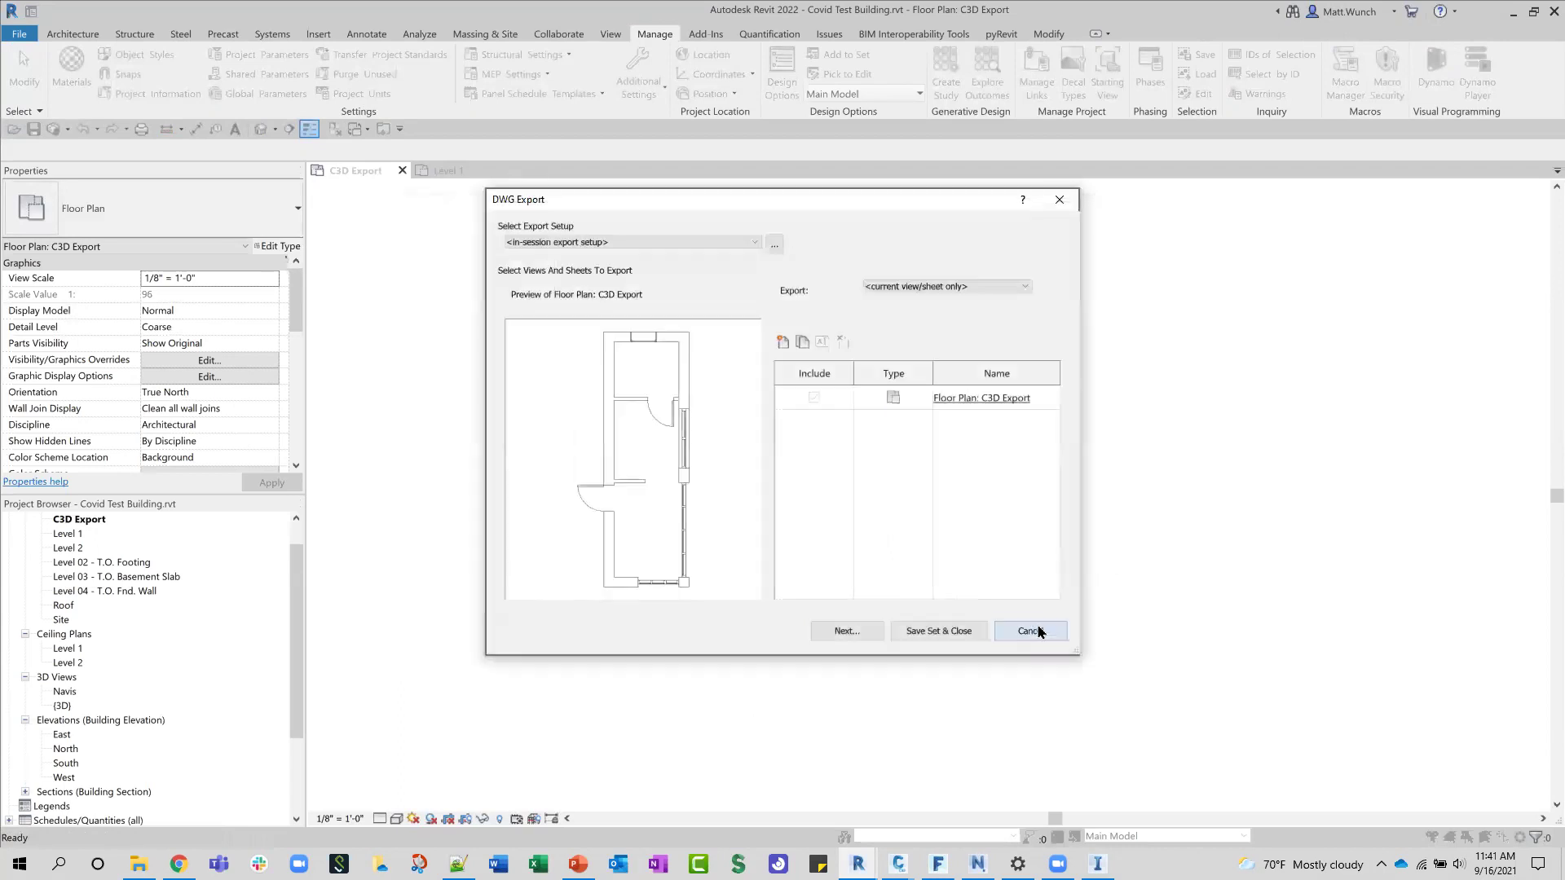
left_click(775, 245)
left_click(853, 245)
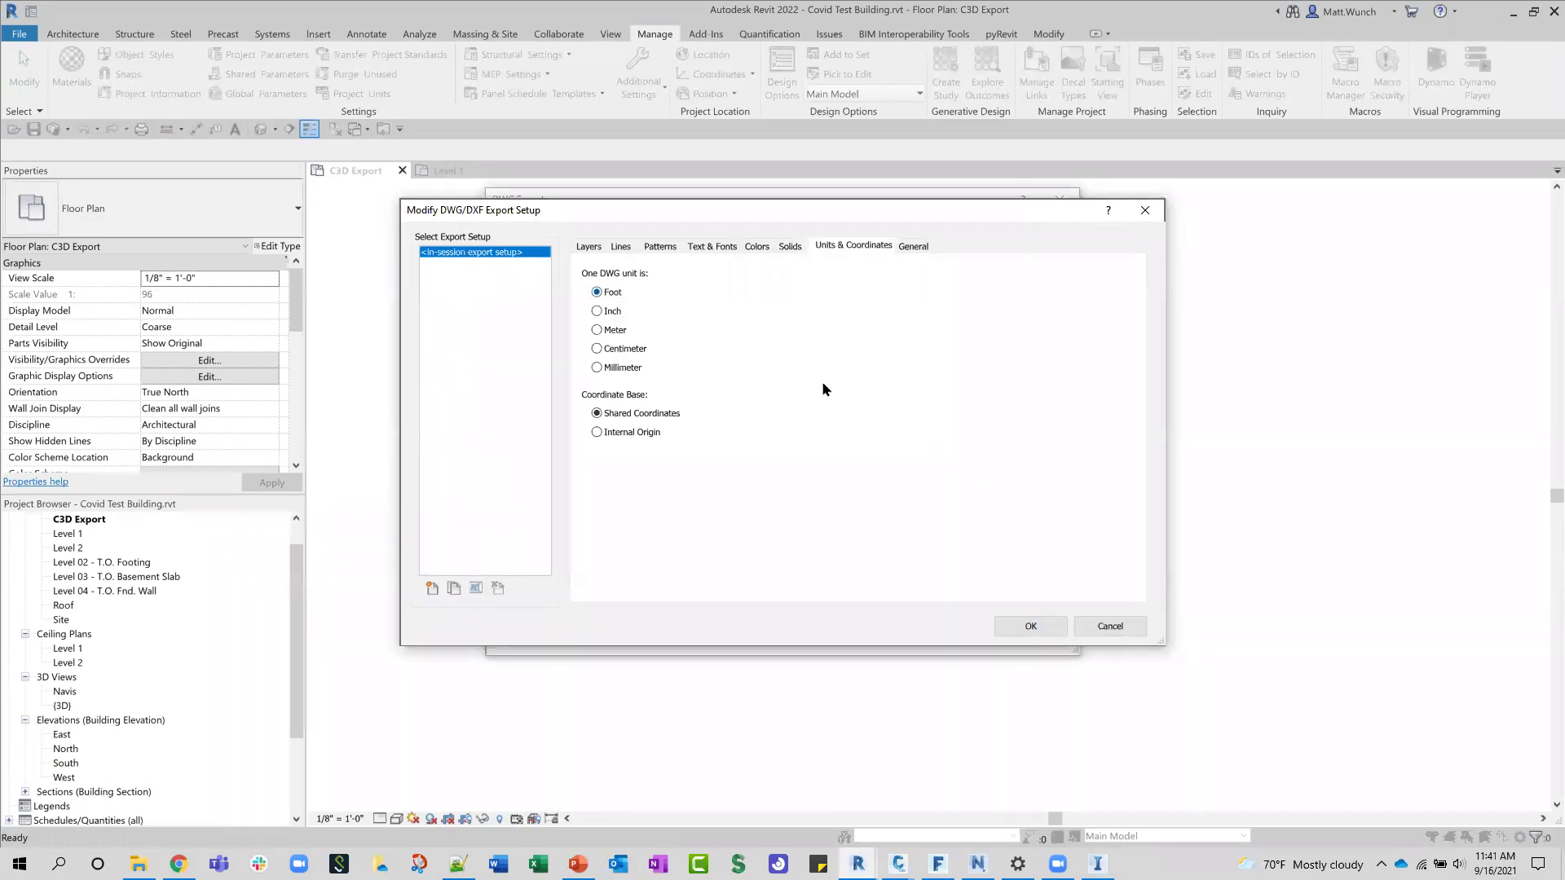
left_click(1052, 629)
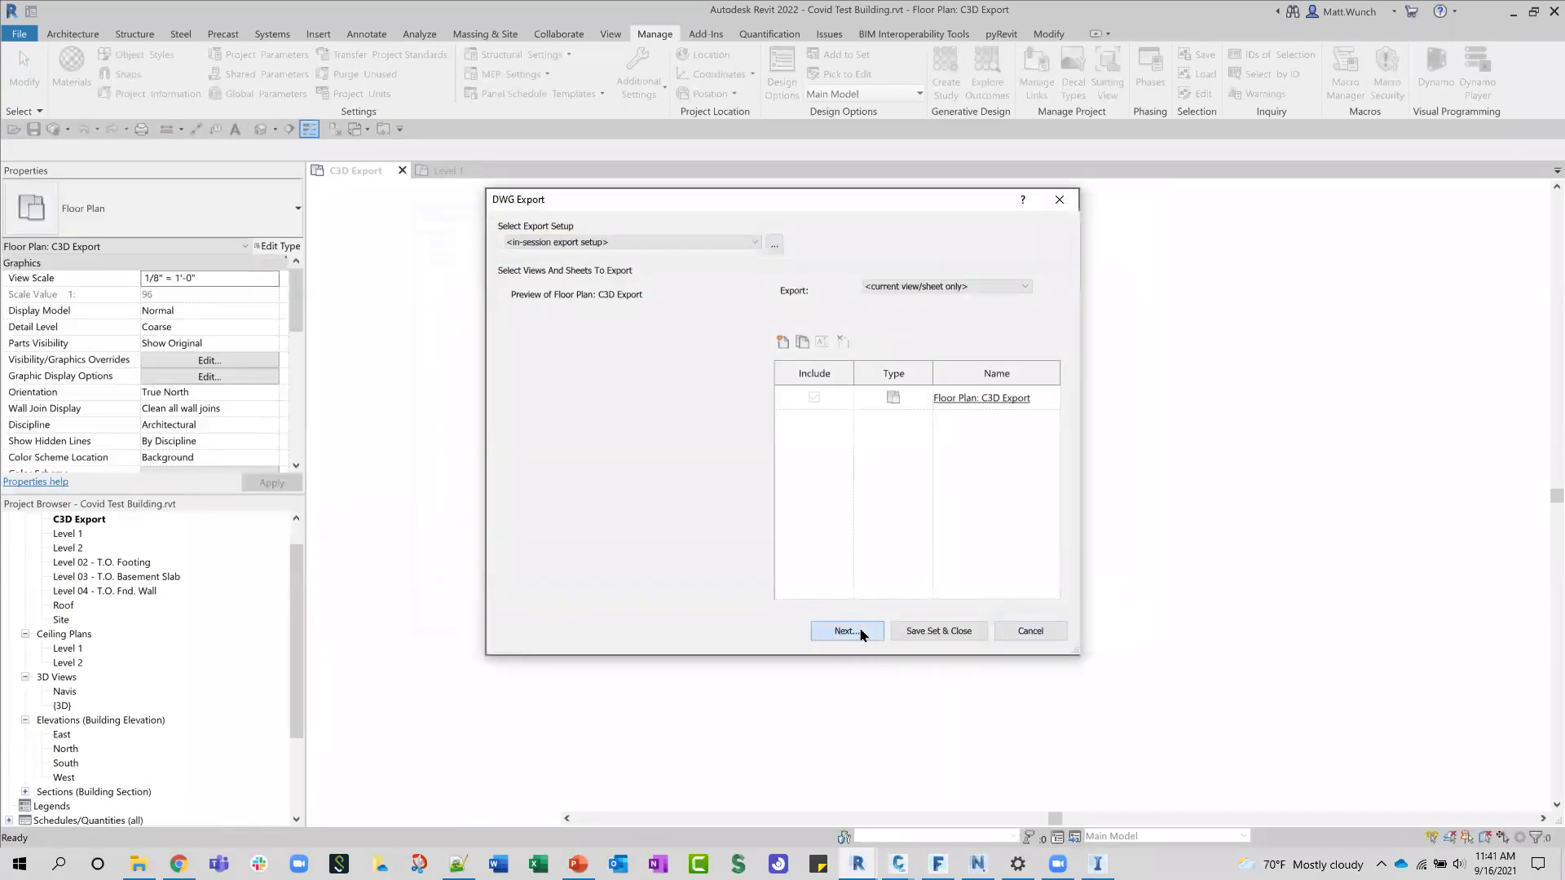
Step: Export the plan as C3D Export into the BIM xR folder DWGs for C3D, without exporting views and links as external references
left_click(859, 633)
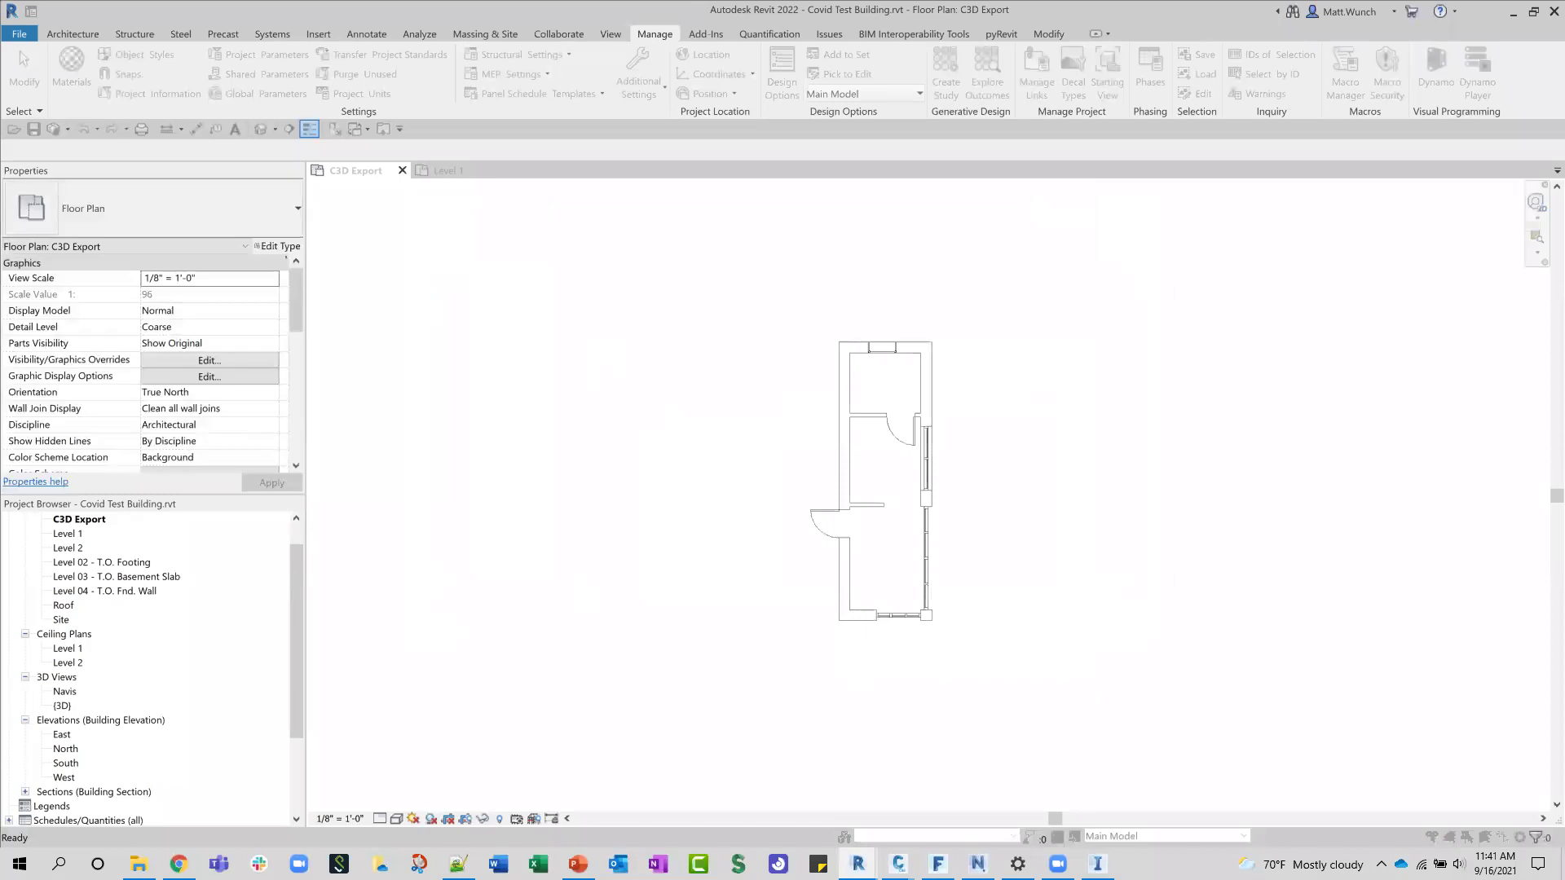
left_click(678, 176)
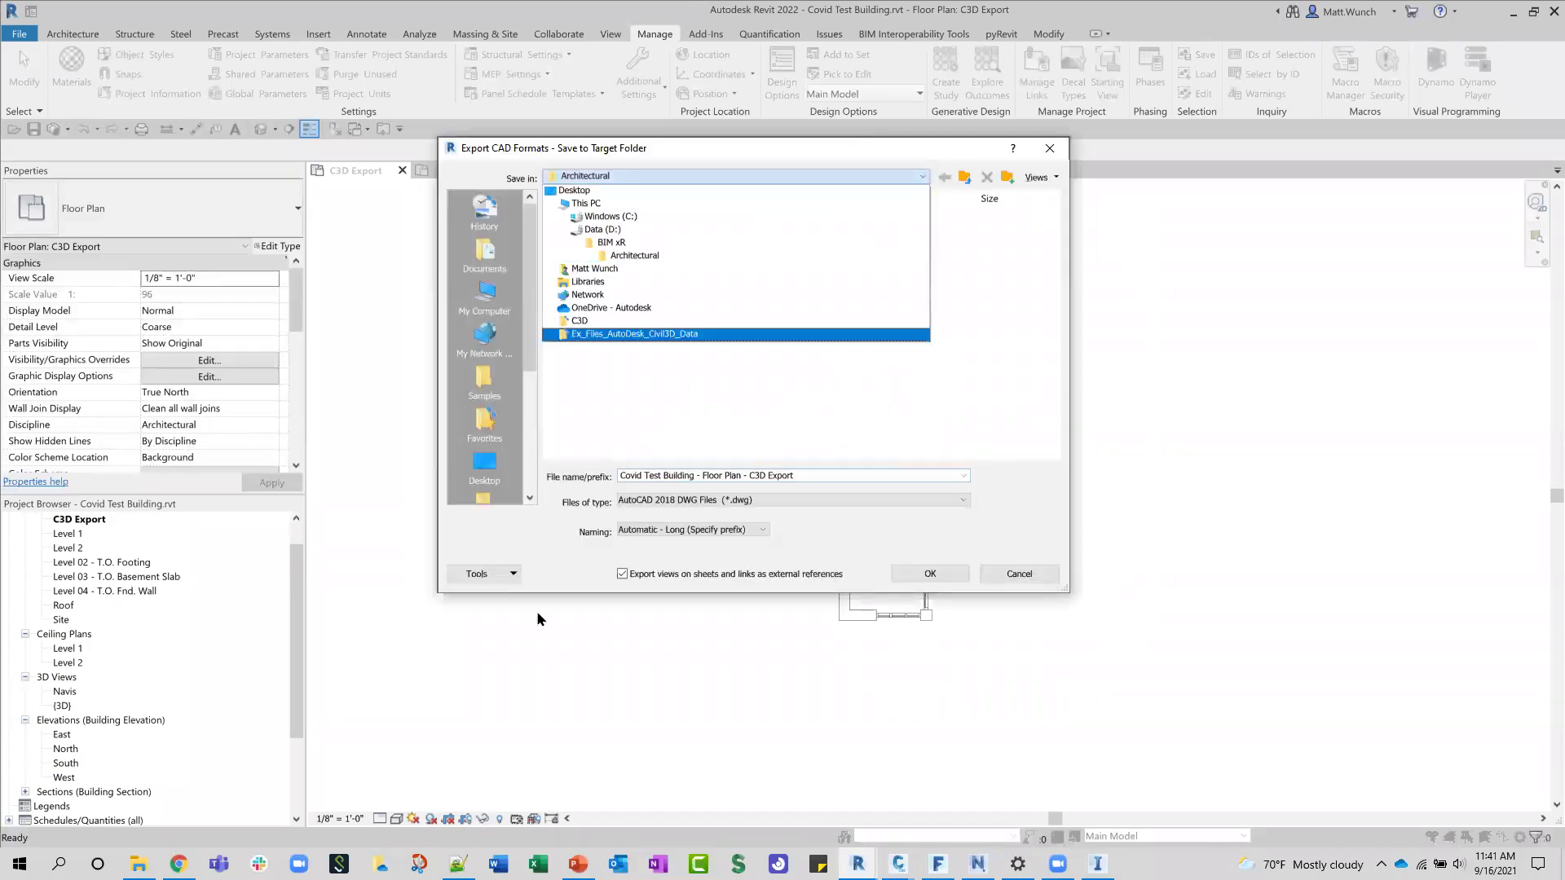
left_click(612, 243)
double_click(699, 288)
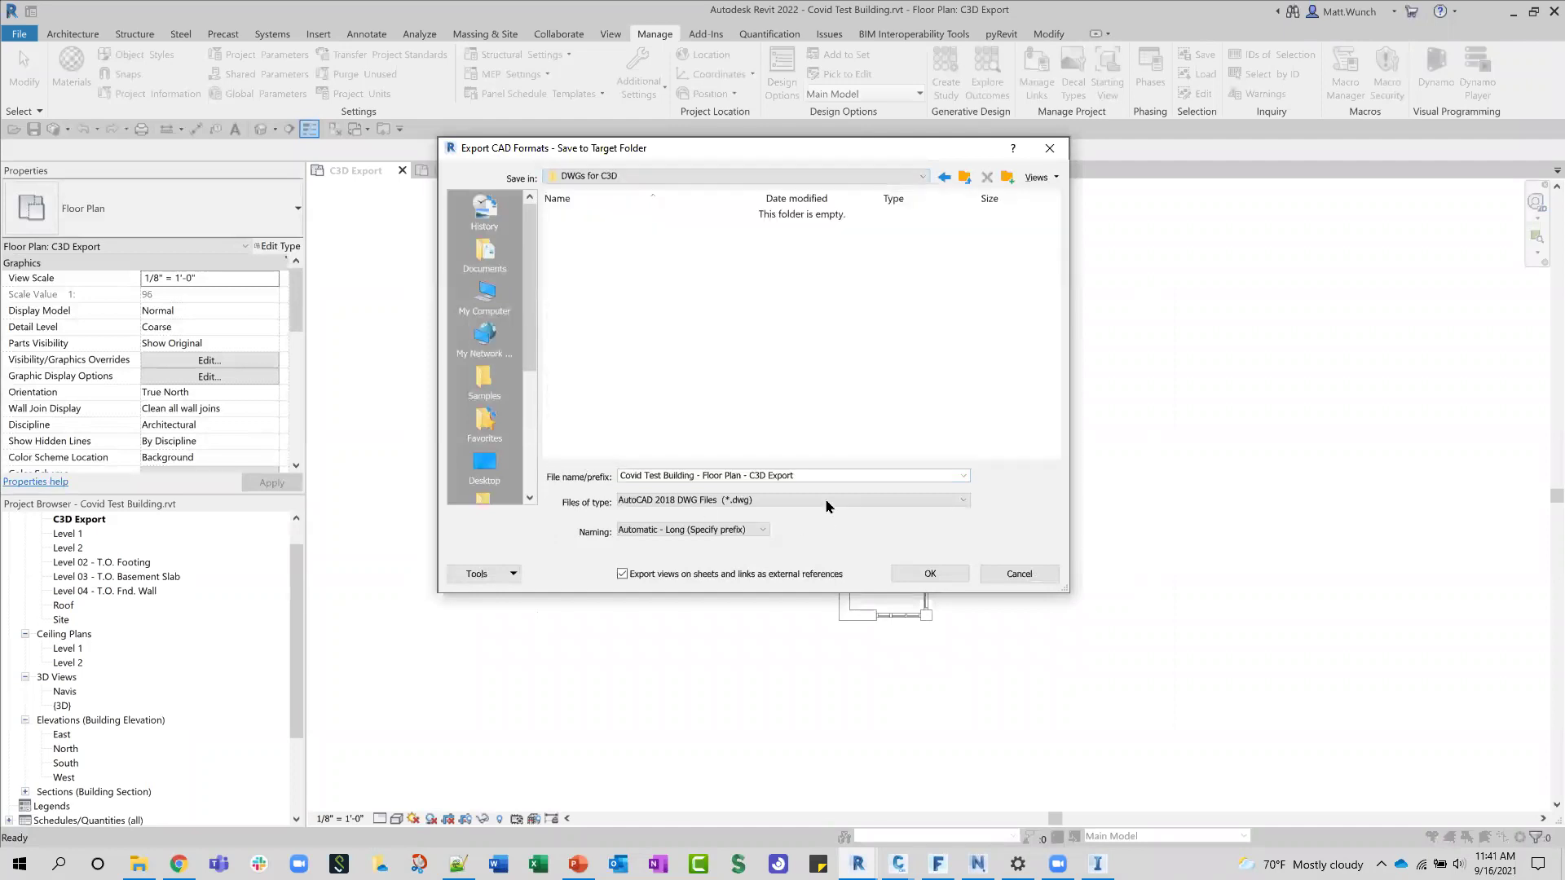
left_click(816, 477)
left_click(816, 477)
left_click_drag(753, 476, 544, 477)
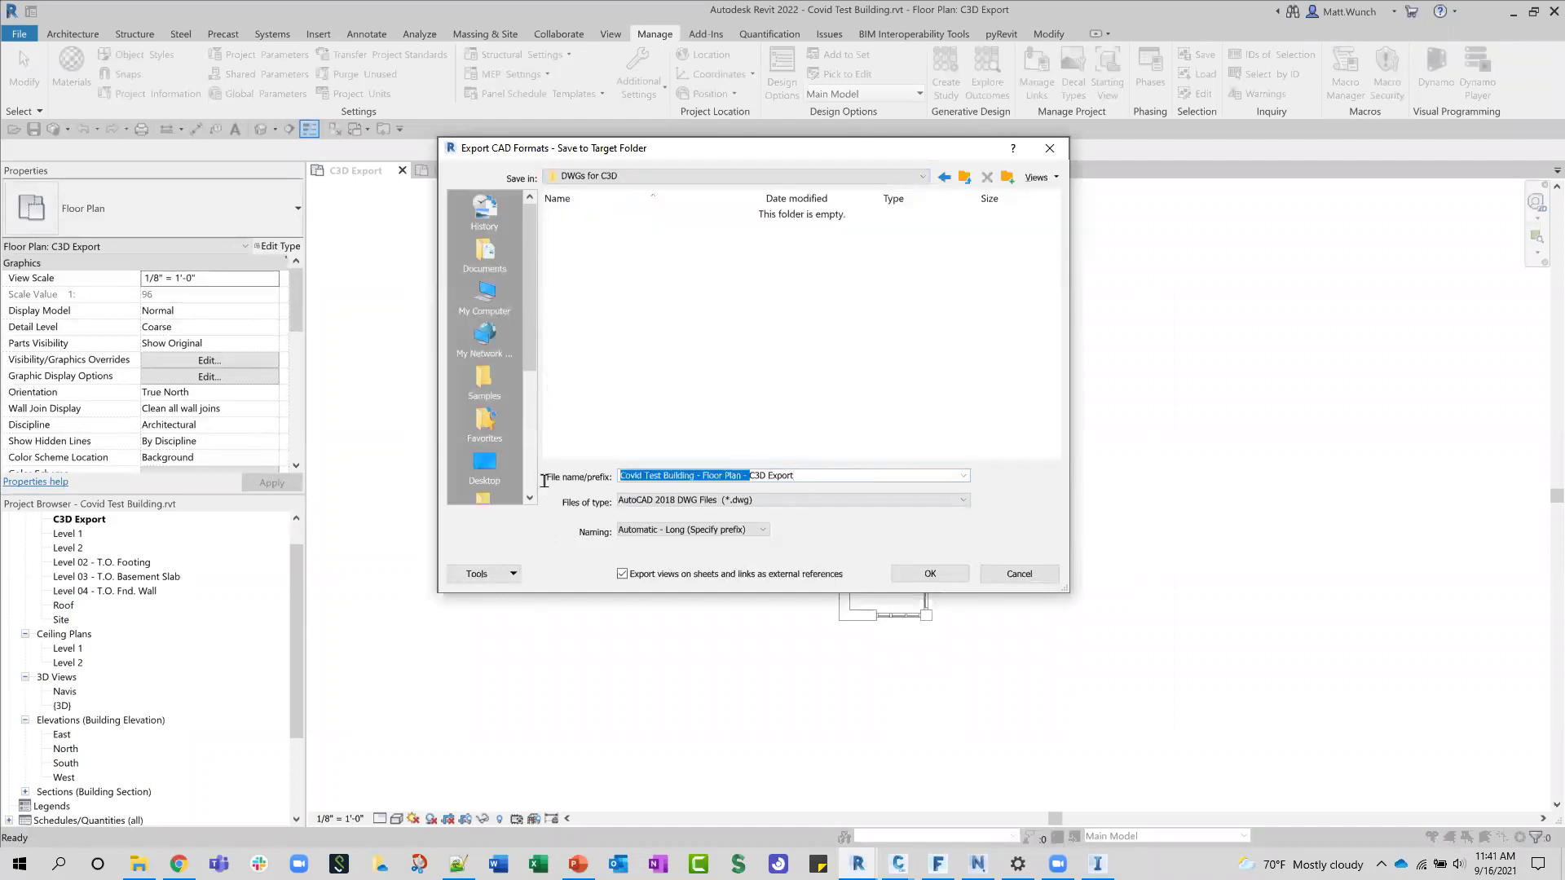
key("BackSpace")
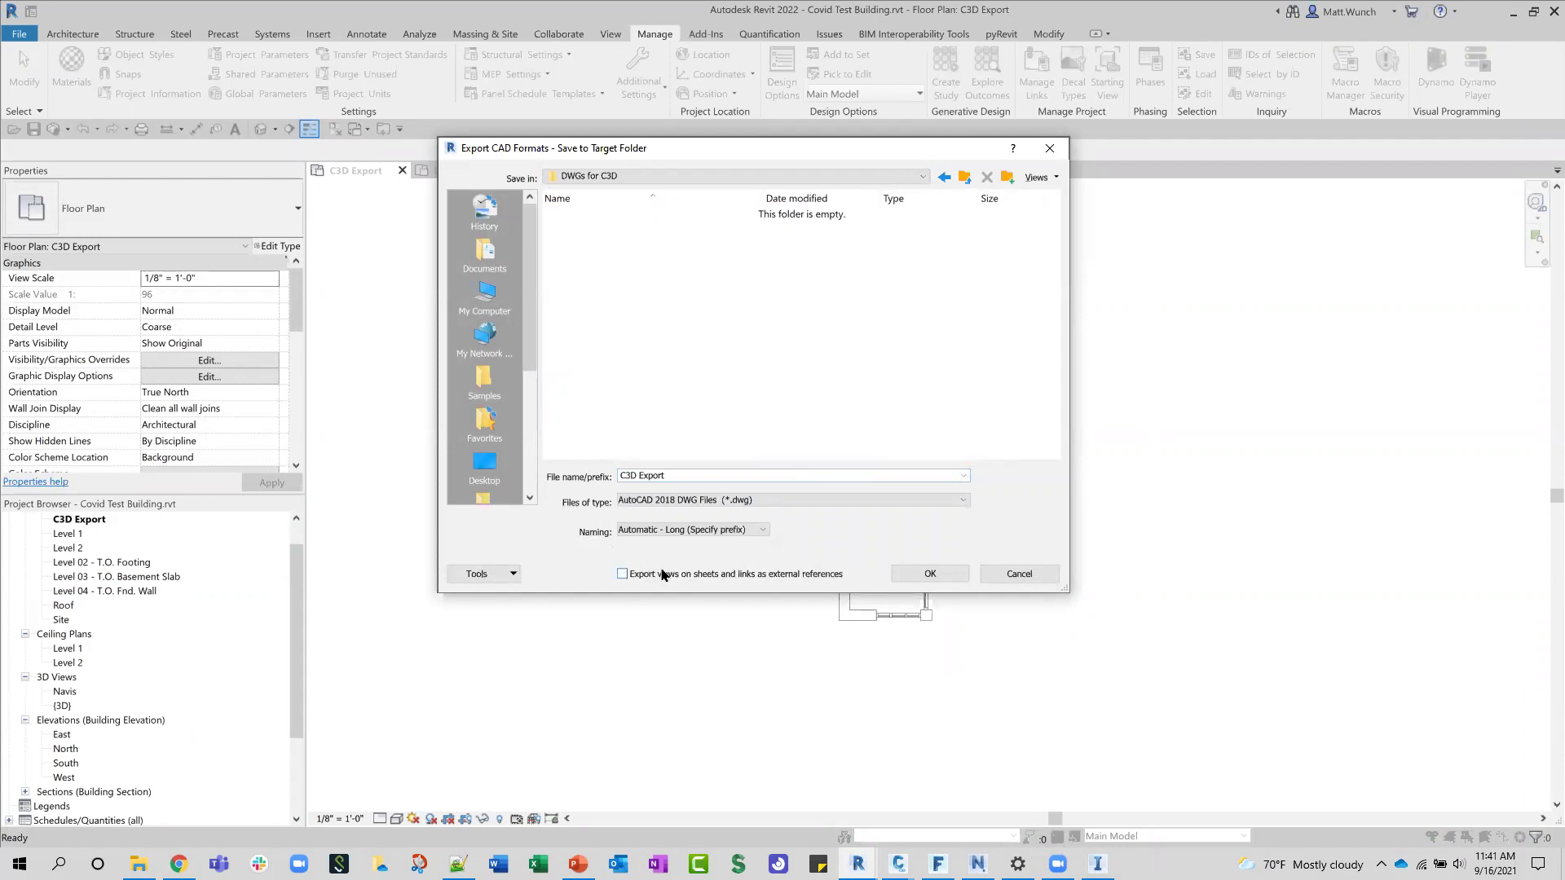
left_click(622, 574)
left_click(929, 574)
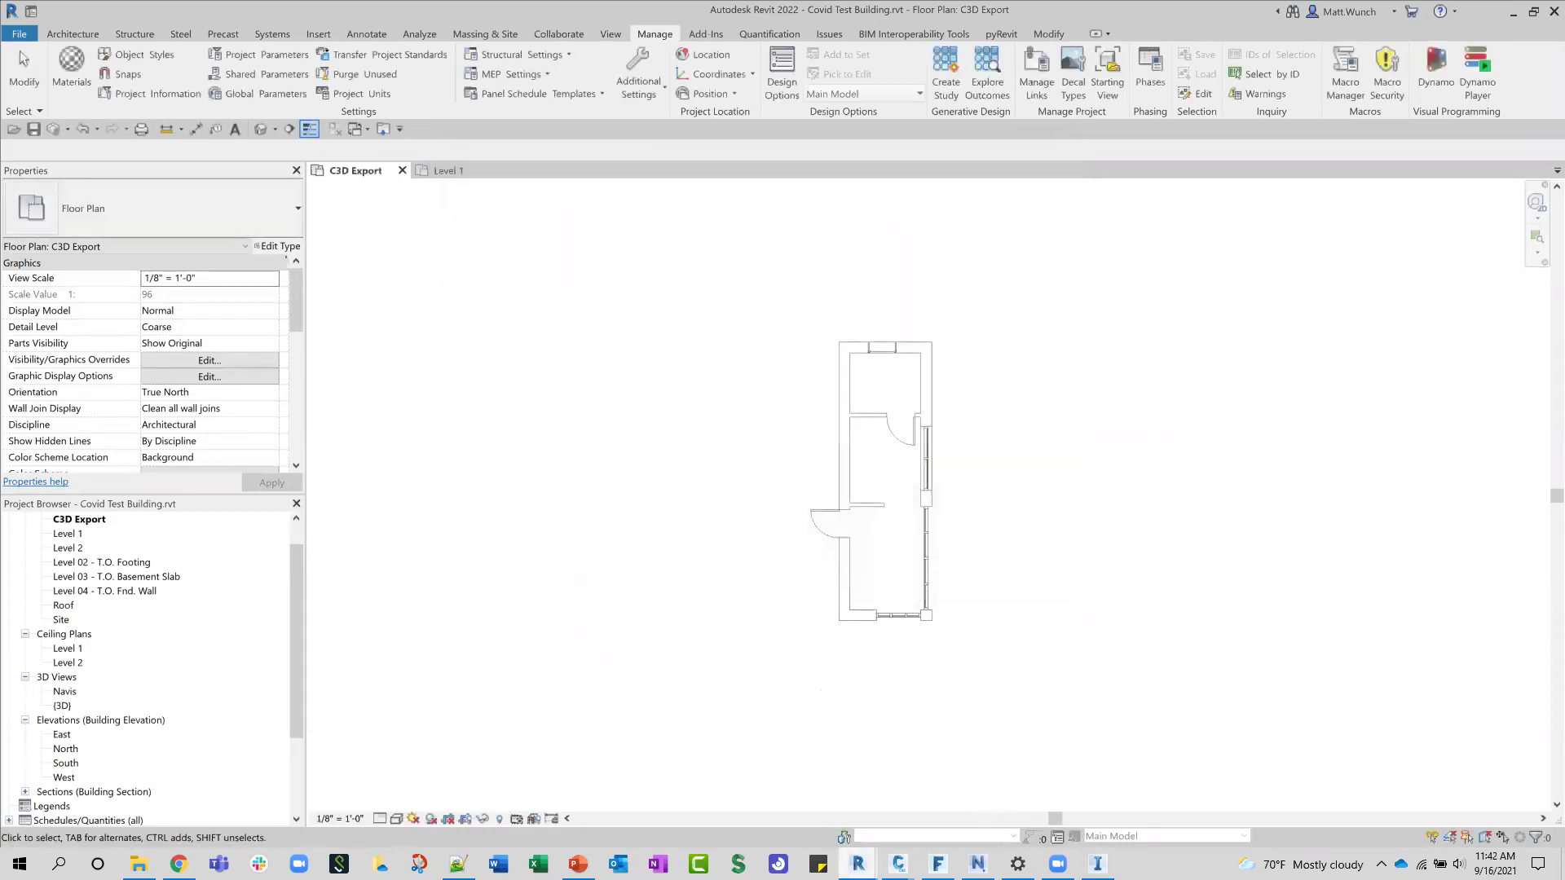
Step: Switch to Civil 3D and choose C3D Export.dwg from the DWGs for C3D folder as a DWG external reference to attach
mouse_move(898, 864)
left_click(955, 789)
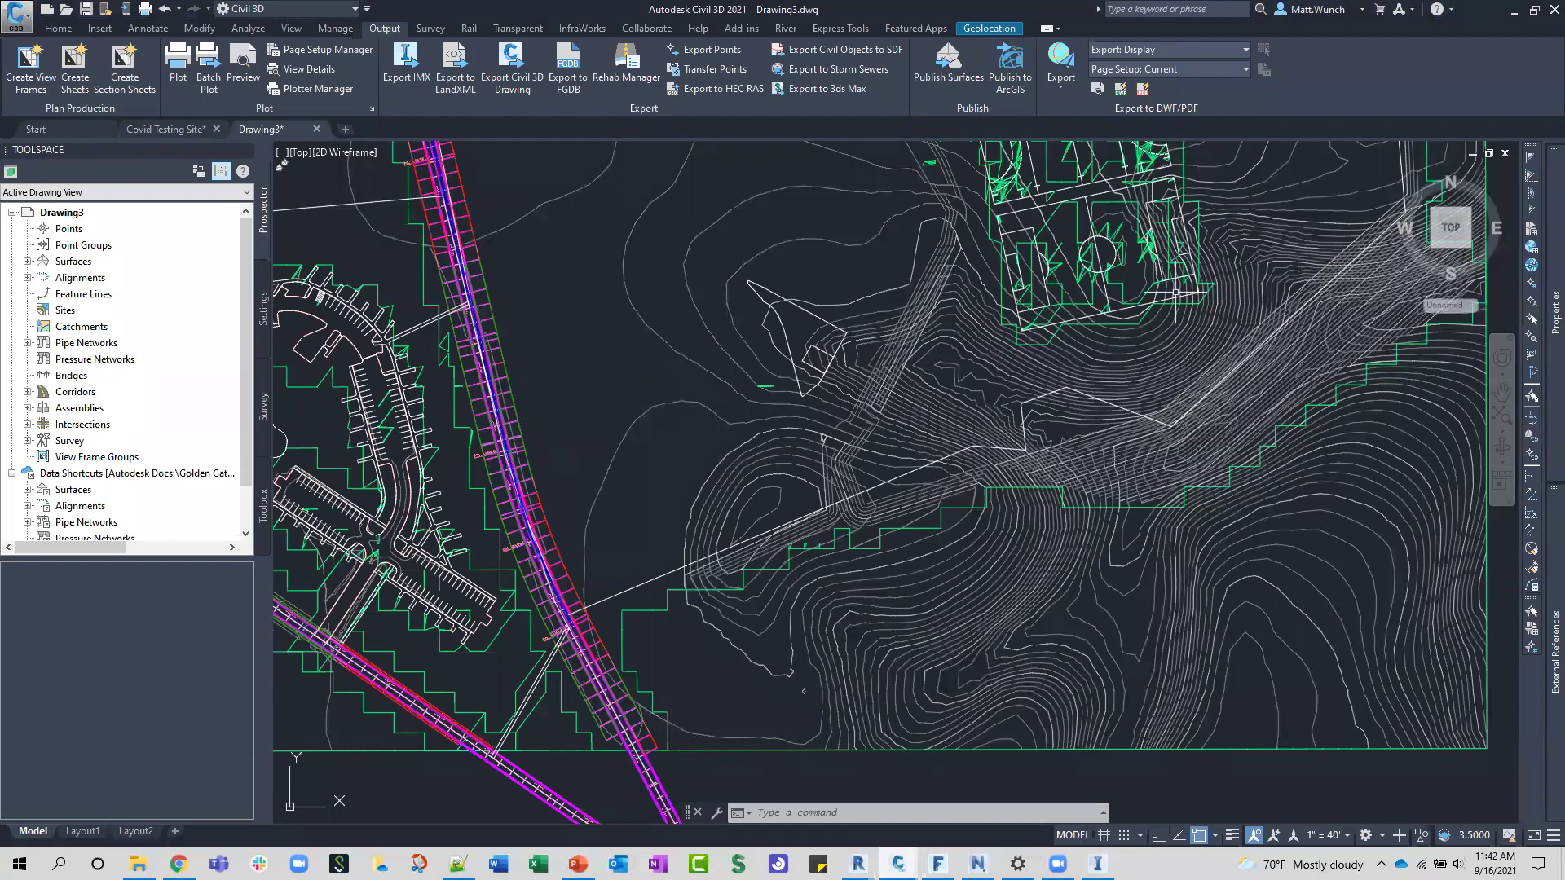
mouse_move(1543, 359)
mouse_move(1539, 653)
right_click(1312, 363)
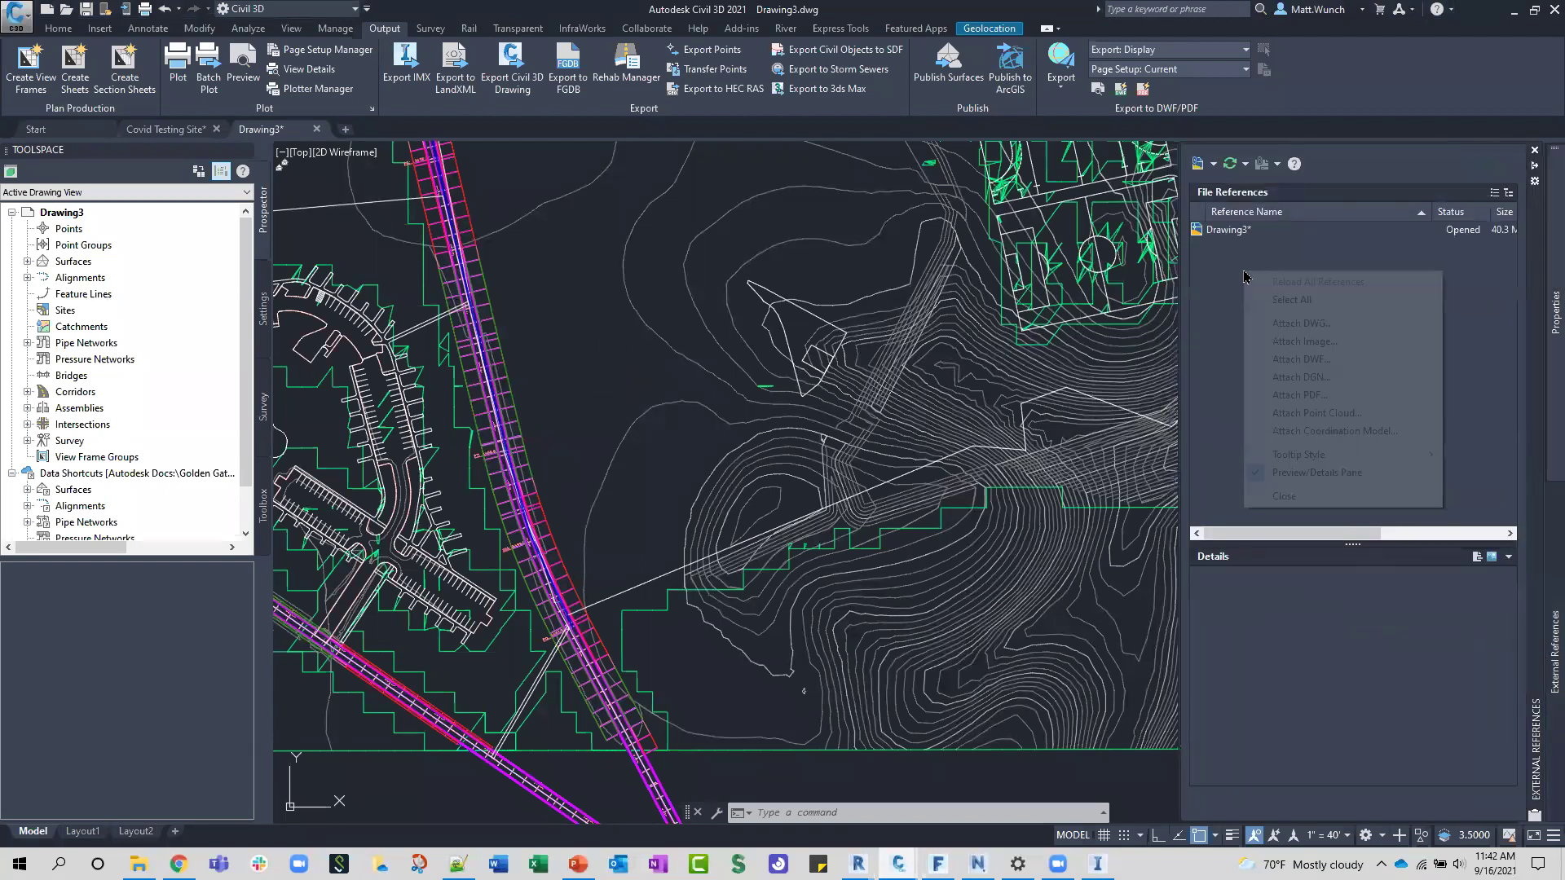
left_click(1304, 324)
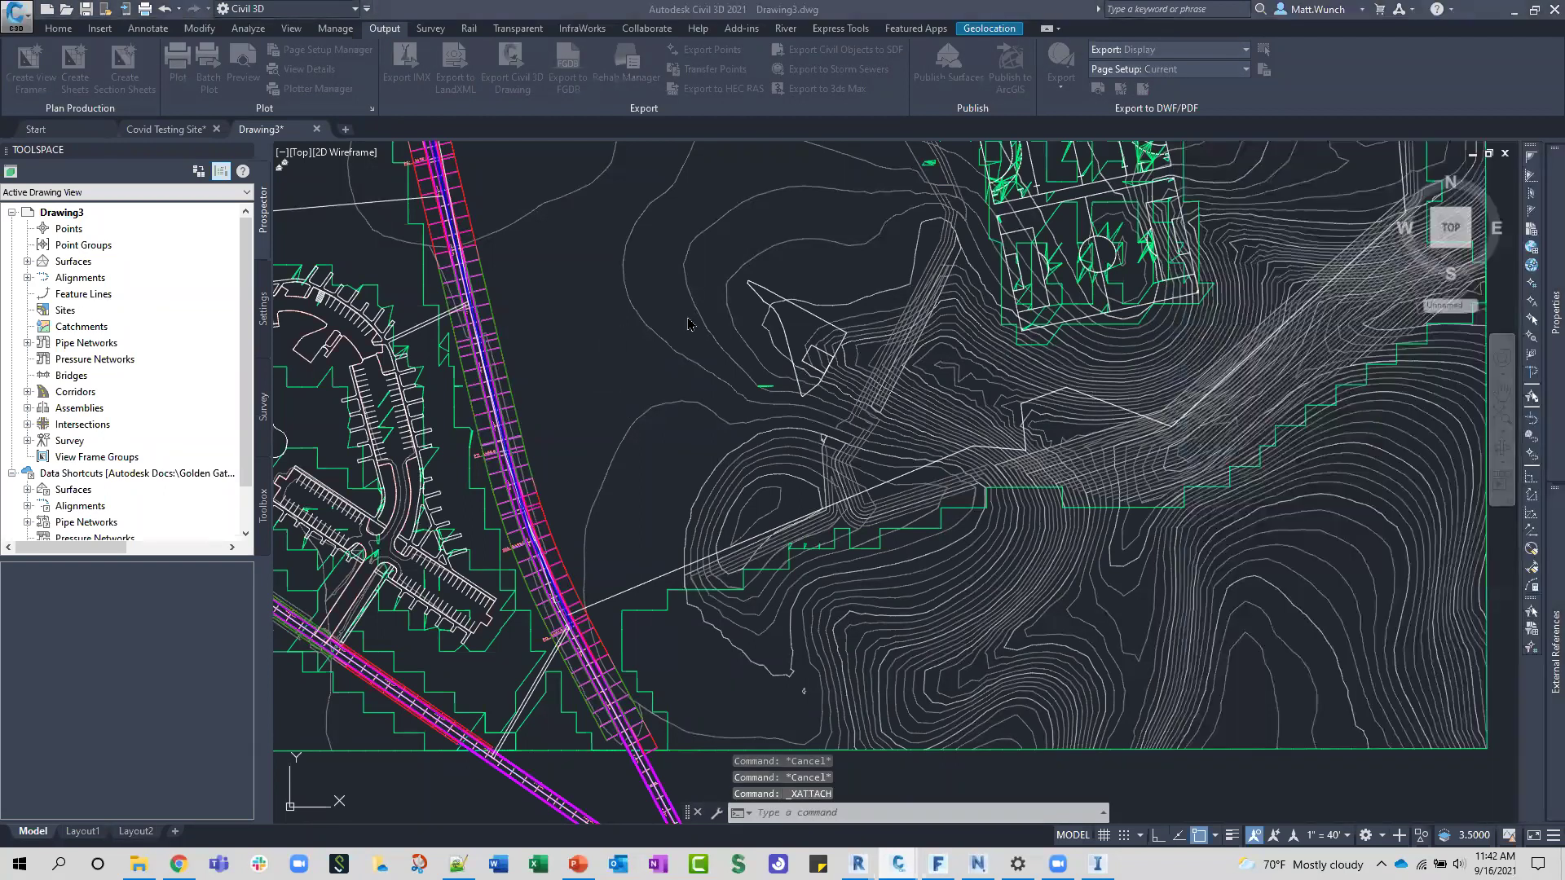
left_click(1034, 82)
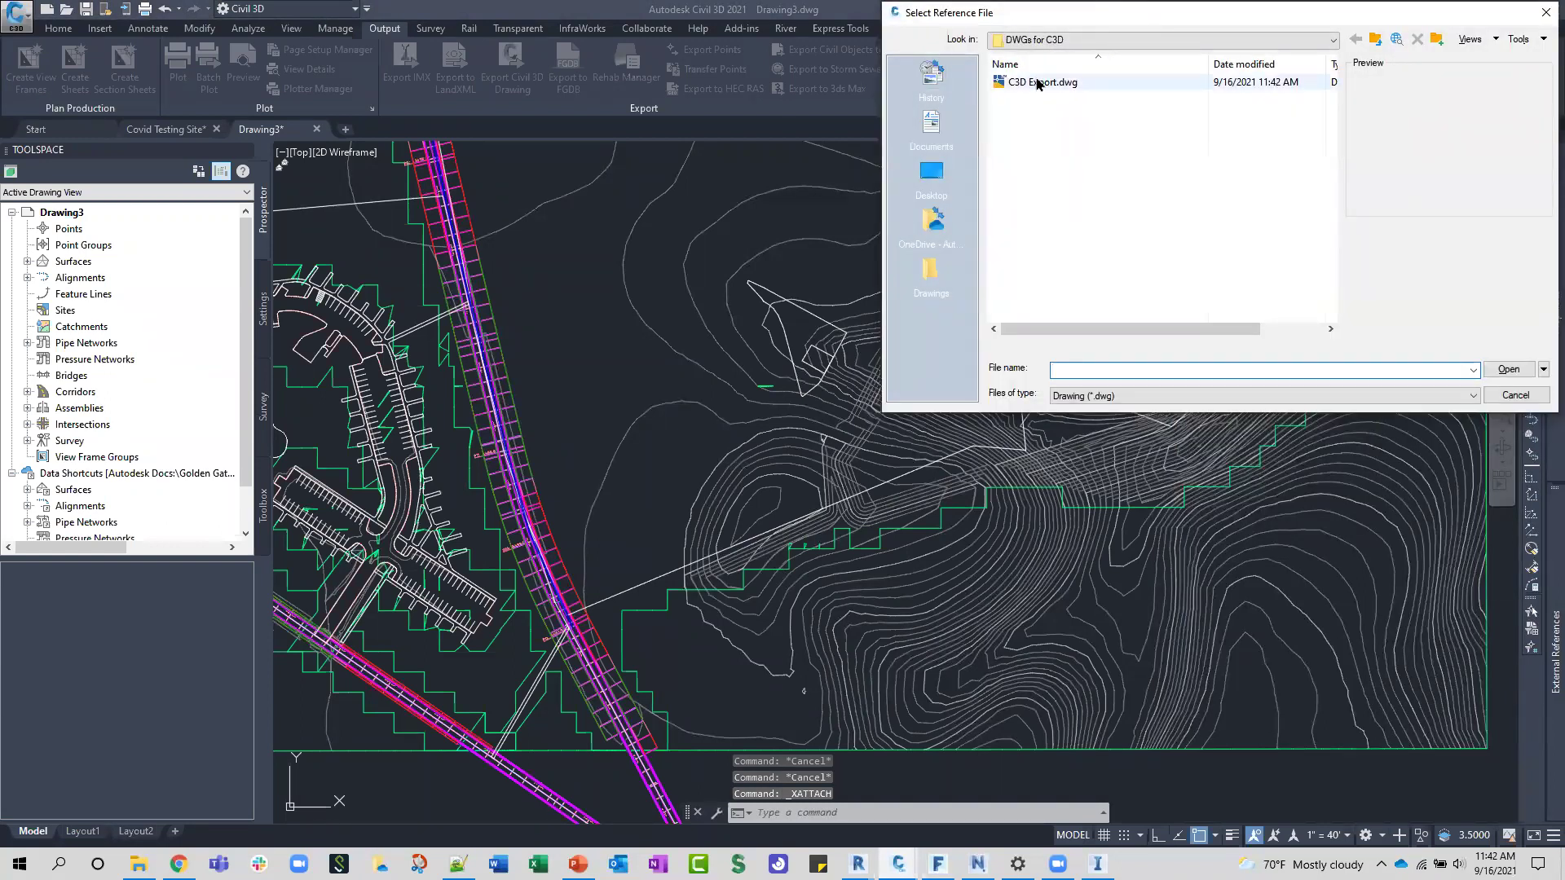
left_click(1500, 371)
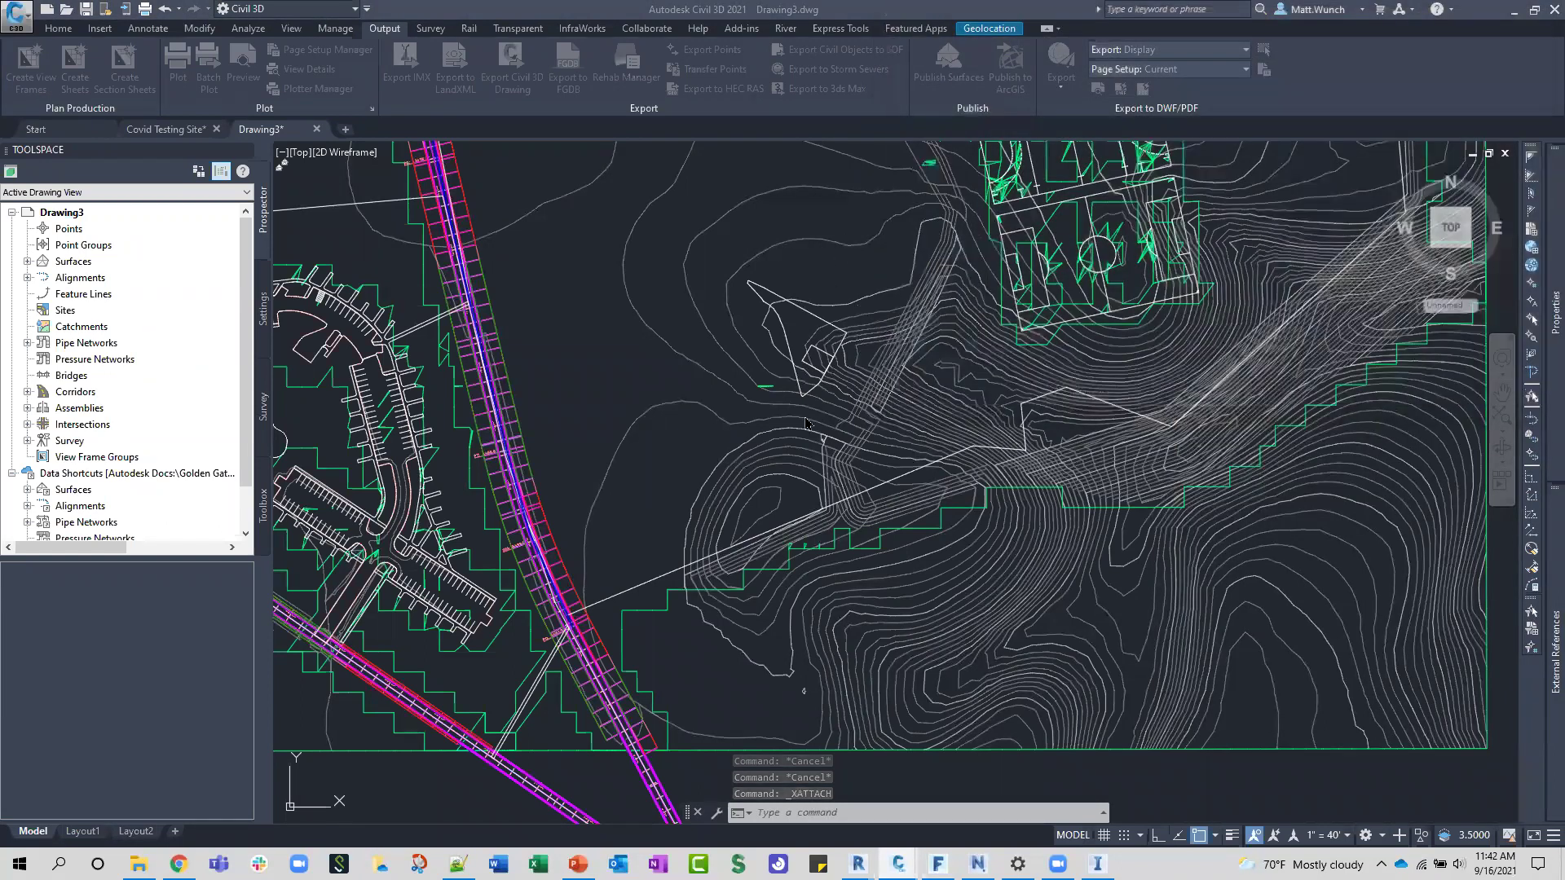
Step: Attach the C3D Export drawing as an overlay, specifying its insertion point on screen so the building lands over the small rectangular outline
left_click(752, 457)
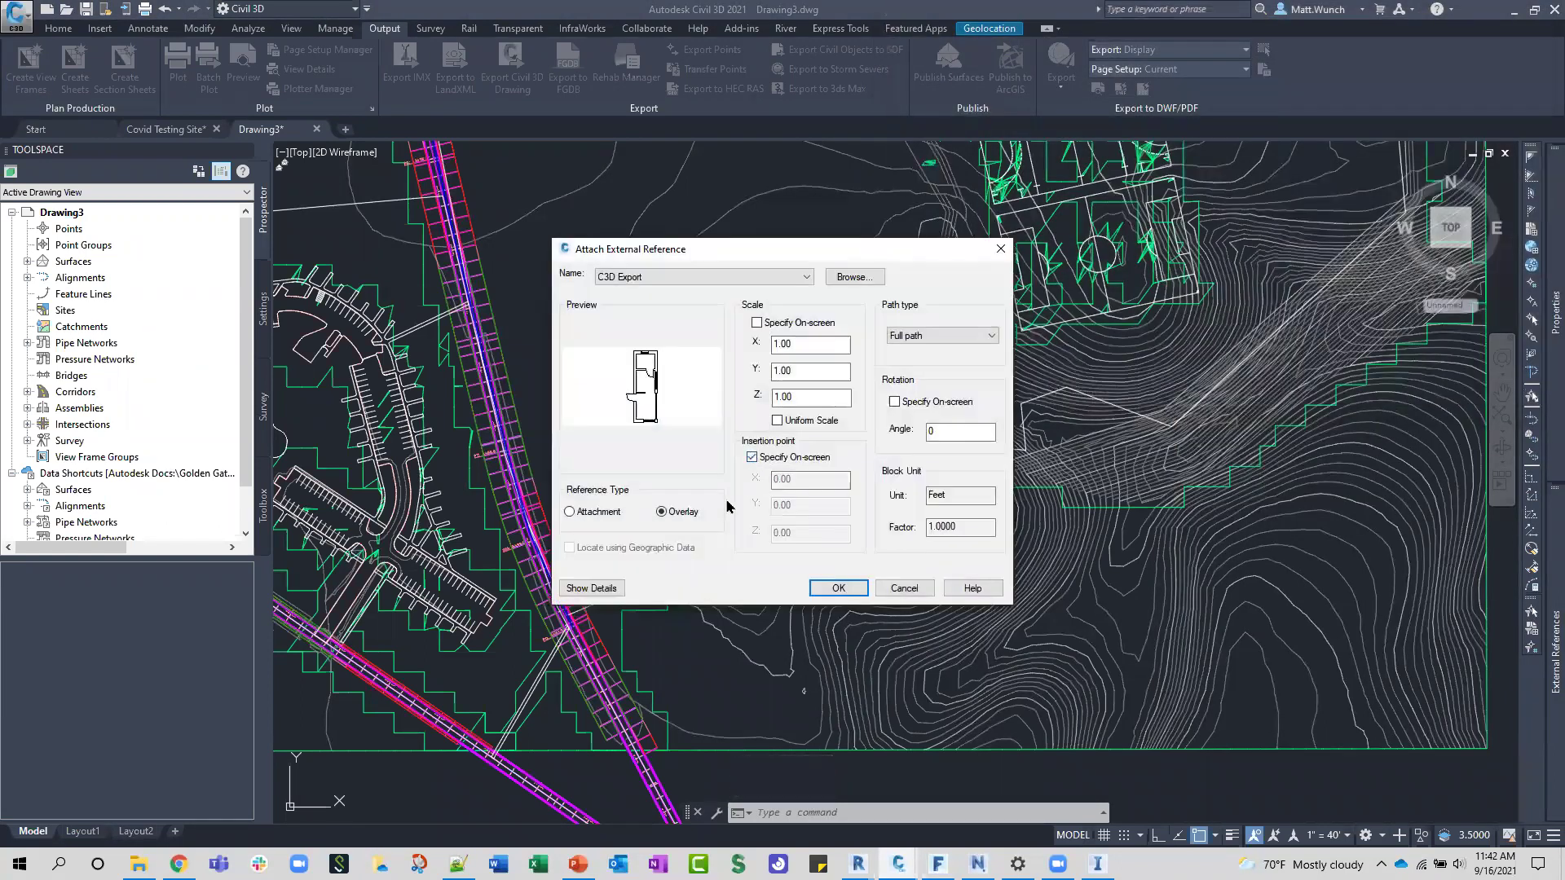
left_click(838, 588)
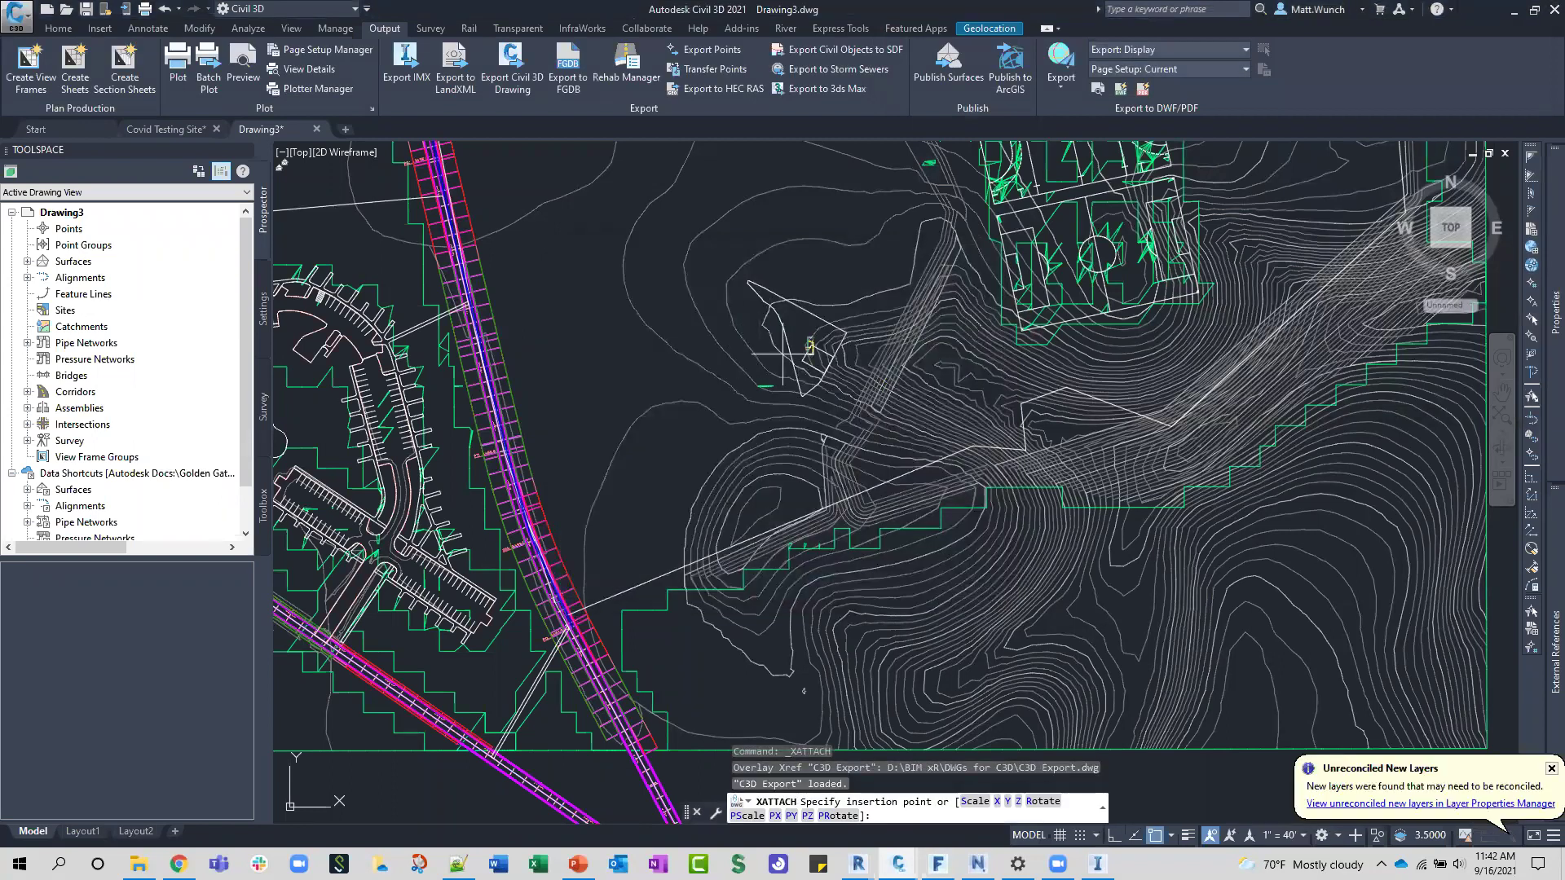
scroll(766, 351, "up", 5)
left_click(779, 367)
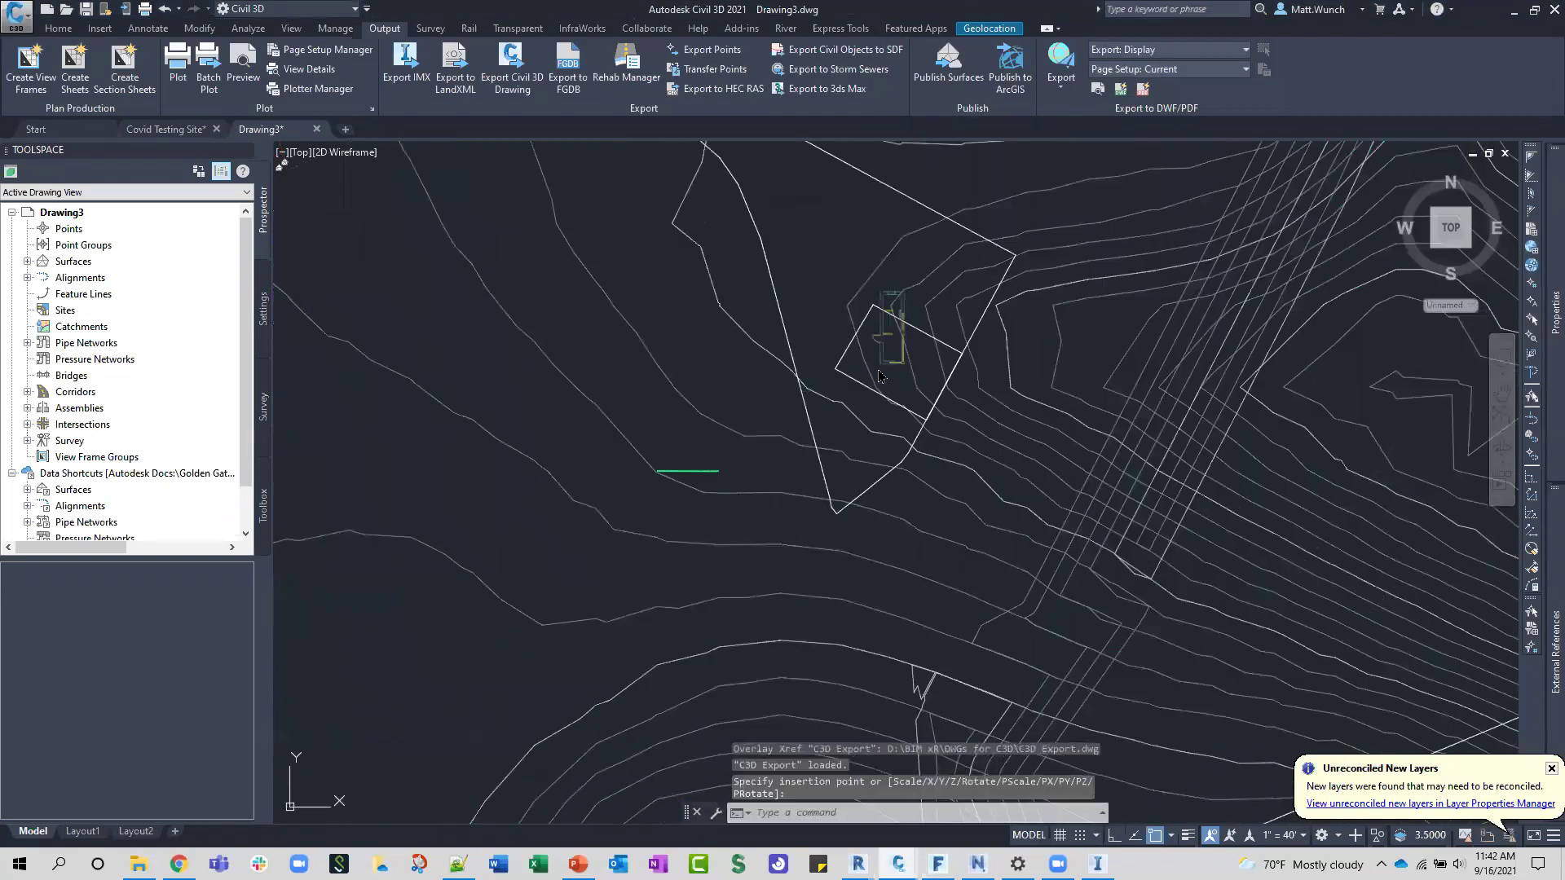
Step: Rotate the C3D Export reference about the building's southwest corner until its walls run parallel to the rectangular outline
scroll(897, 351, "up", 10)
scroll(856, 416, "down", 8)
key("Escape")
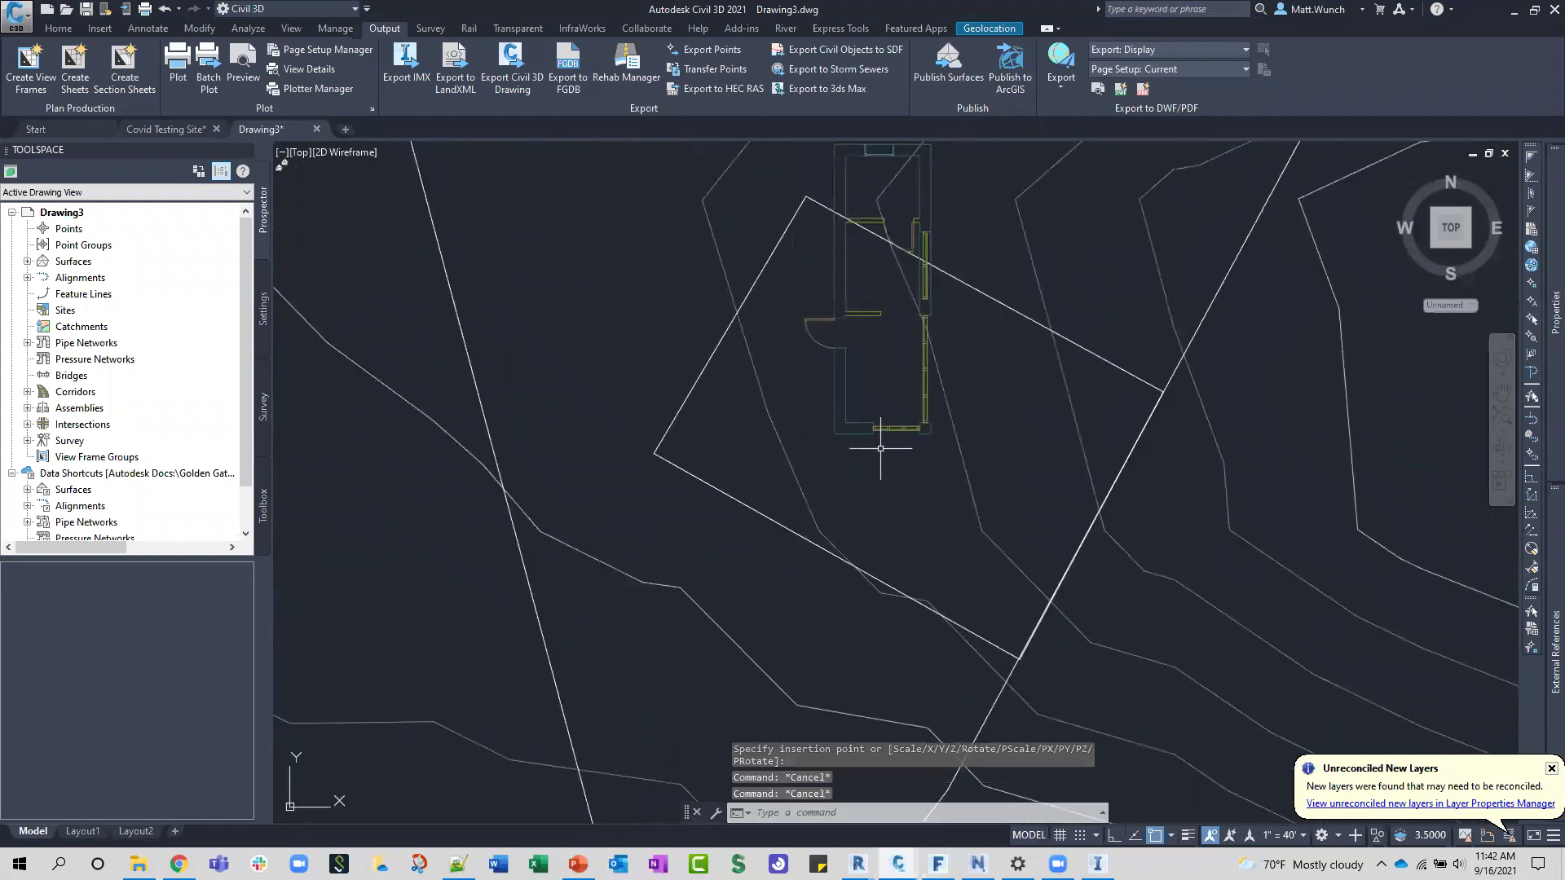
type("ro")
key("Return")
left_click(833, 402)
left_click(850, 417)
key("Return")
left_click(846, 424)
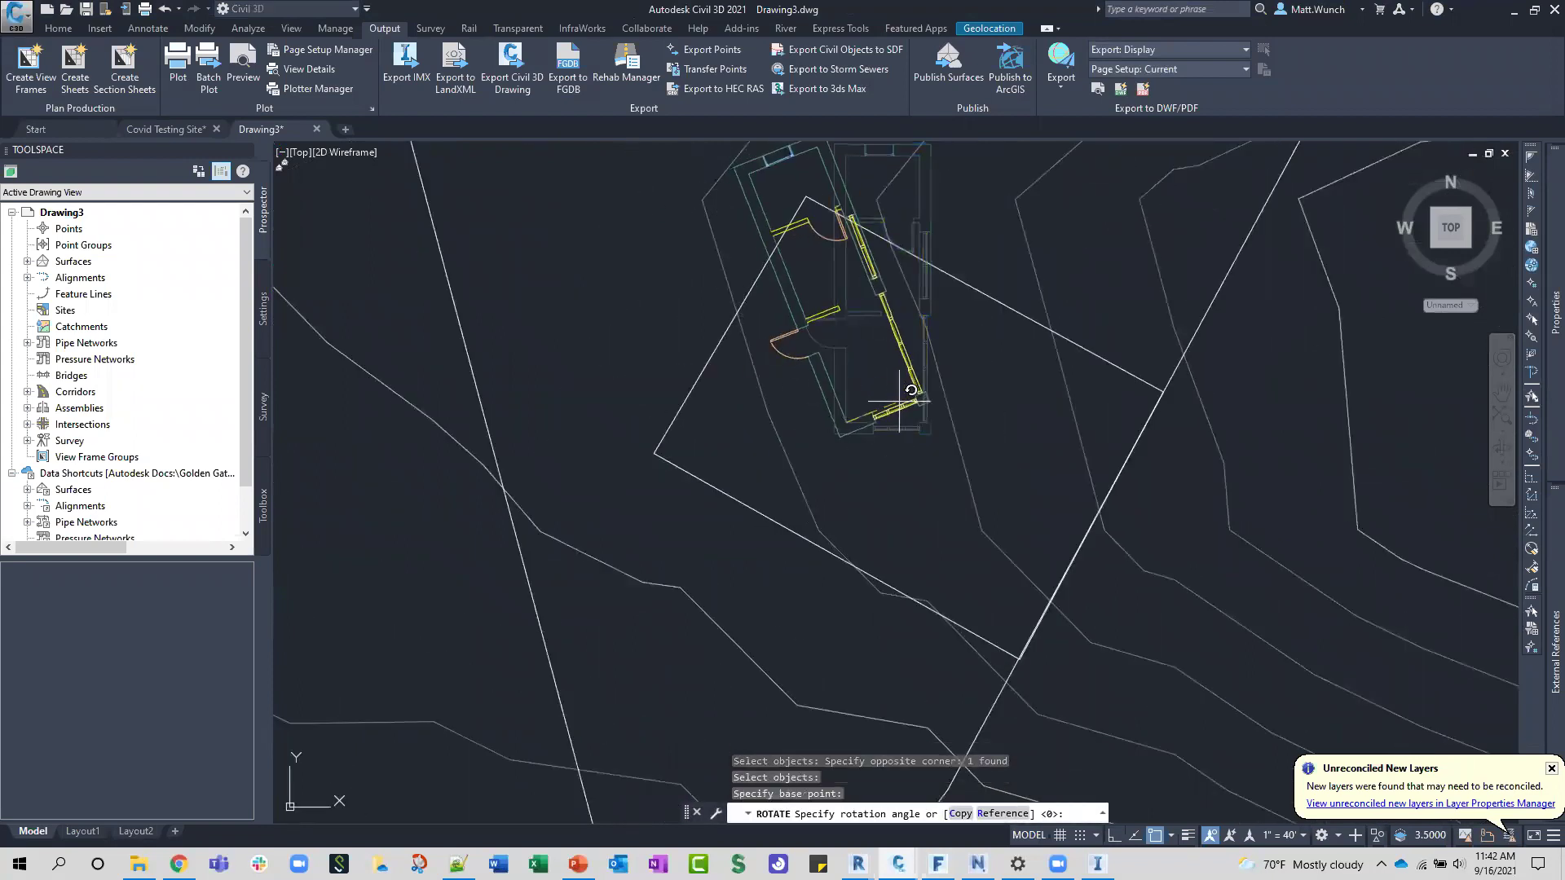
key("Return")
Step: Move the rotated C3D Export reference so the building lies inside the rectangular outline
left_click(831, 342)
left_click(770, 348)
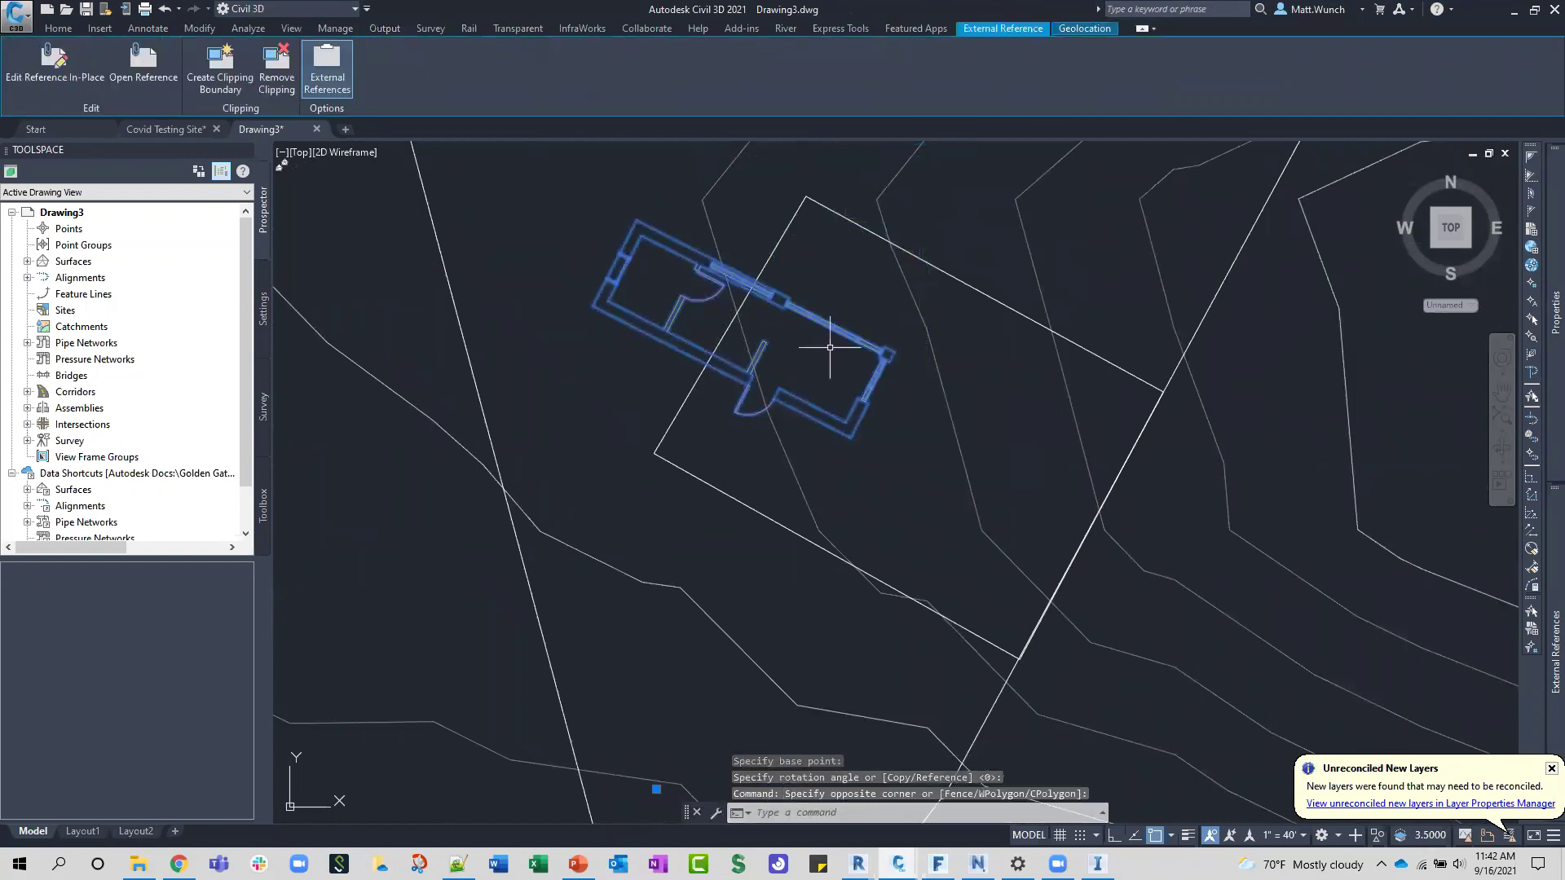
key("Escape")
key("Escape")
key("Escape")
type("m")
key("Return")
left_click(873, 391)
left_click(809, 325)
key("Return")
left_click(800, 327)
key("Escape")
Step: Switch to InfraWorks and examine the building site between the school buildings and the road up close
scroll(989, 391, "down", 5)
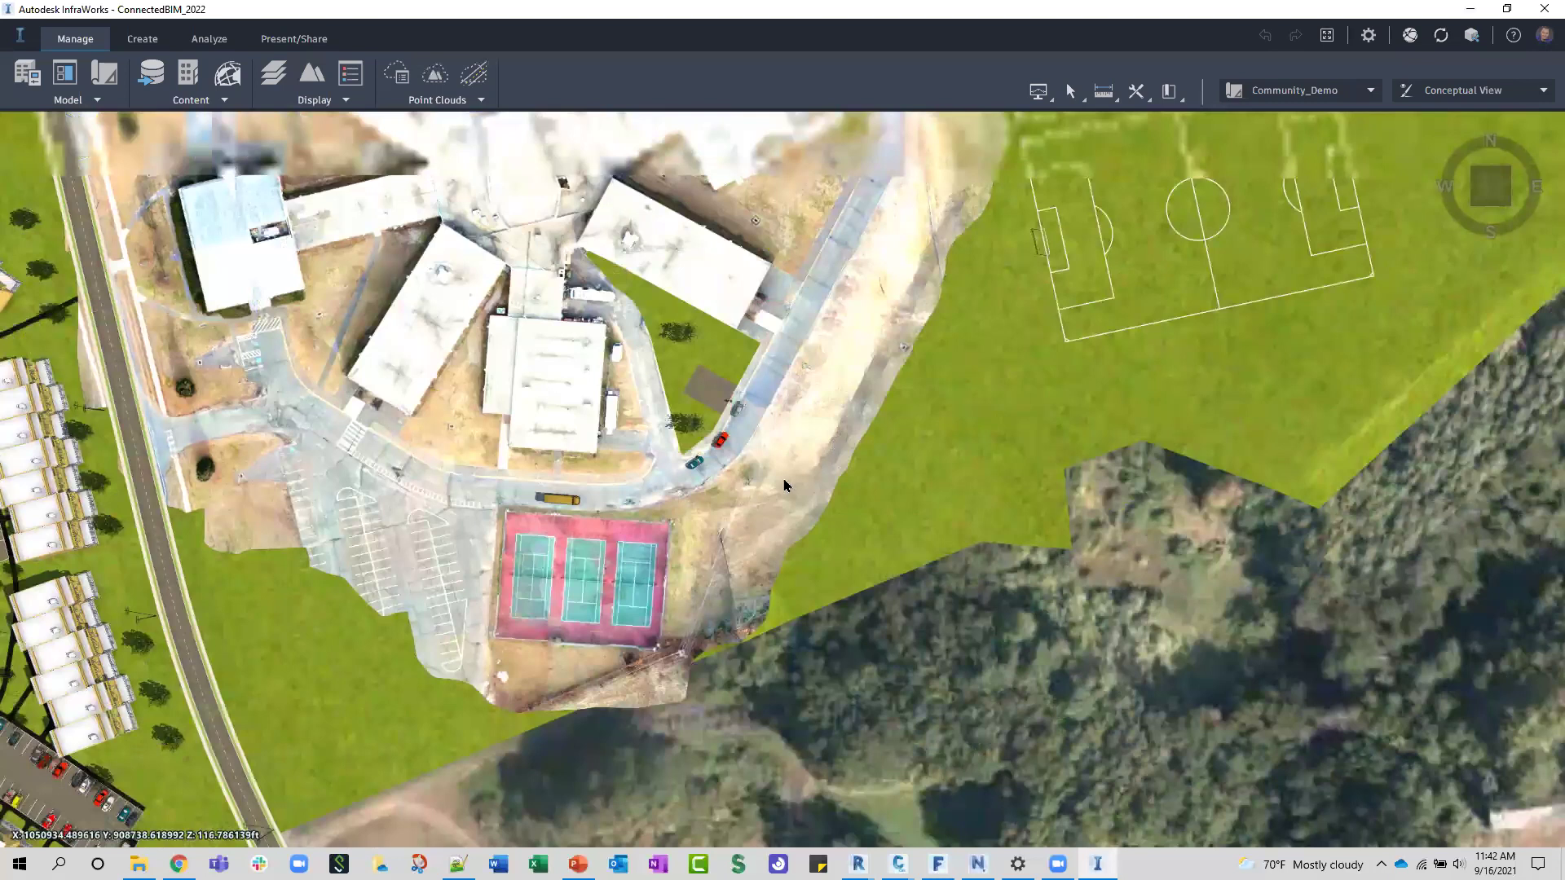
scroll(785, 485, "up", 5)
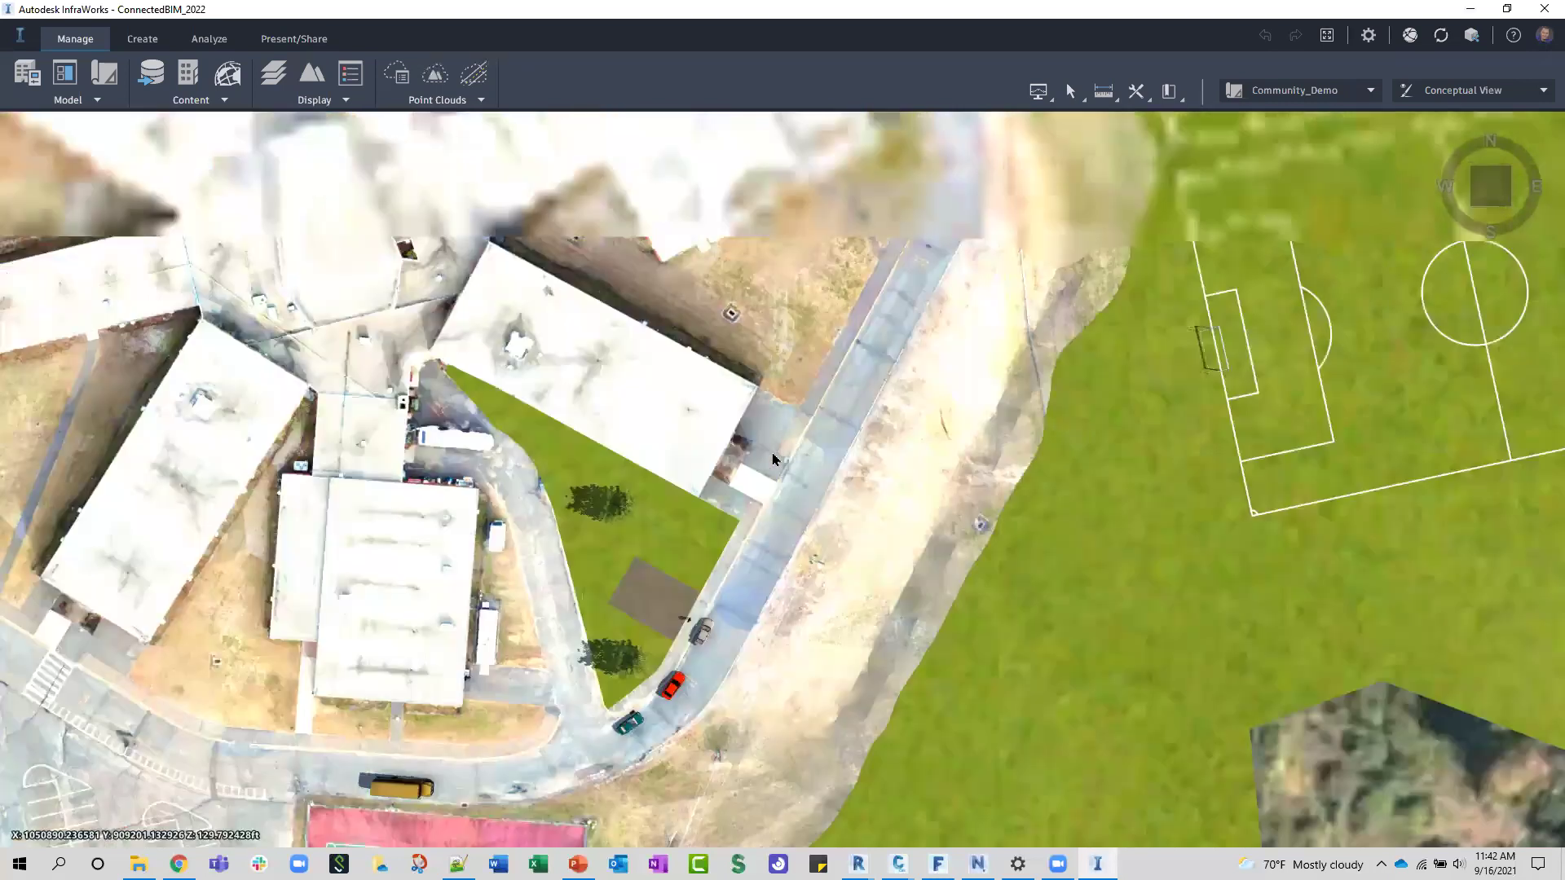
scroll(695, 443, "up", 2)
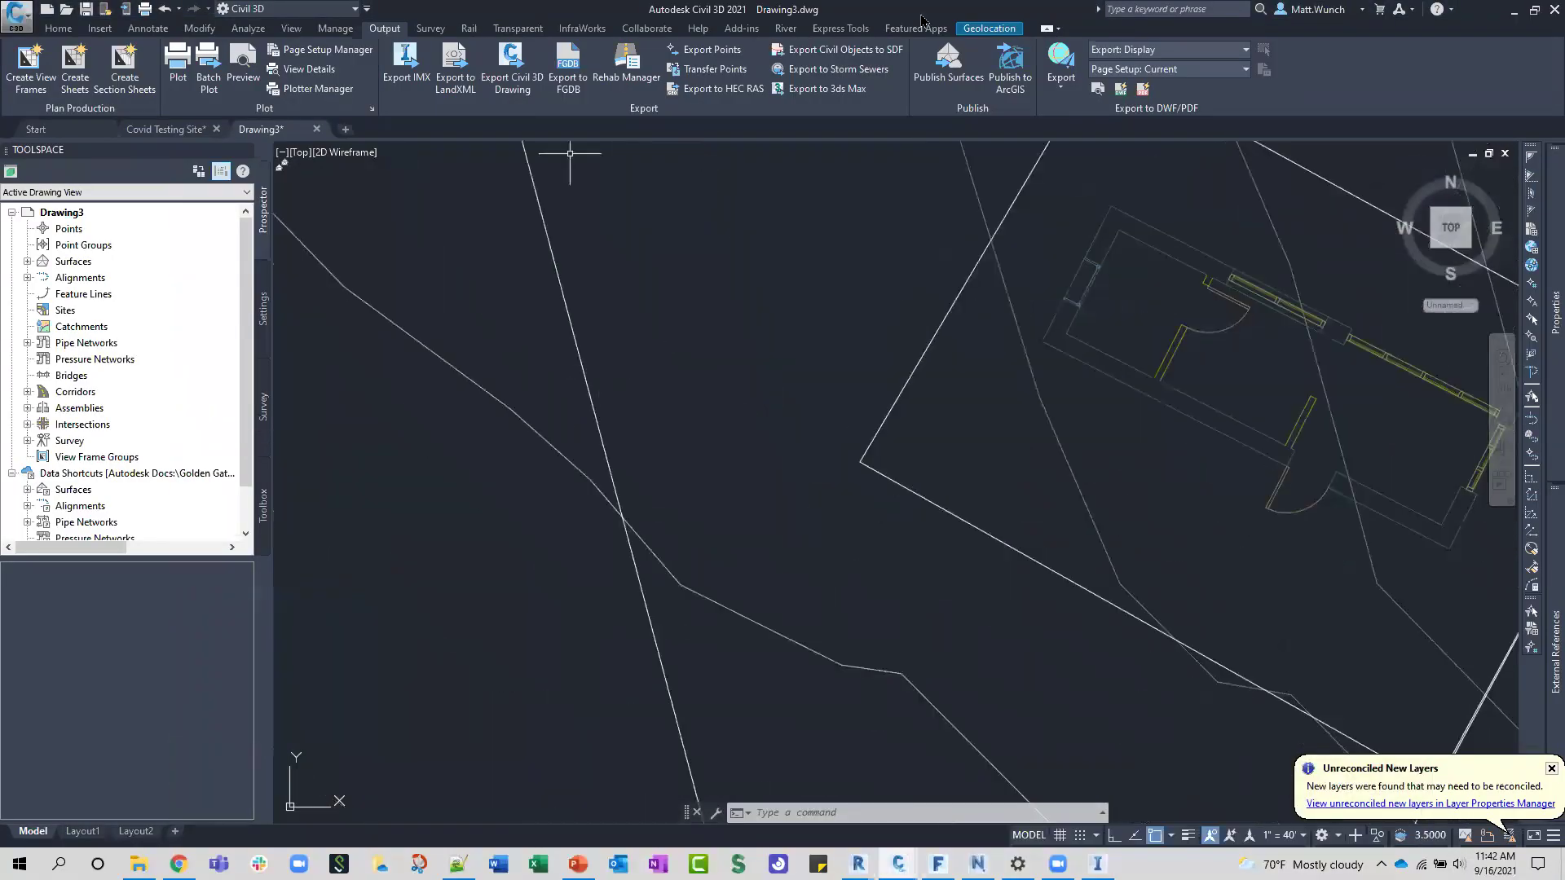
Step: Return to Civil 3D and bring up the Toolspace Toolbox with the Autodesk Shared Reference Point extension
left_click(746, 29)
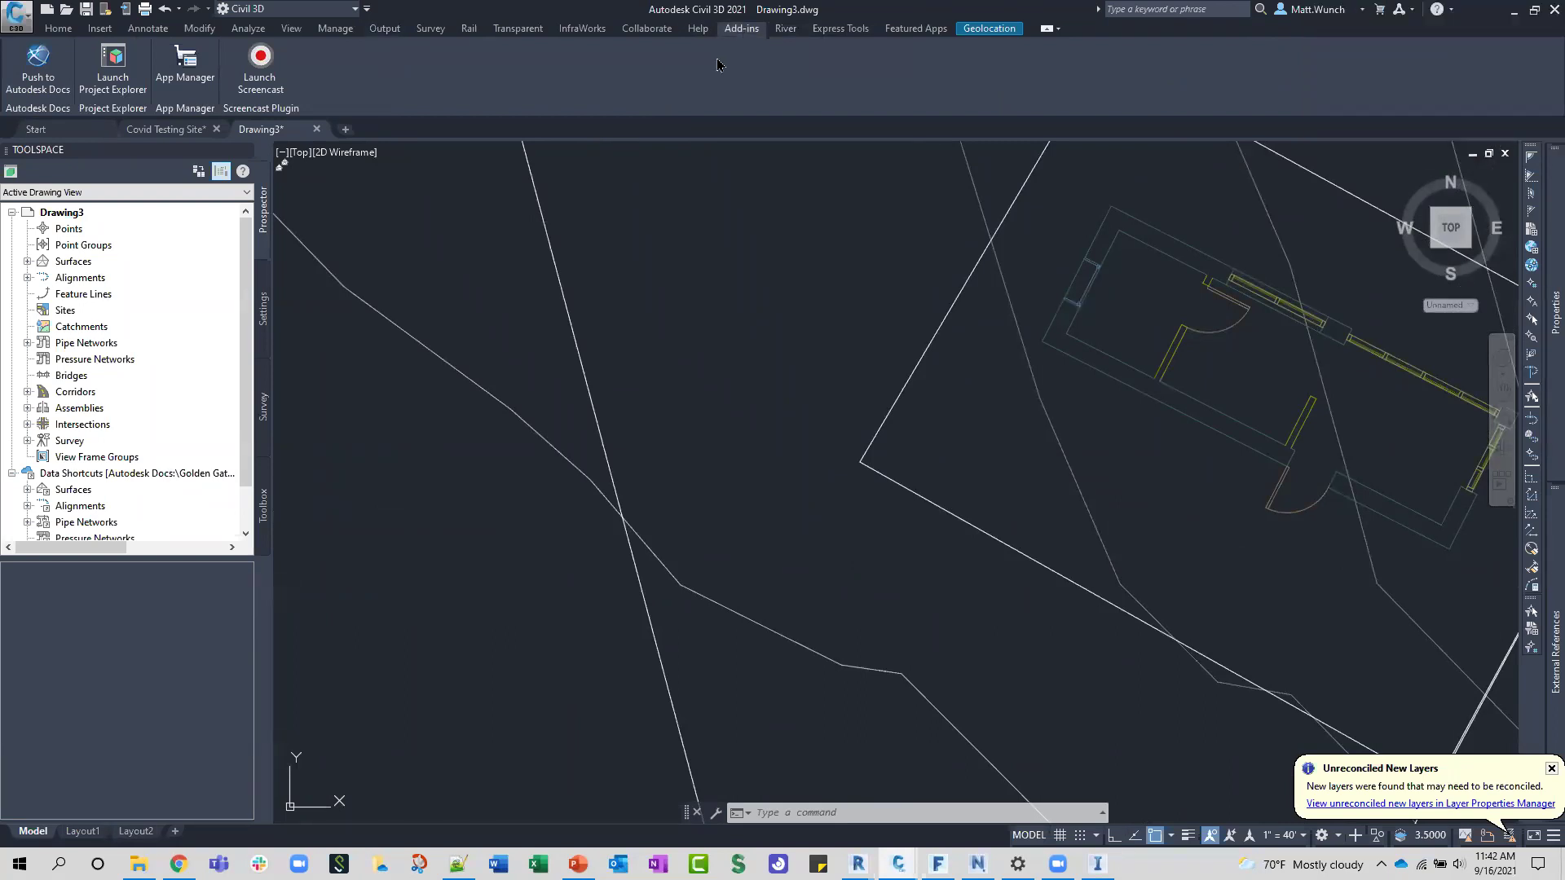
left_click(264, 506)
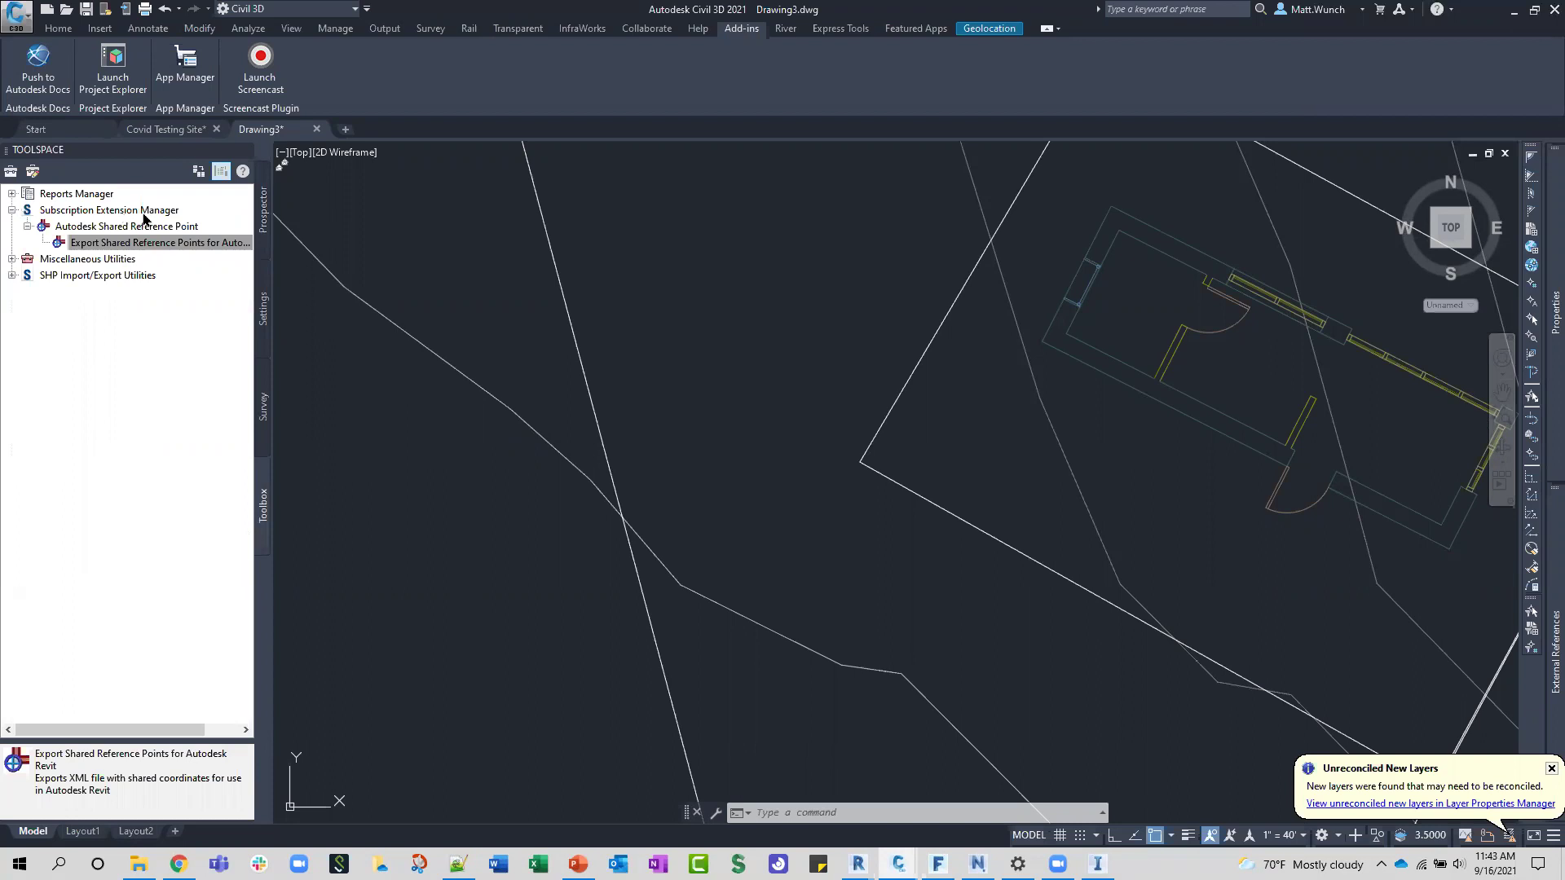
Step: Try to export a shared reference point for Revit in feet, with the building's southeast corner as origin and its northern corner as +Y point
right_click(105, 245)
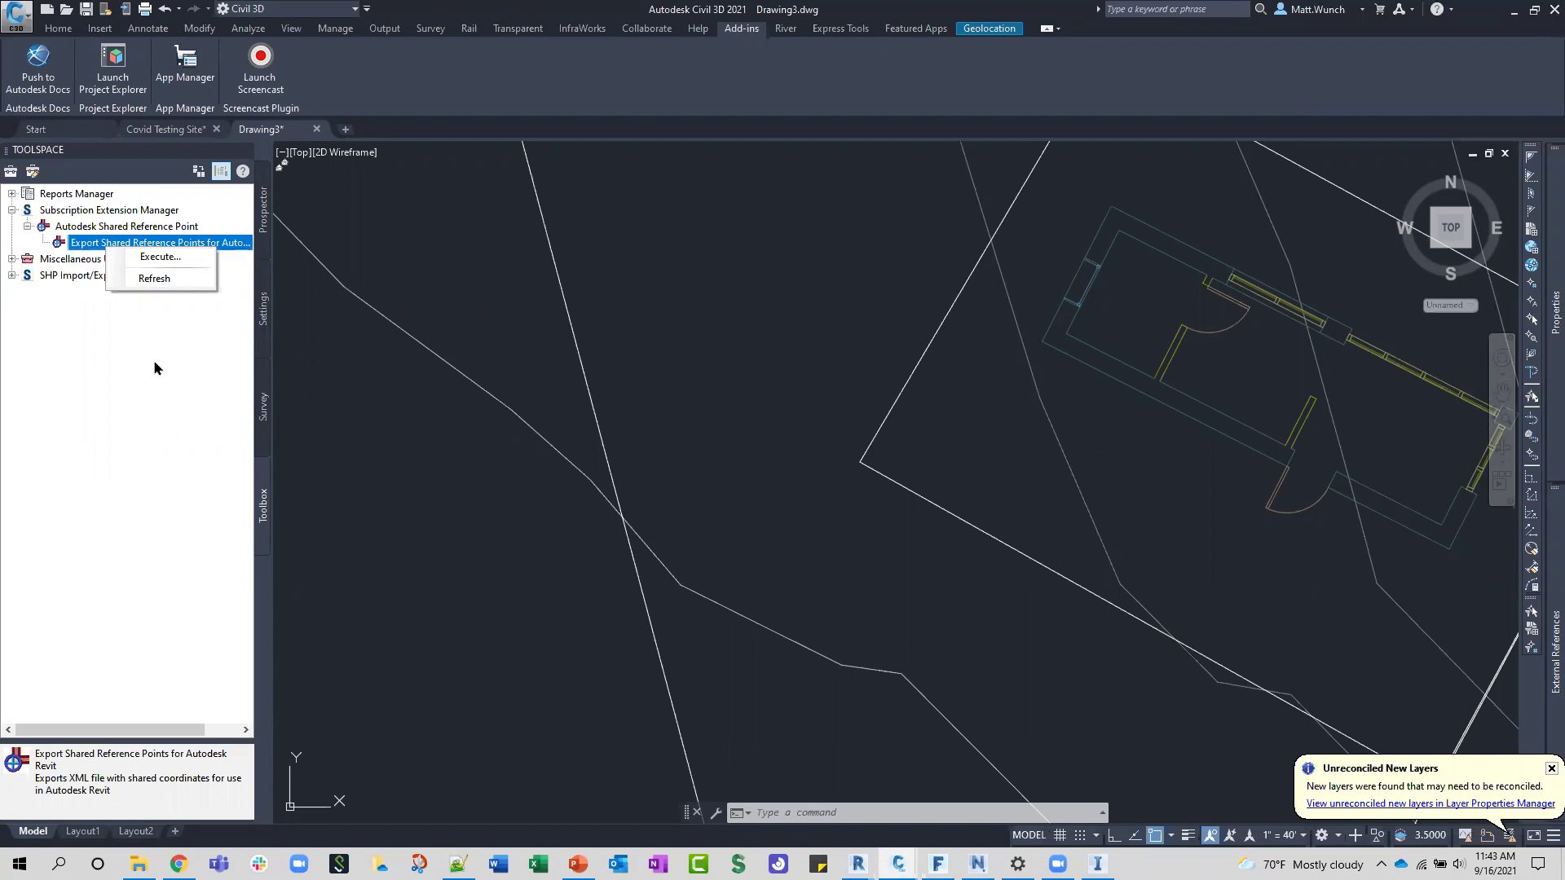
left_click(163, 257)
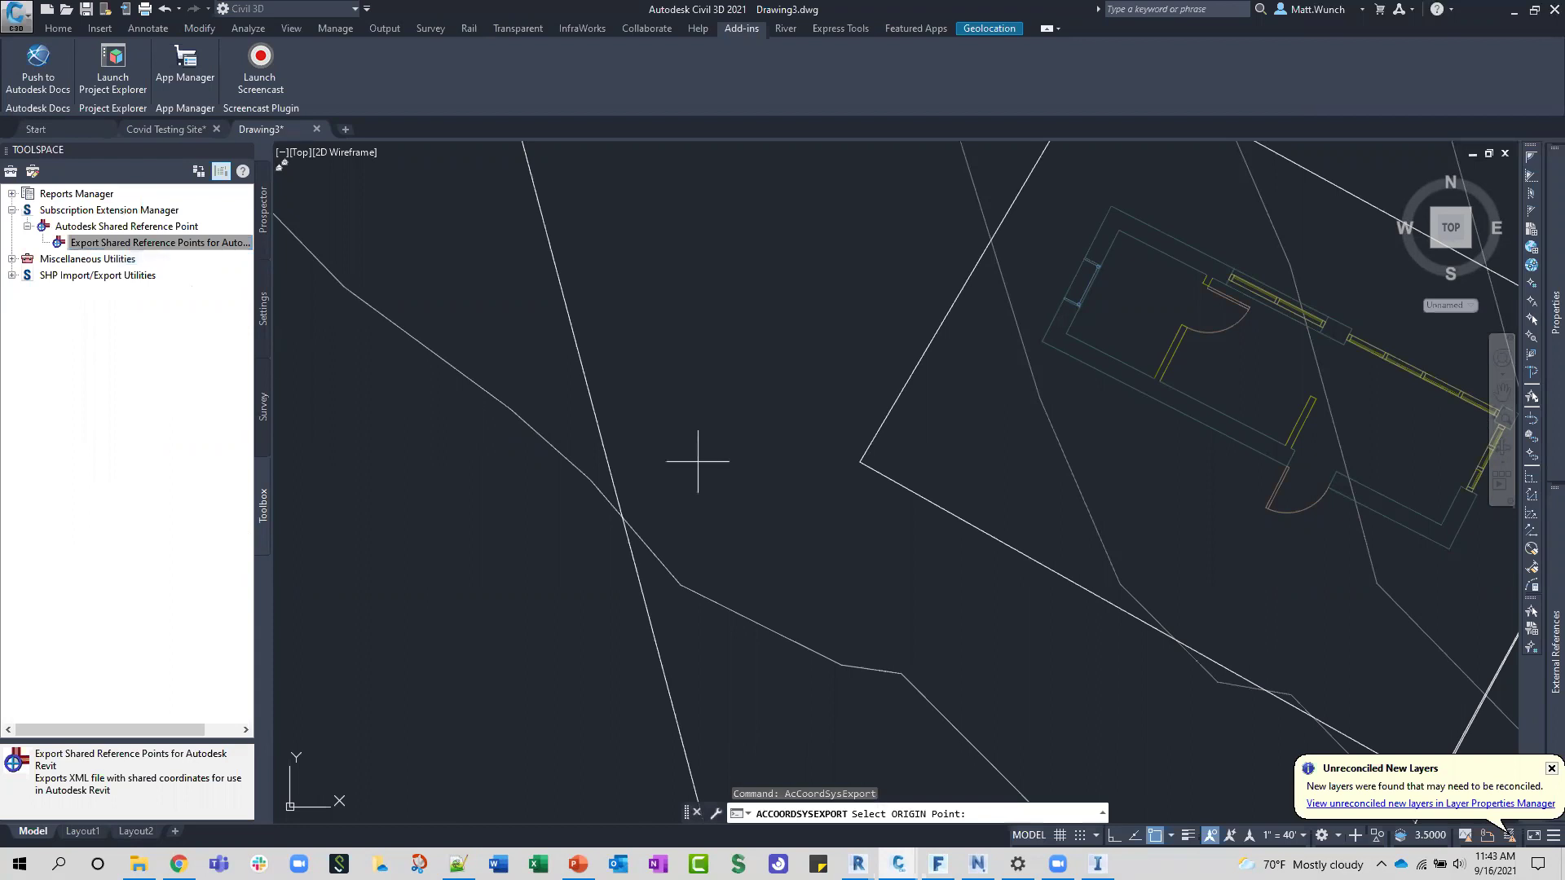
scroll(660, 460, "down", 5)
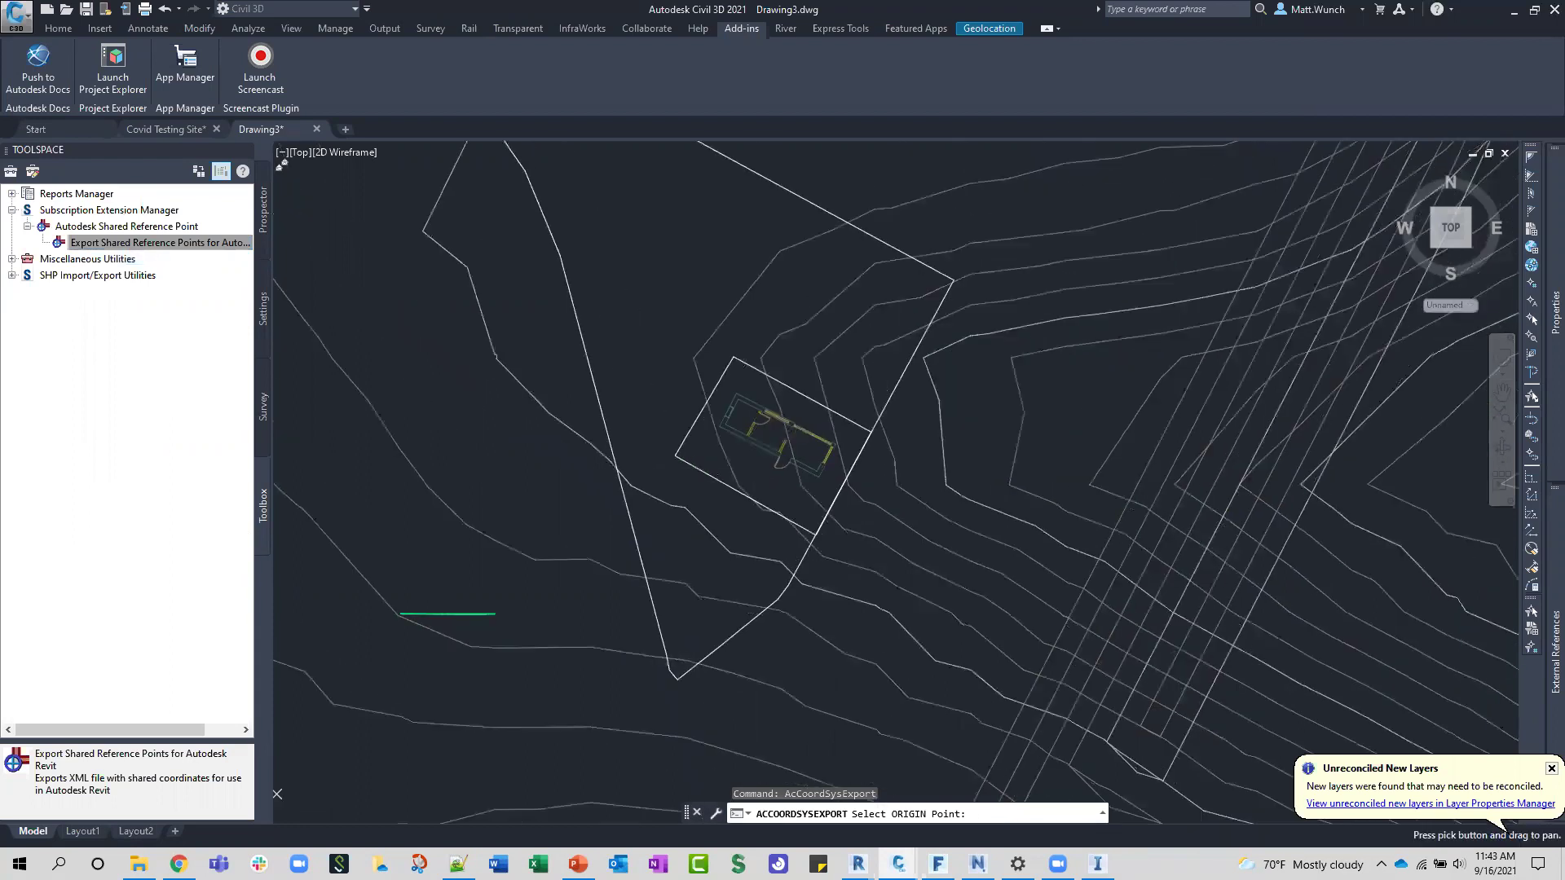
scroll(822, 483, "up", 4)
left_click(806, 469)
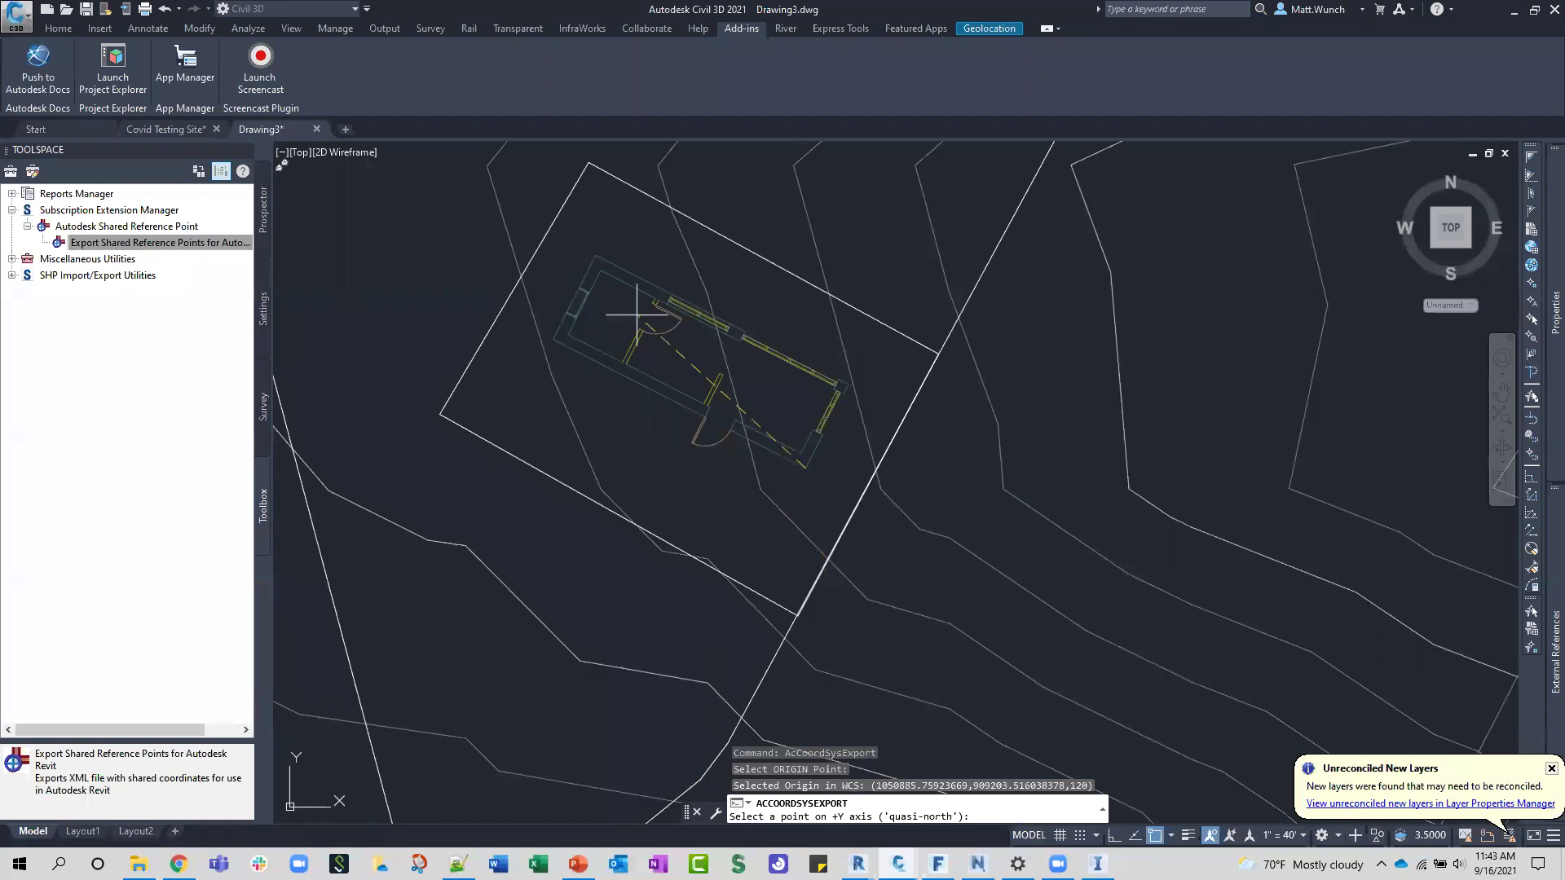
left_click(603, 249)
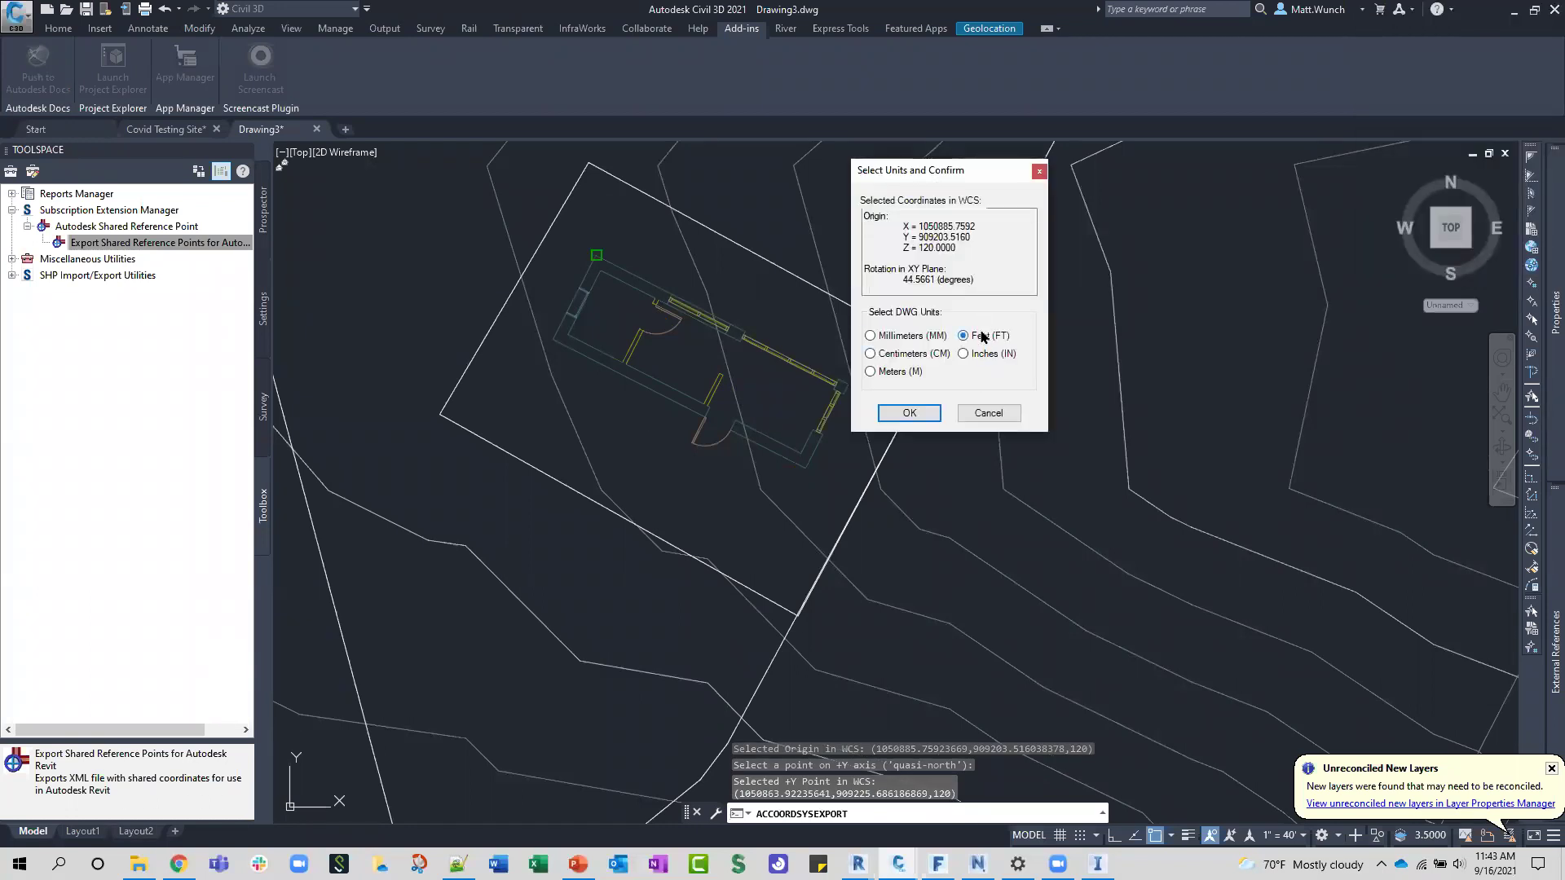
left_click(914, 411)
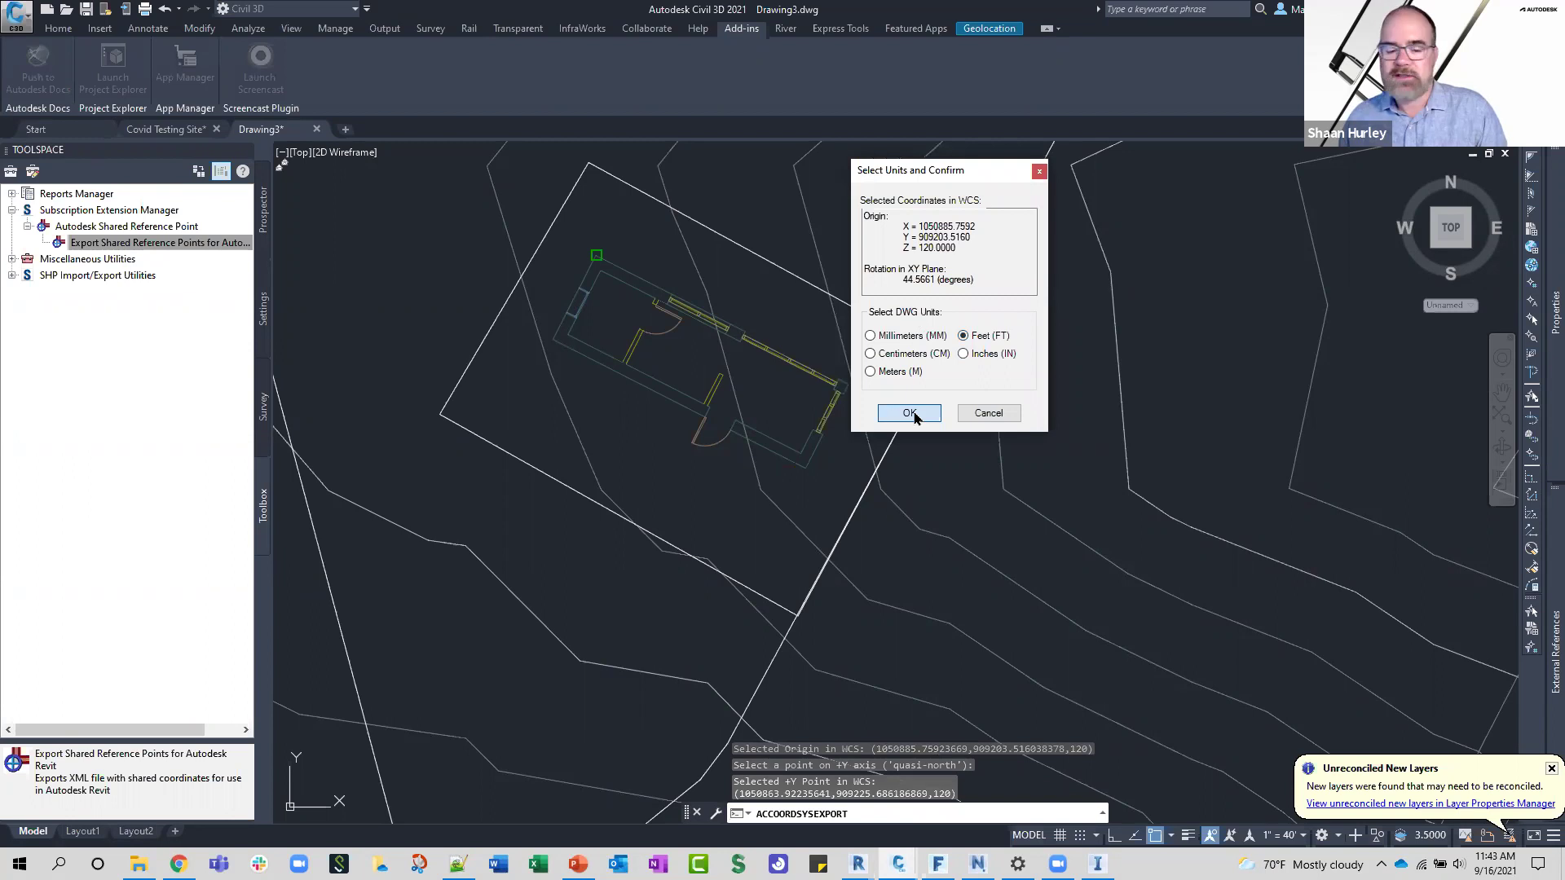
left_click(910, 413)
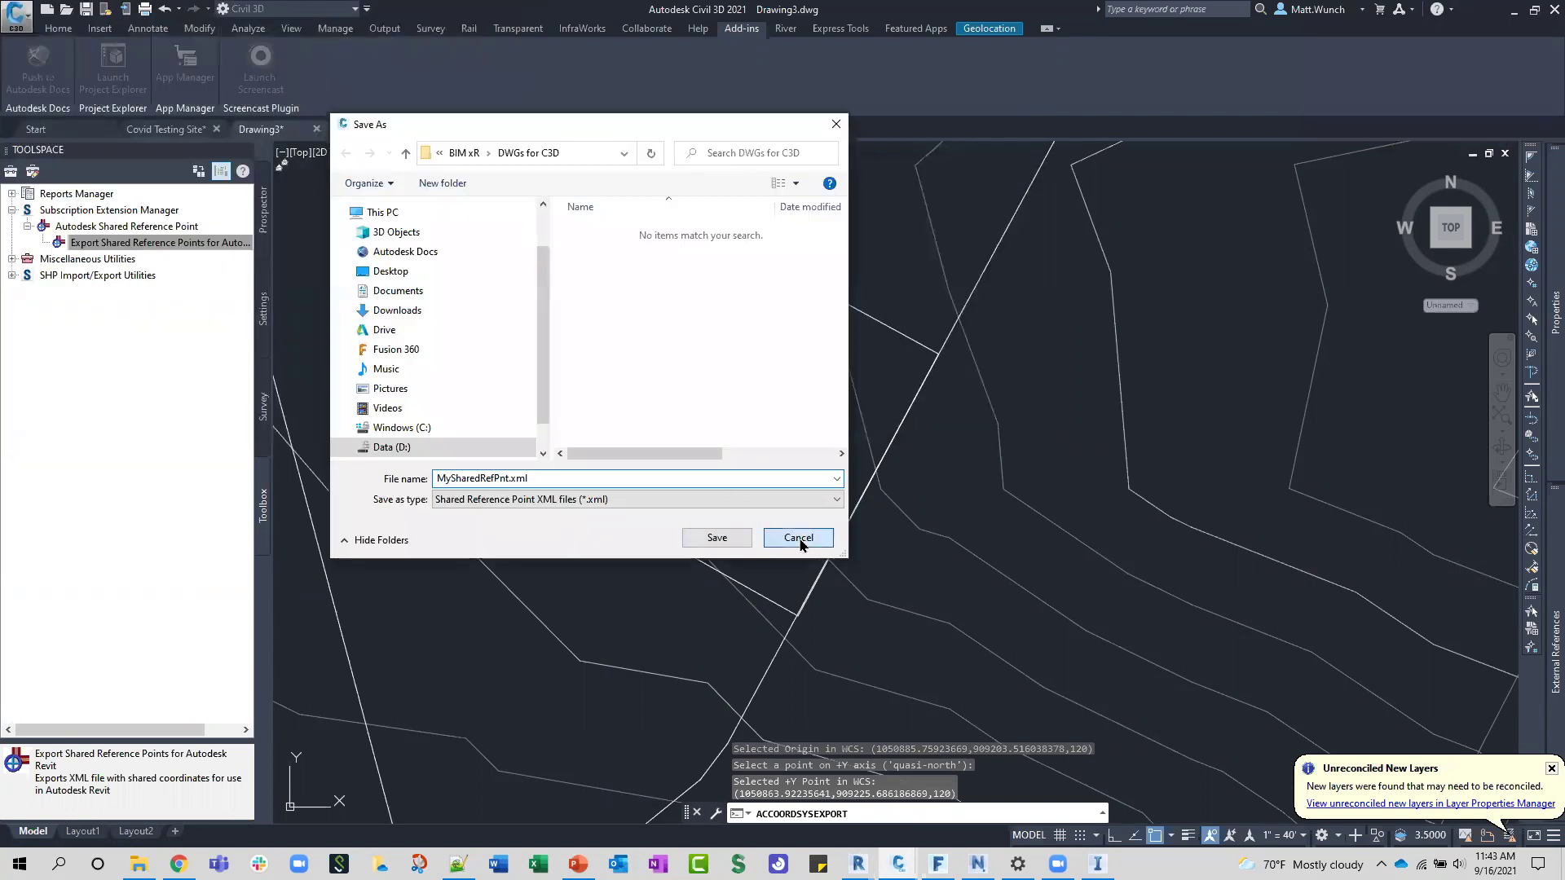
left_click(803, 534)
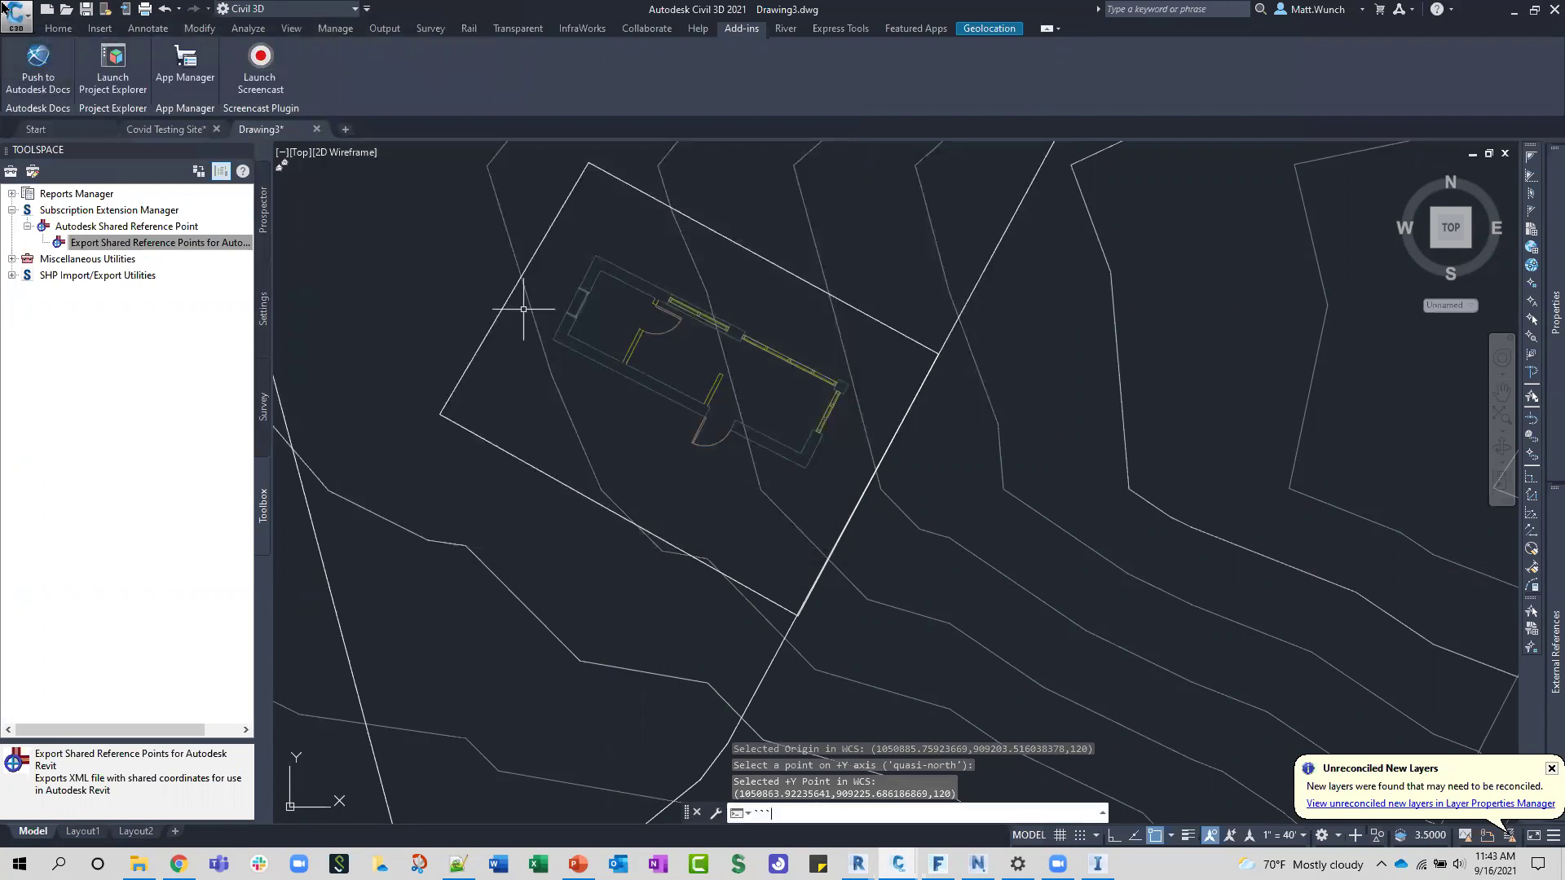
Step: Export a shared reference point in feet as MySharedRefPnt.xml, with the building's southeast corner as origin and its northern corner as +Y point
right_click(150, 244)
left_click(173, 261)
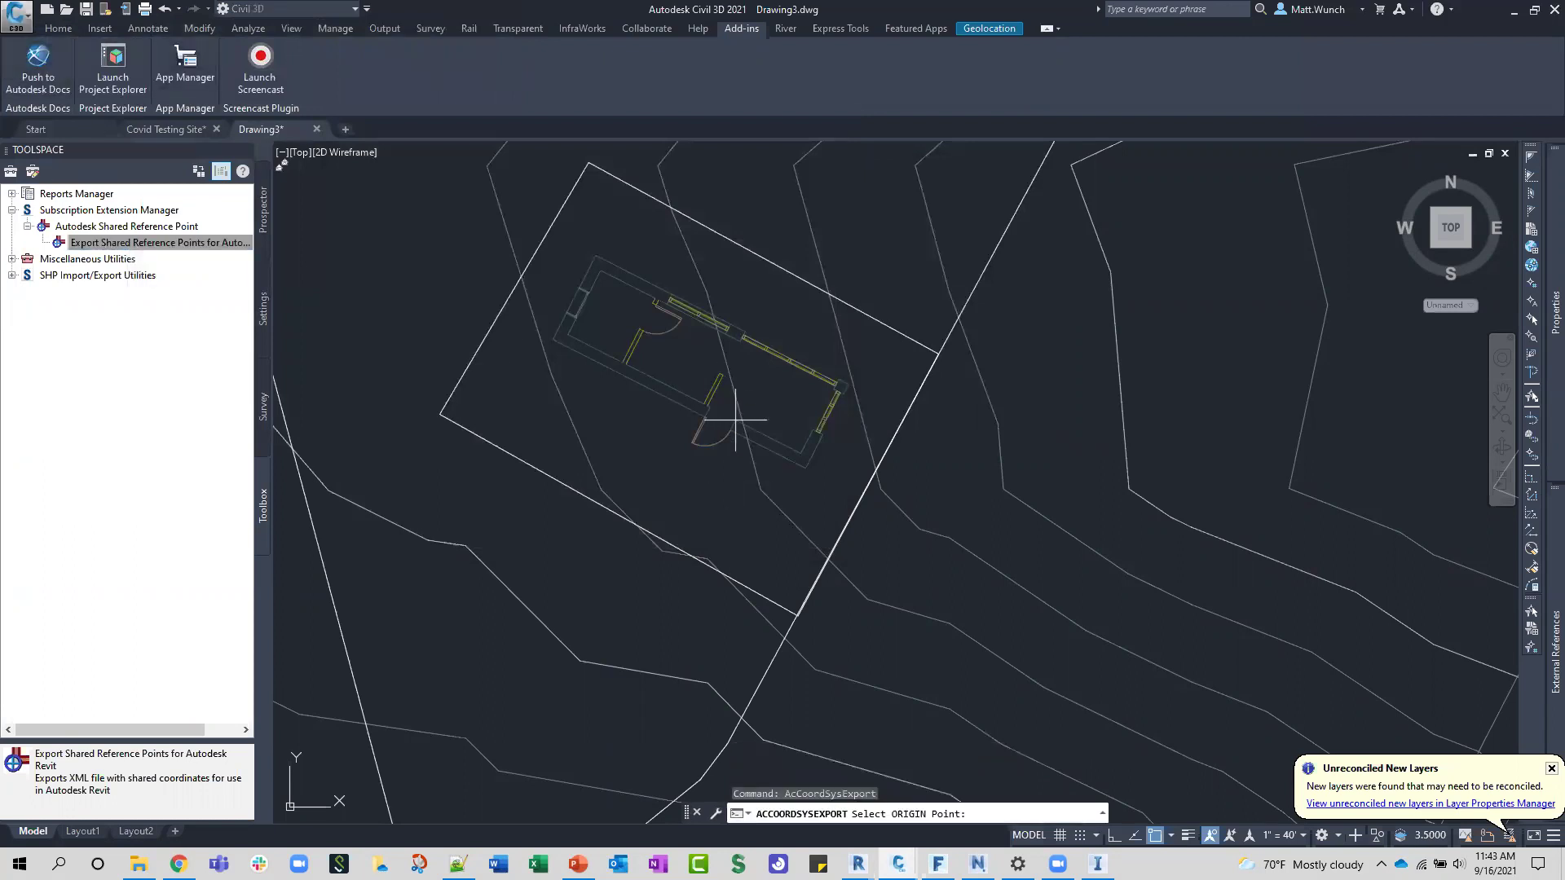
left_click(805, 466)
left_click(597, 255)
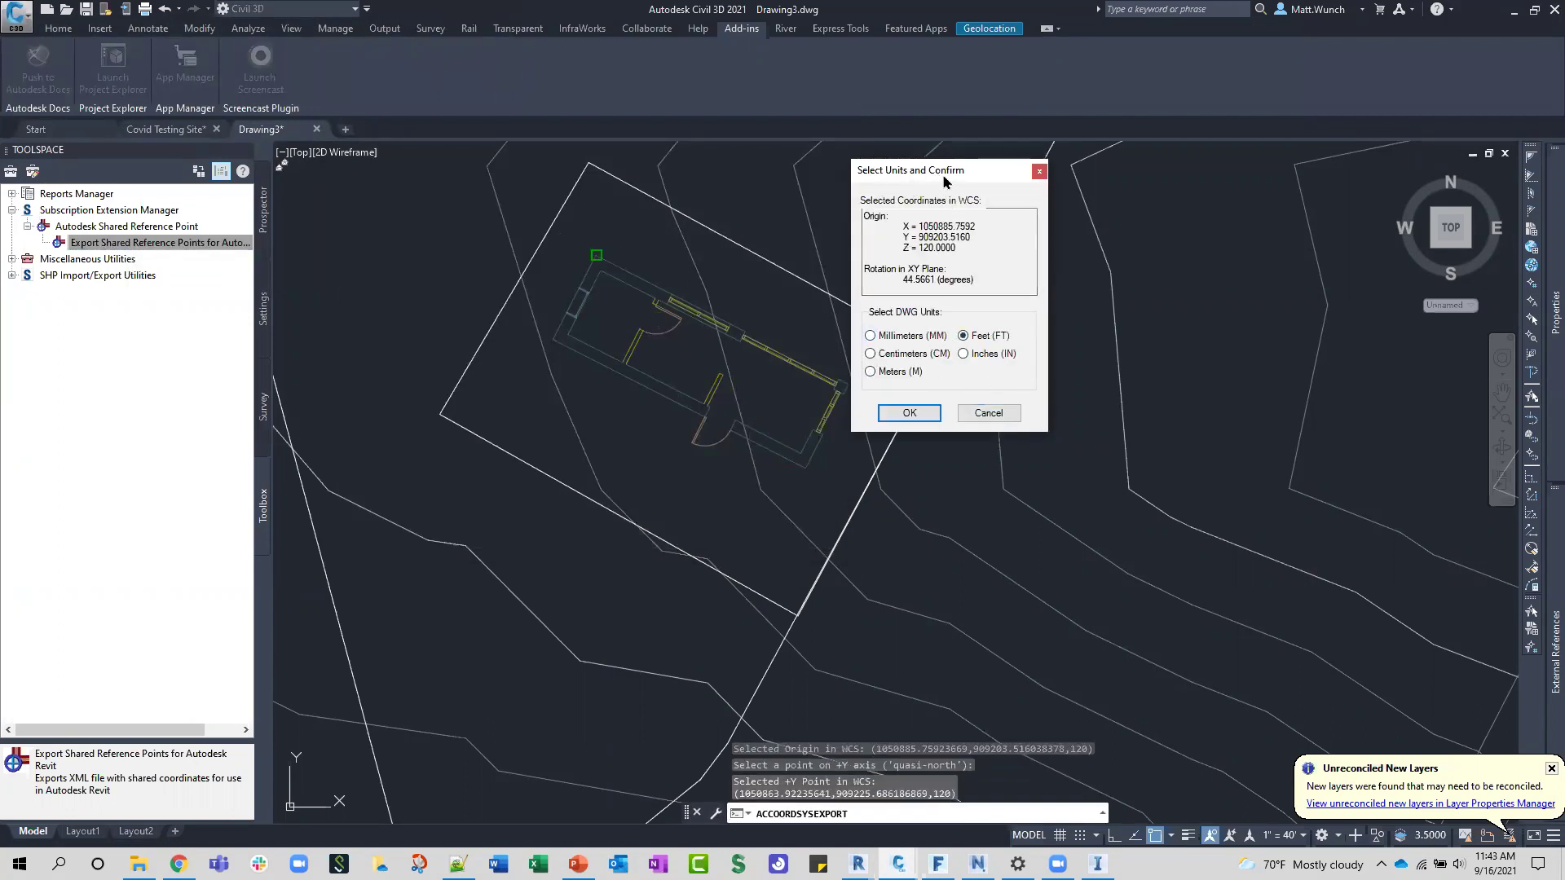
left_click_drag(892, 174, 837, 173)
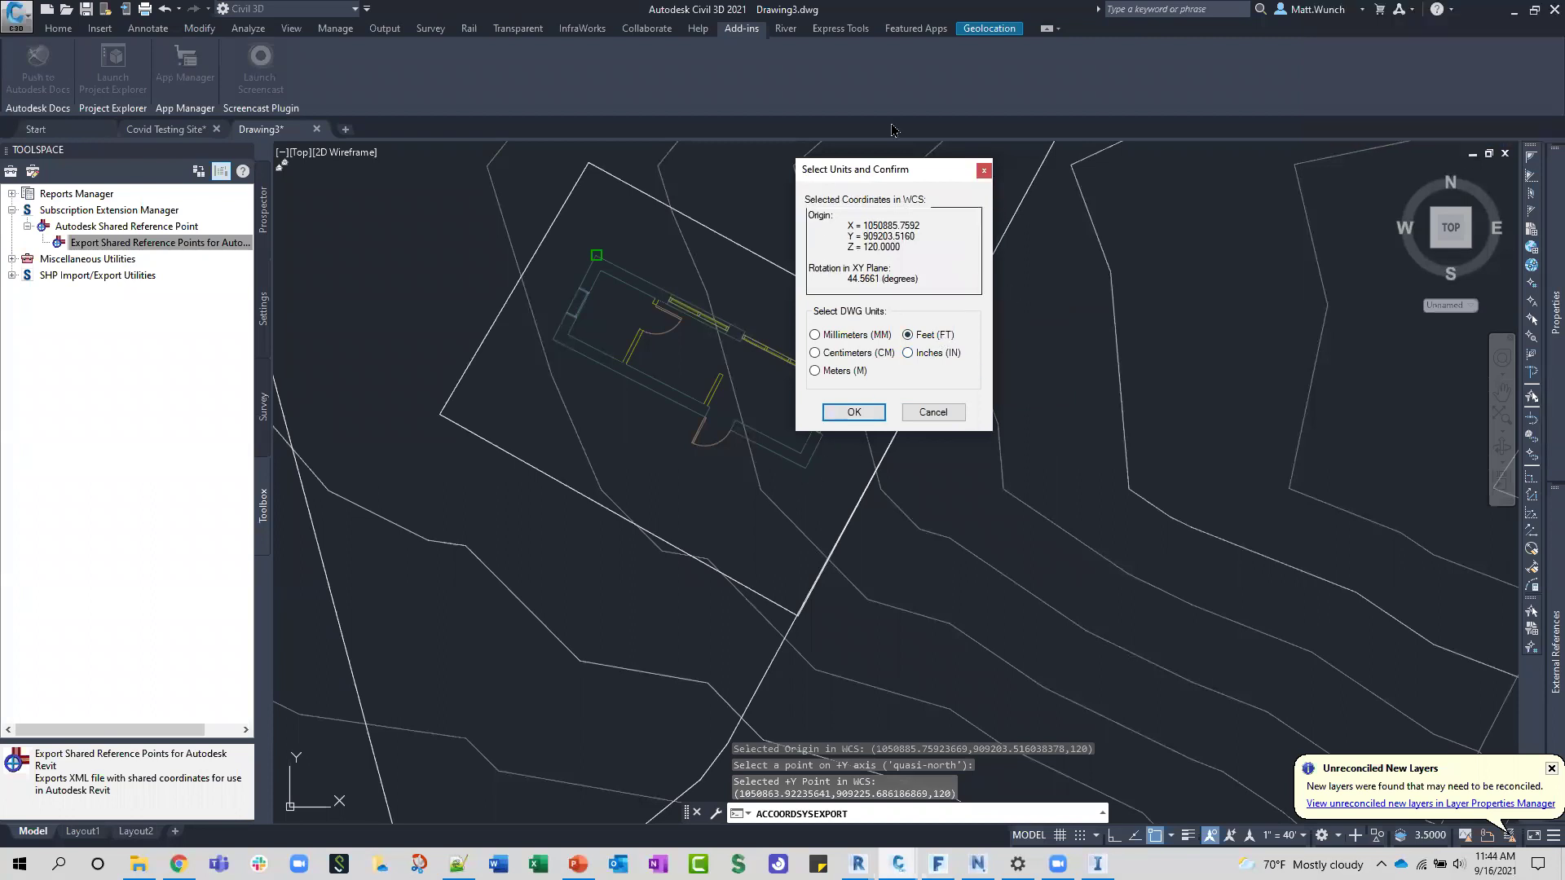
left_click_drag(893, 170, 823, 171)
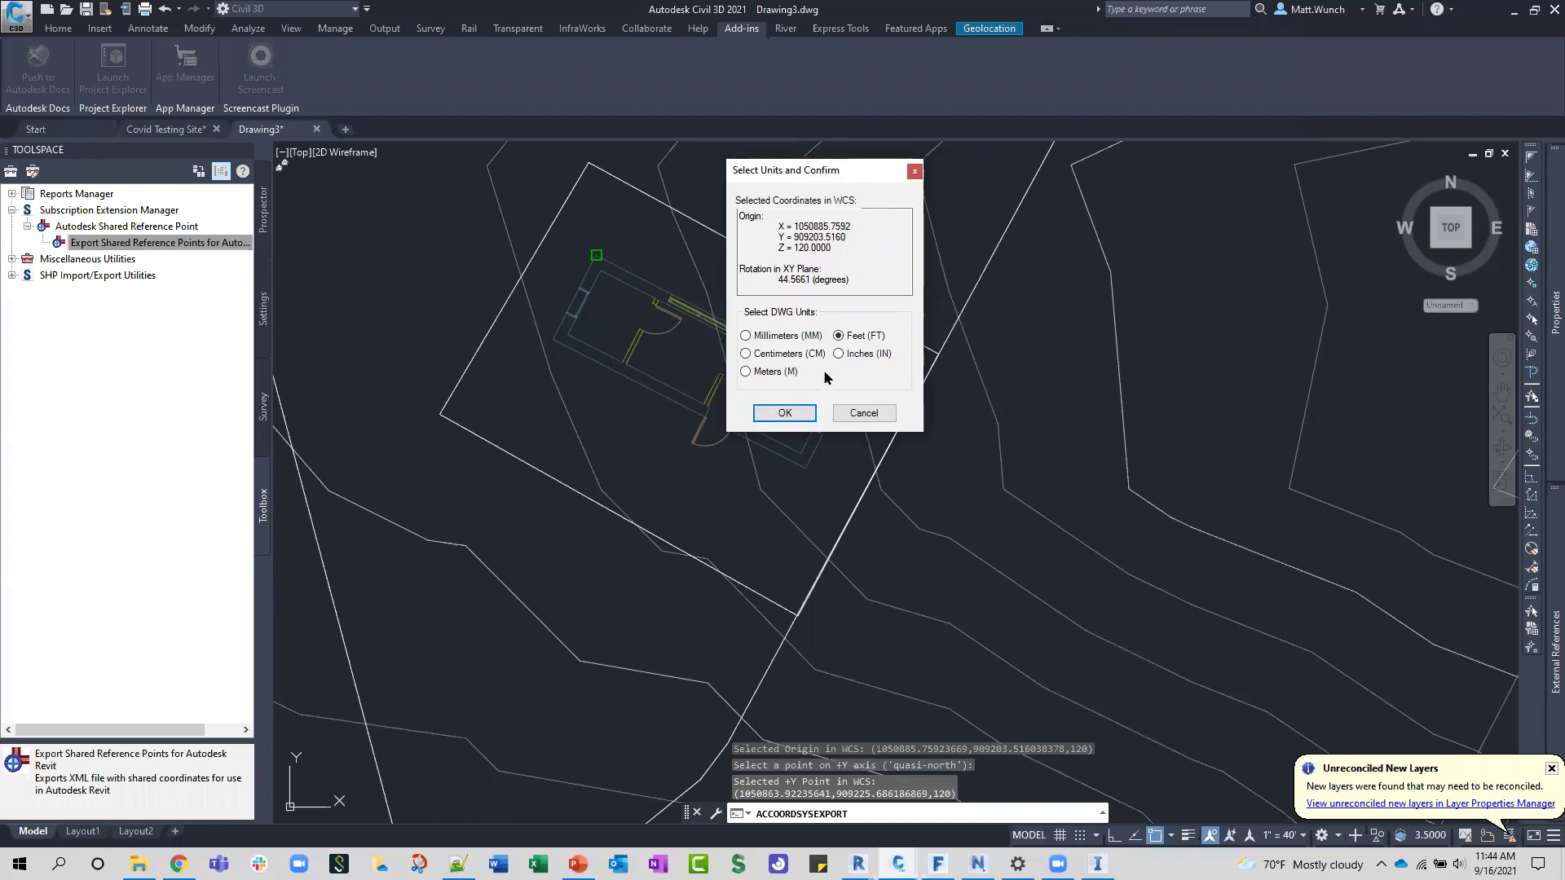
left_click(773, 416)
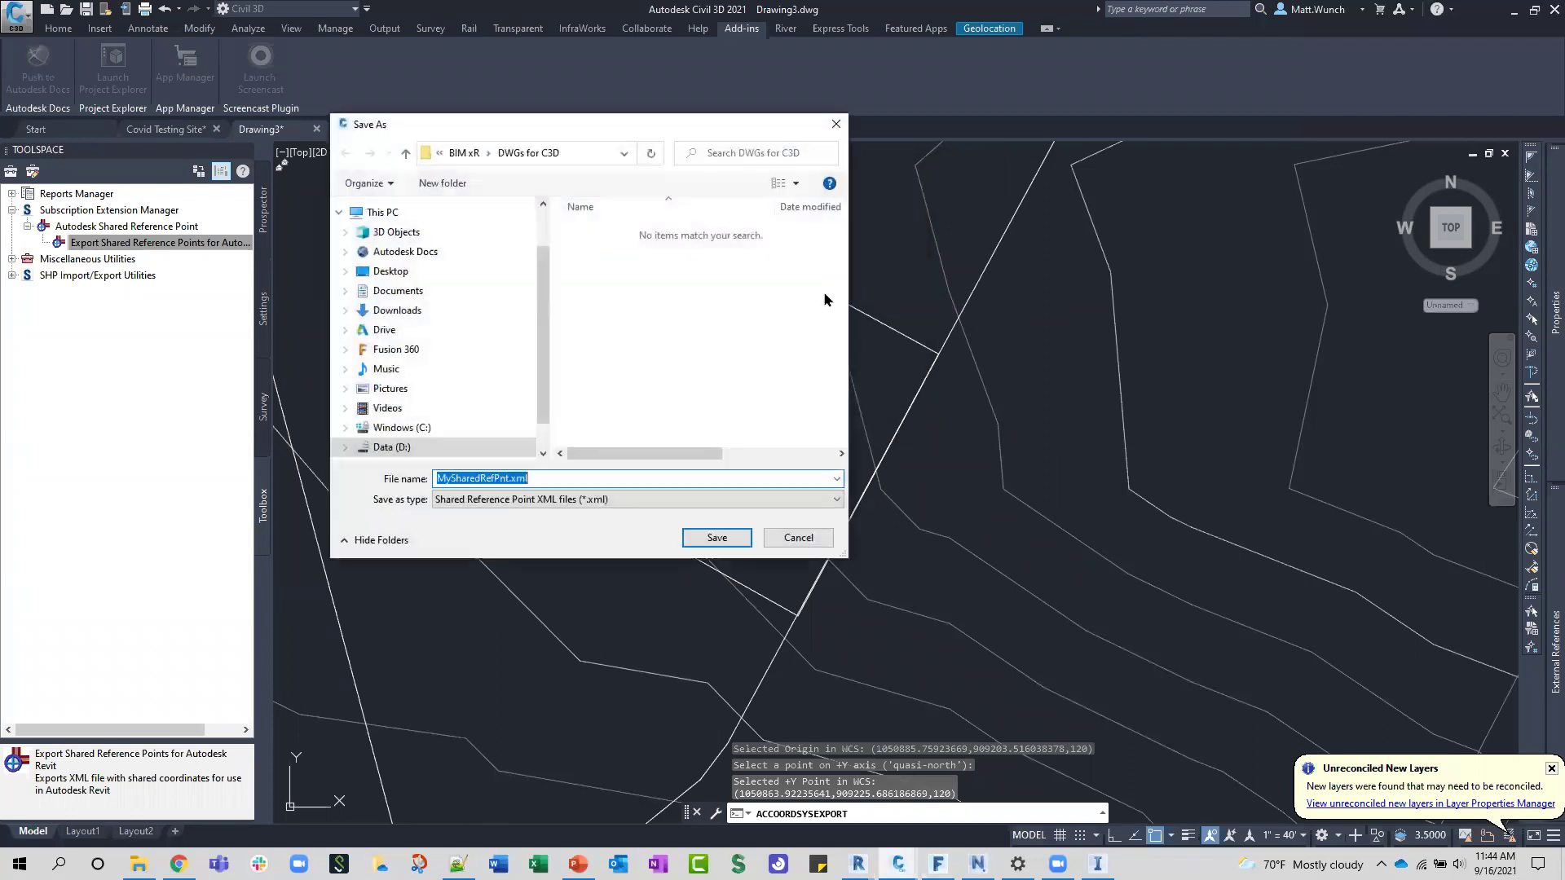
left_click(587, 478)
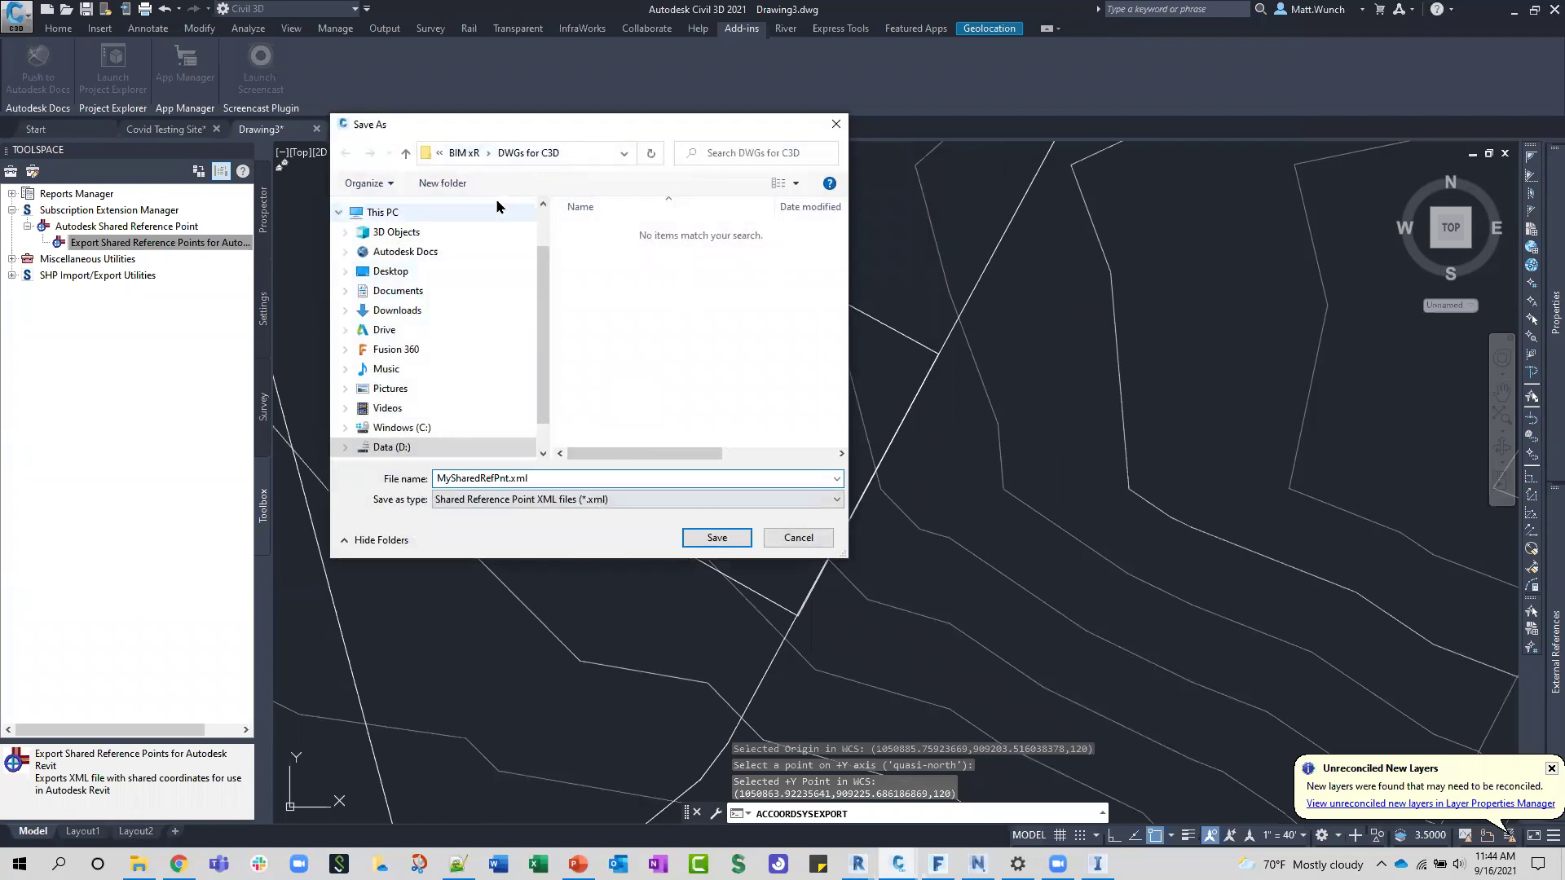
left_click(717, 538)
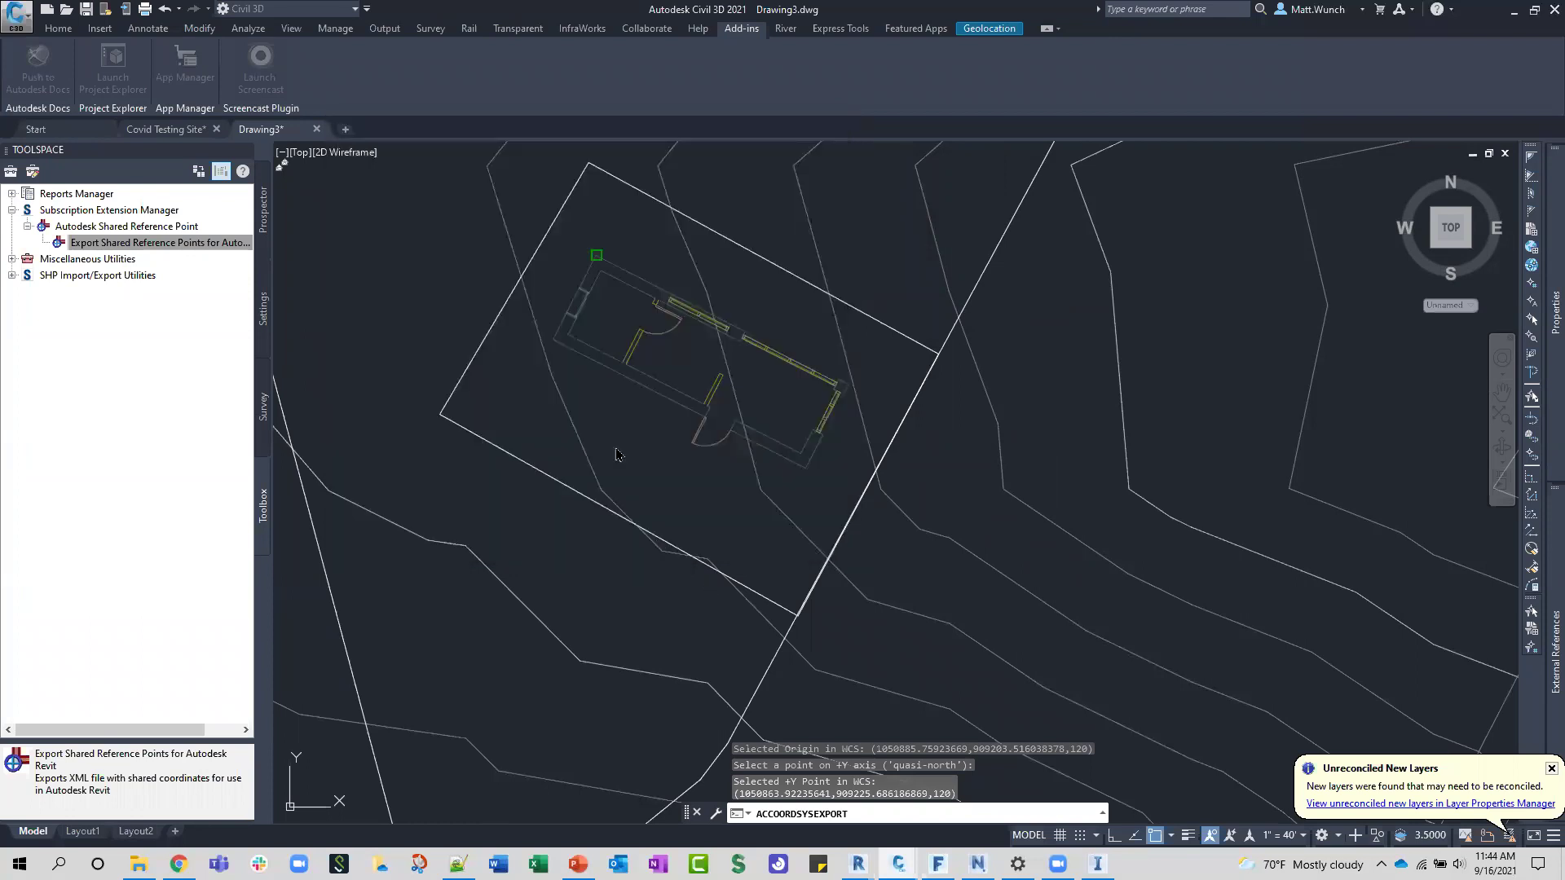
left_click(702, 353)
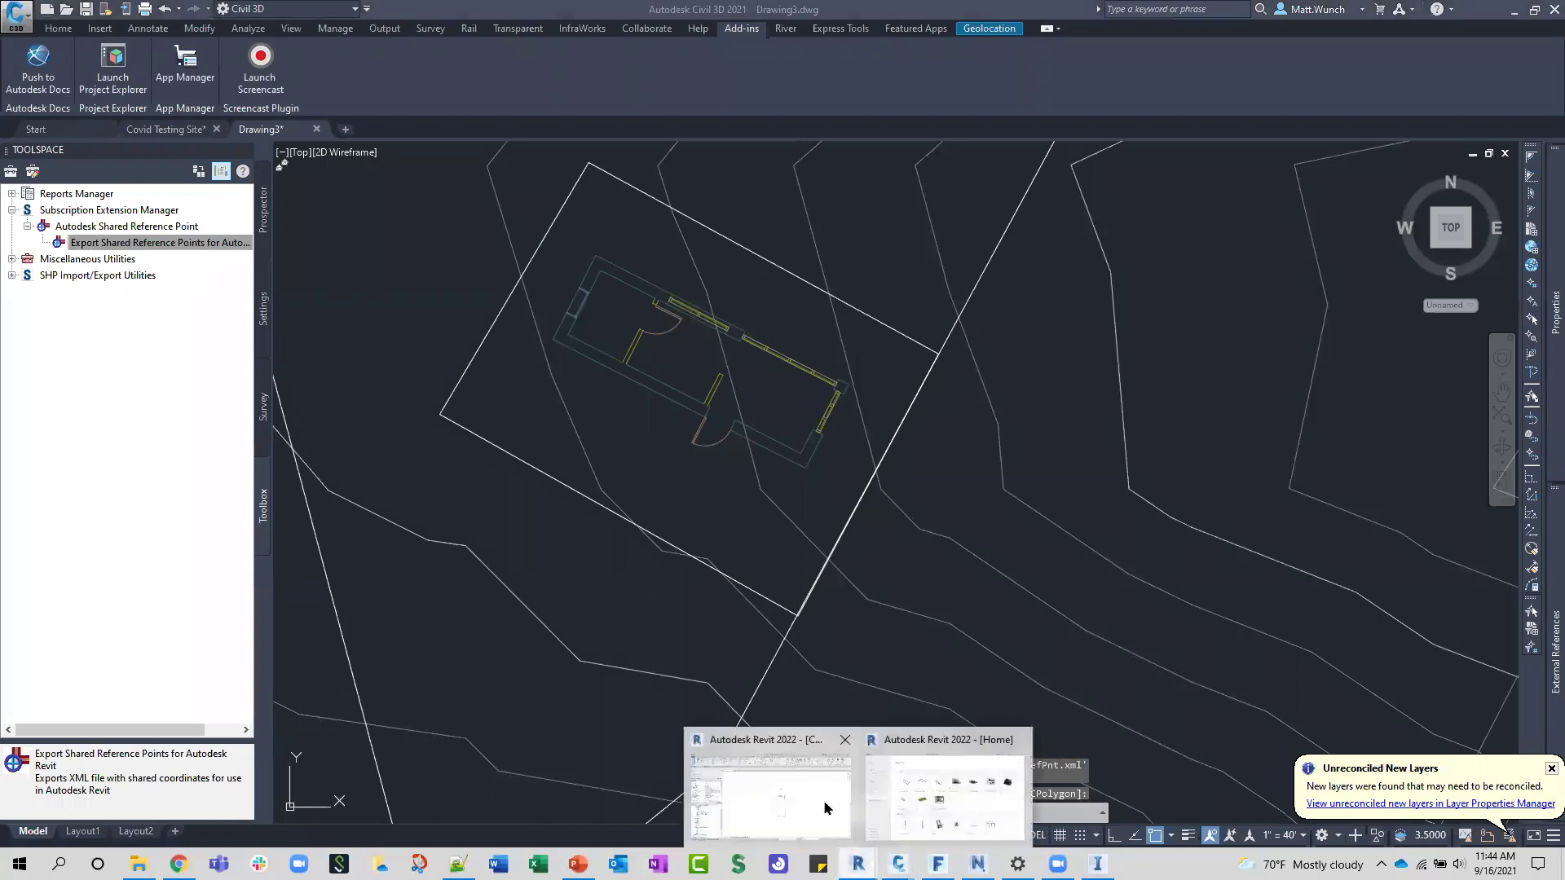
Step: Switch to Revit and start importing shared coordinates from XML, with the C3D Export plan's lower-left outer wall corner as origin
key("alt+Tab")
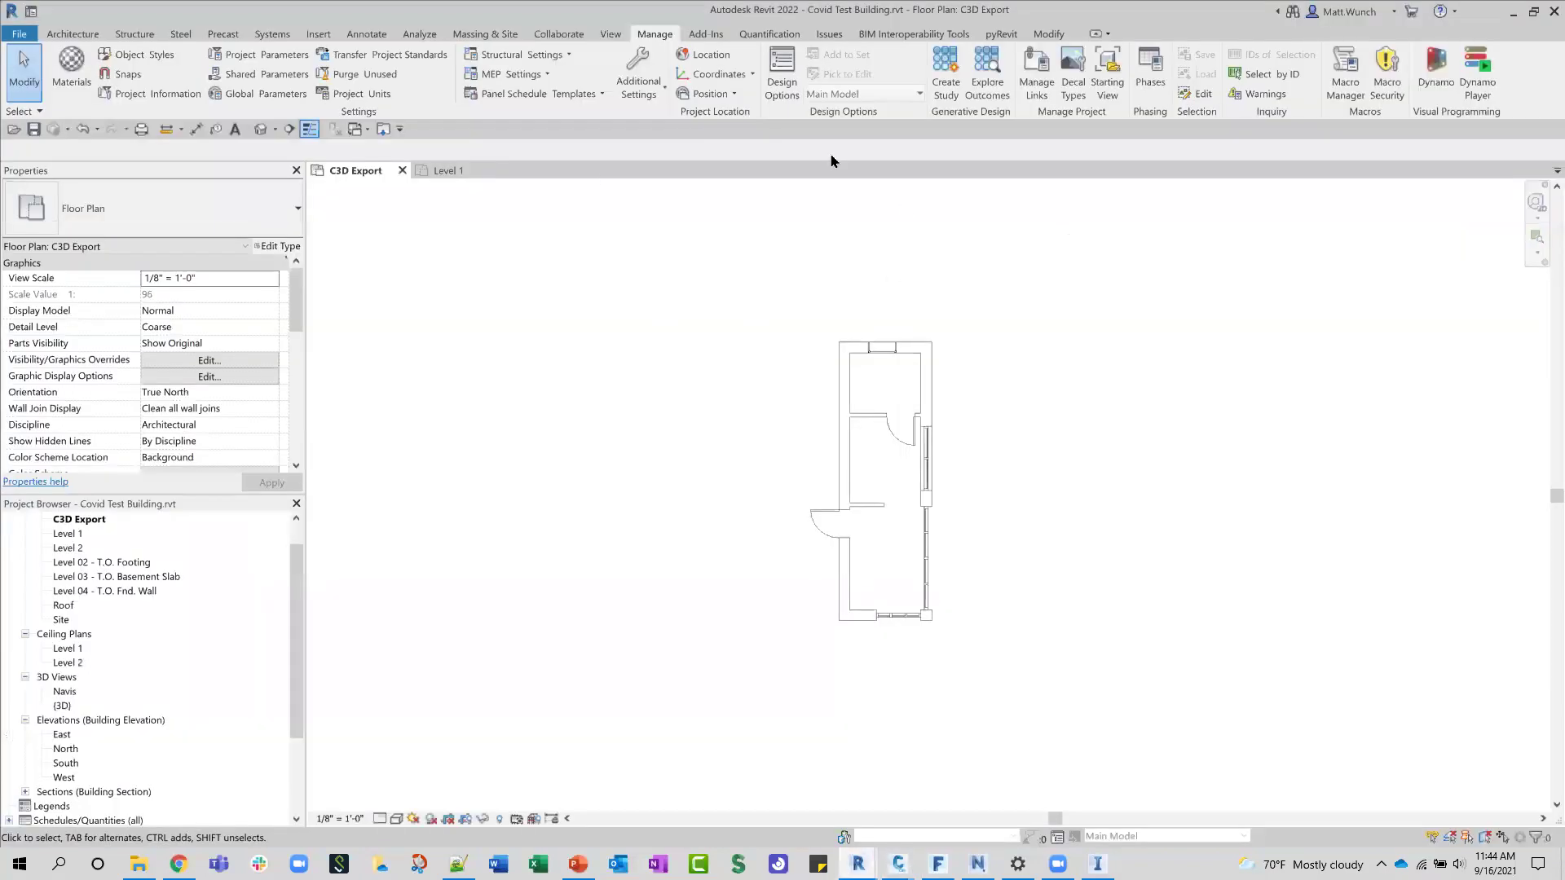
left_click(704, 34)
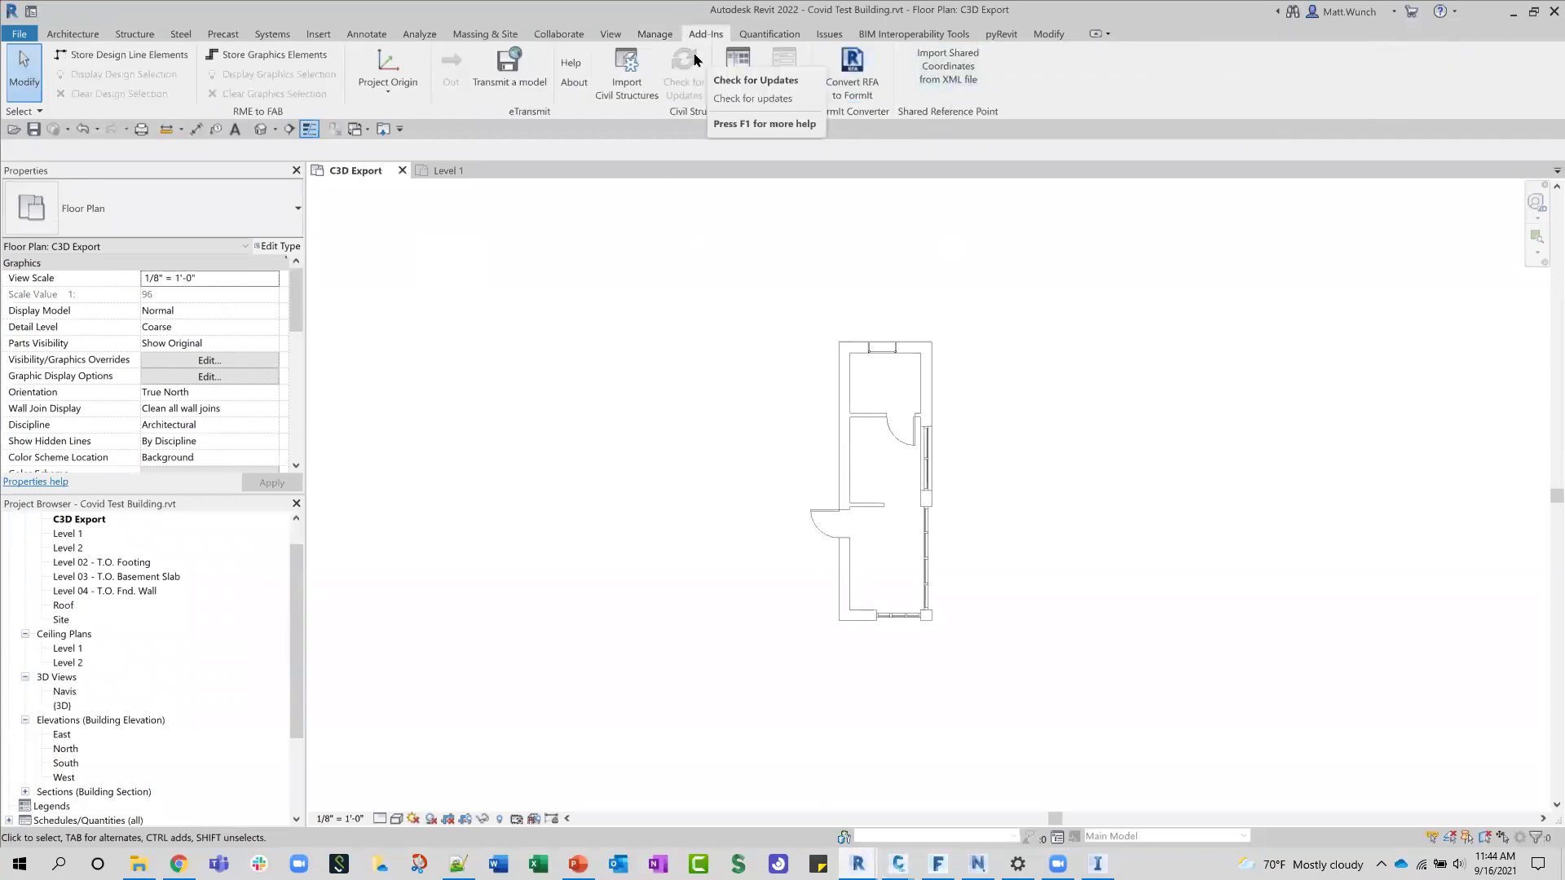
left_click(964, 77)
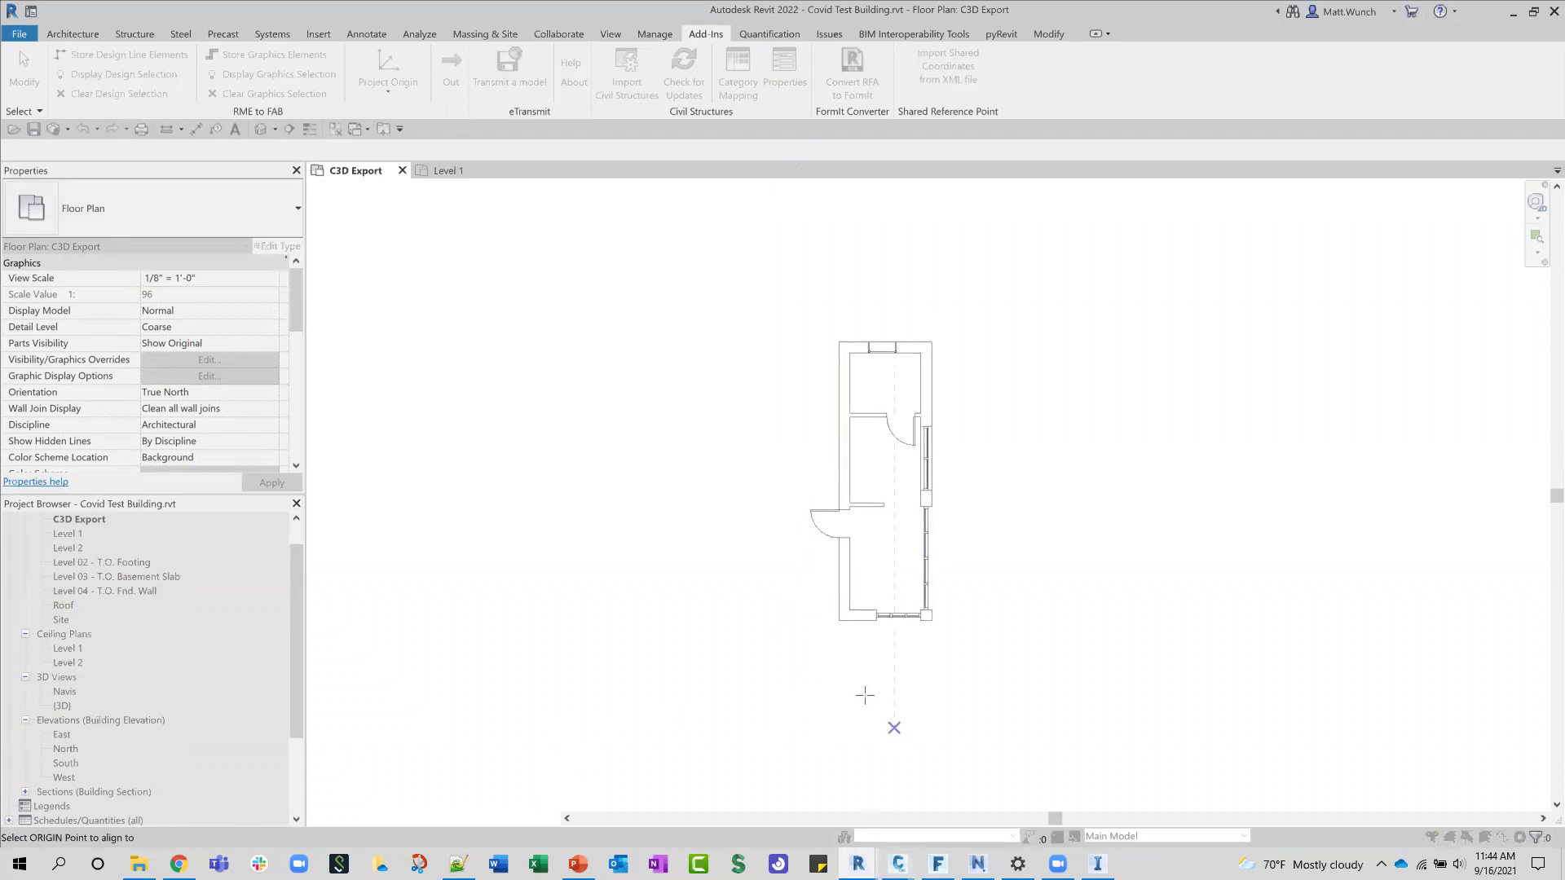
scroll(848, 624, "up", 4)
middle_click_drag(848, 624, 770, 625)
scroll(762, 628, "up", 1)
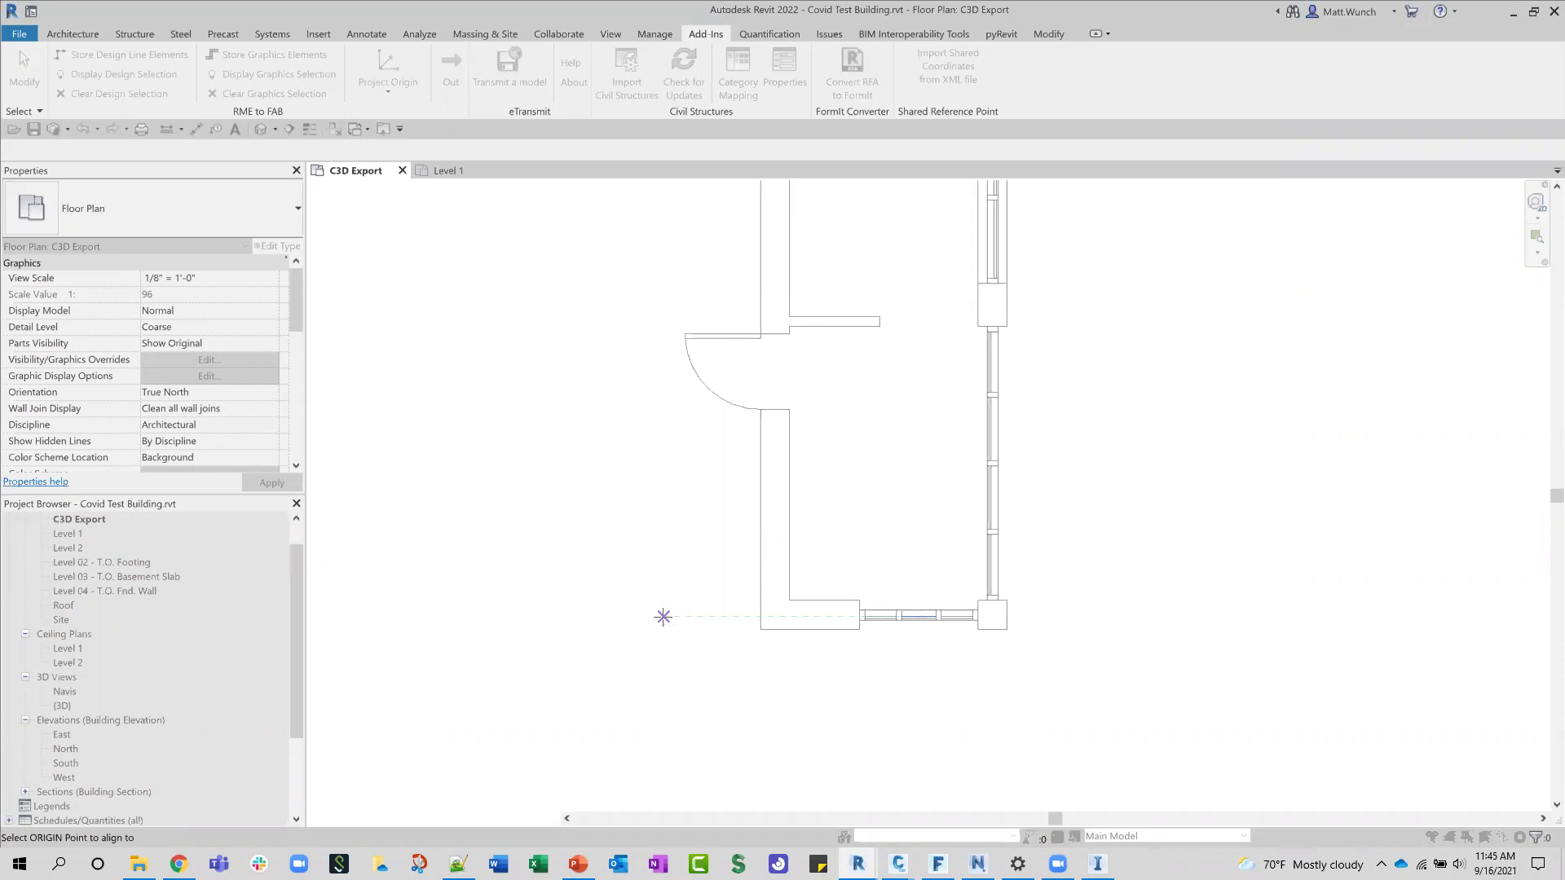
scroll(679, 583, "down", 4)
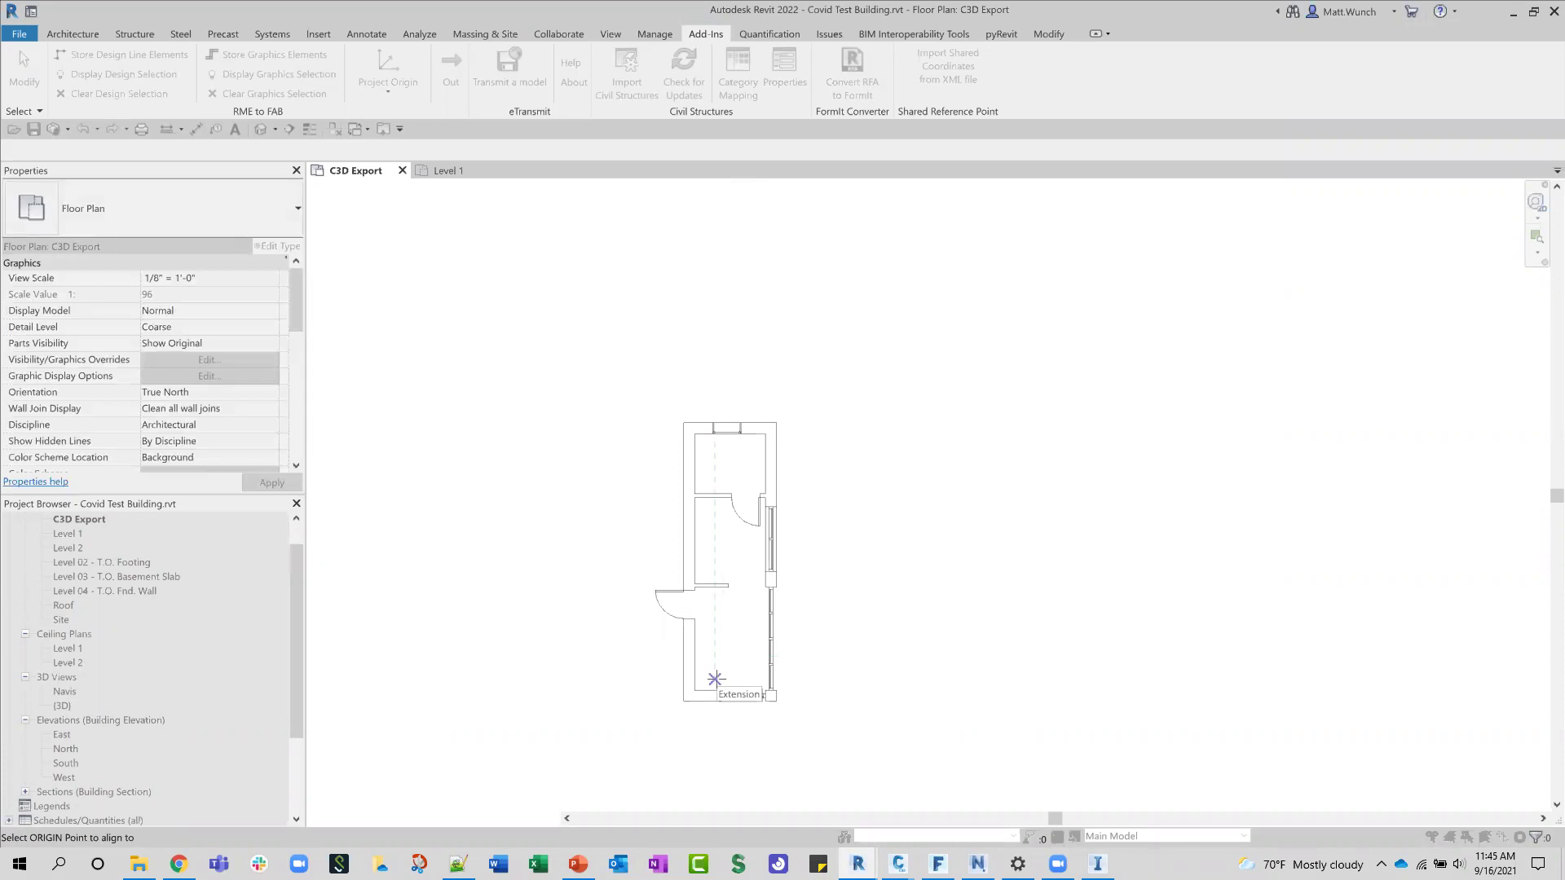
scroll(714, 673, "up", 2)
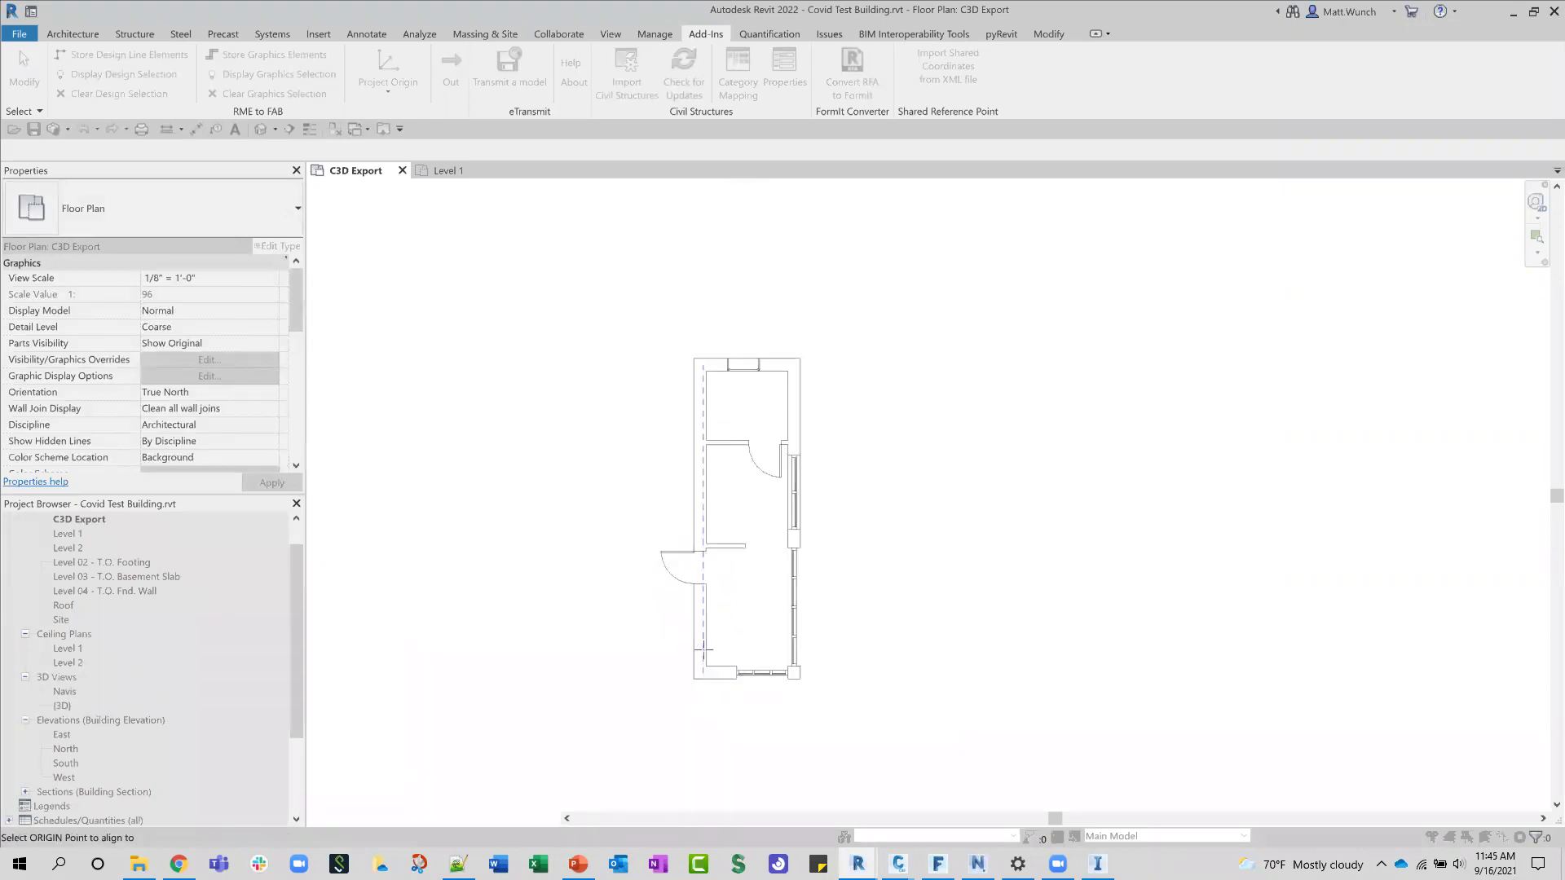
scroll(708, 659, "up", 3)
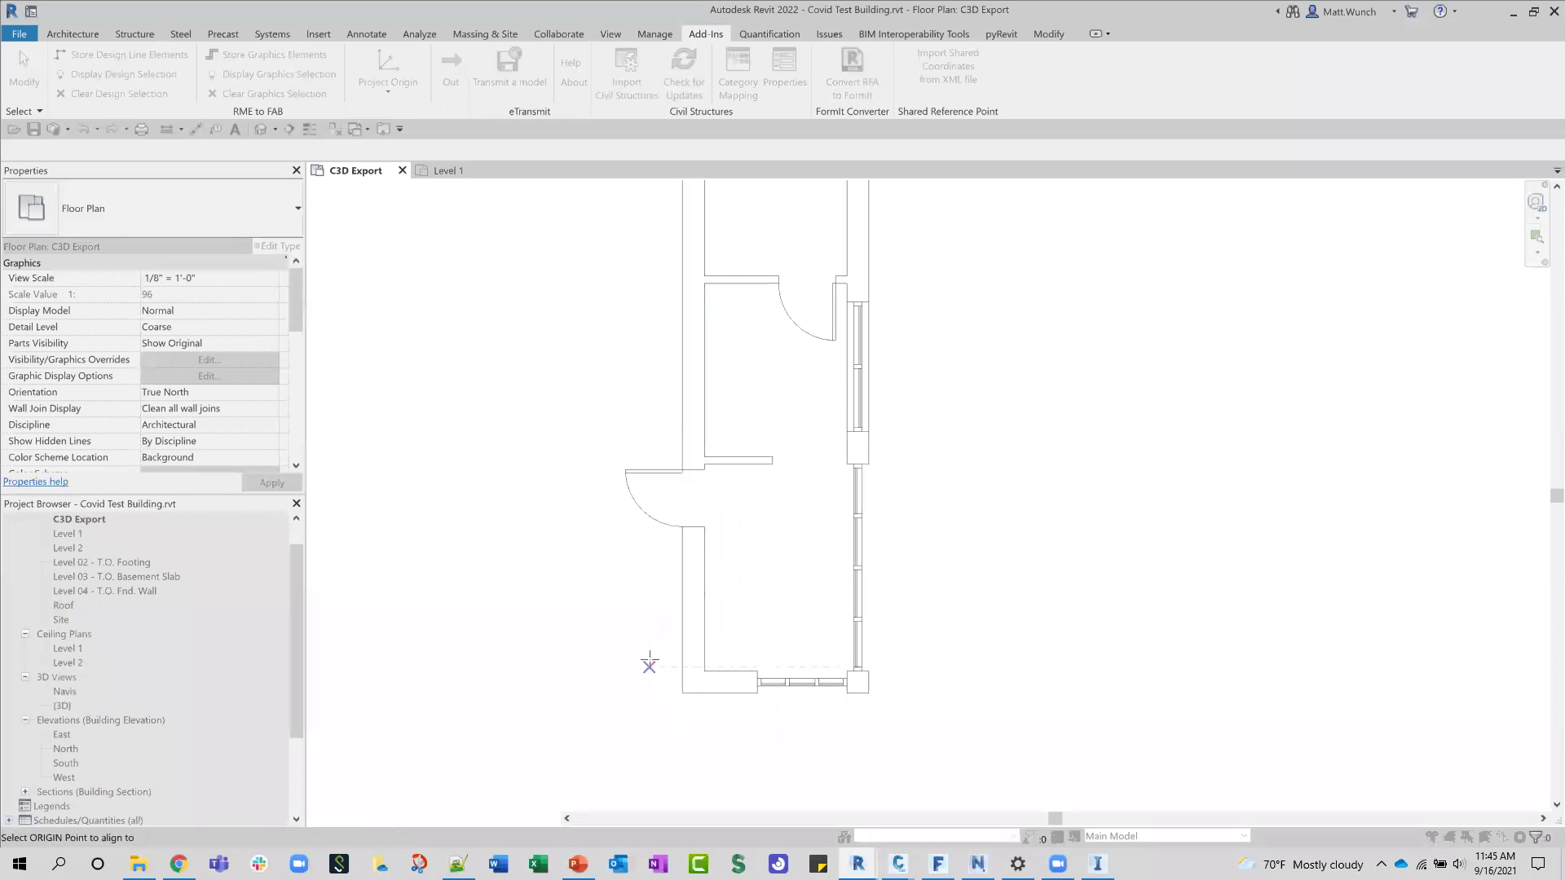
middle_click_drag(665, 570, 665, 660)
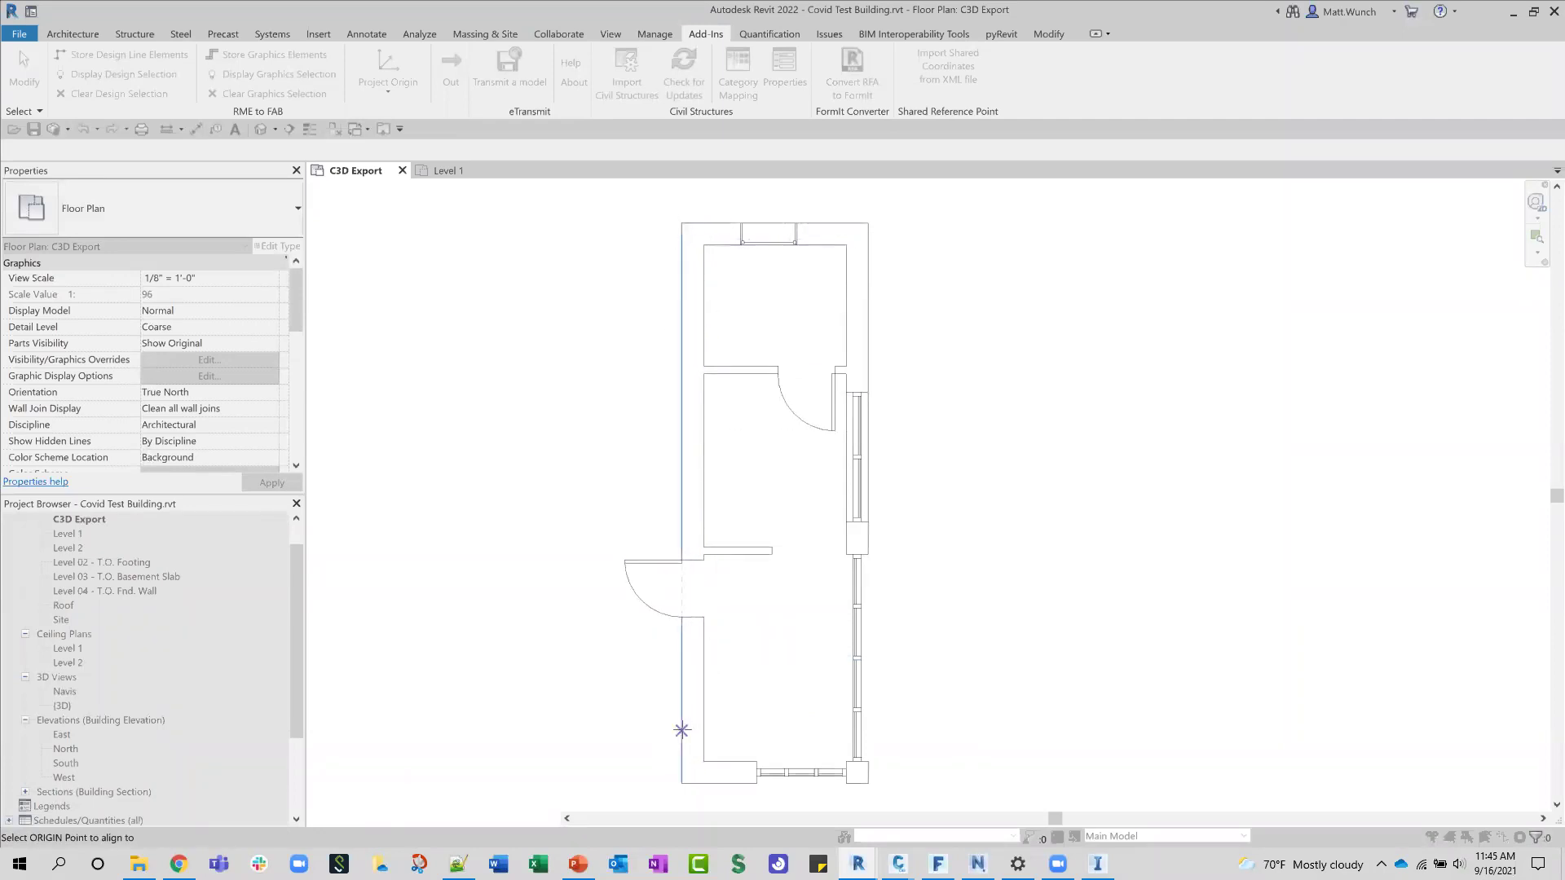
scroll(698, 744, "up", 3)
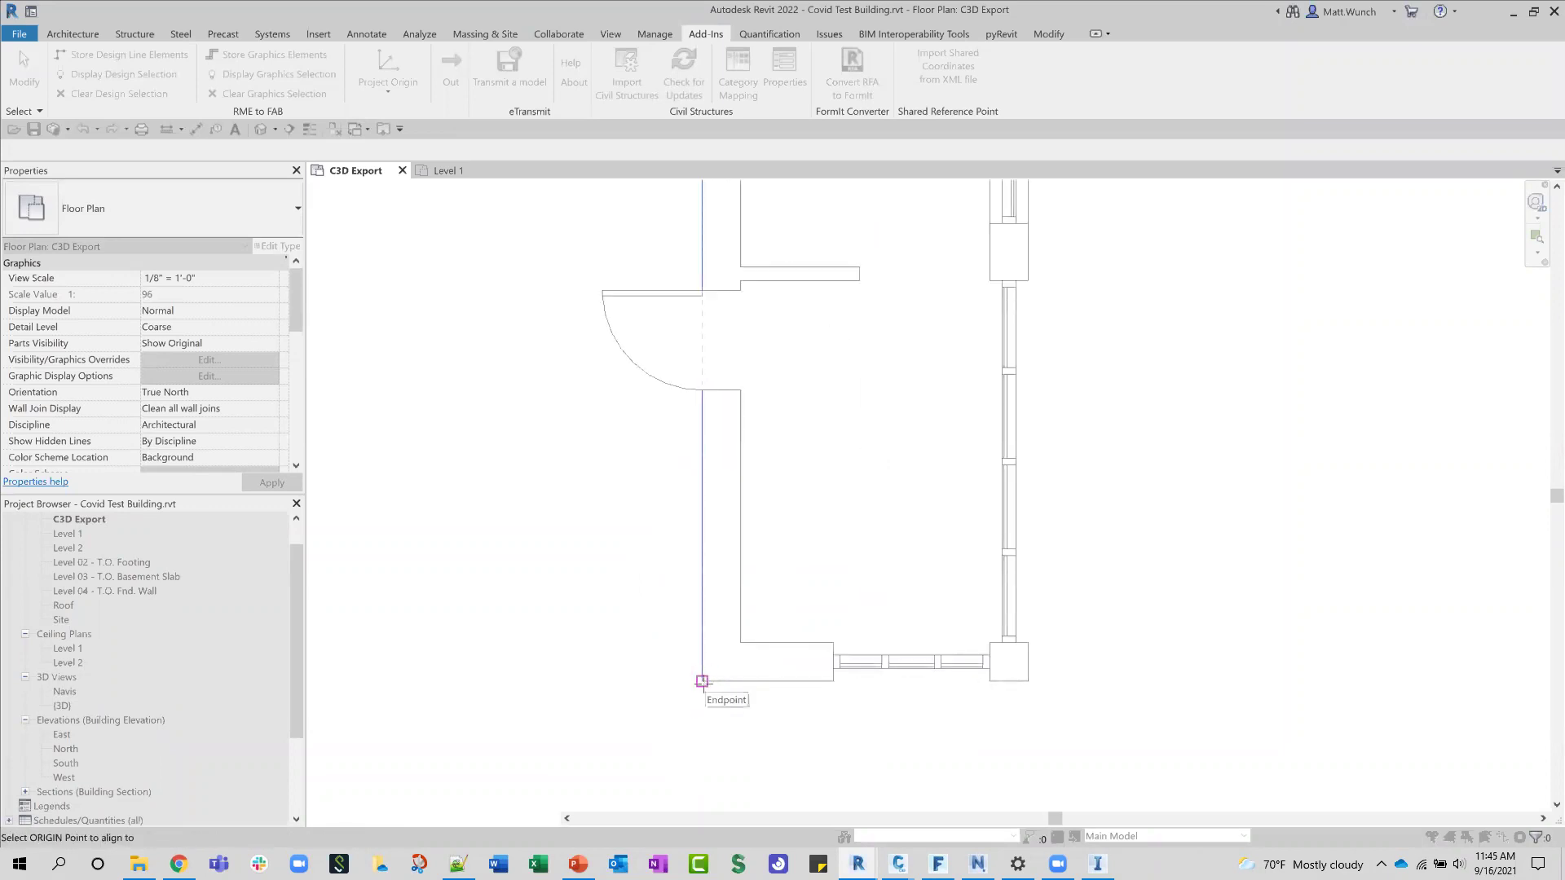
left_click(702, 680)
Step: Set the building's upper-right outer corner as the +Y point and create the new shared coordinates from MySharedRefPnt.xml
scroll(601, 657, "down", 4)
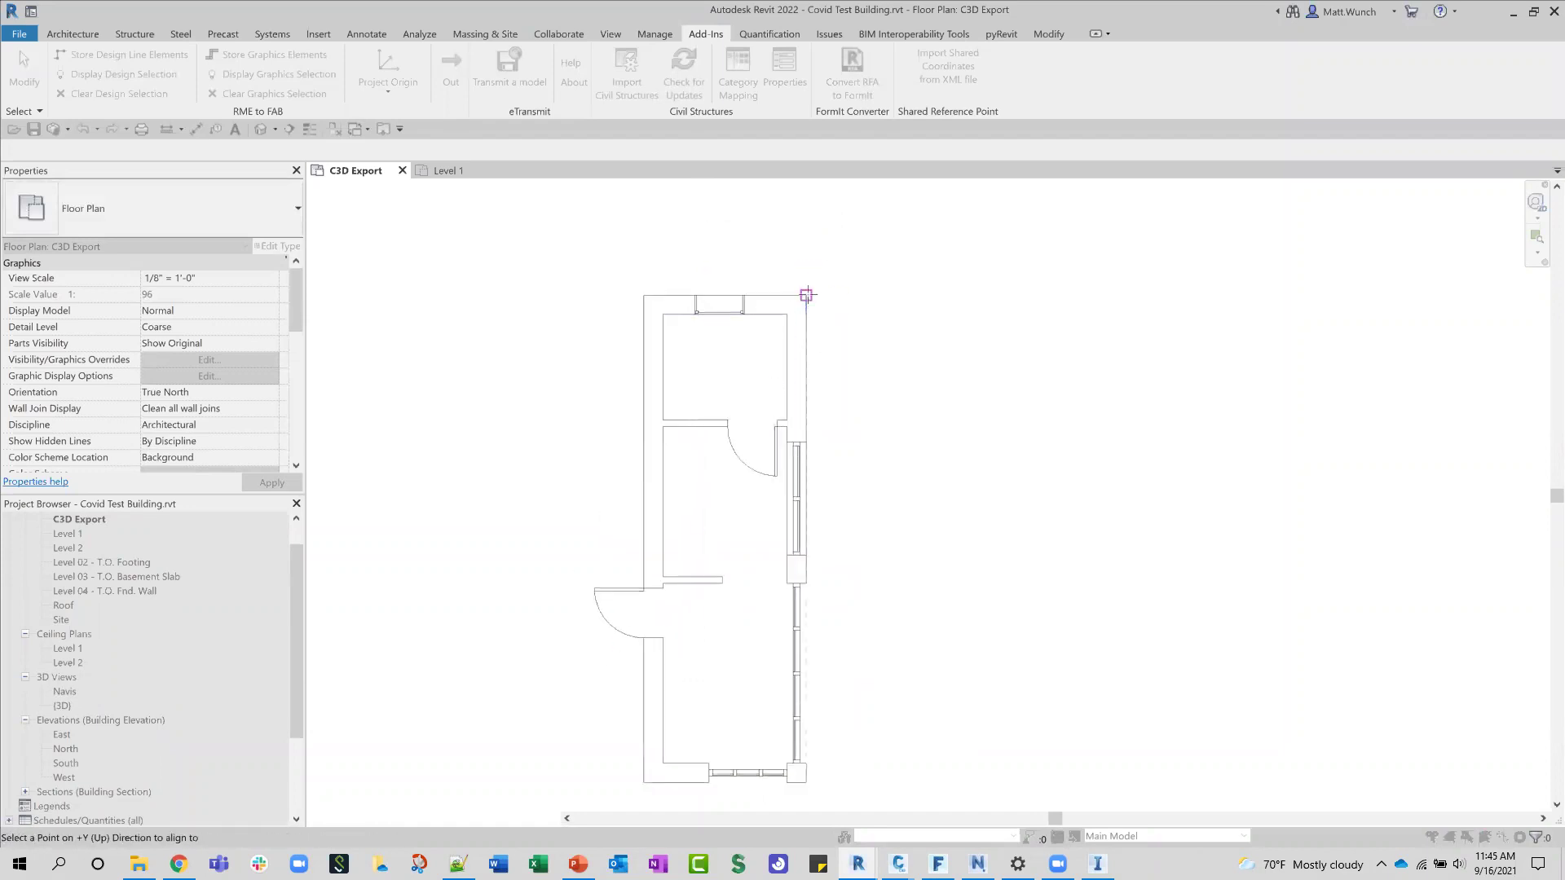
left_click(800, 300)
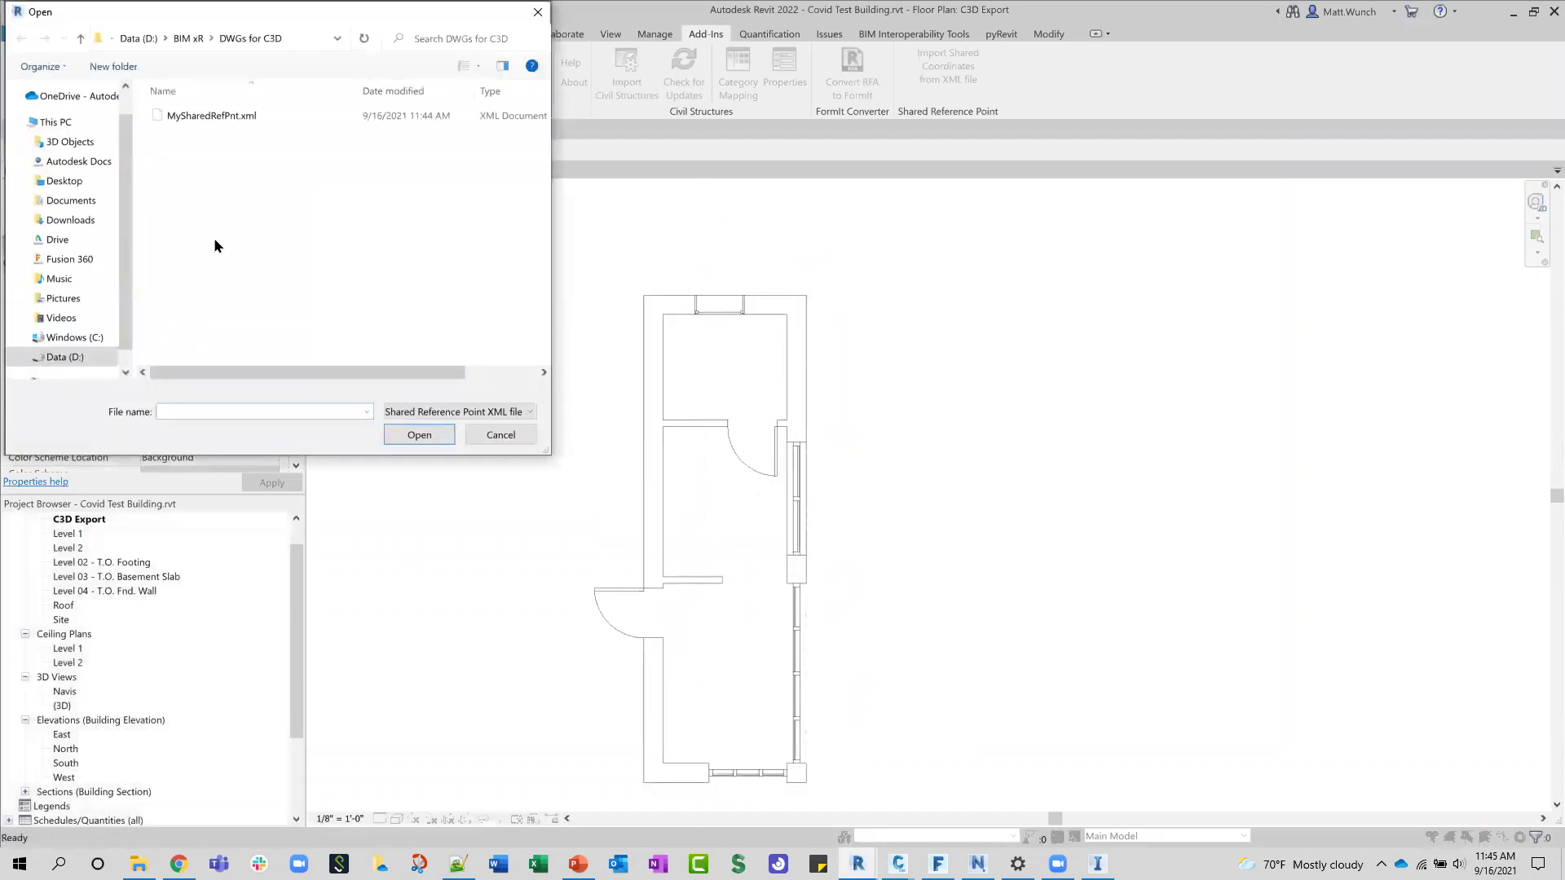
left_click(225, 119)
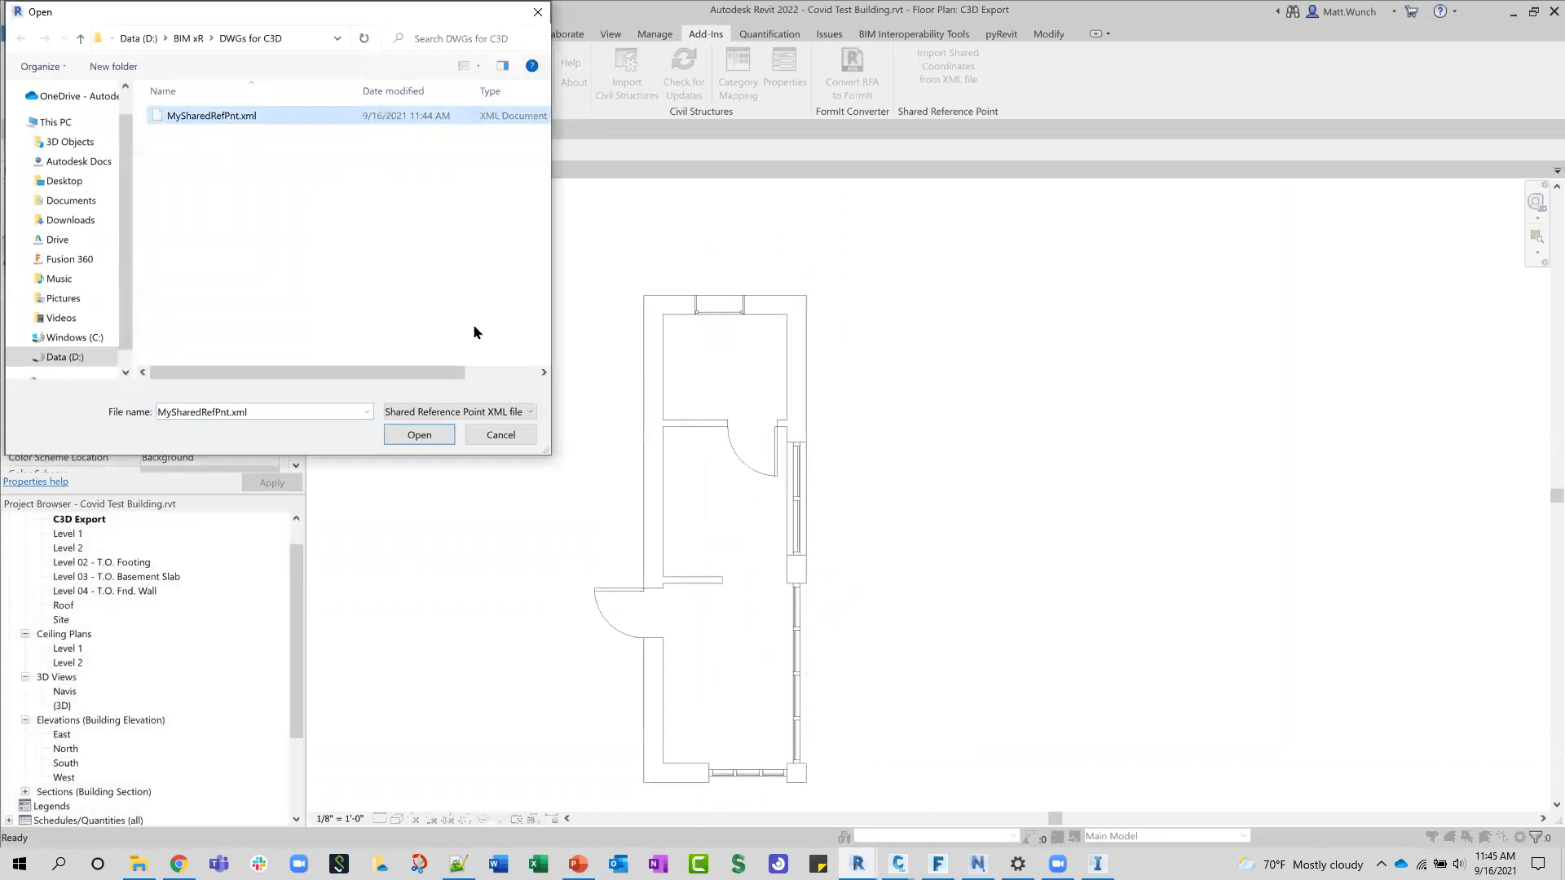
left_click(419, 437)
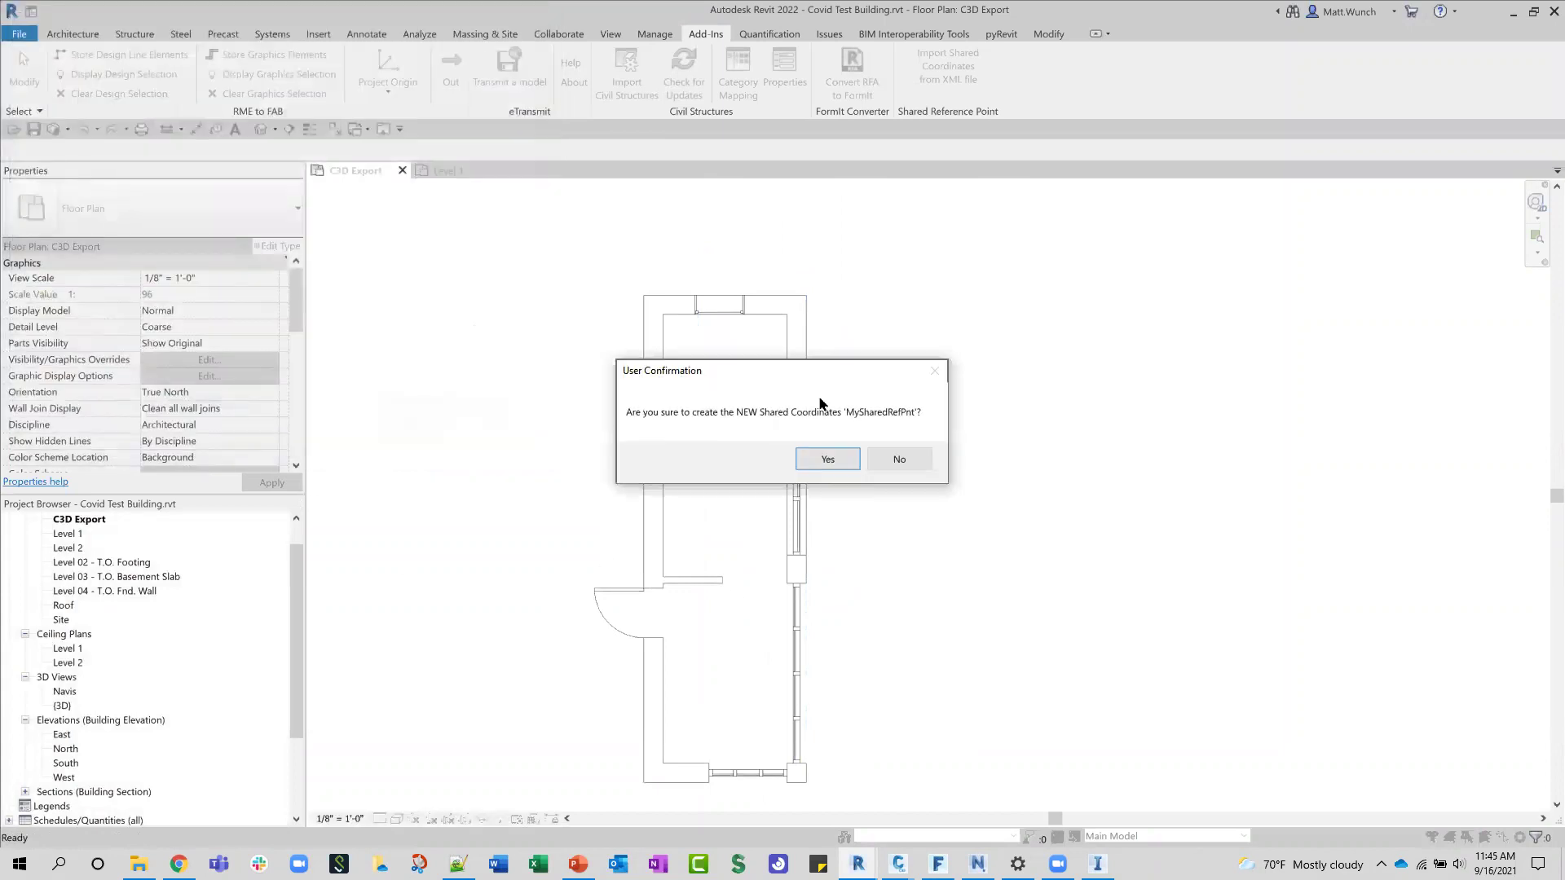
left_click_drag(765, 386, 907, 383)
left_click(954, 451)
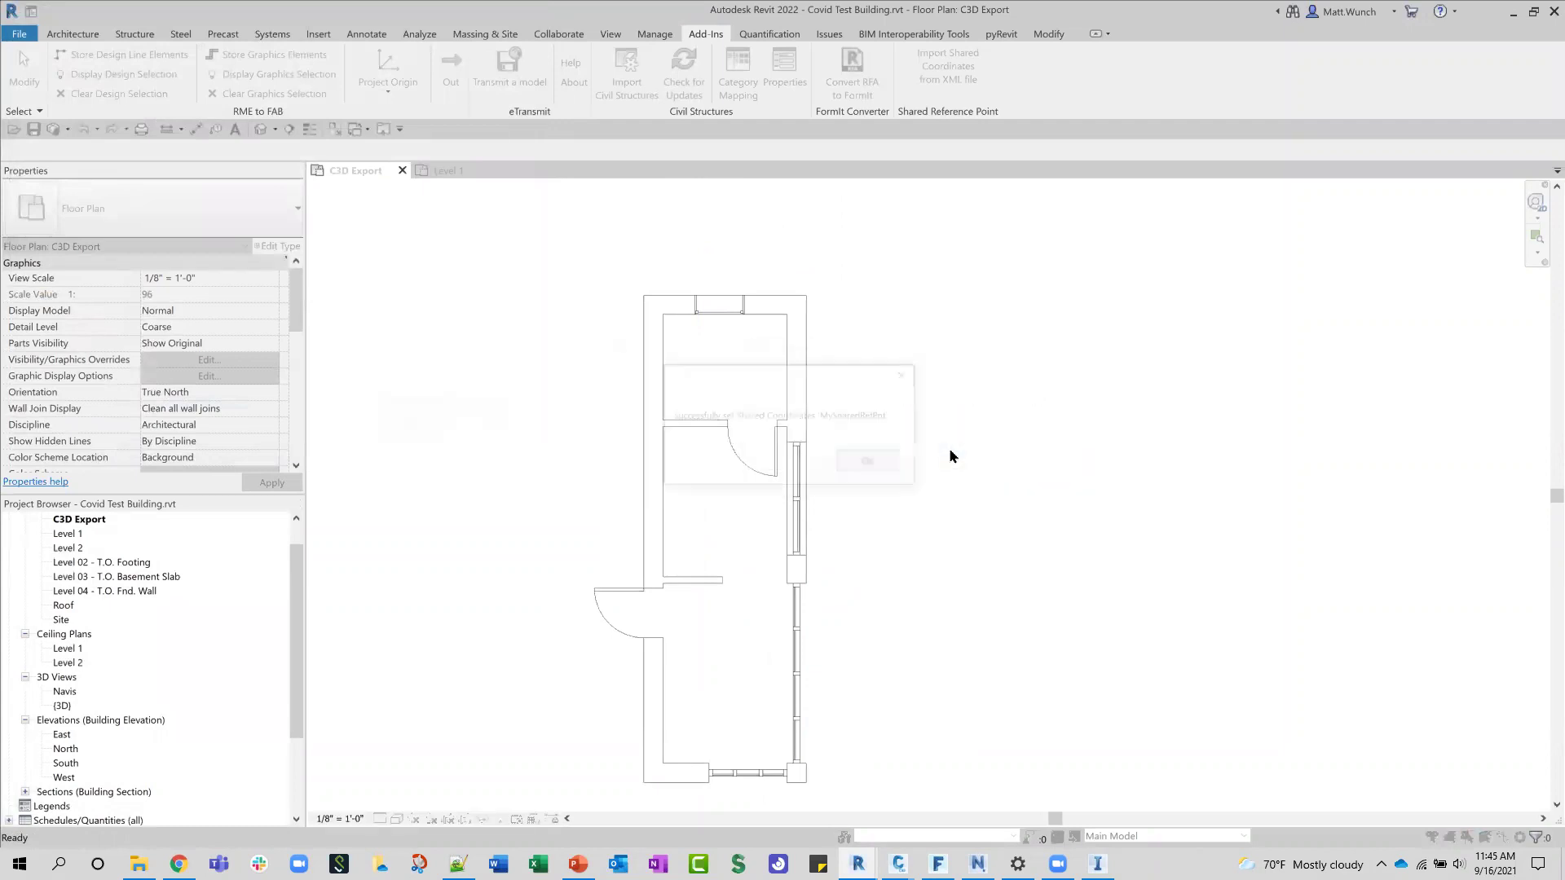
left_click(880, 458)
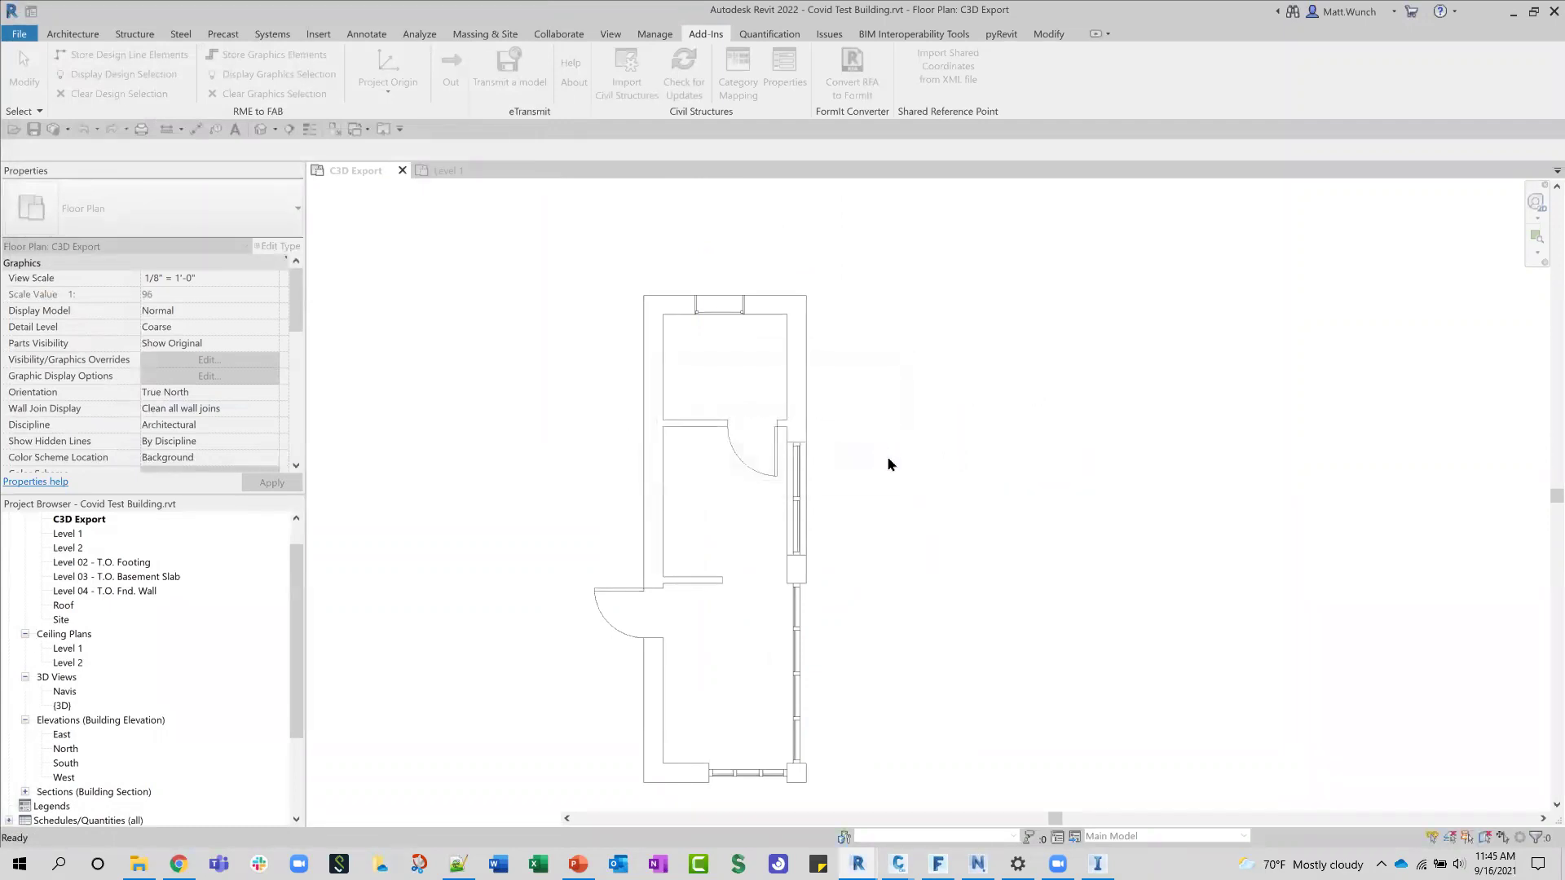
Step: Compare the building's orientation with Drawing3 in Civil 3D and return to the C3D Export plan in Revit
scroll(888, 457, "down", 3)
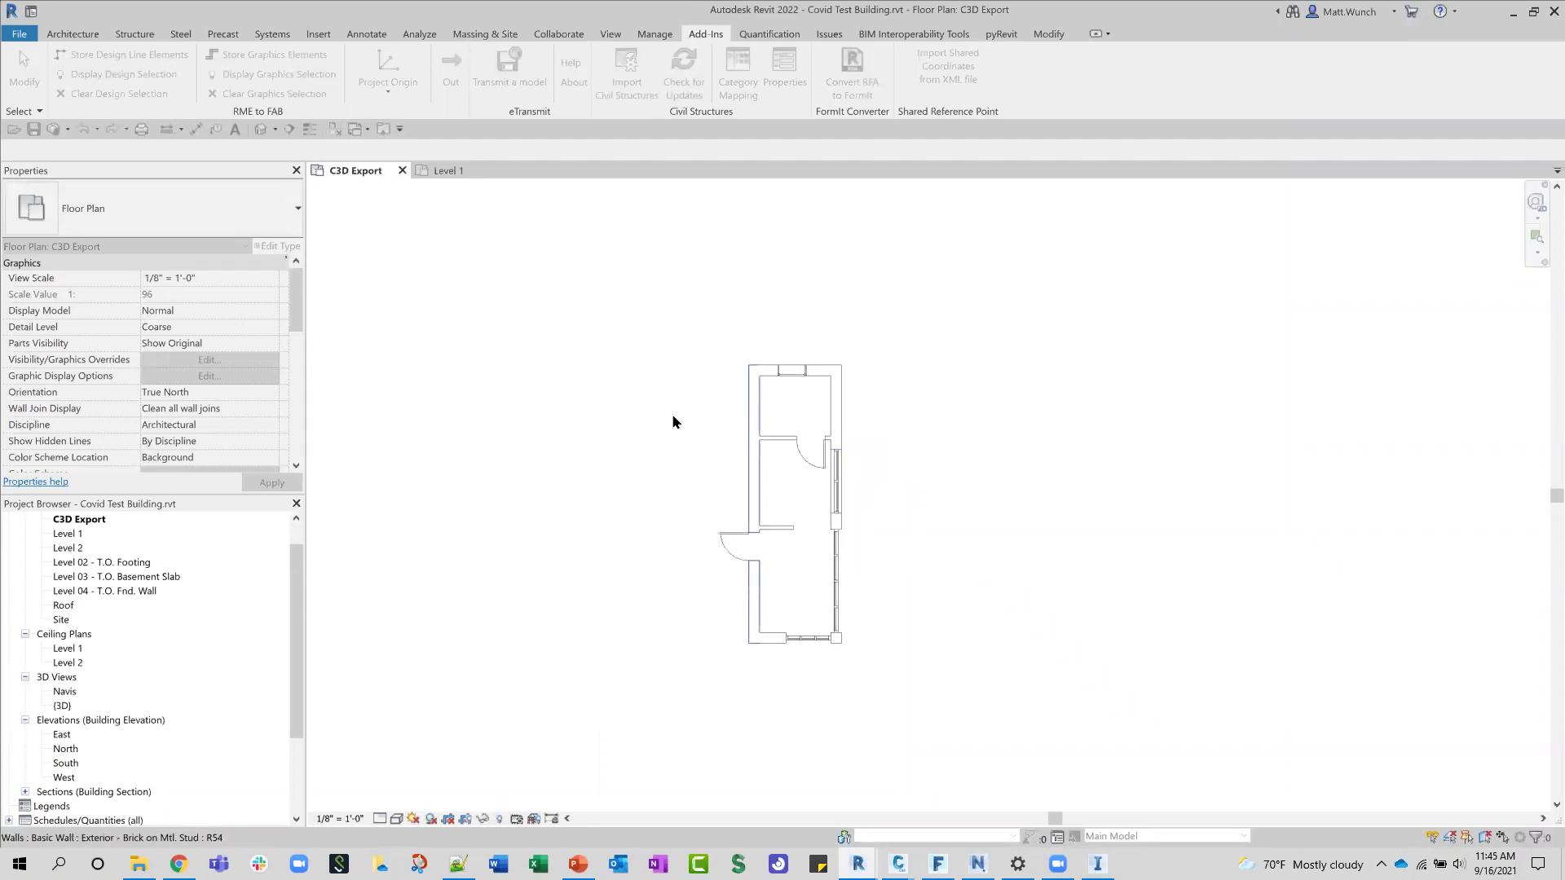
mouse_move(898, 864)
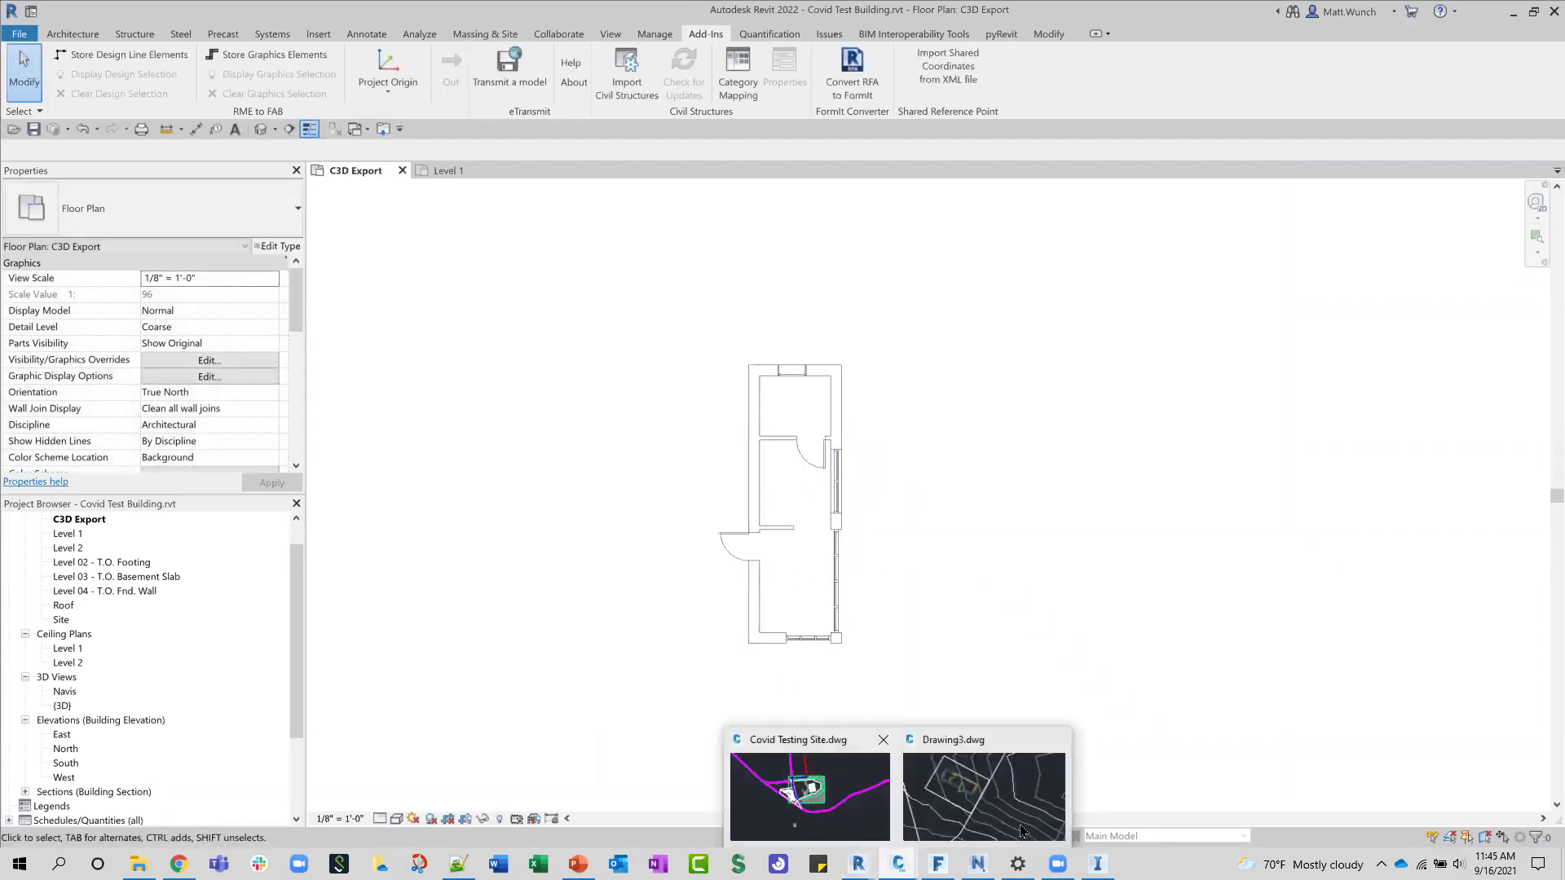
left_click(982, 790)
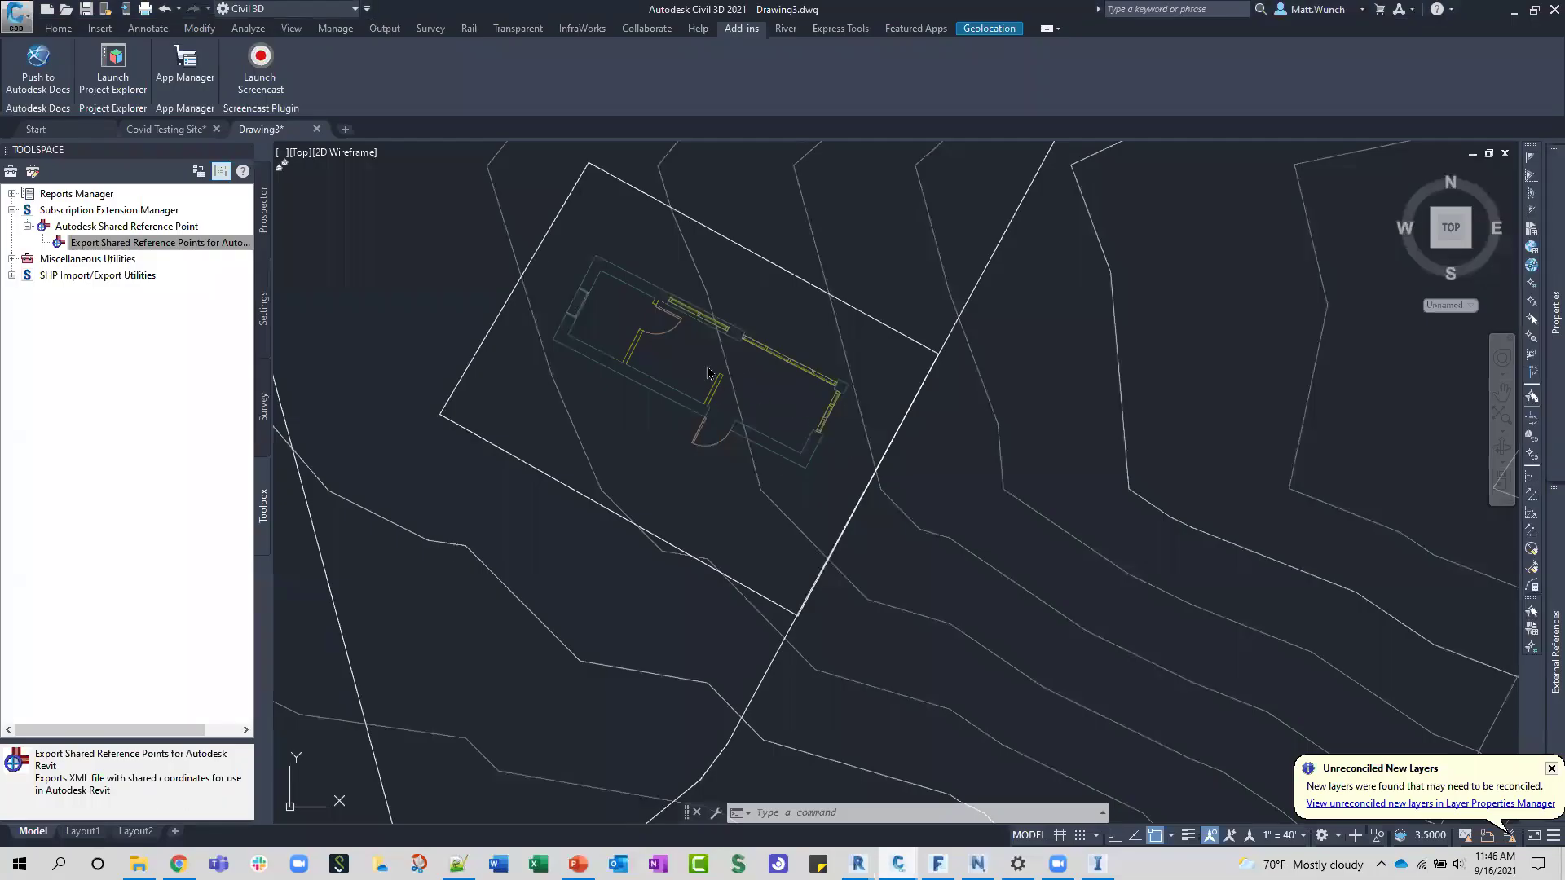
mouse_move(858, 864)
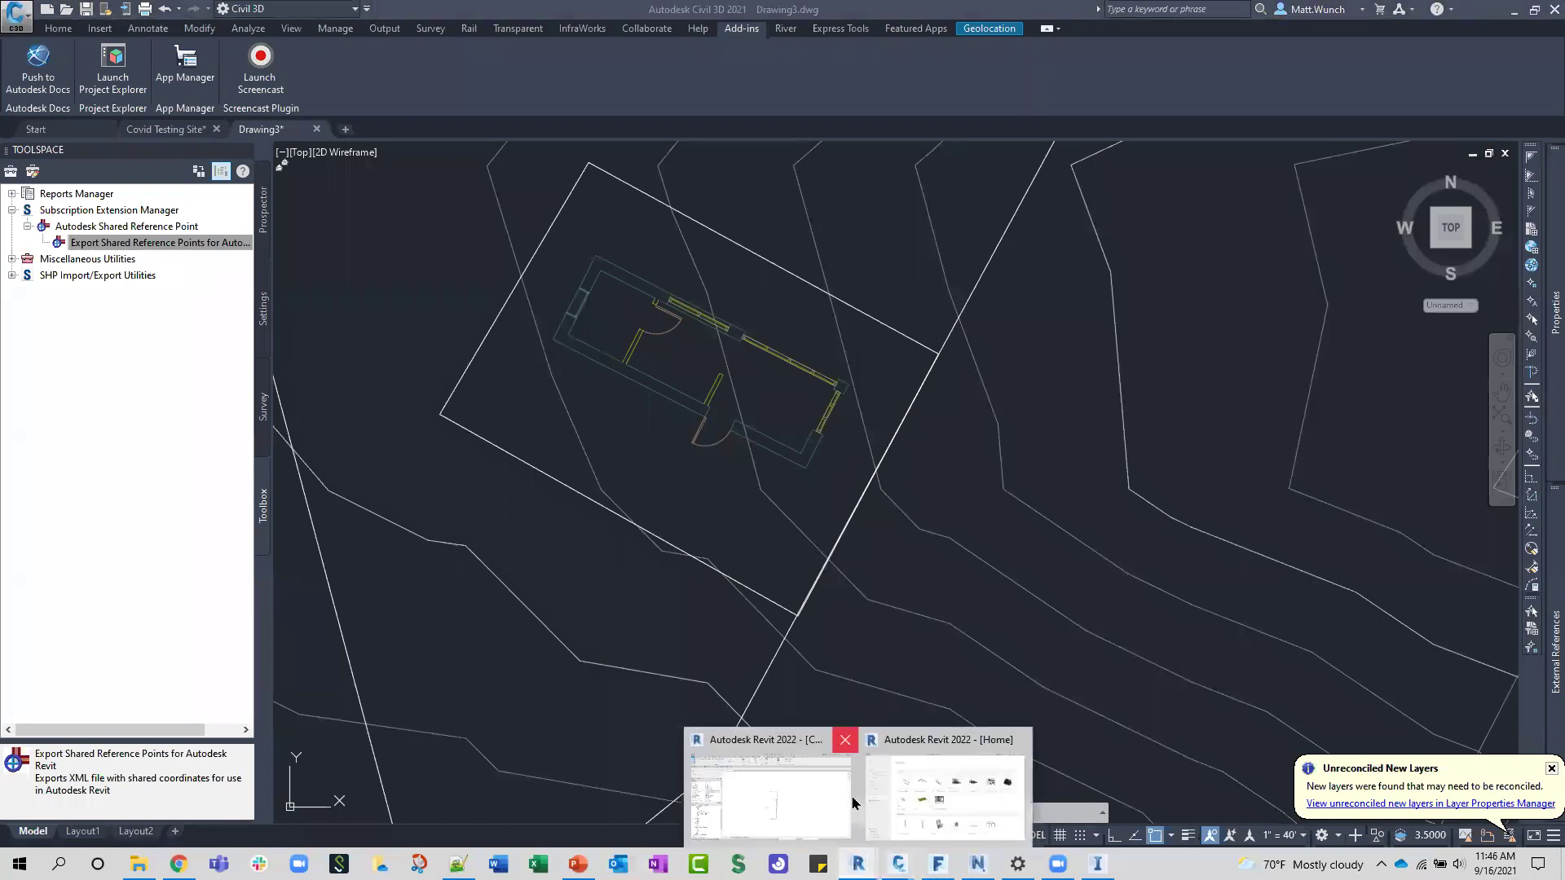
left_click(738, 799)
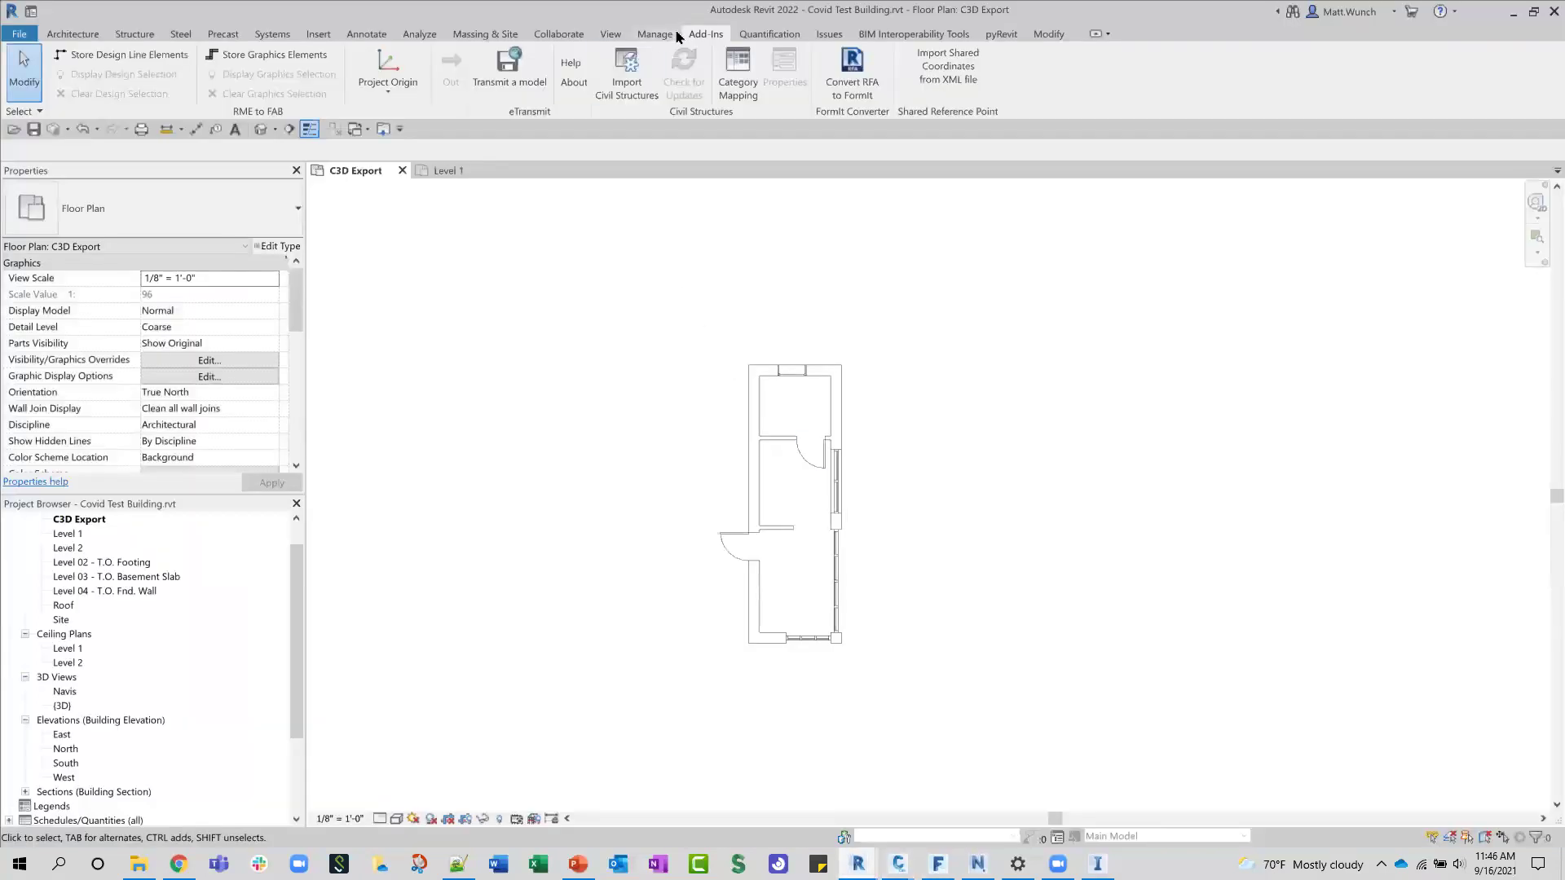
Step: Make MySharedRefPnt the current site in the project's location settings and fit the building in the C3D Export view
left_click(644, 35)
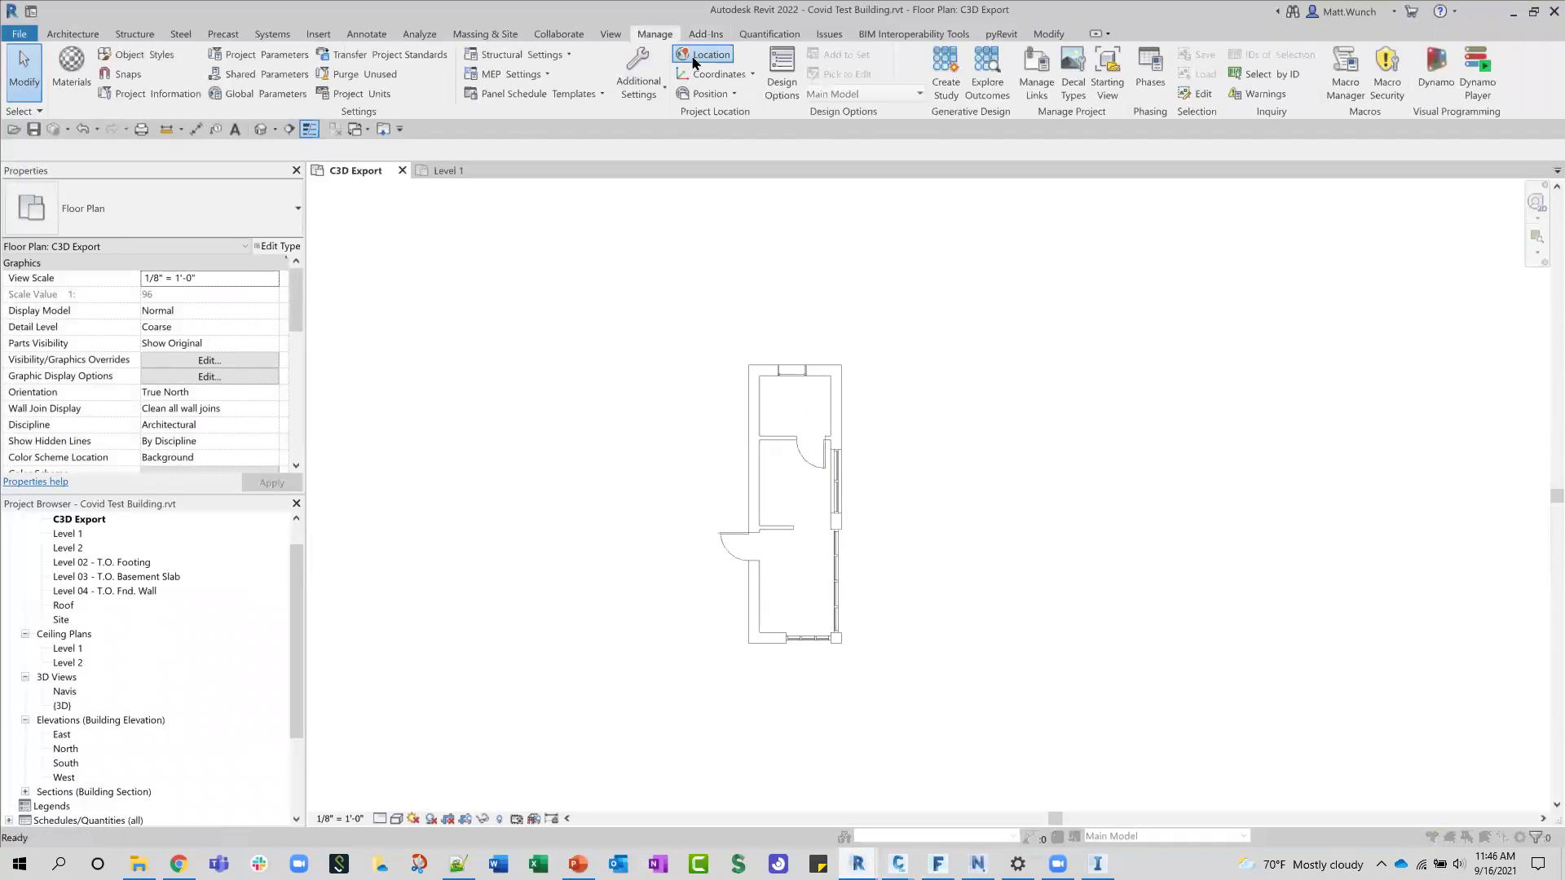
left_click(694, 59)
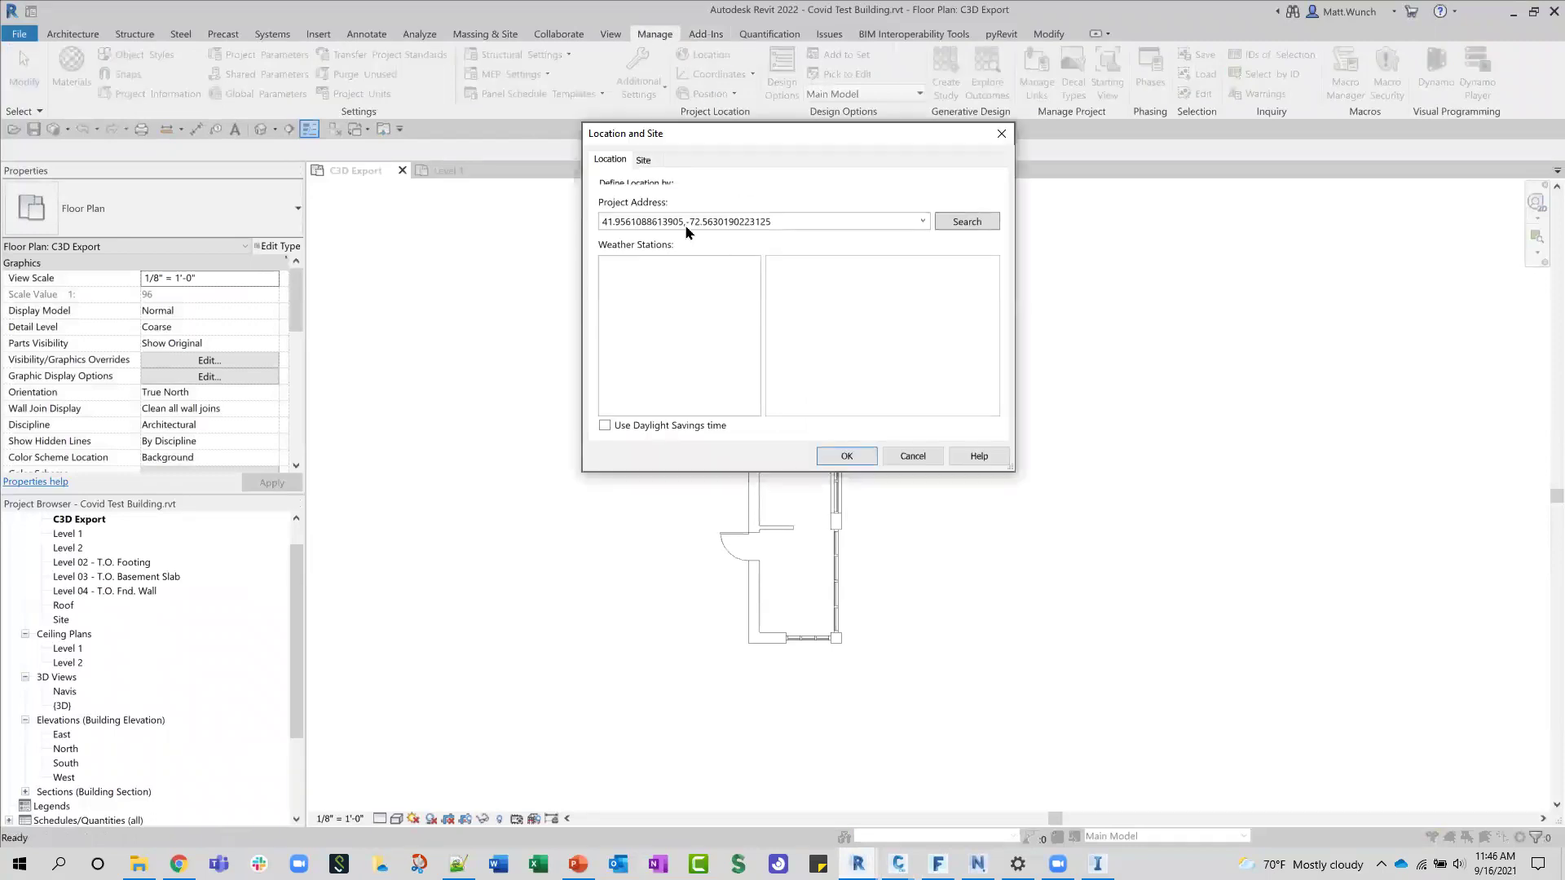
left_click(644, 160)
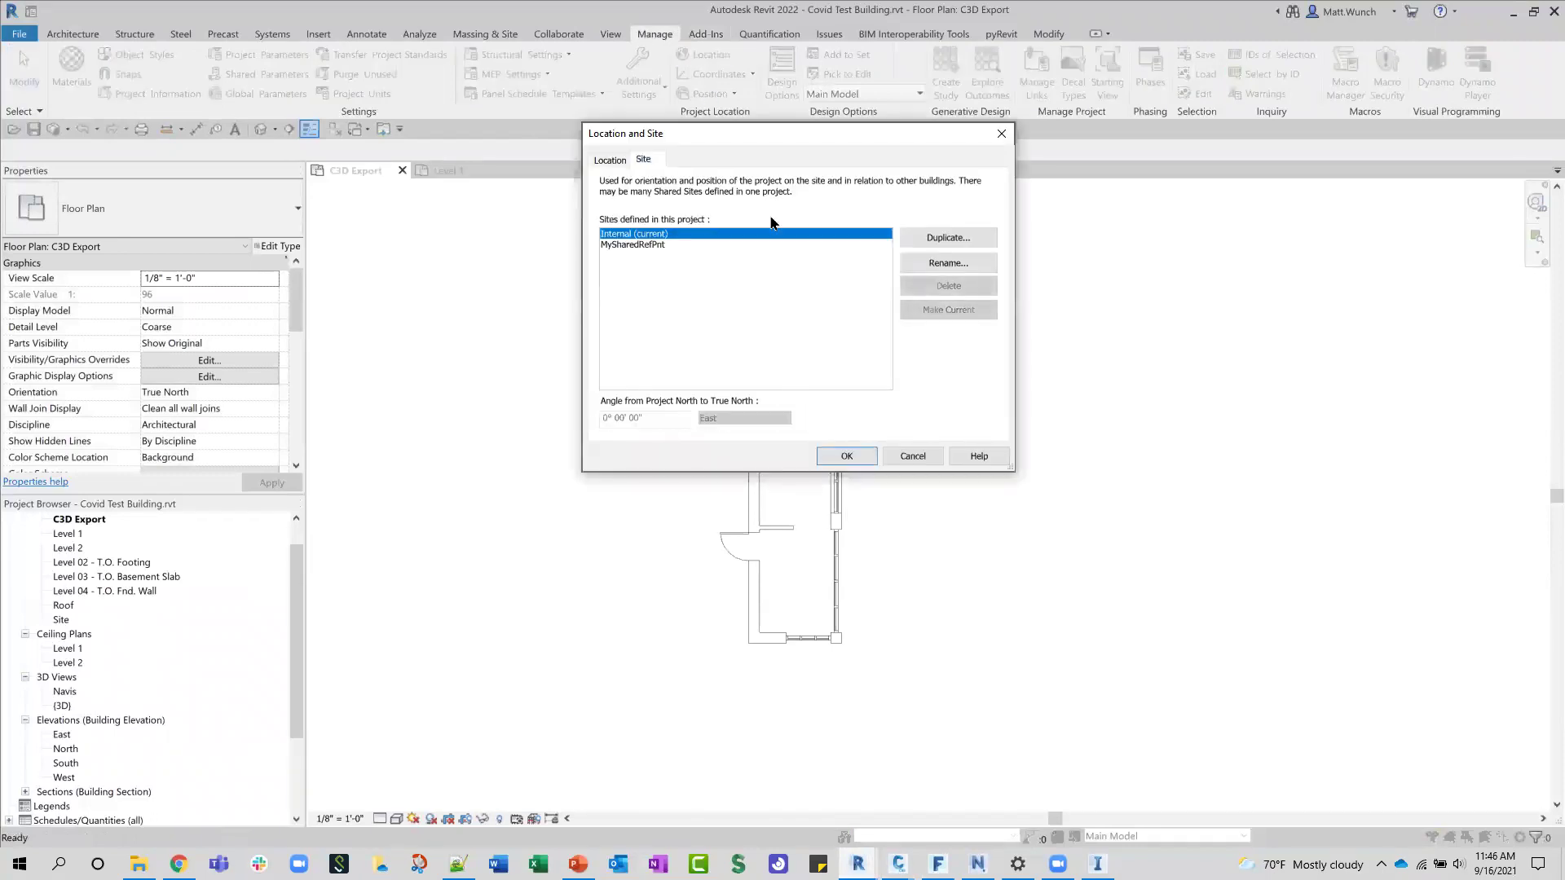
left_click(631, 244)
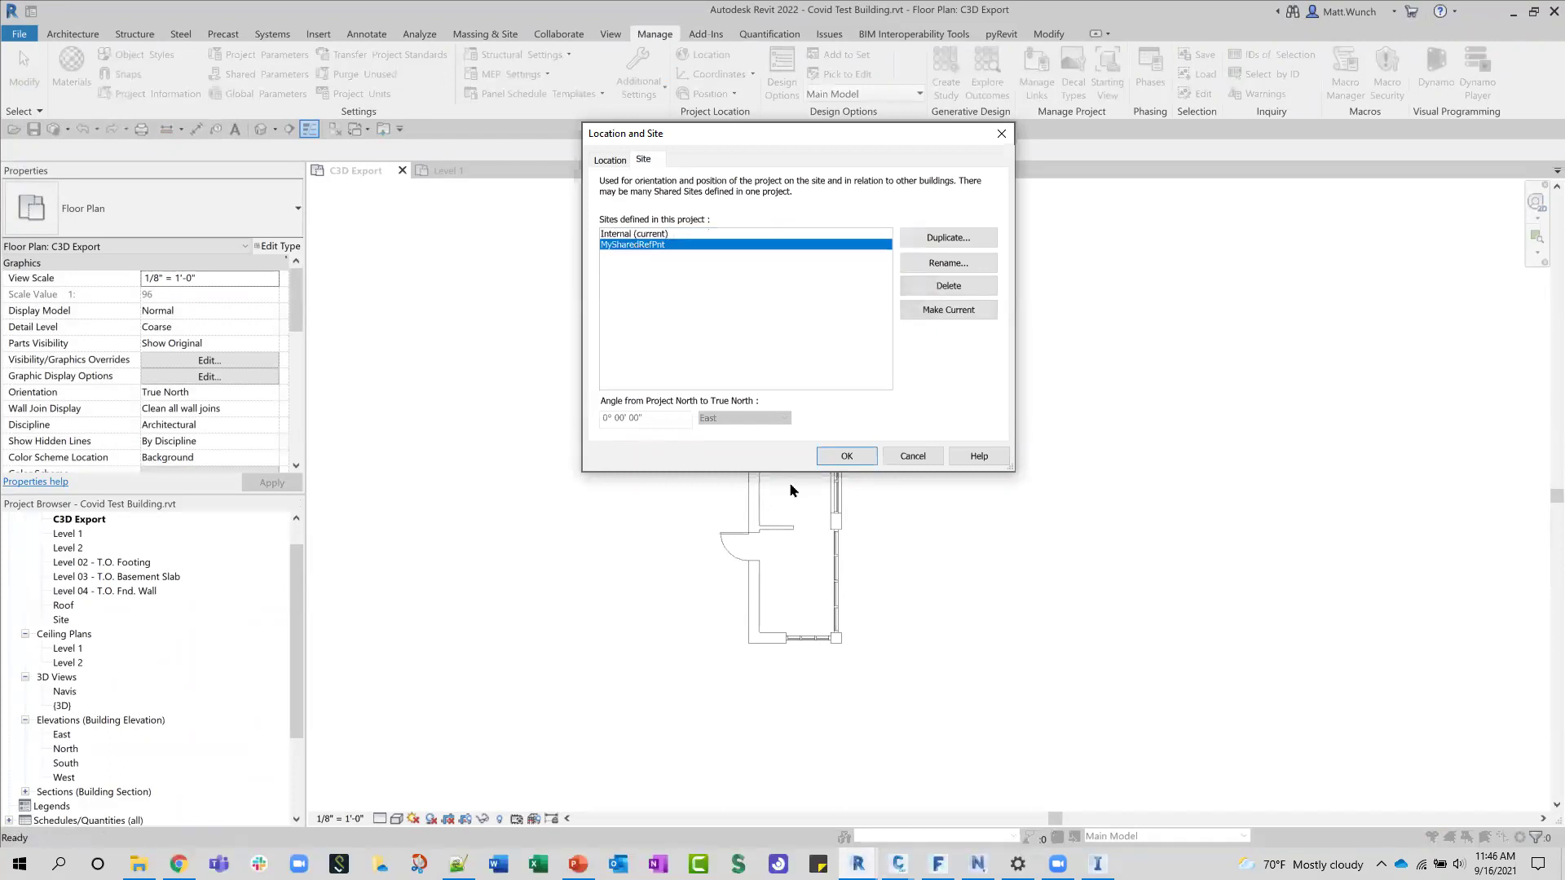
left_click(929, 311)
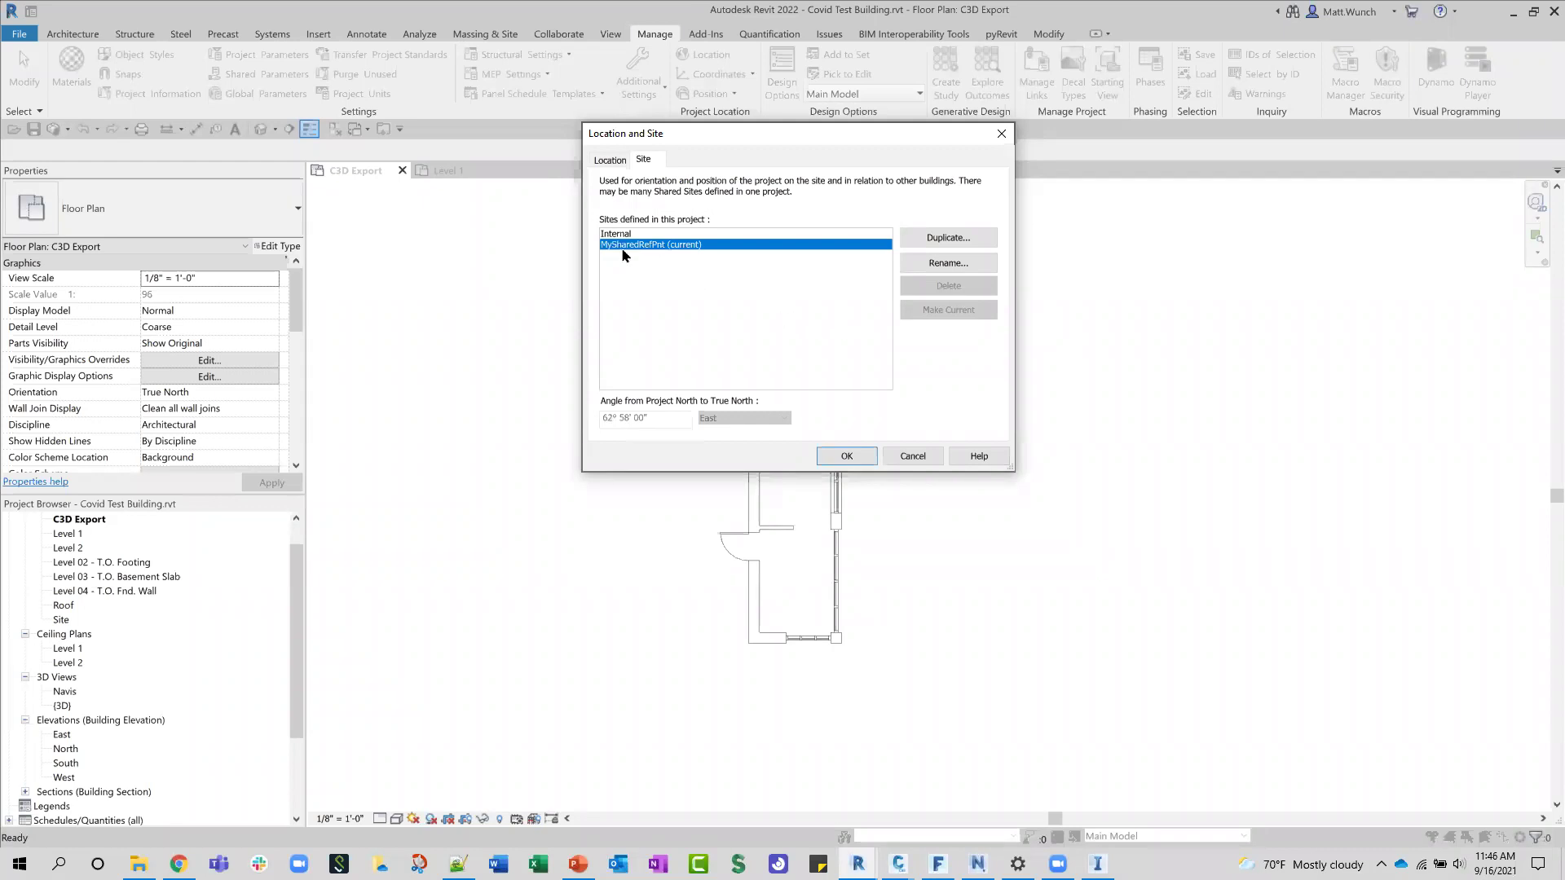
left_click(845, 457)
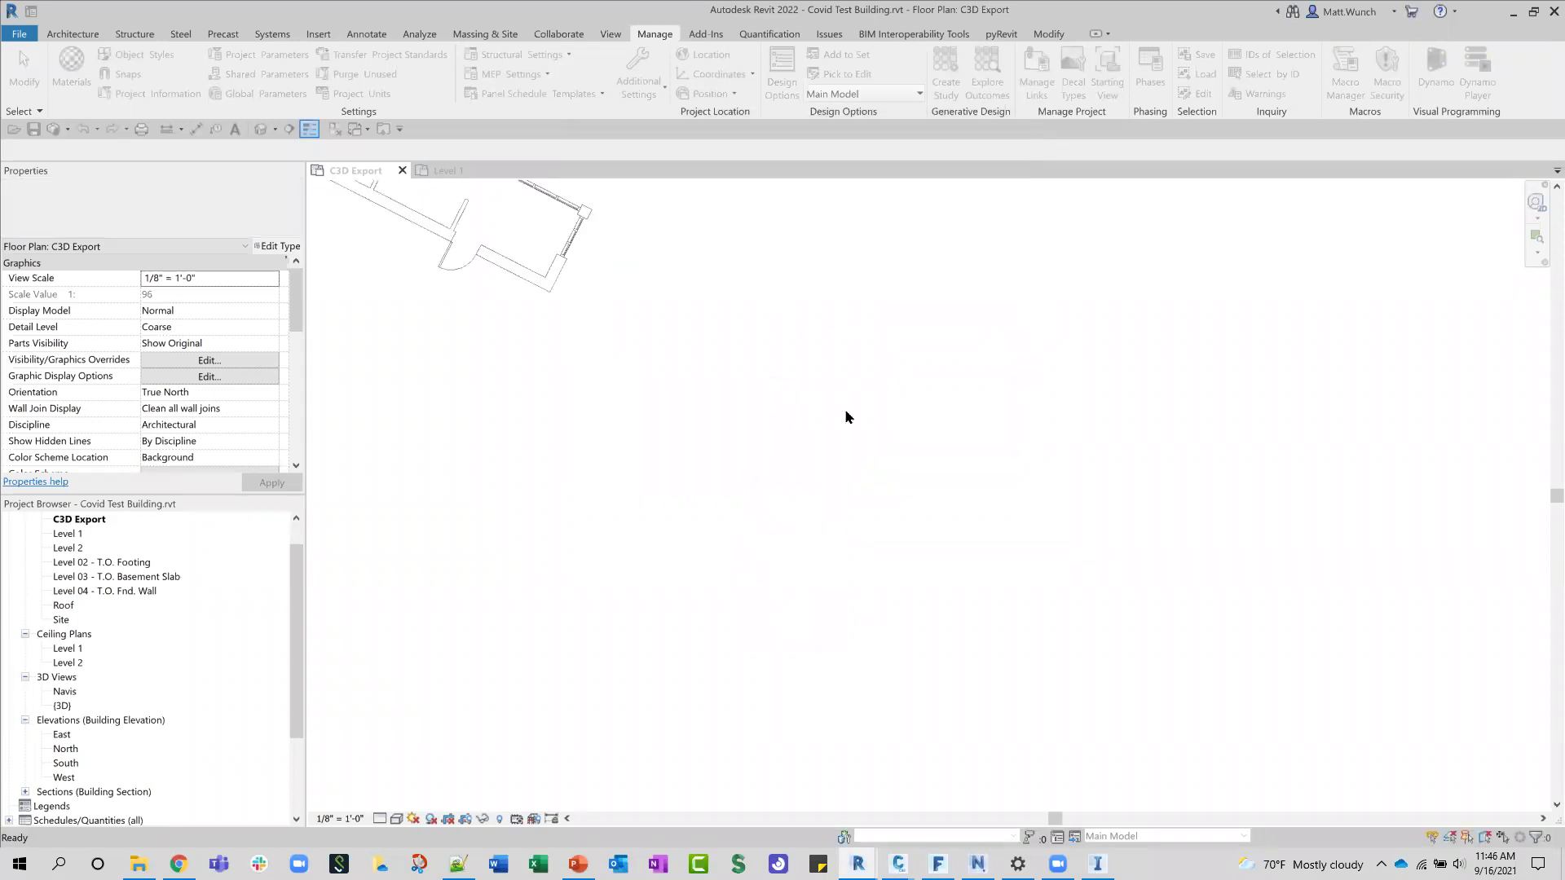
middle_click(971, 525)
middle_click(971, 526)
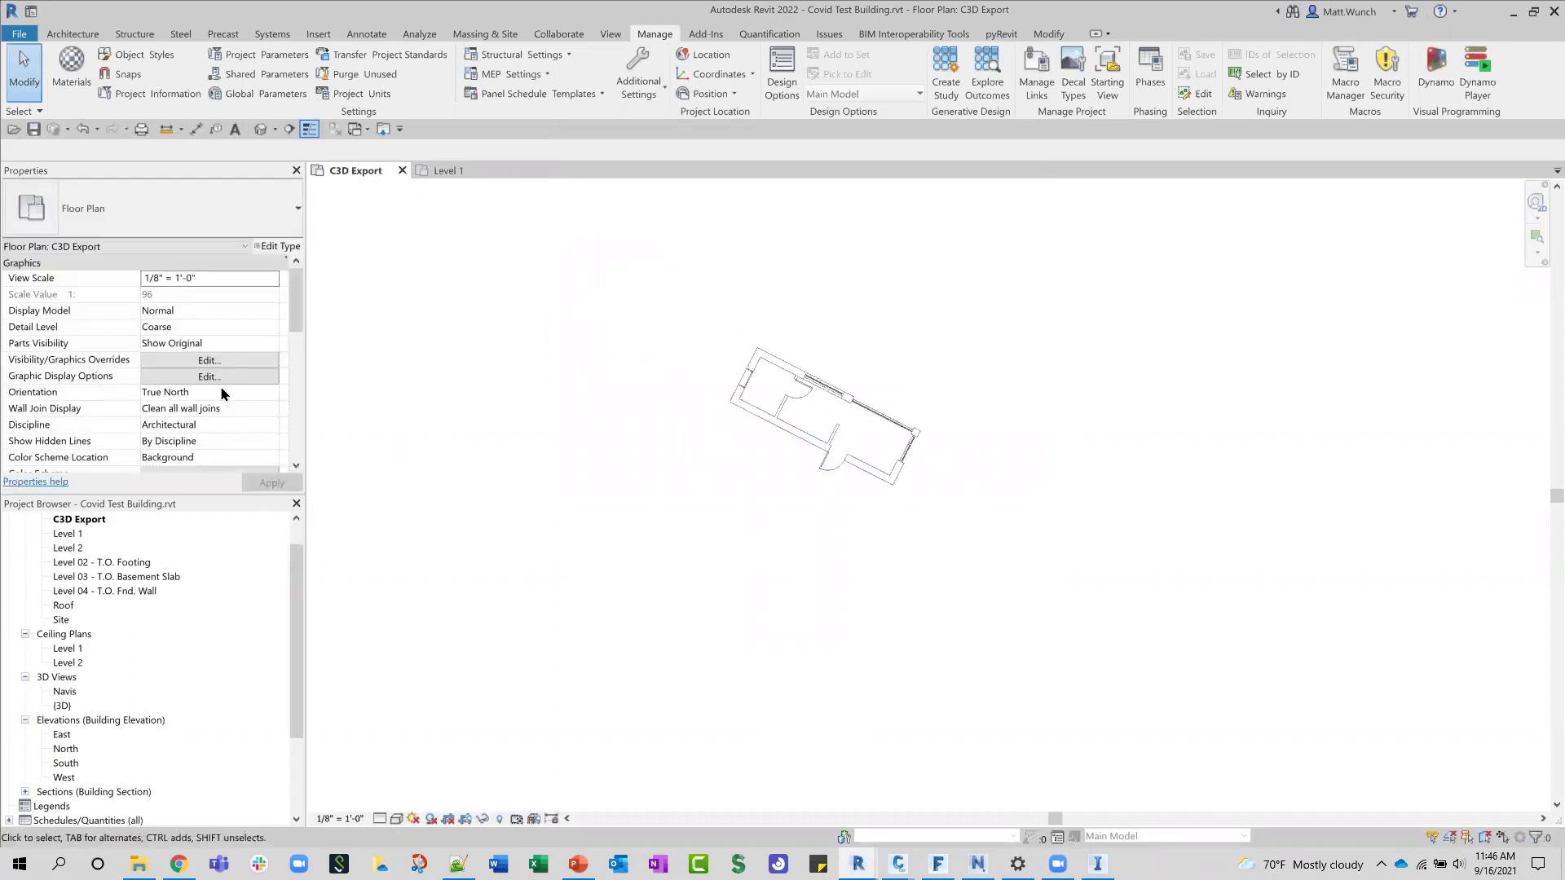
Step: Switch the C3D Export plan's orientation to Project North for comparison, and return it to True North
left_click(199, 393)
left_click(272, 393)
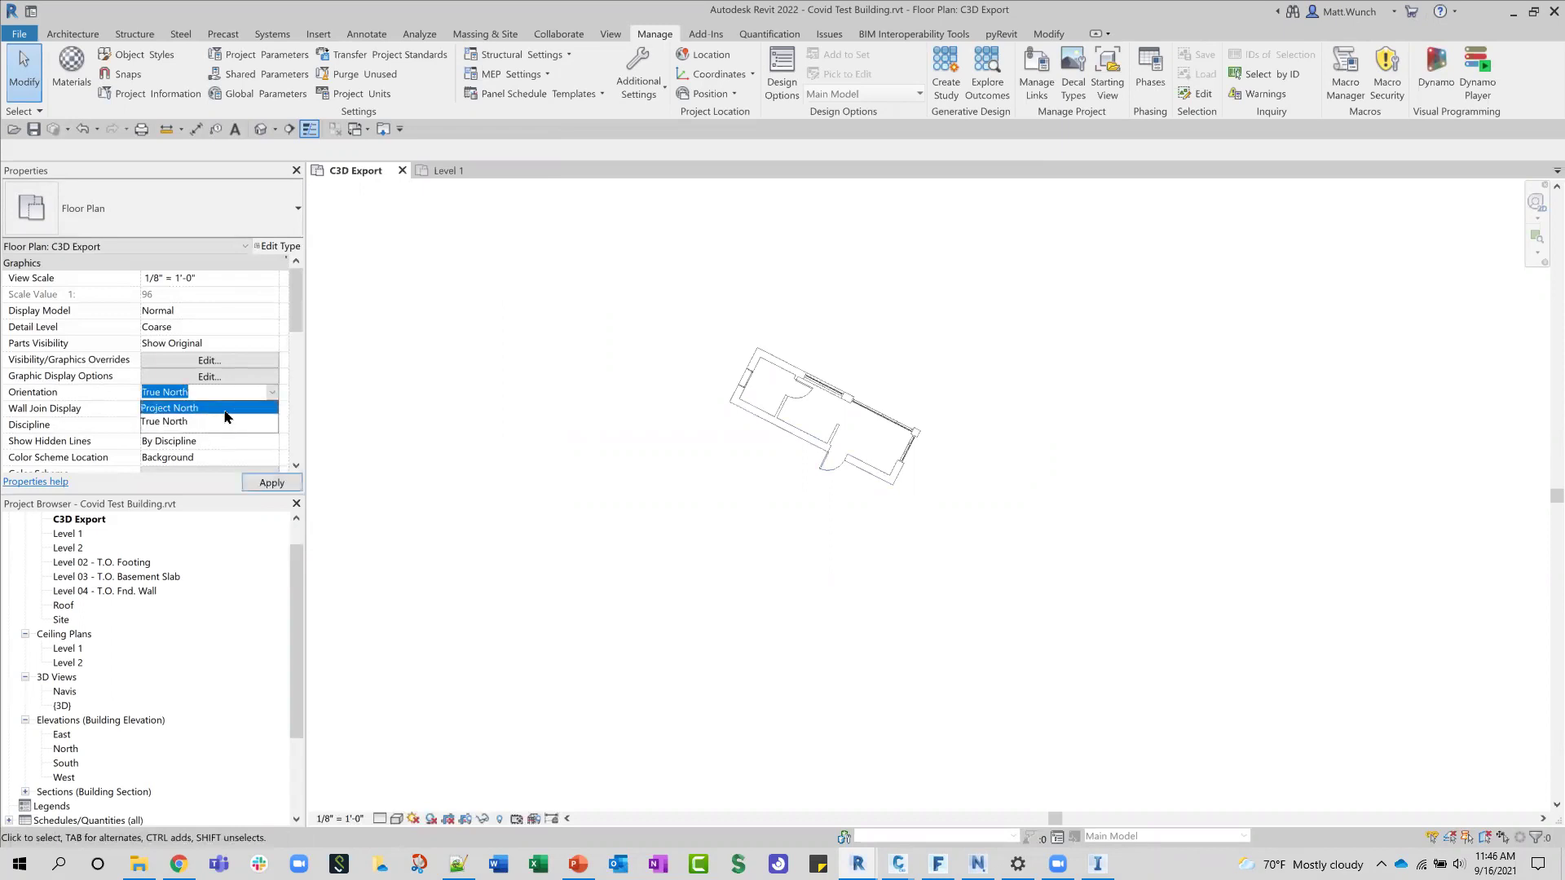
left_click(225, 411)
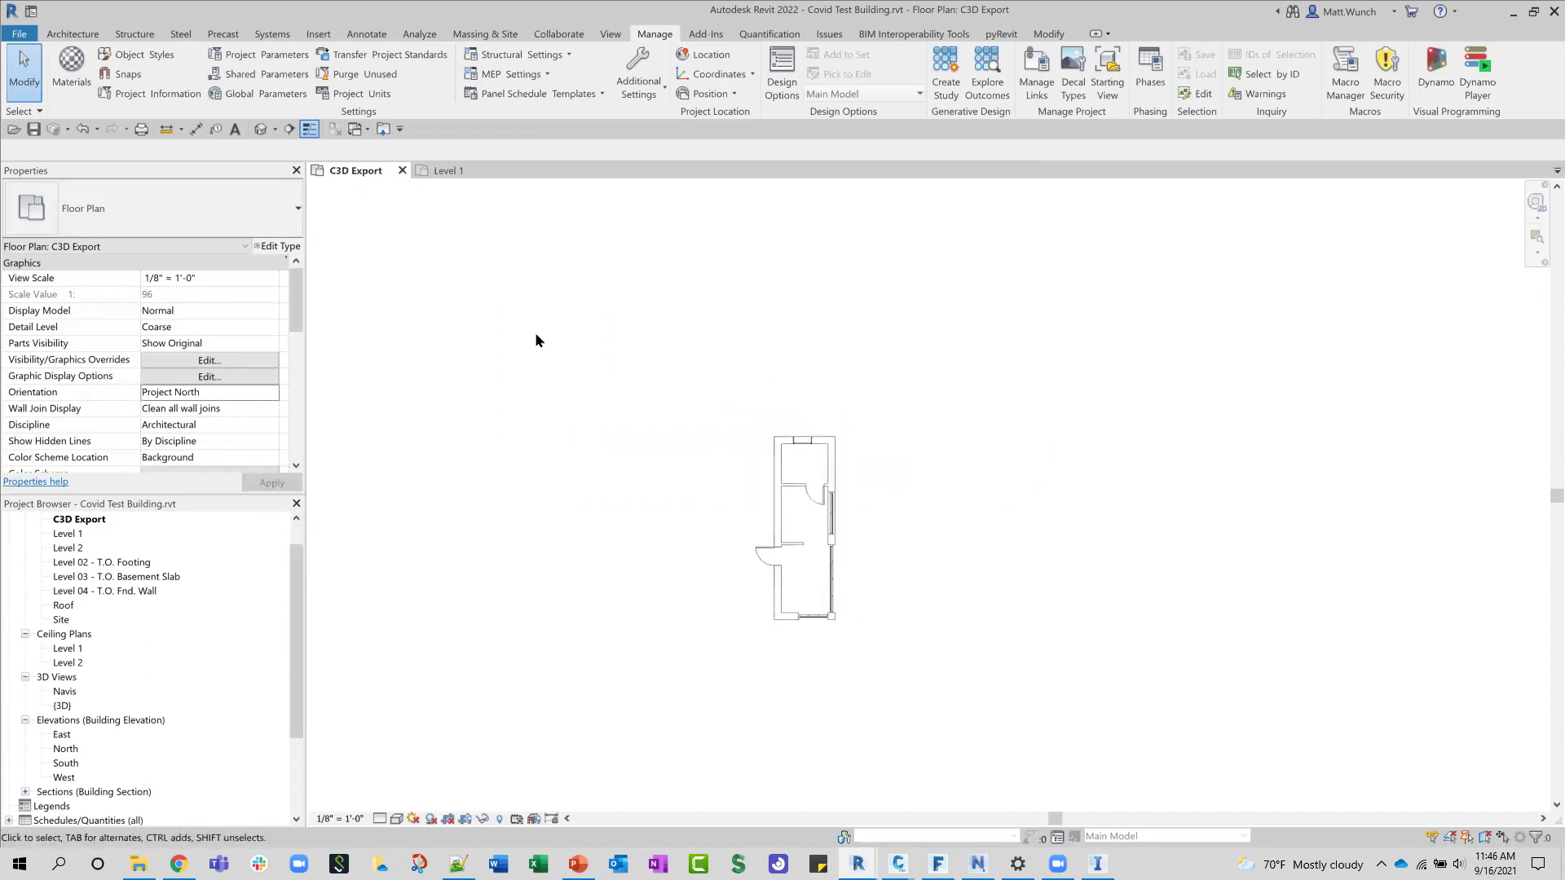
left_click(273, 394)
left_click(275, 395)
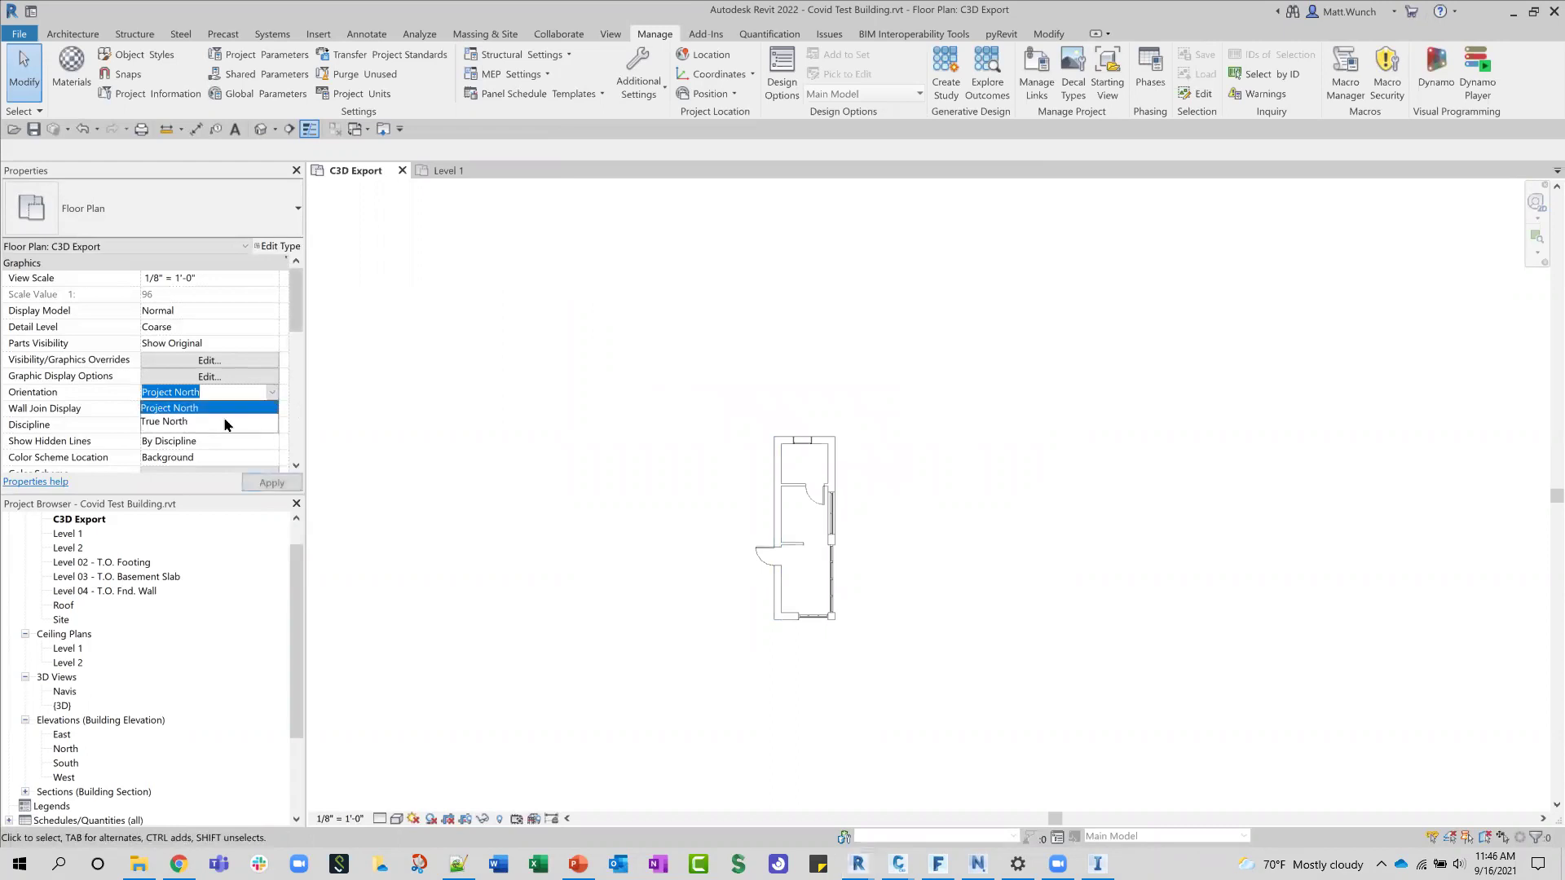
left_click(224, 425)
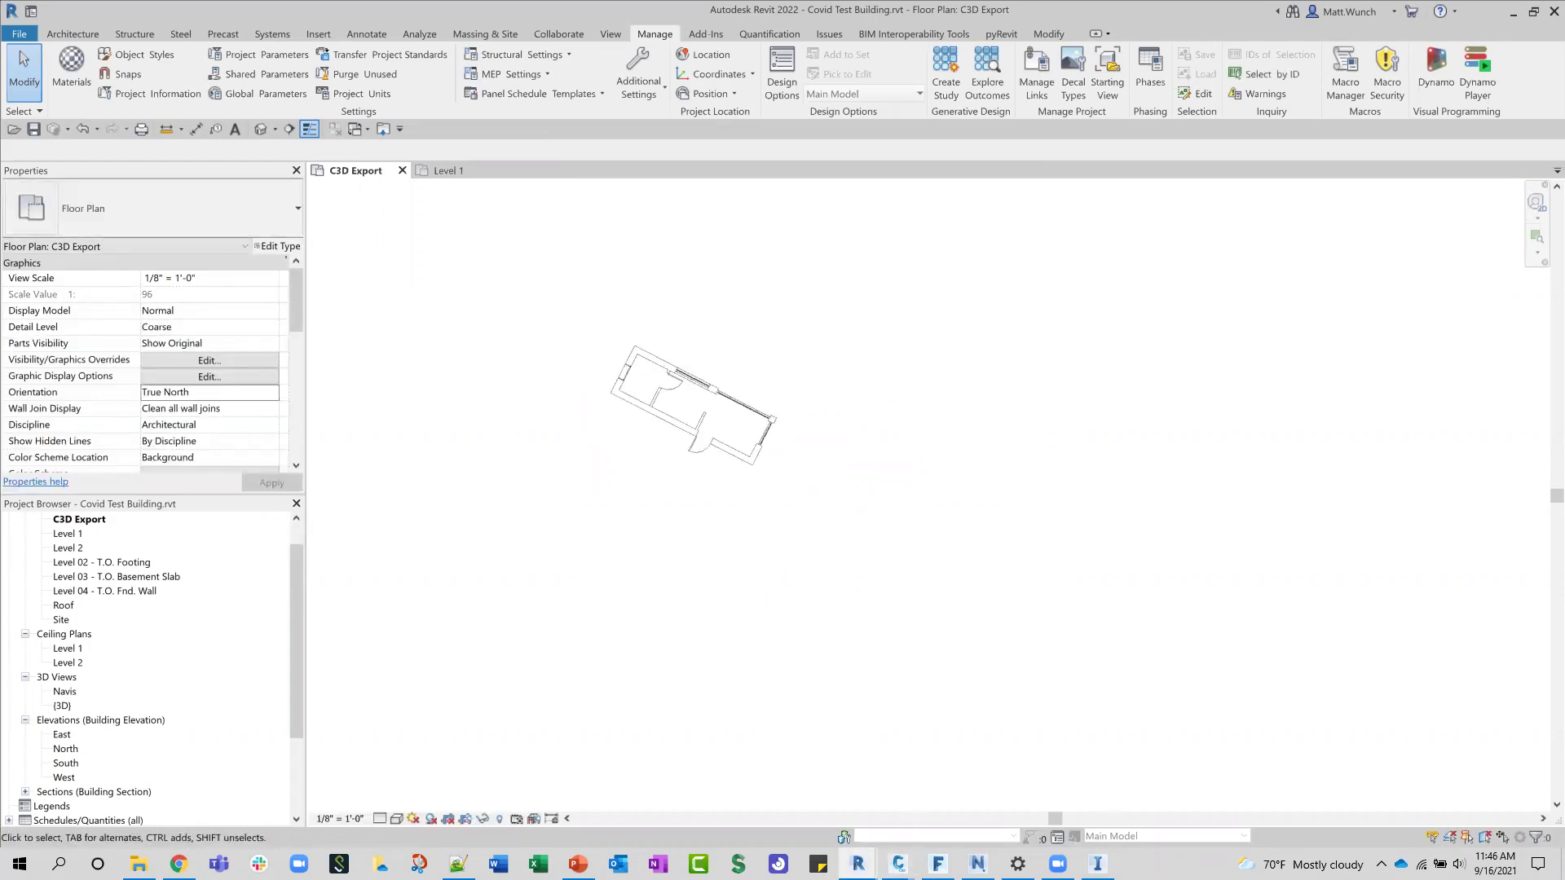
Step: Switch to Drawing3 in Civil 3D and unload the C3D Export external reference
left_click(968, 802)
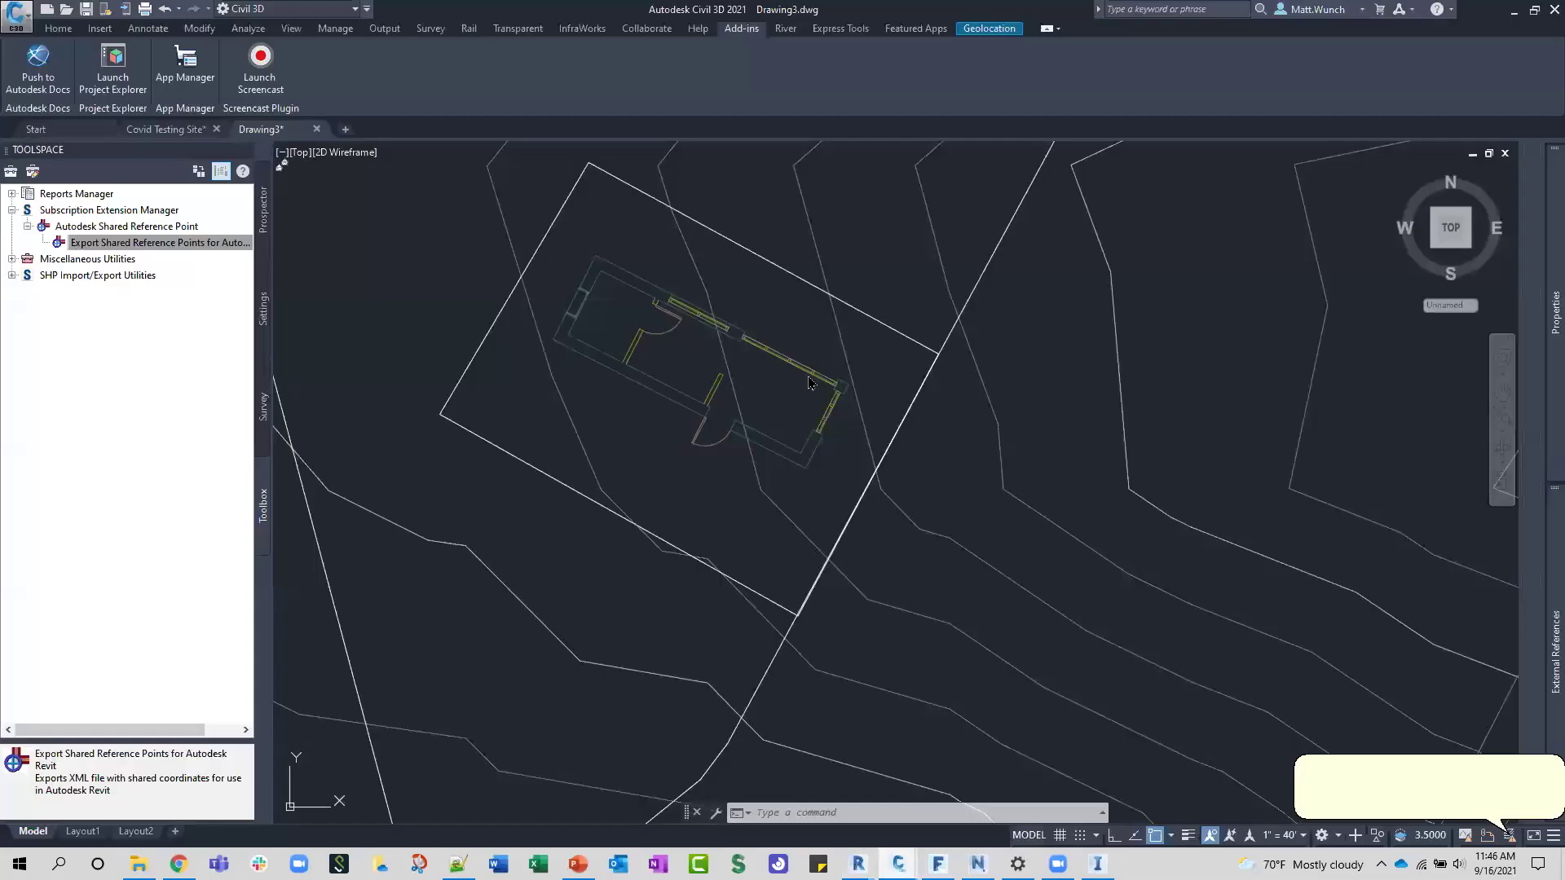
mouse_move(1556, 652)
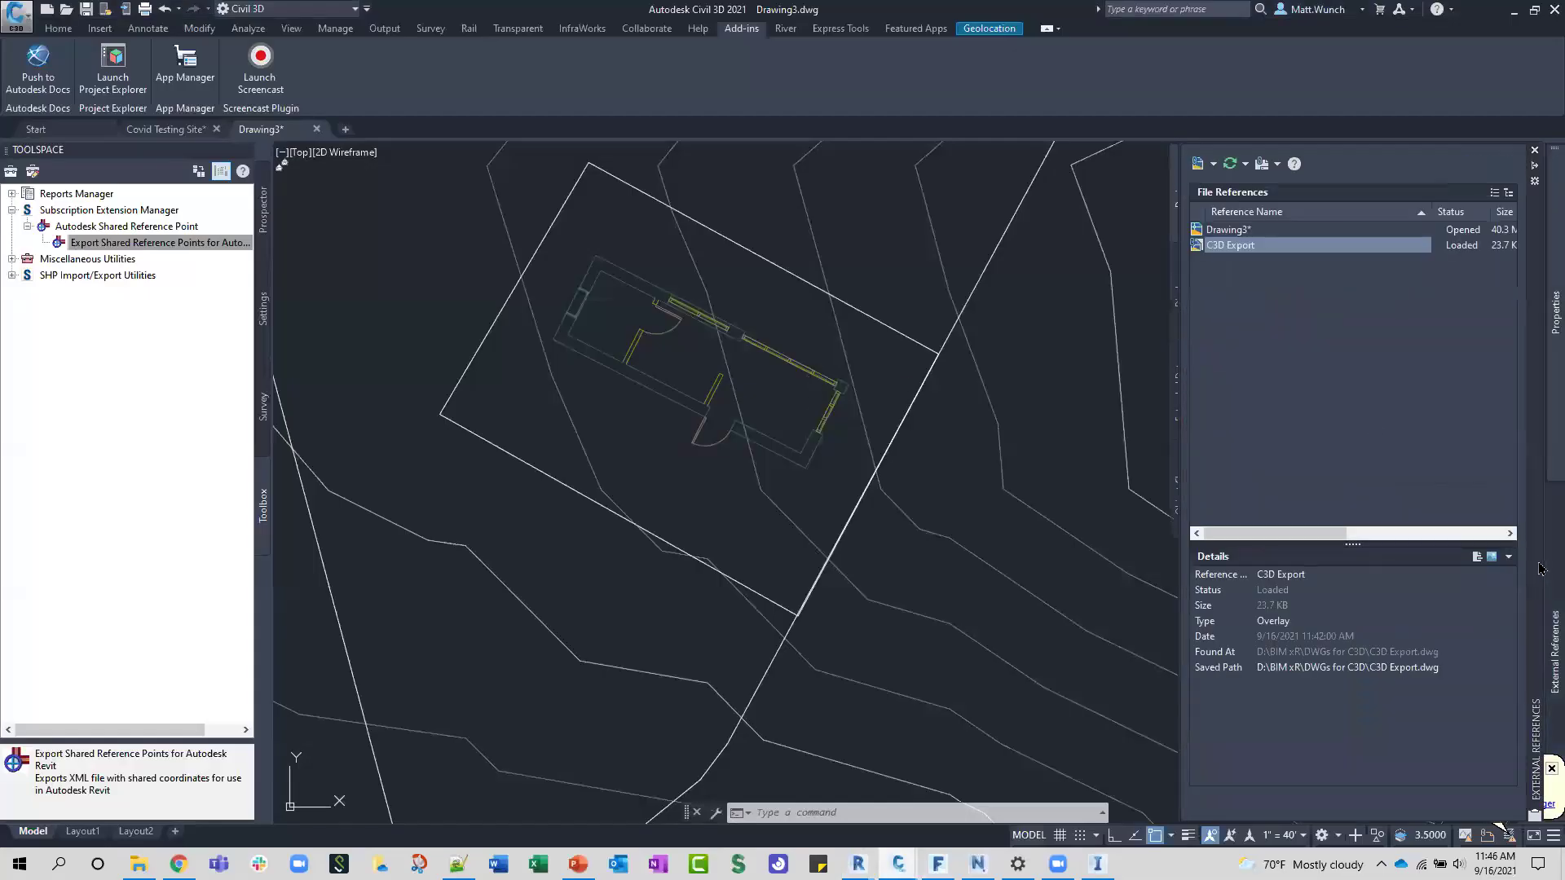
right_click(1275, 245)
mouse_move(1318, 295)
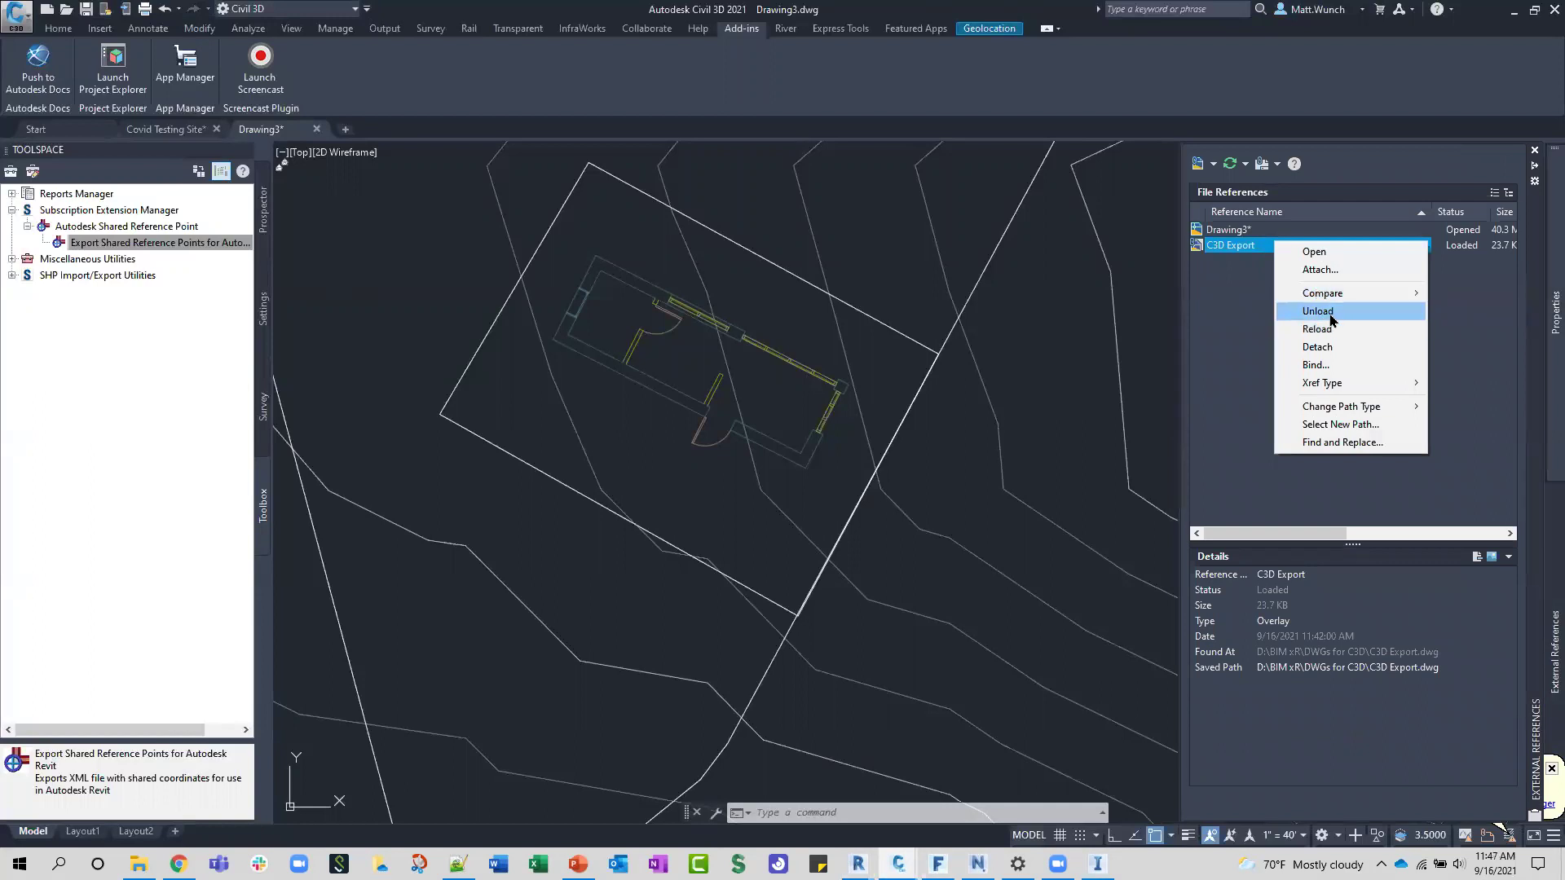
left_click(1318, 312)
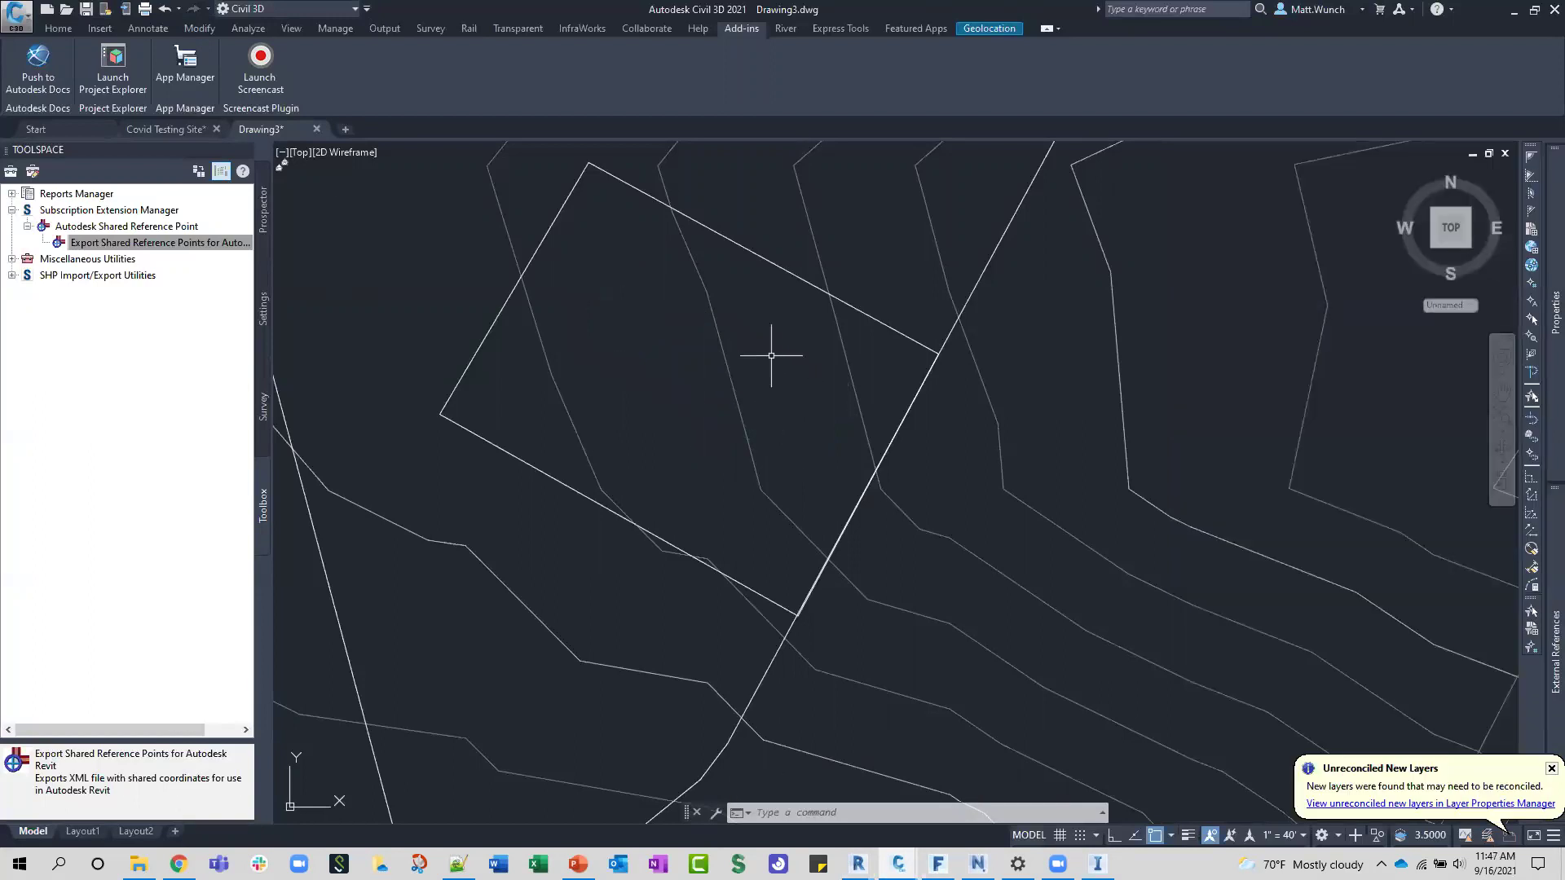
Step: Switch back to the Covid Test Building project in Revit and save it
left_click(858, 863)
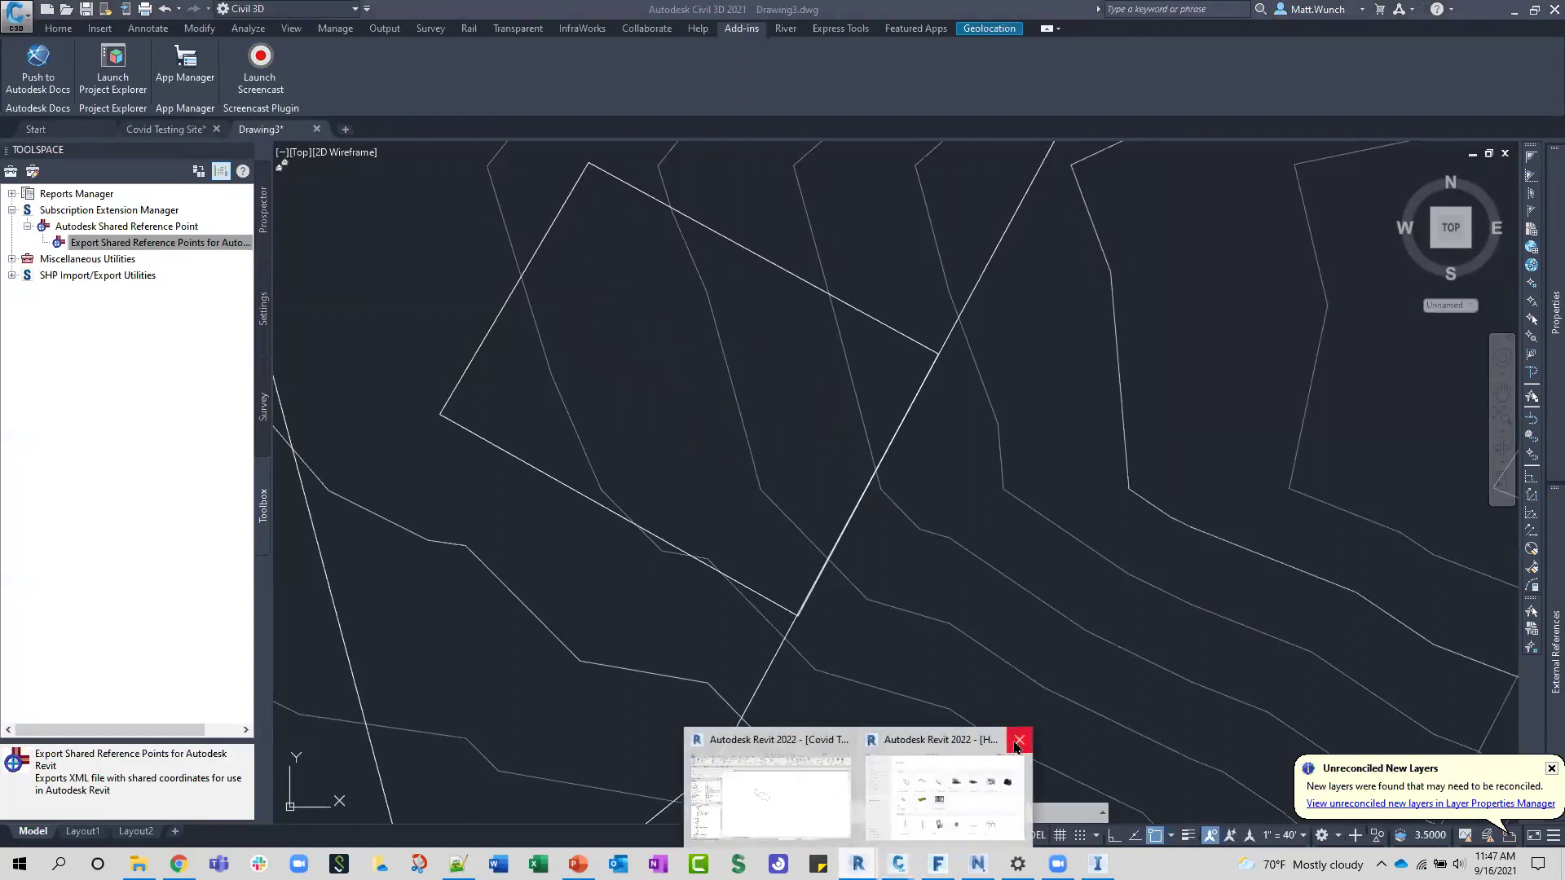
left_click(1017, 746)
left_click(856, 799)
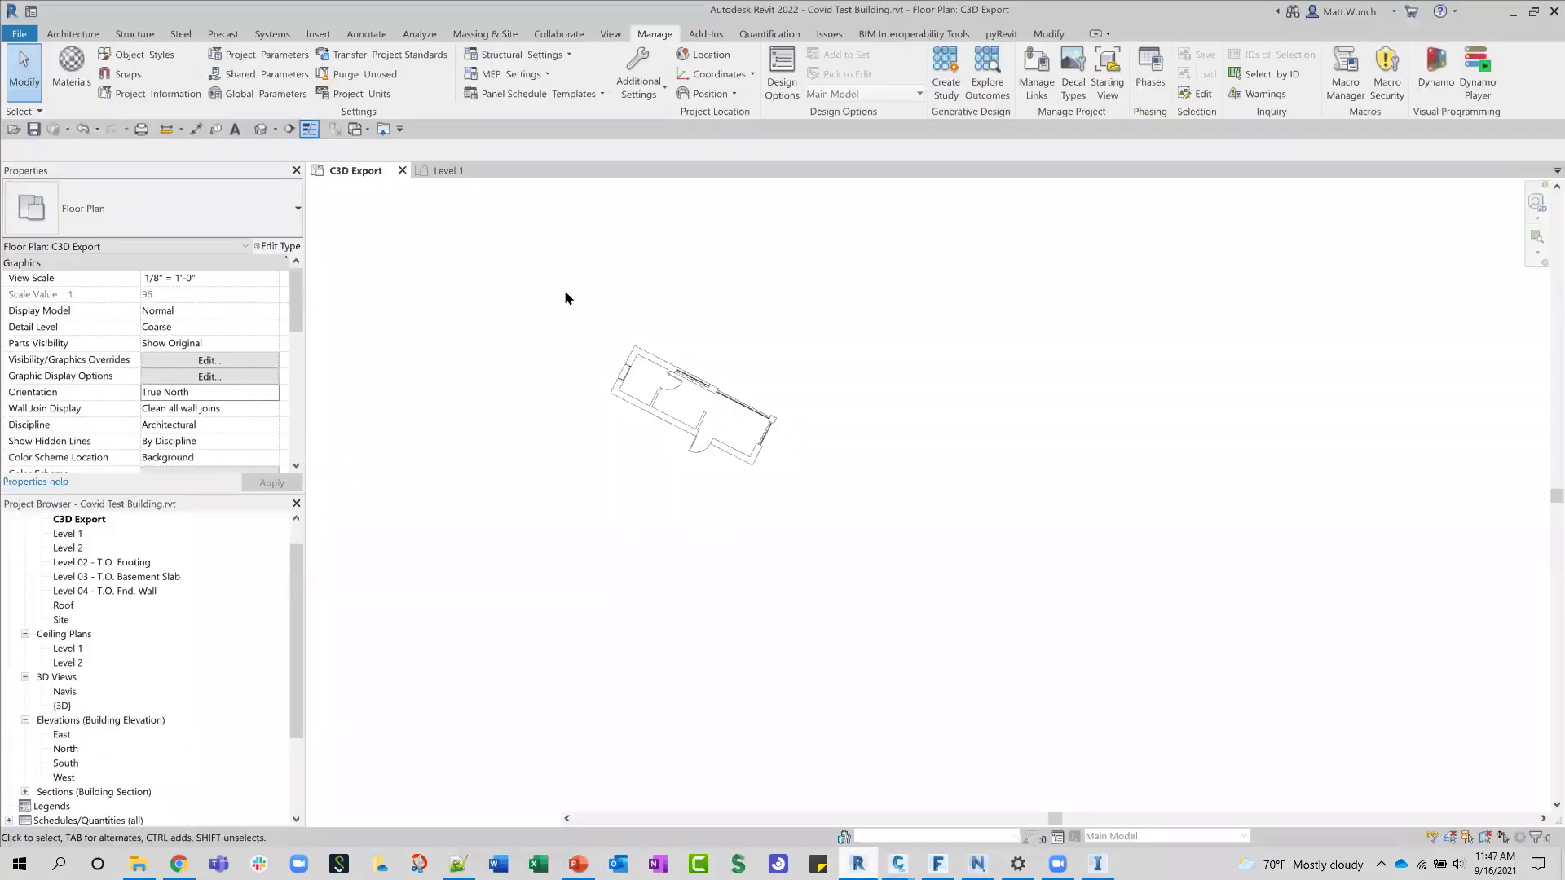
left_click(33, 129)
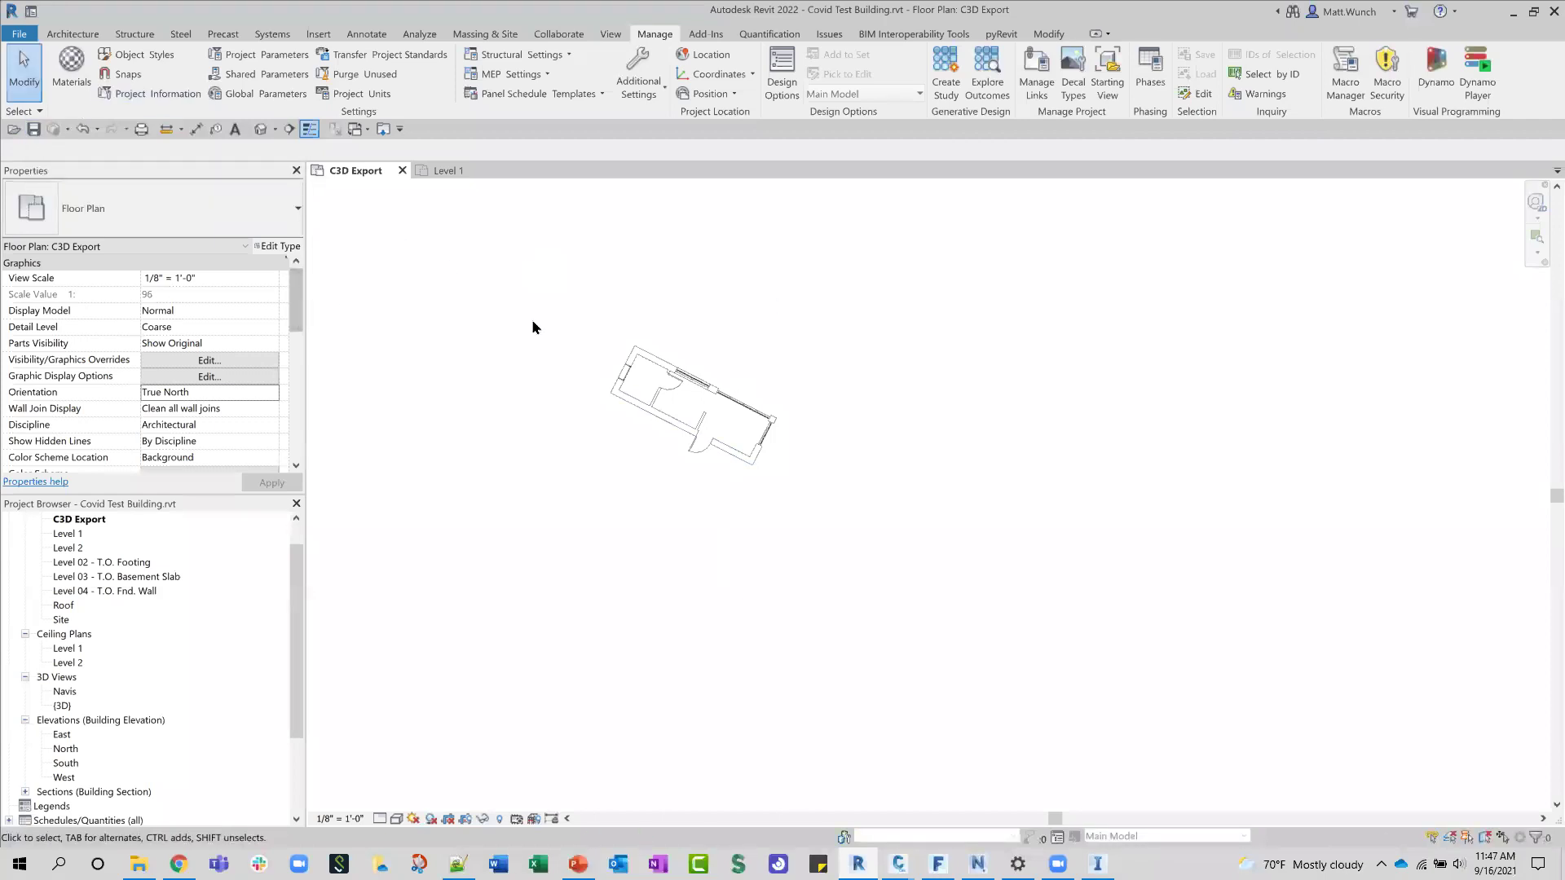
Step: Start a DWG export of the C3D Export plan, with one DWG unit as a foot and Shared Coordinates as the coordinate base
left_click(18, 34)
mouse_move(66, 301)
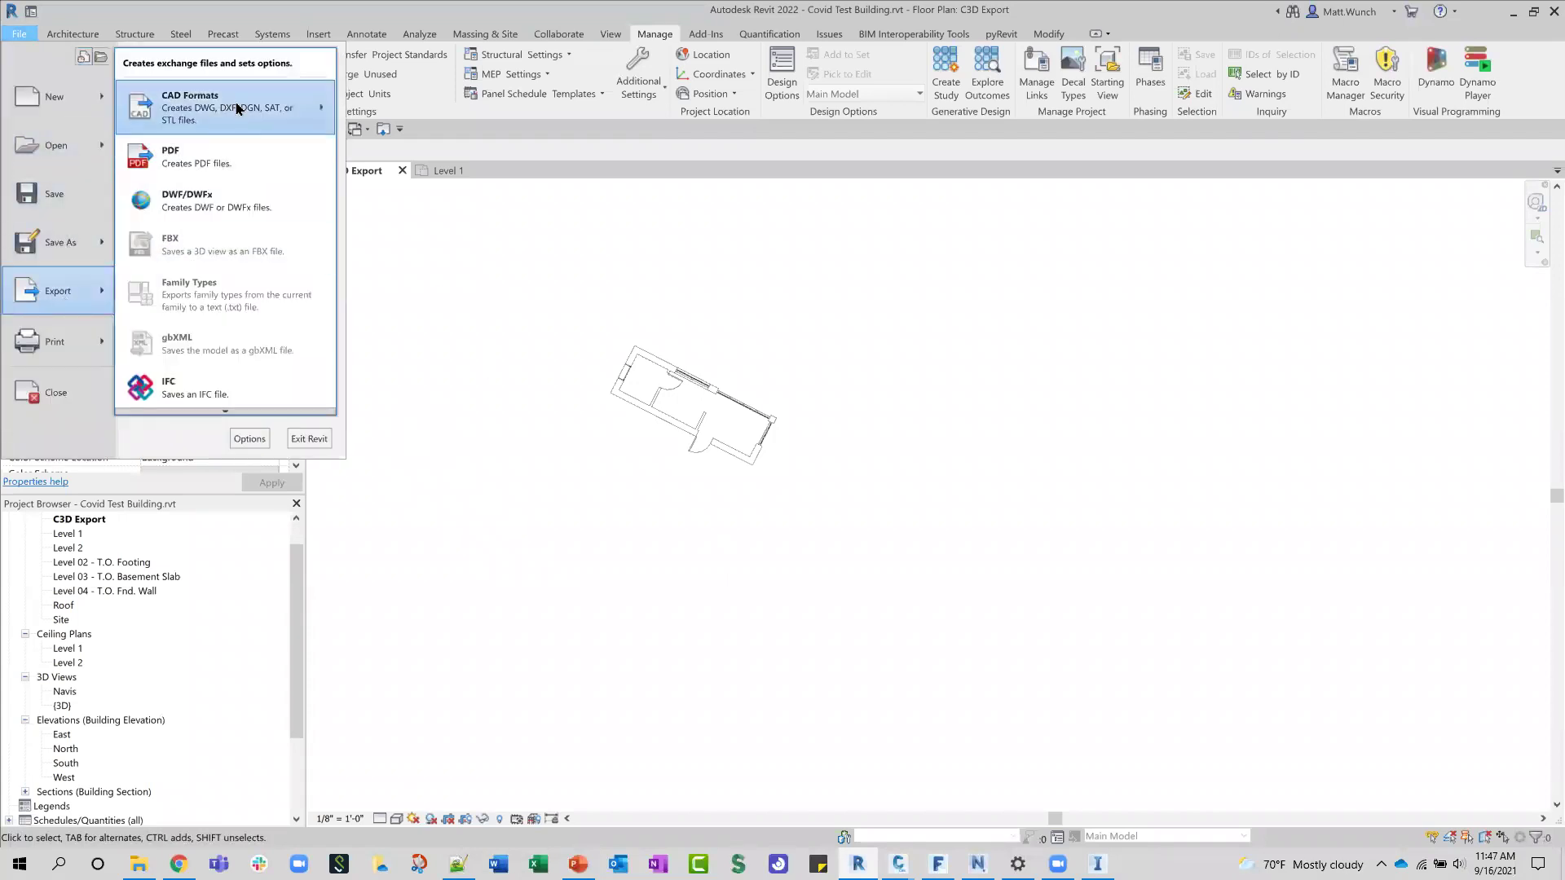
mouse_move(240, 111)
left_click(364, 95)
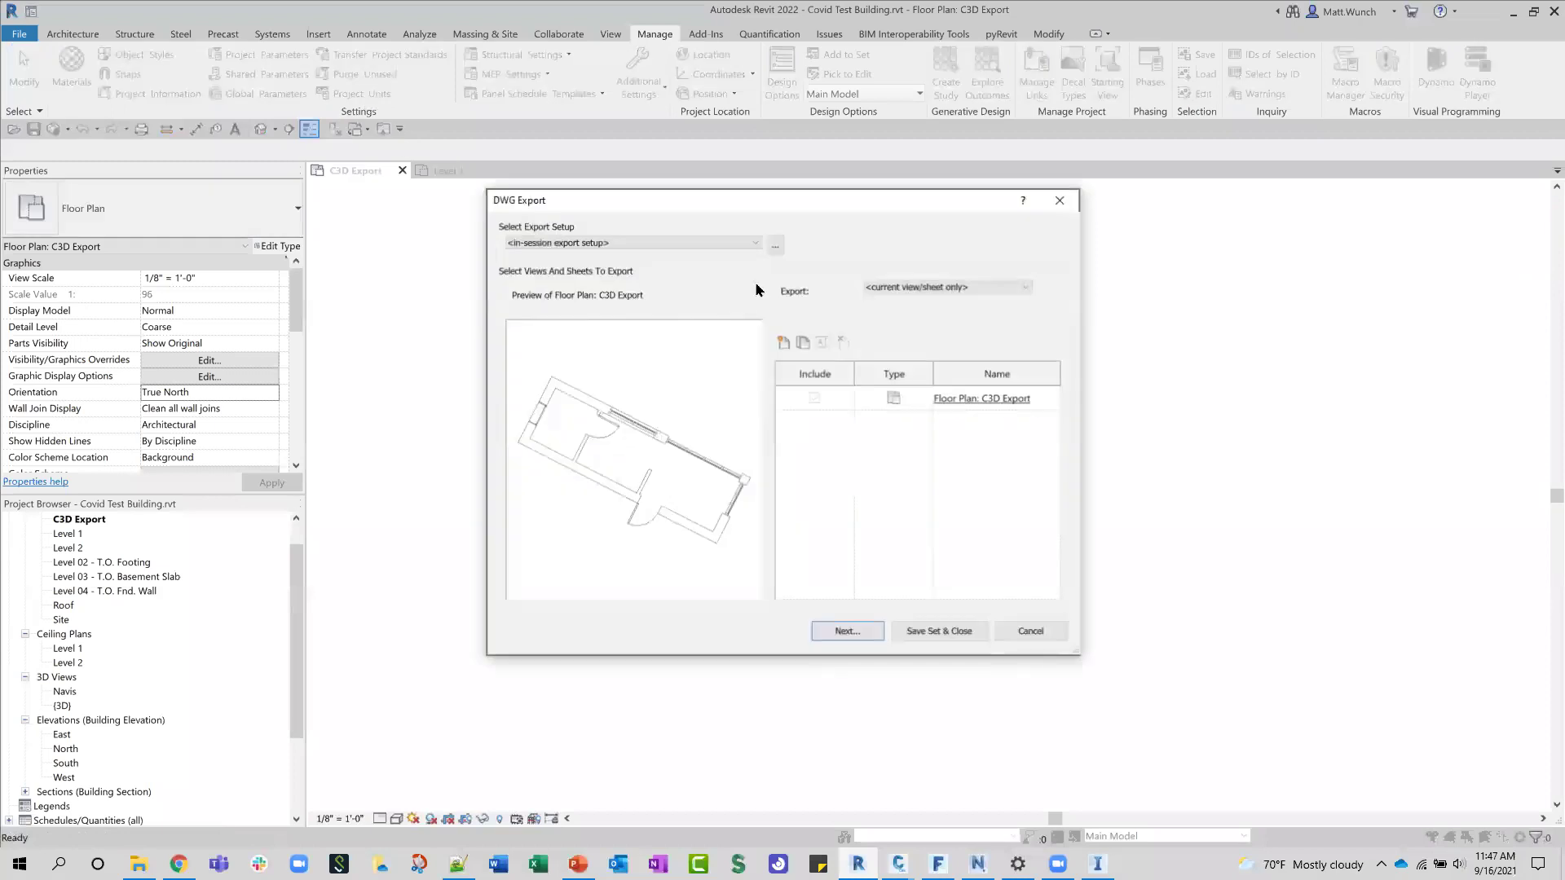
left_click(775, 246)
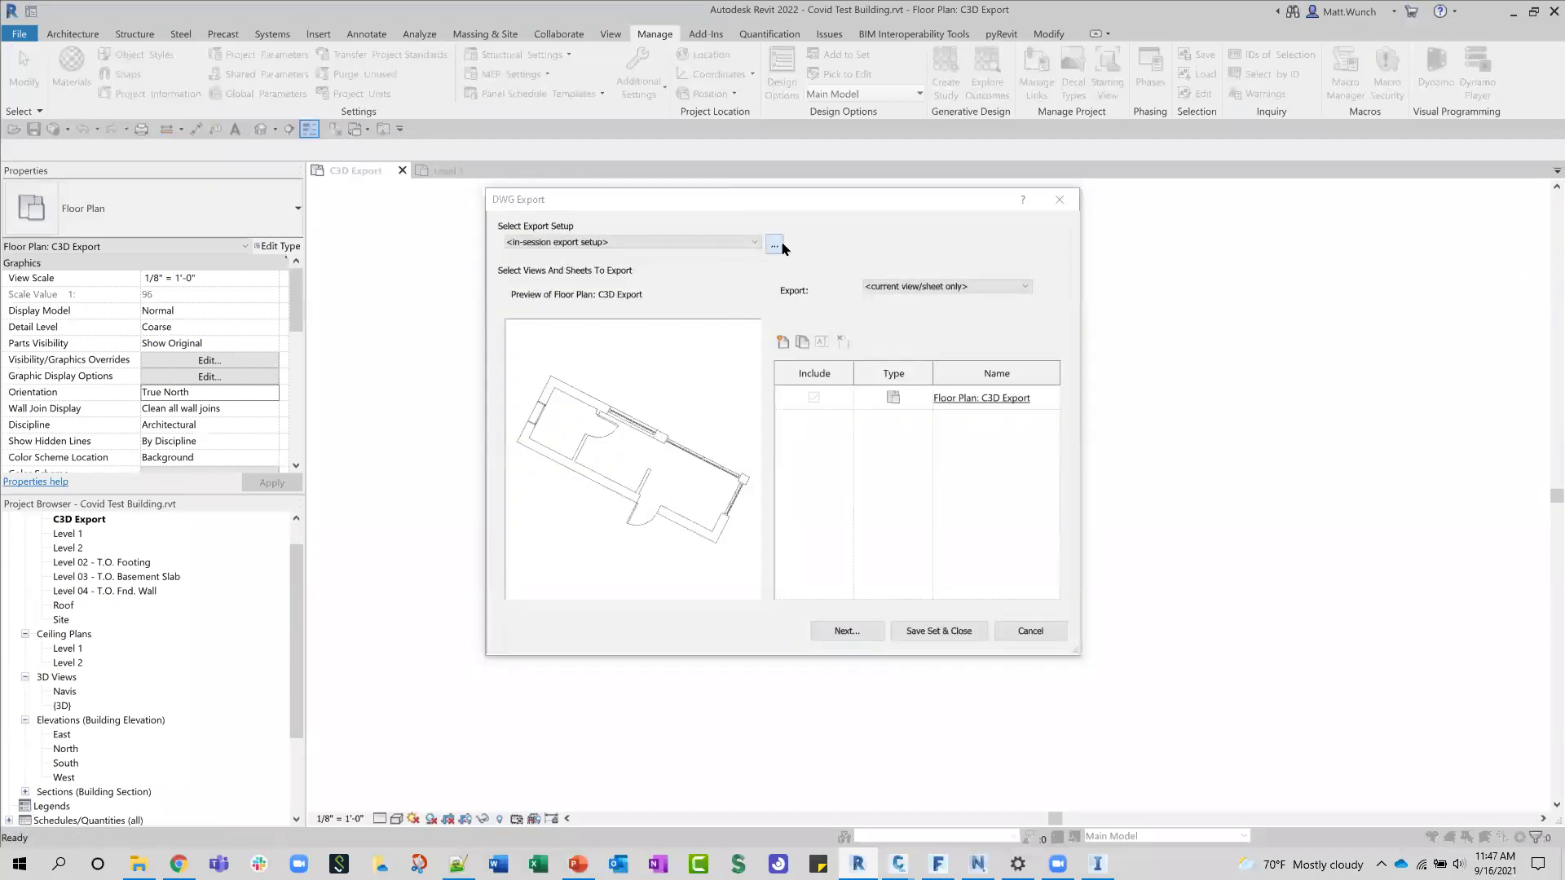
left_click(860, 246)
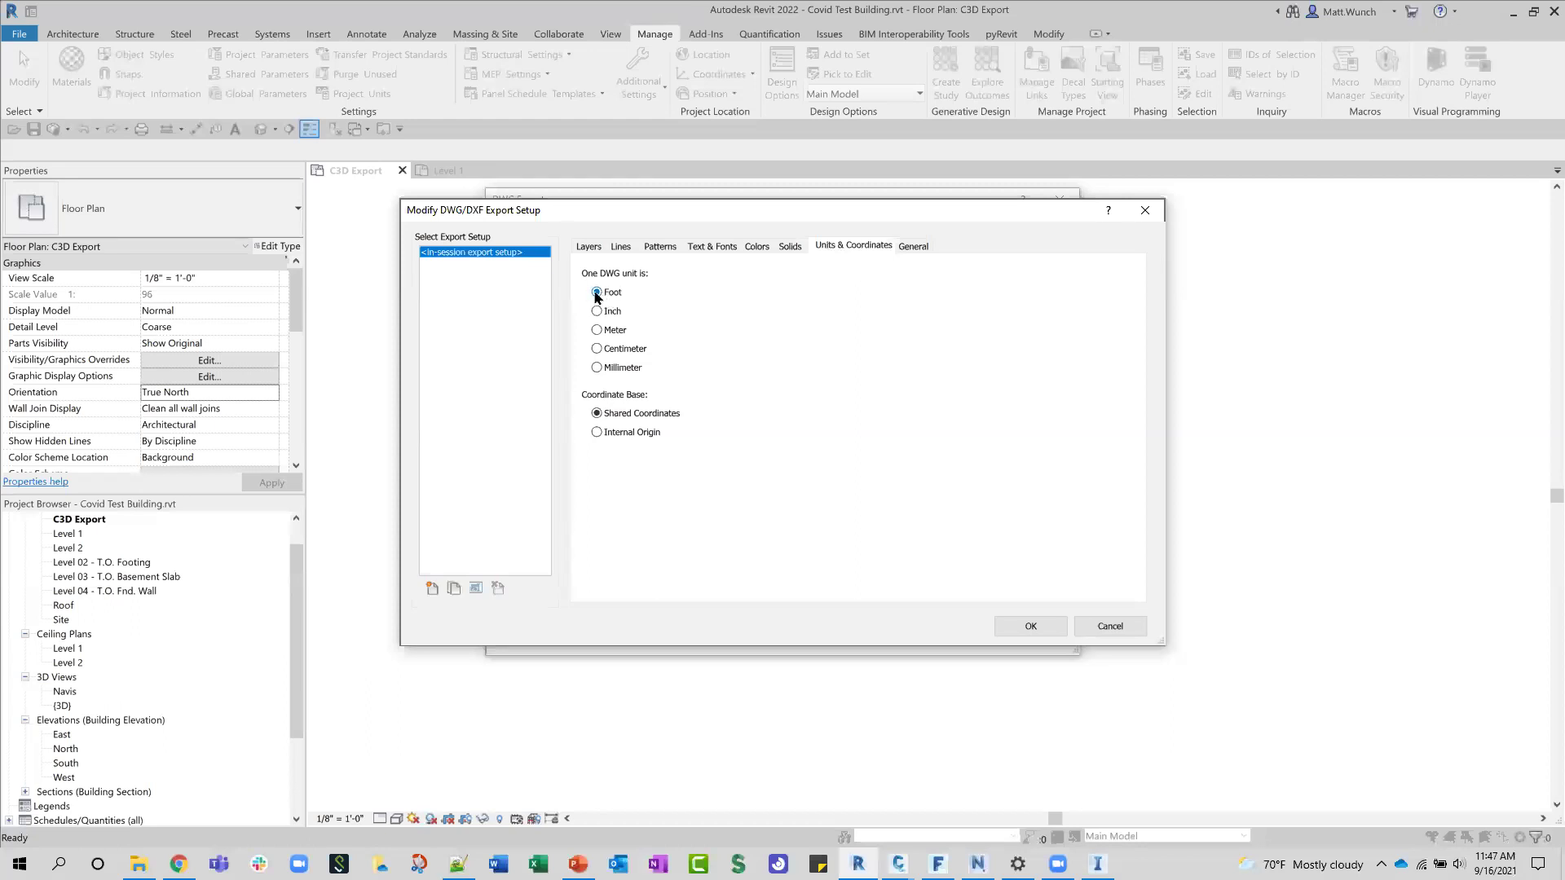
left_click(607, 416)
left_click(1024, 626)
Step: Export the plan as C3D Export_2 in AutoCAD 2018 DWG format to the DWGs for C3D folder, without external references for views and links
left_click(855, 632)
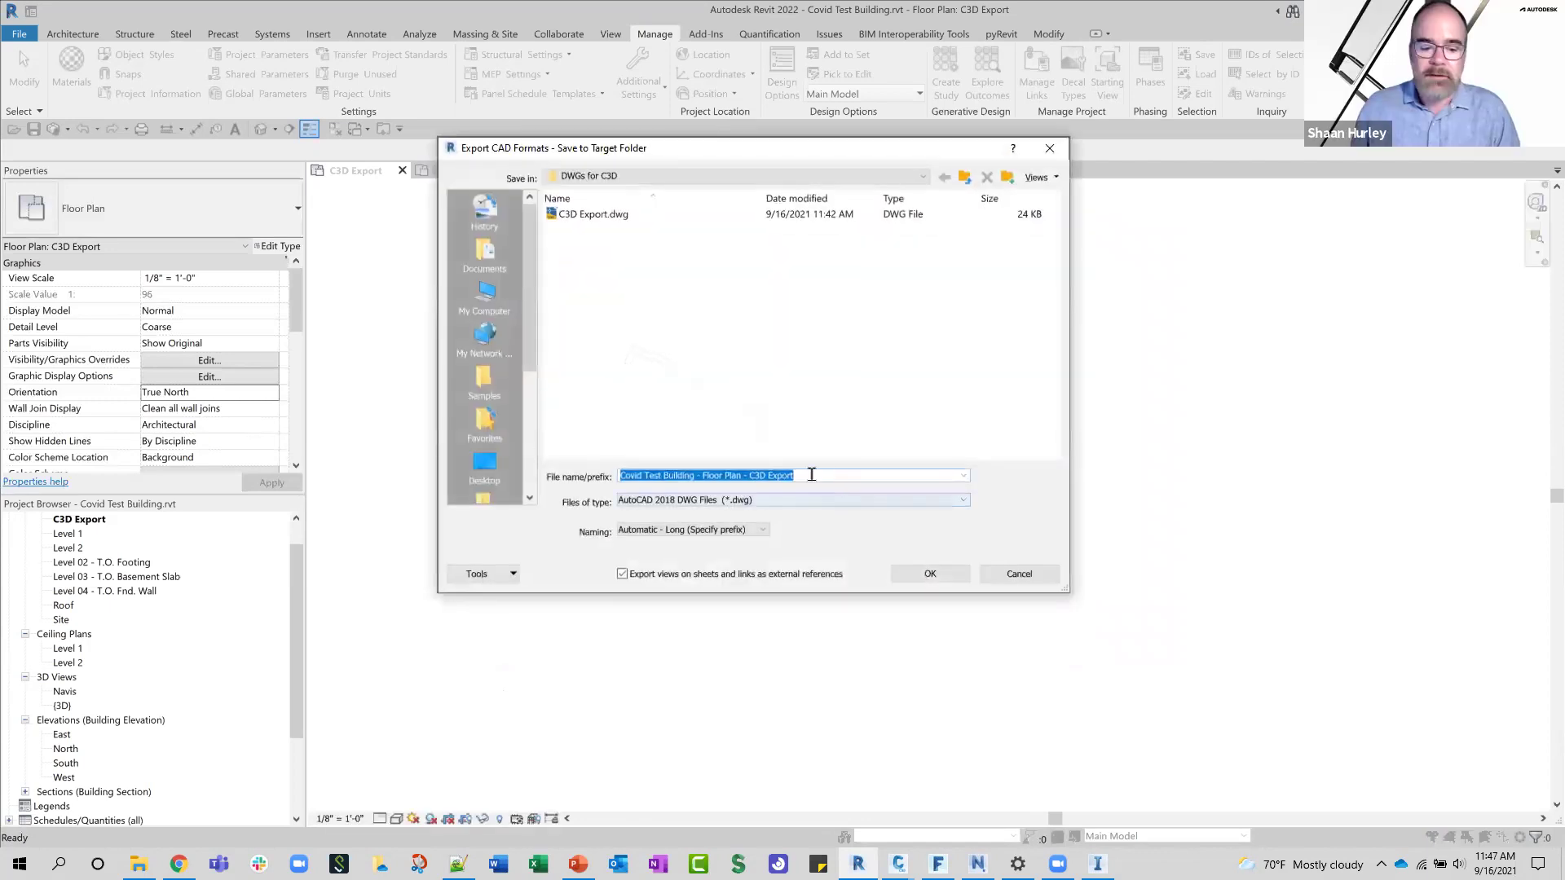
left_click(812, 474)
left_click_drag(748, 476, 367, 489)
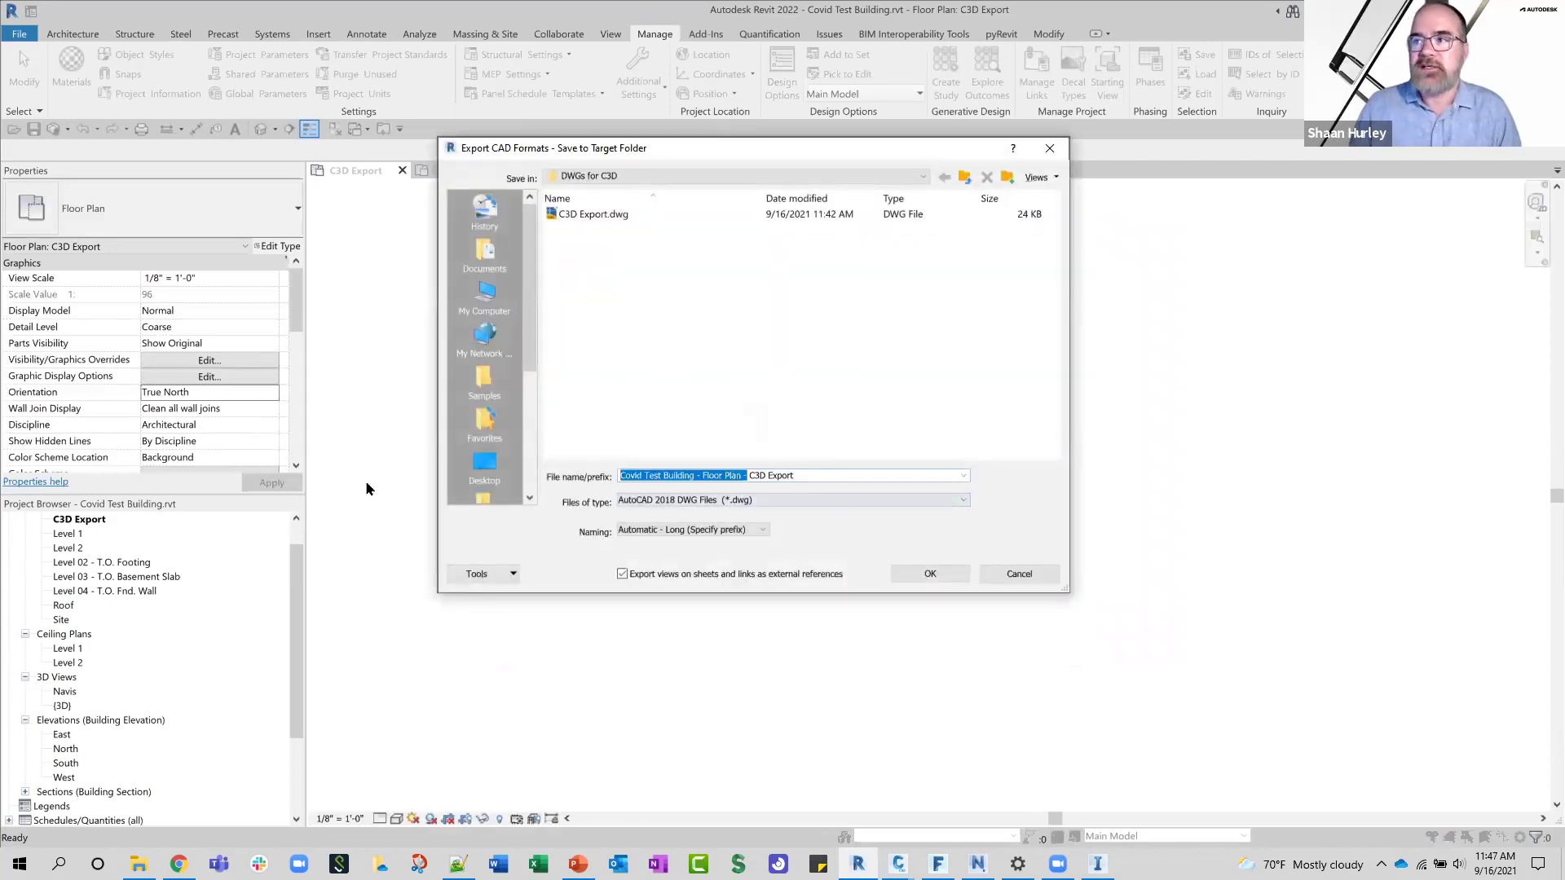
key("Delete")
type("_2")
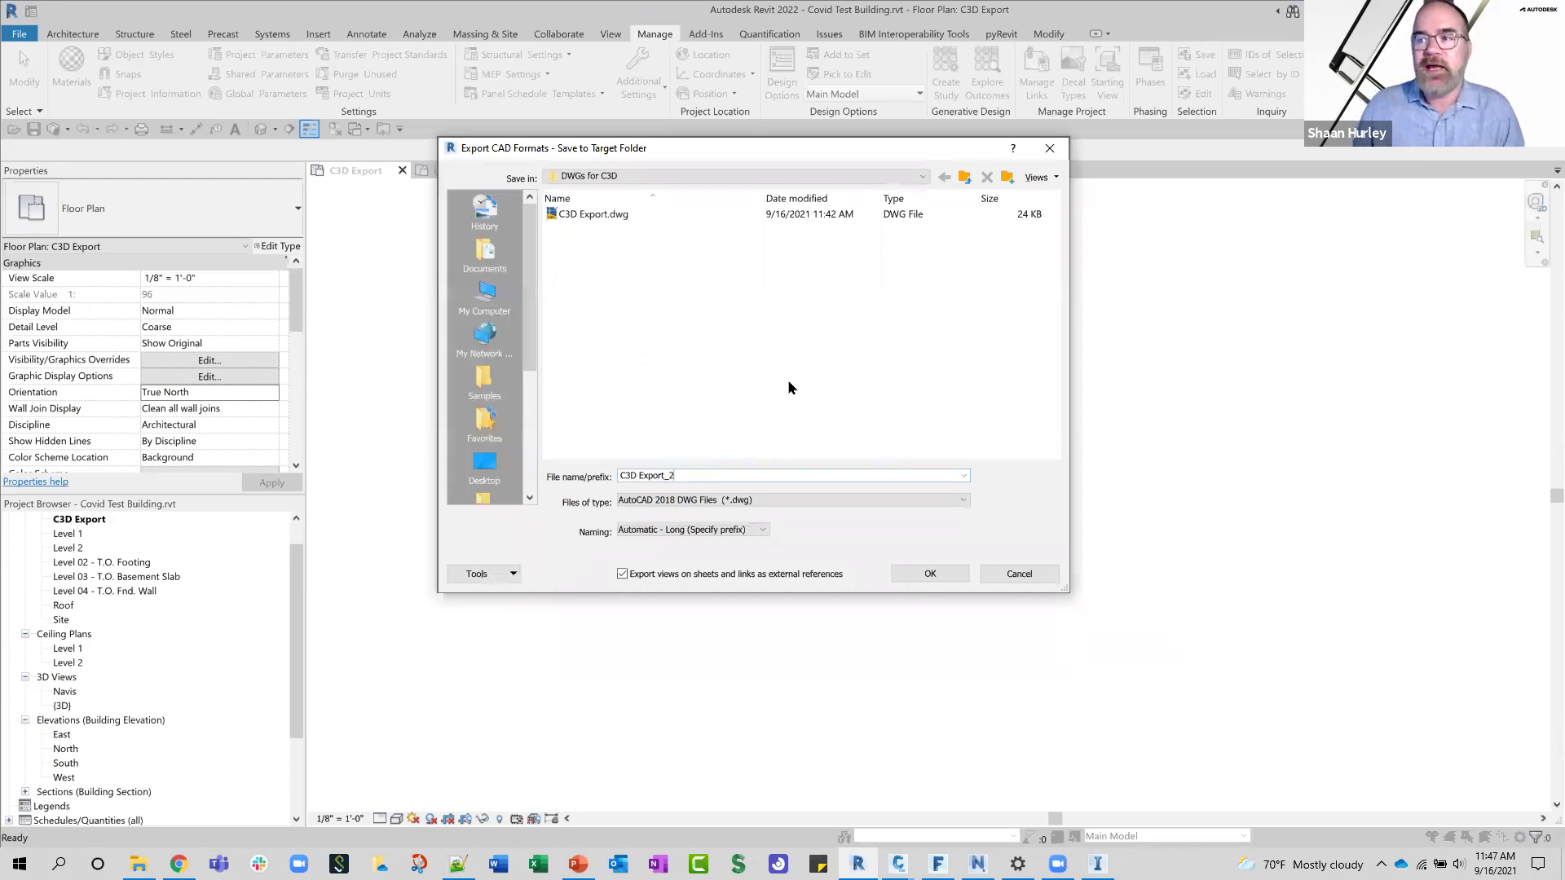
left_click(704, 576)
left_click(935, 581)
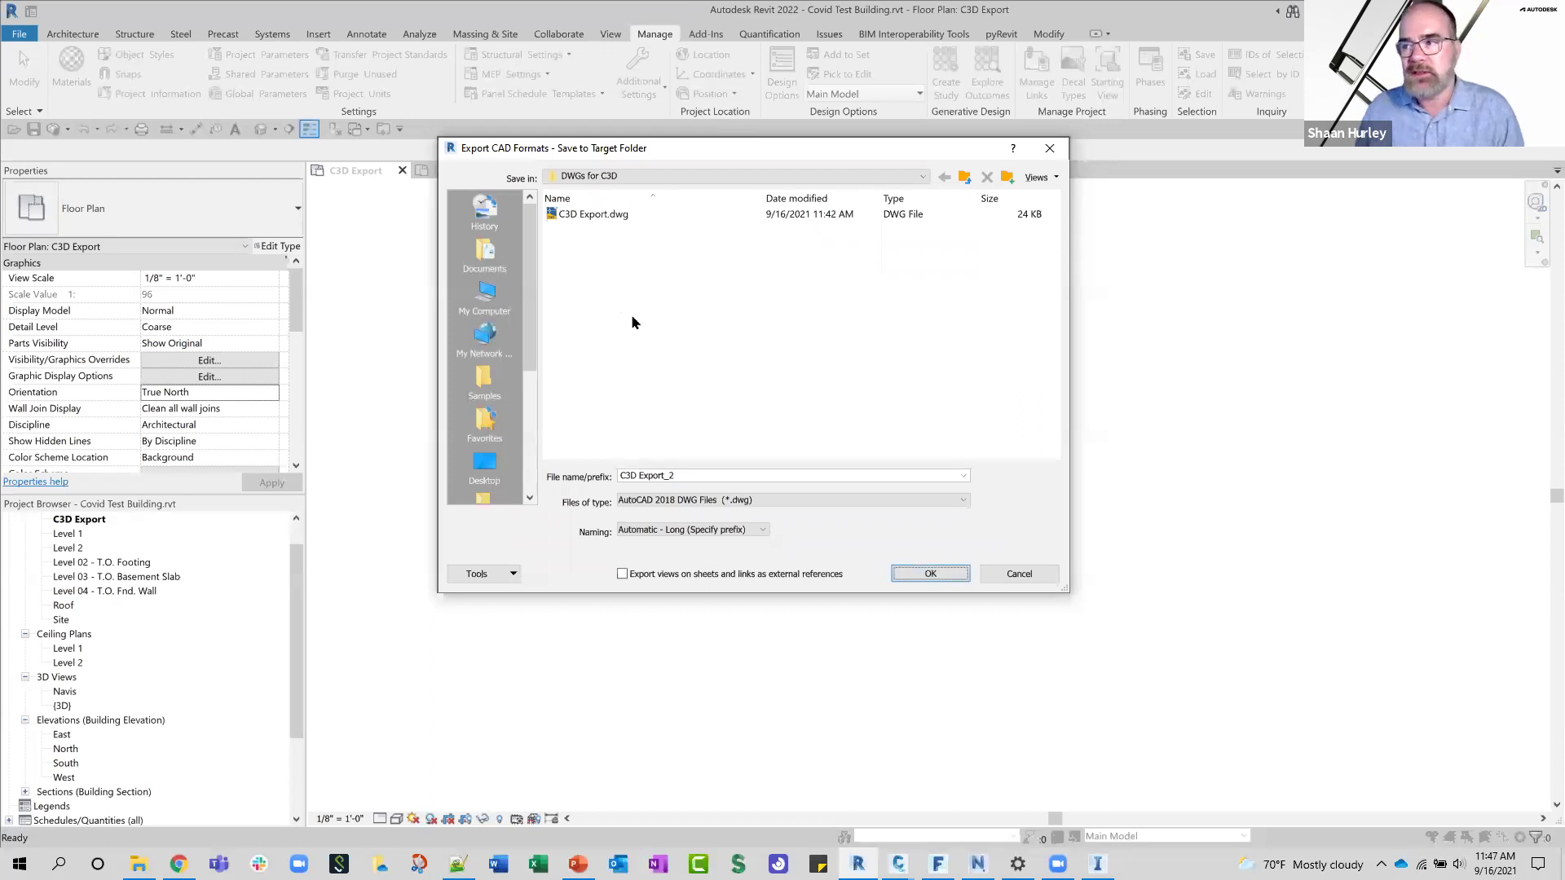
left_click(925, 573)
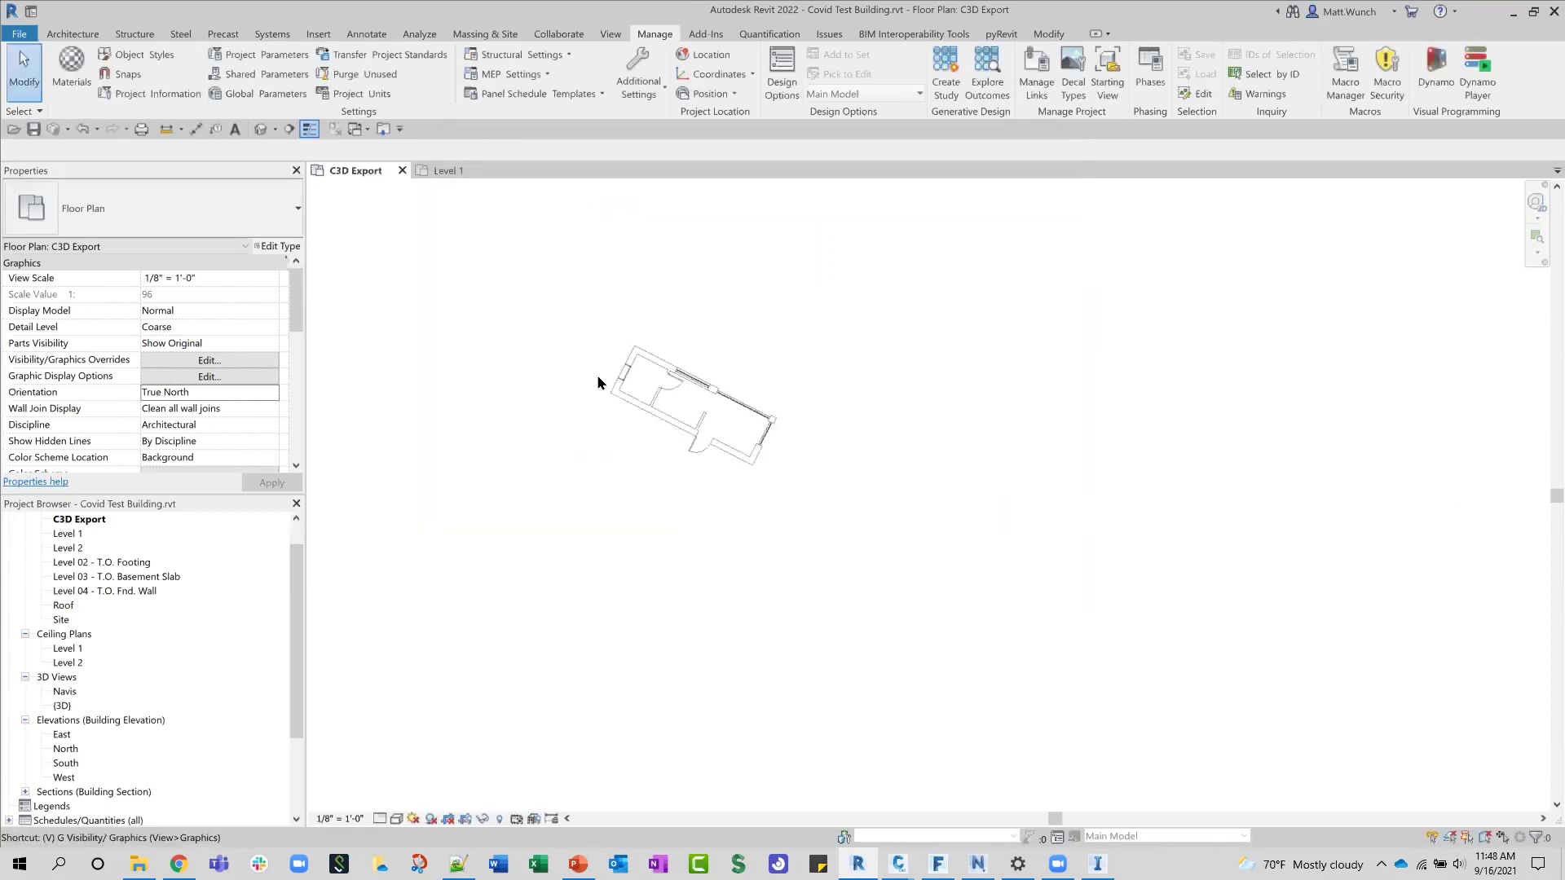
Step: Turn on the Site category in the C3D Export plan's visibility overrides, with its Internal Origin subcategory turned off
key("g")
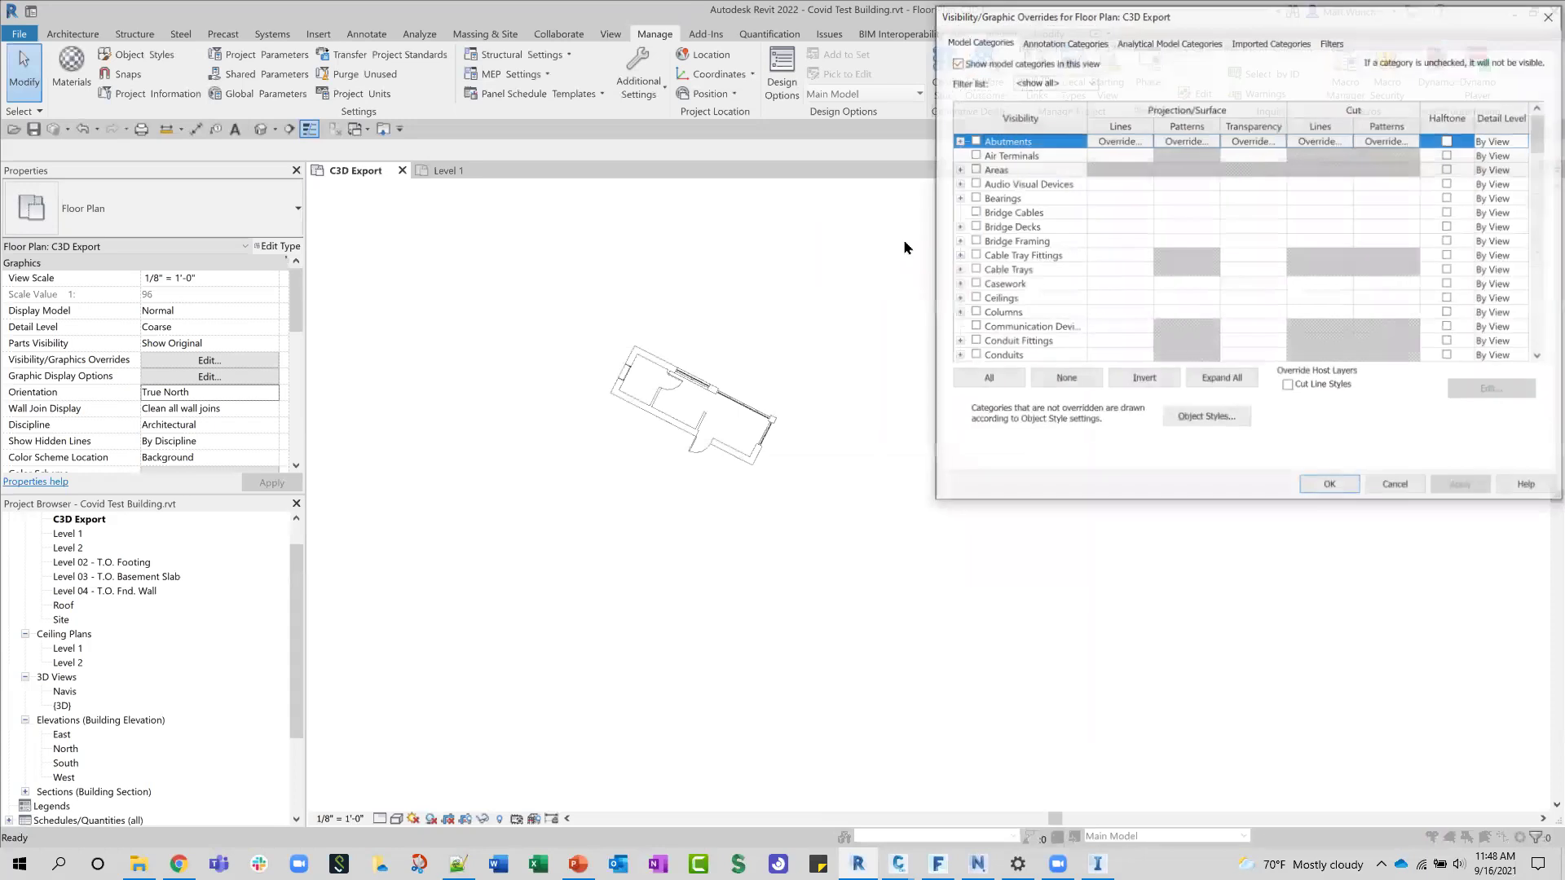
scroll(1087, 285, "down", 10)
left_click(970, 281)
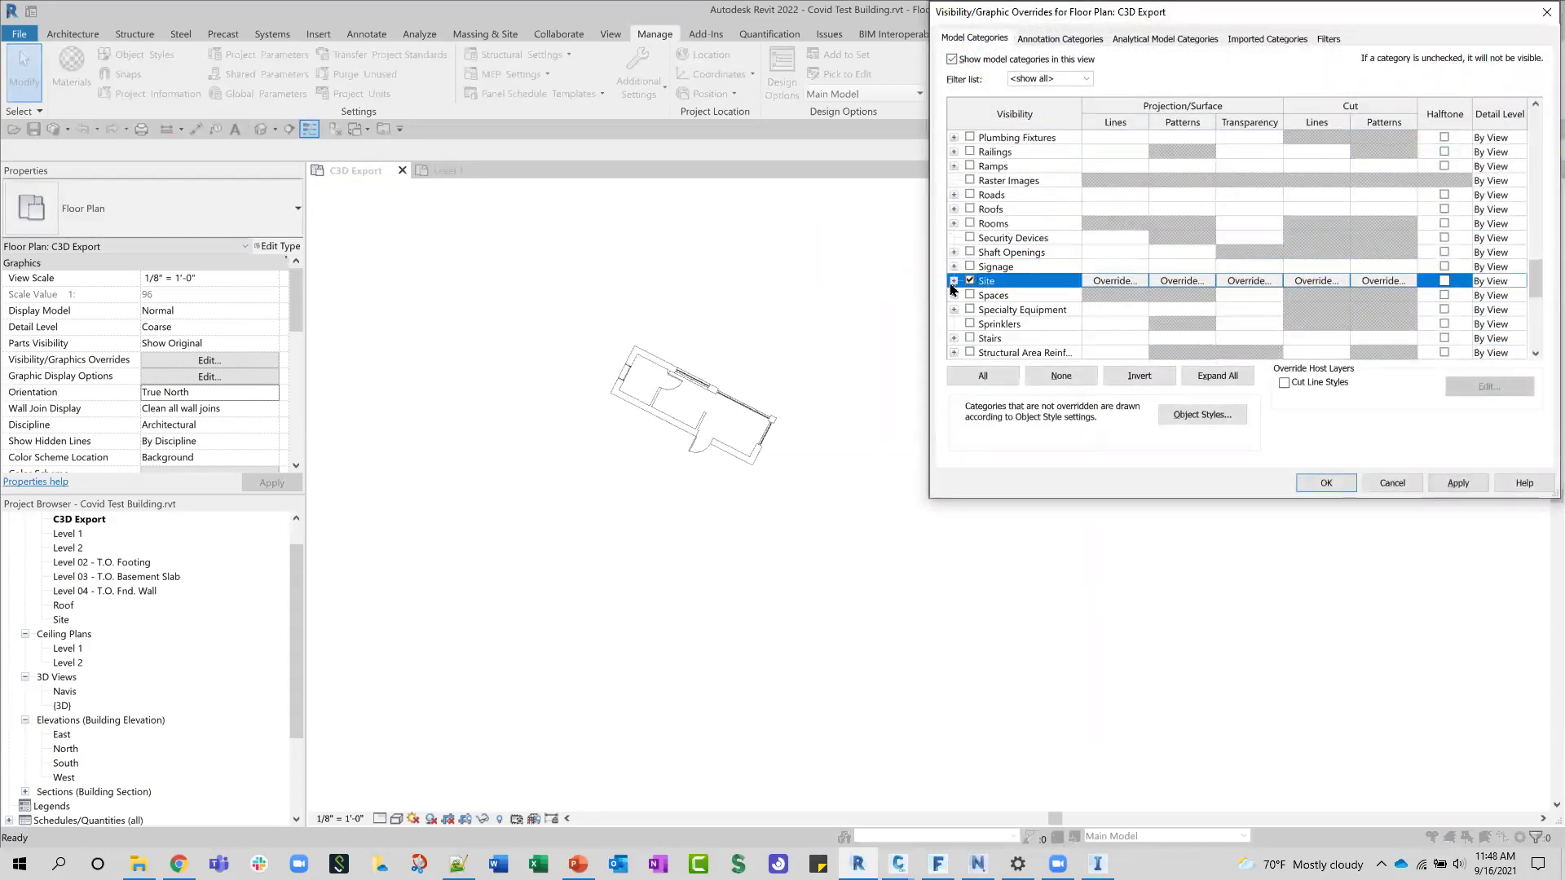
left_click(954, 280)
scroll(978, 277, "down", 2)
left_click(1003, 266)
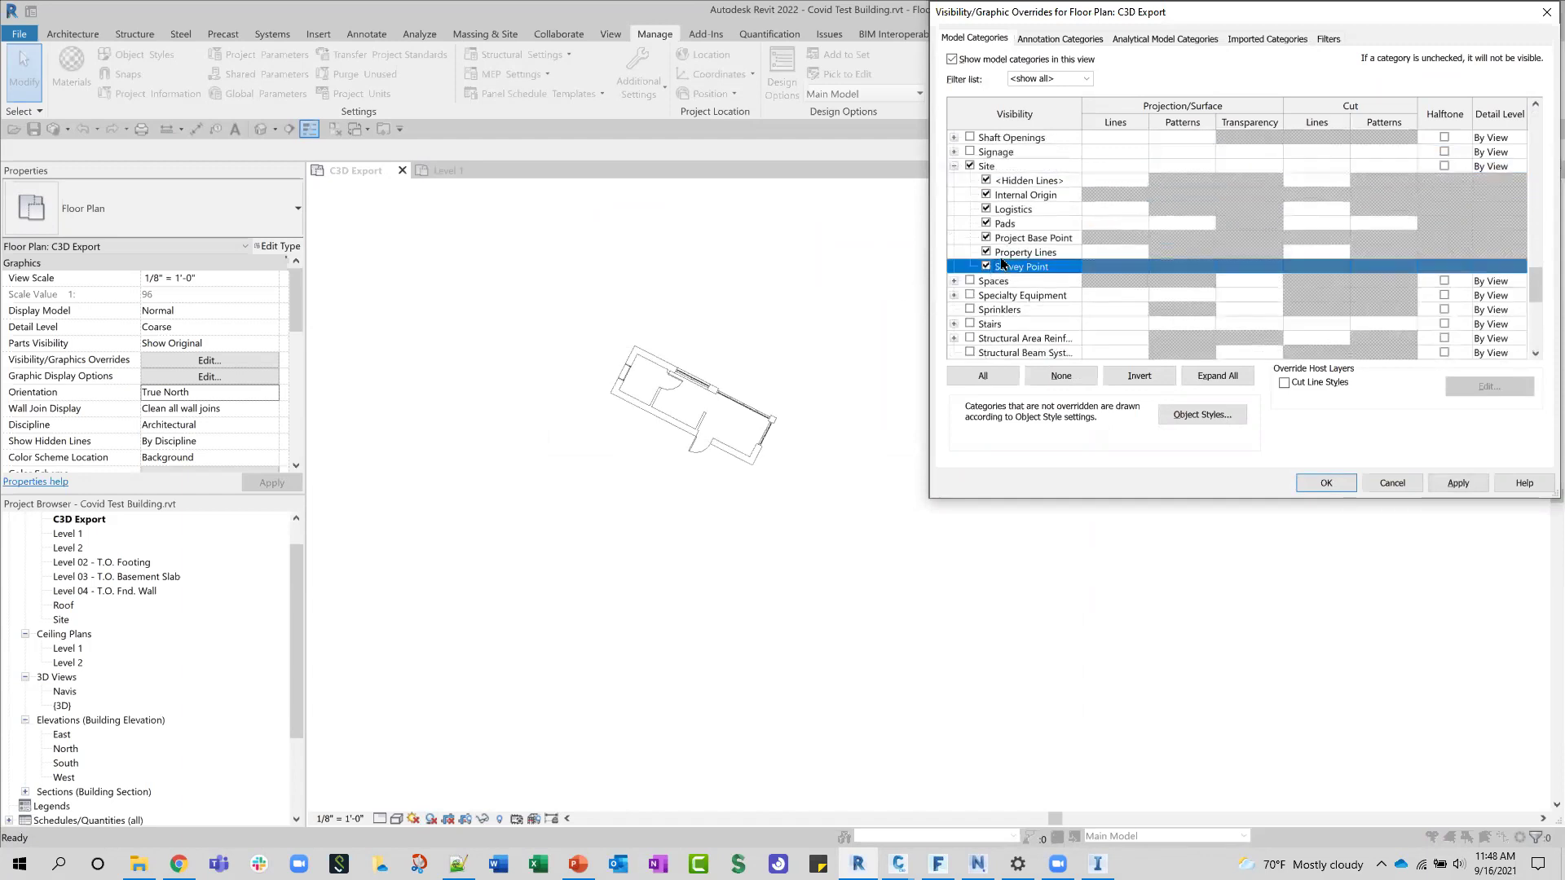
left_click(986, 195)
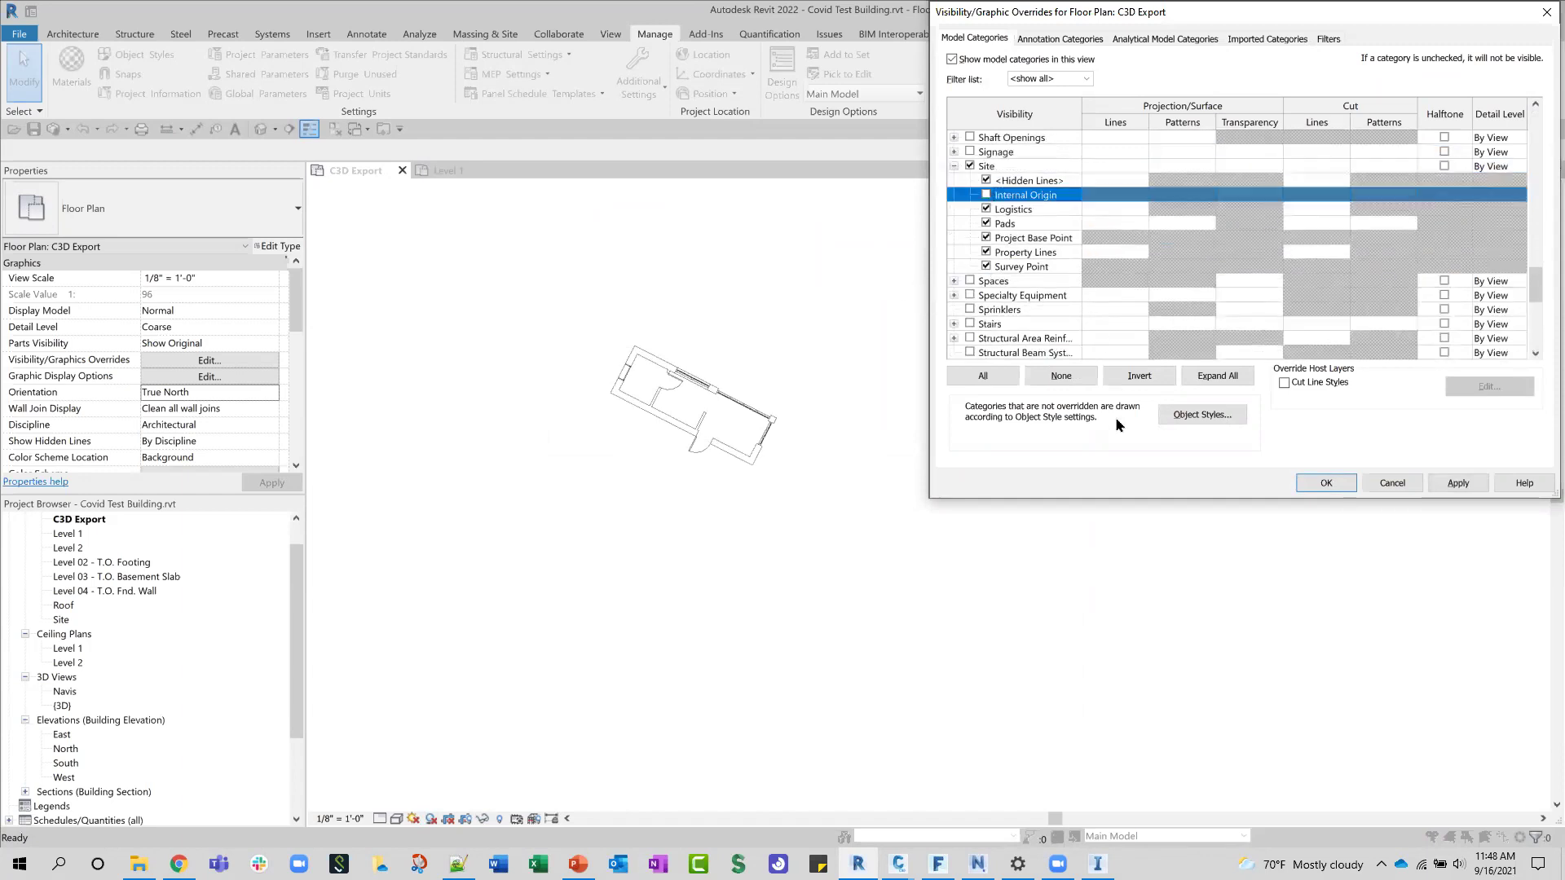
left_click(1326, 484)
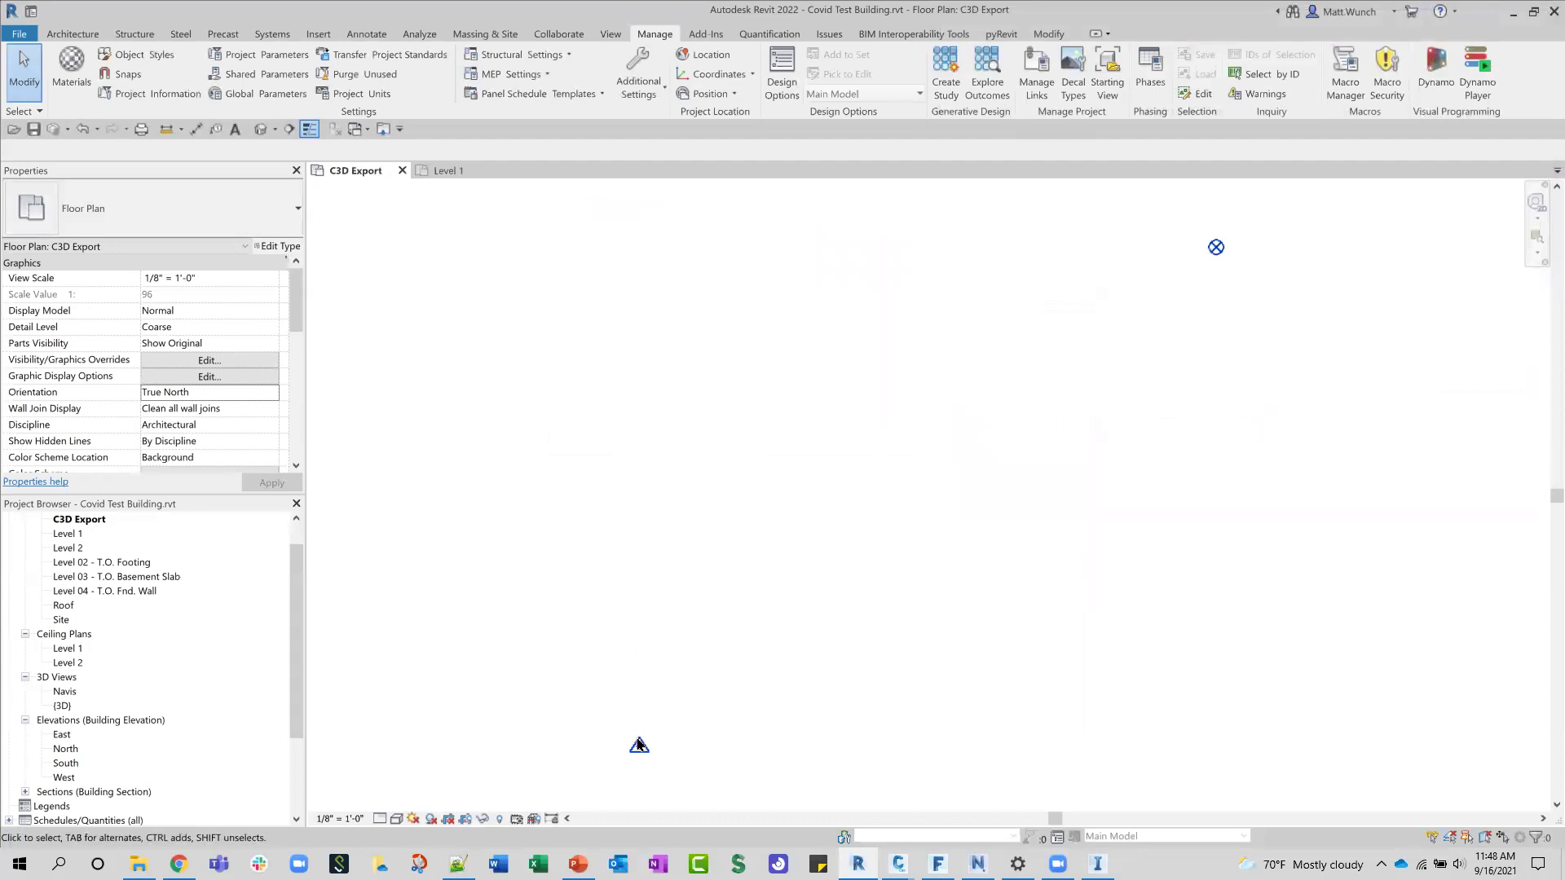
Step: Inspect the shared site coordinates of the survey point and the project base point in the plan
left_click(639, 748)
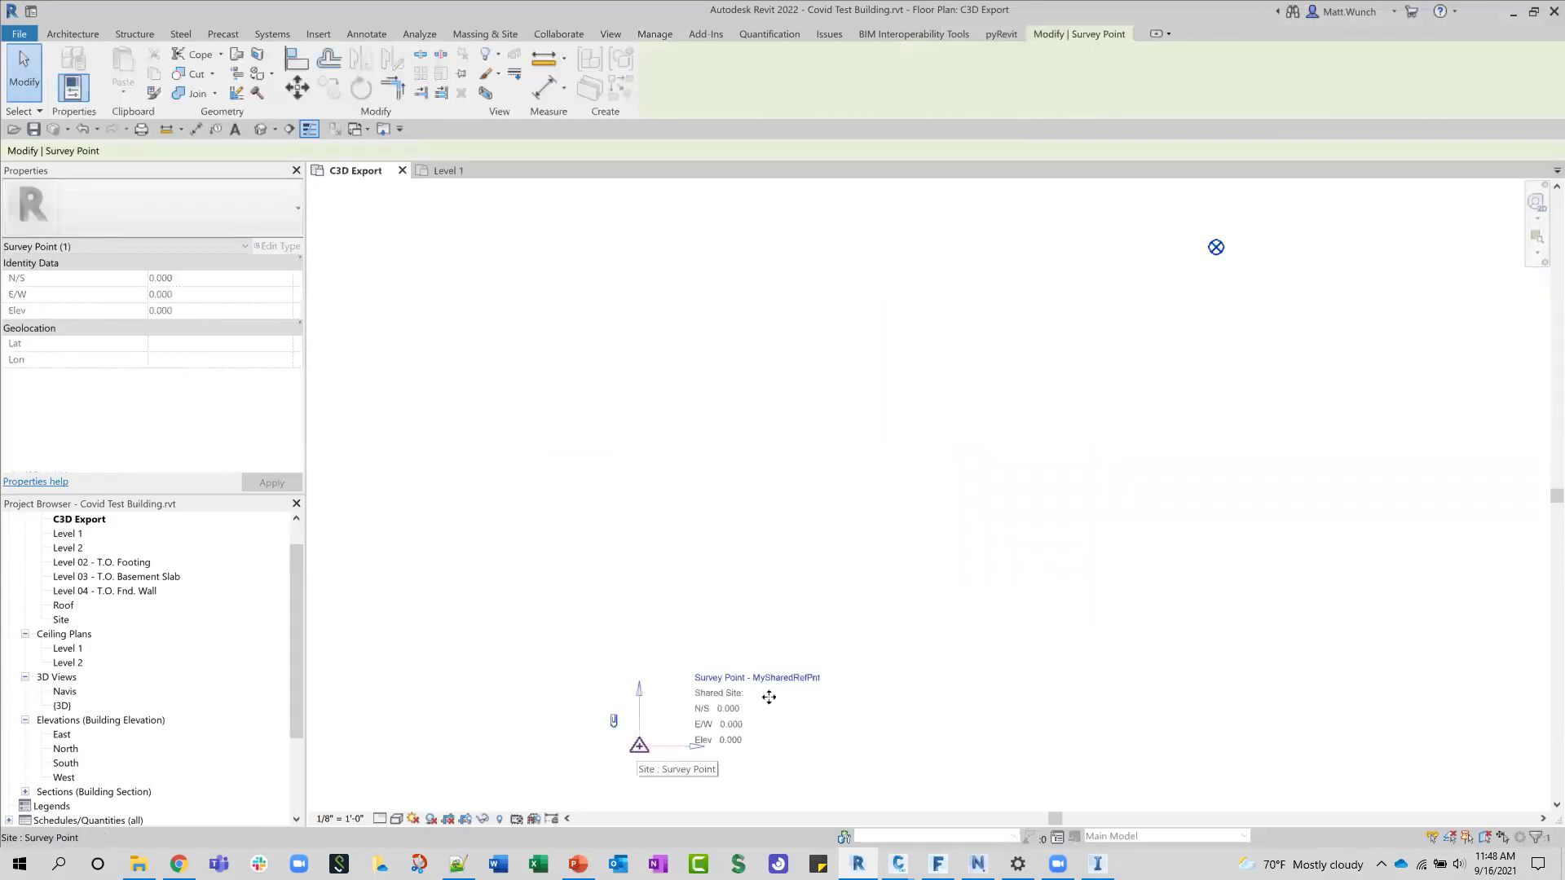
middle_click_drag(1189, 266, 1072, 315)
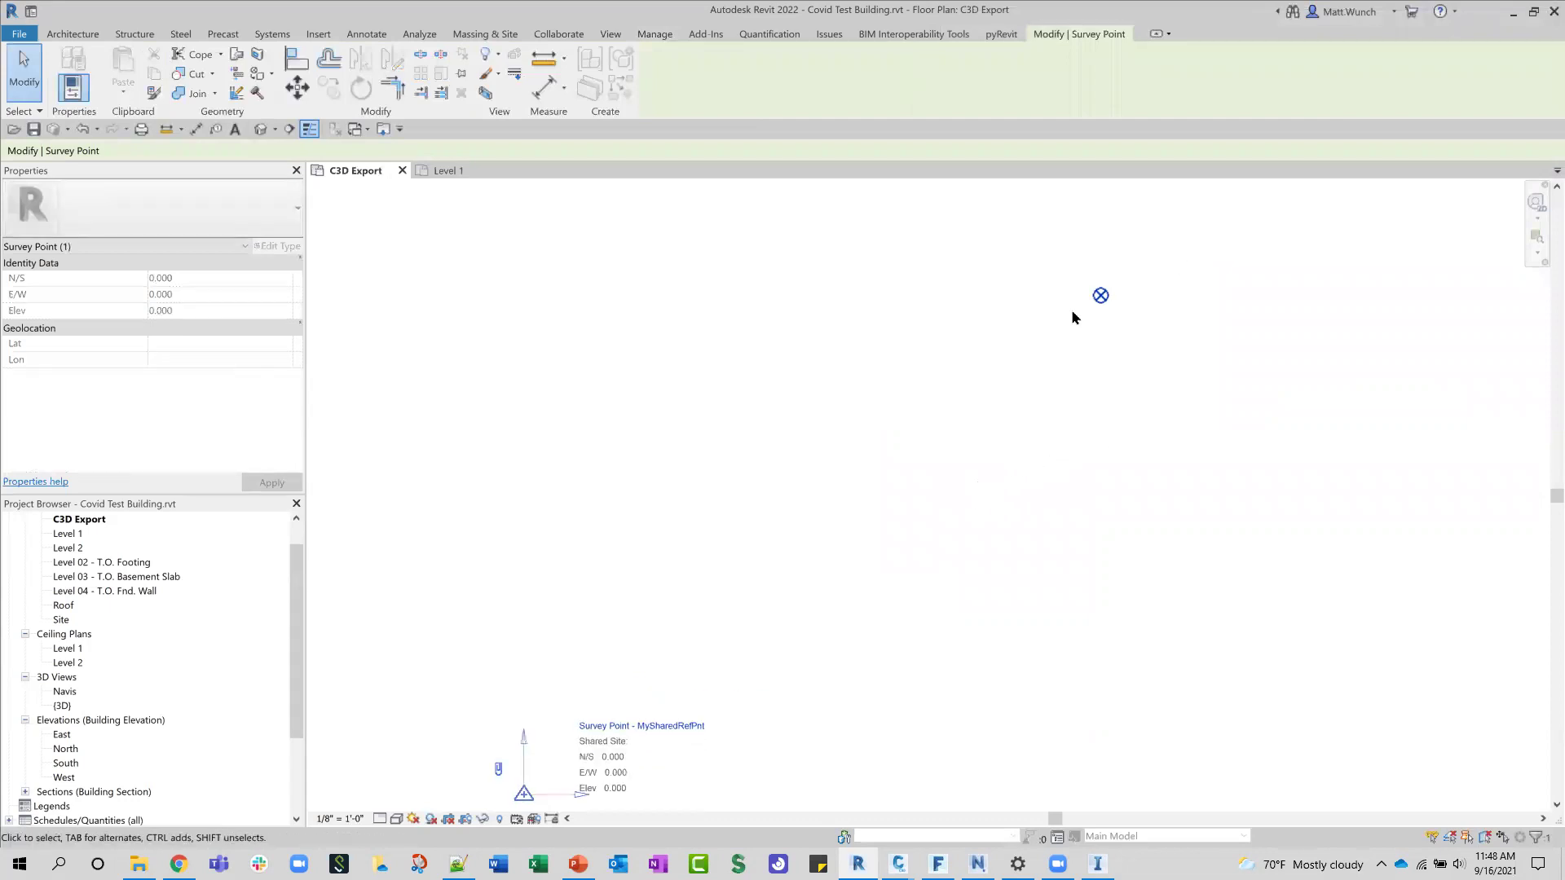
left_click(1100, 296)
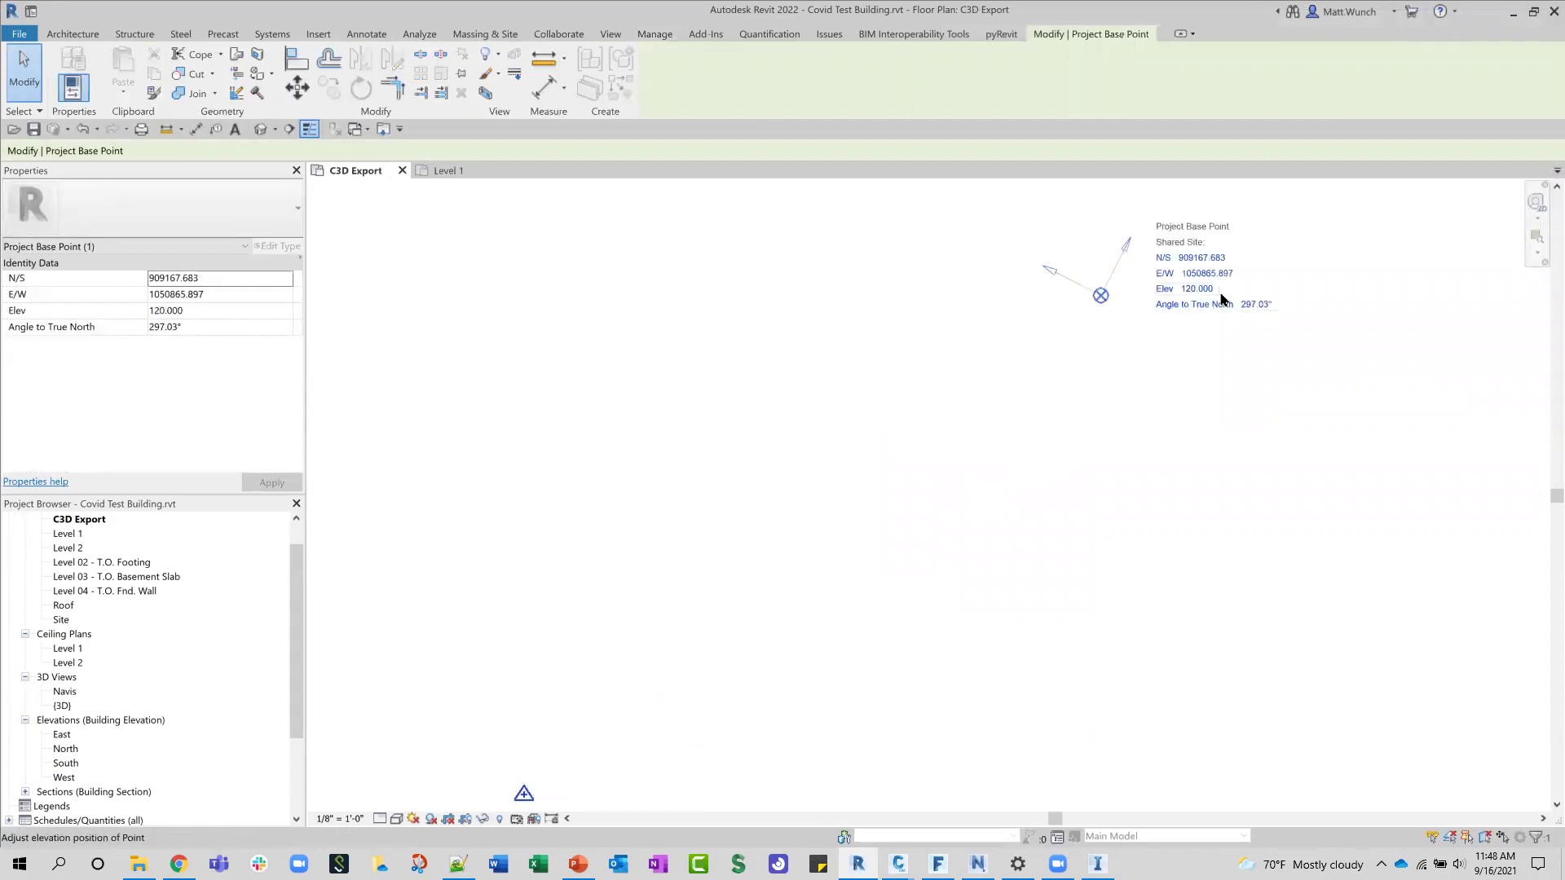
middle_click_drag(1222, 351, 1083, 416)
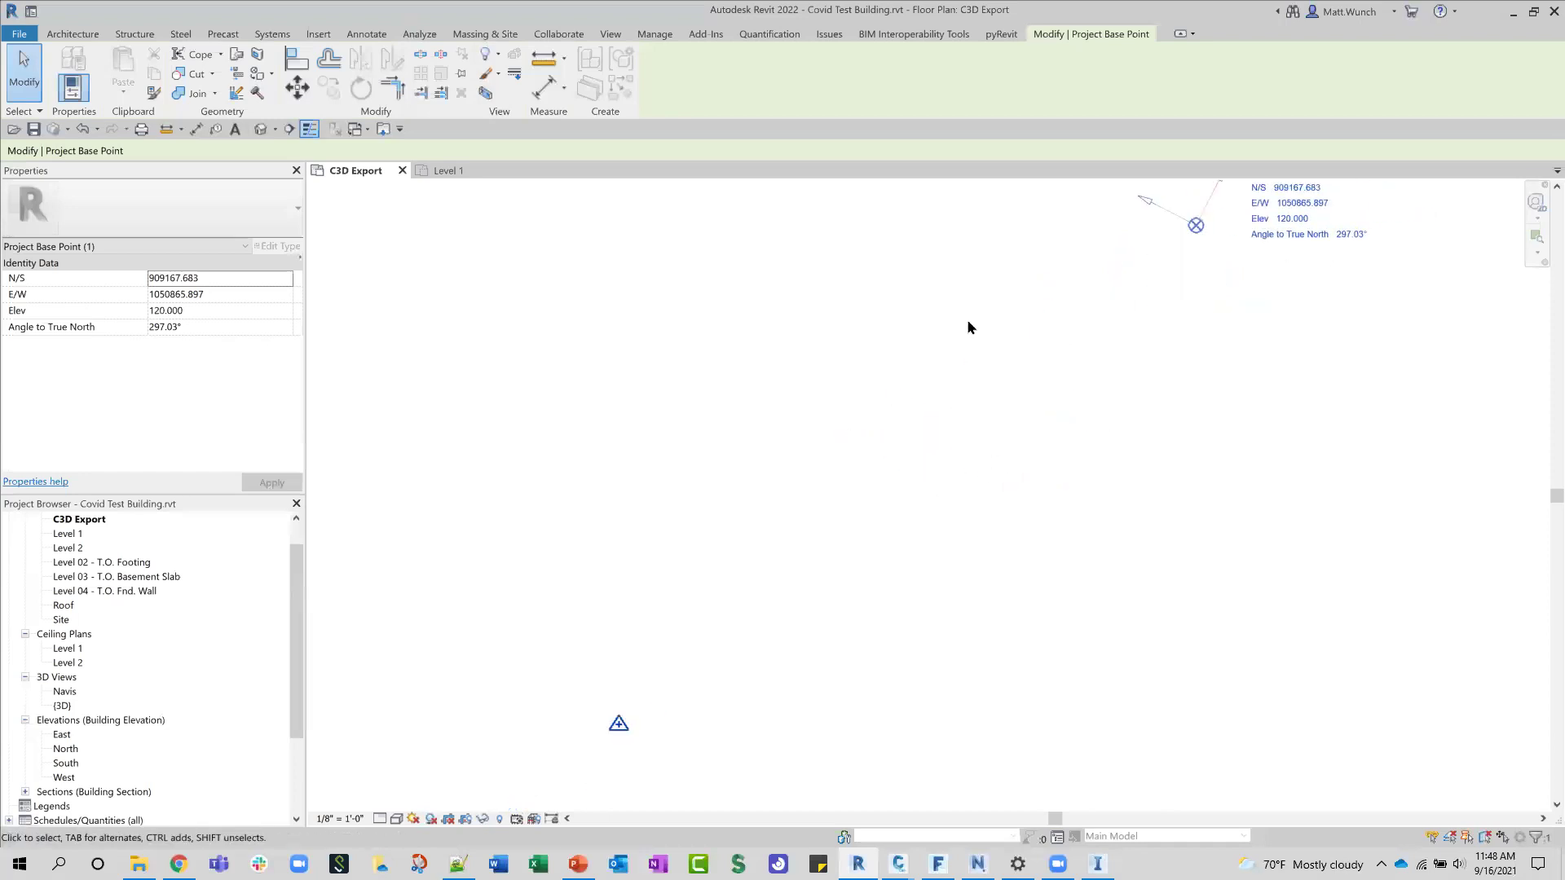
key("Escape")
Step: Turn the Internal Origin subcategory of Site back on in the C3D Export plan's visibility overrides
key("v")
key("v")
key("s")
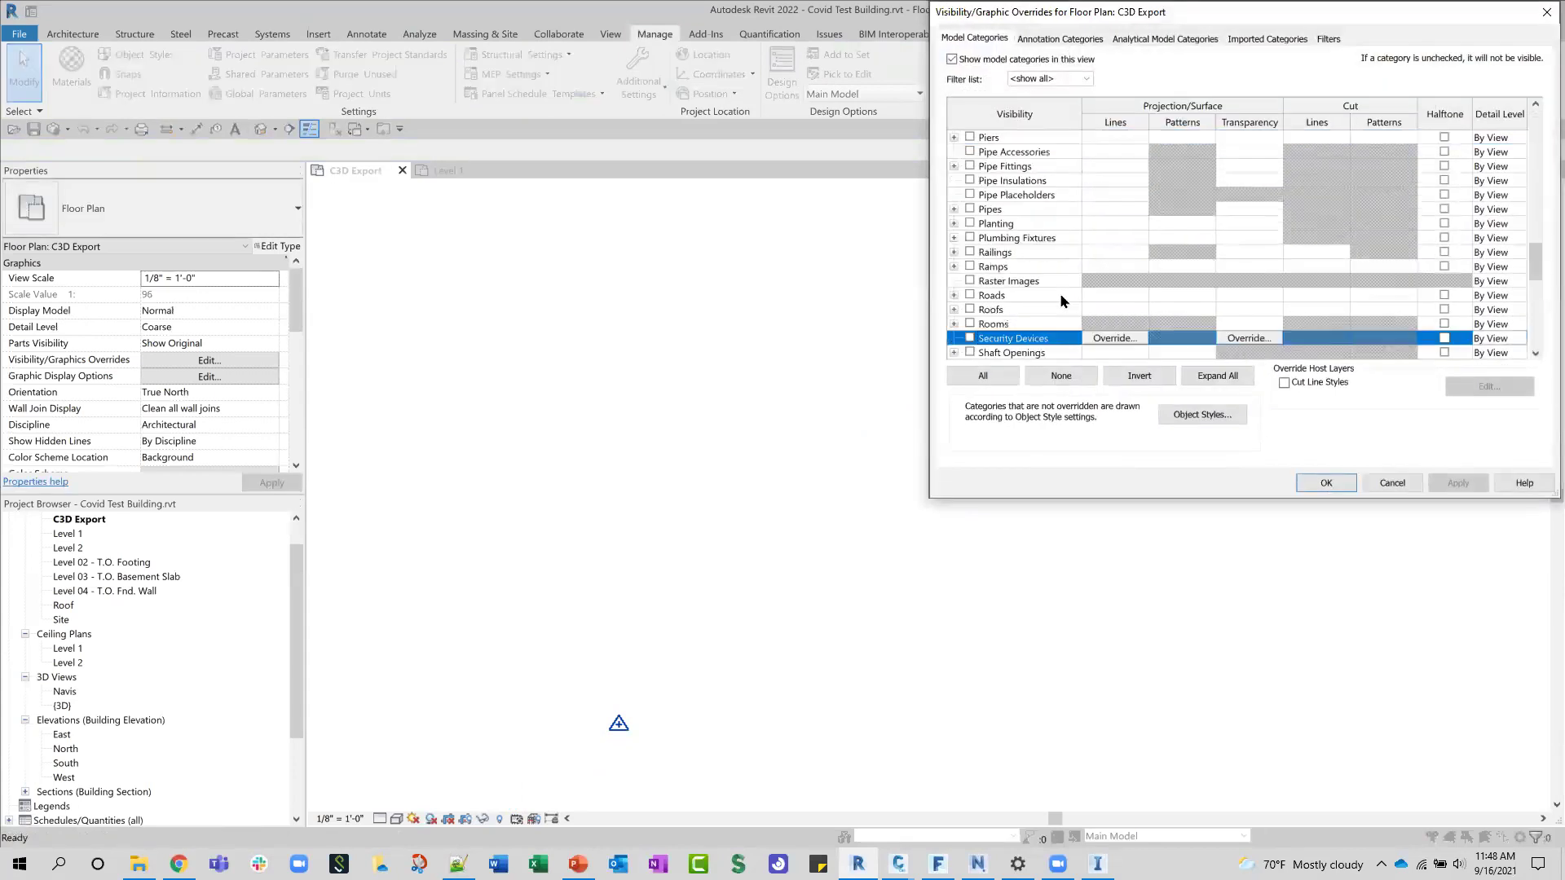
scroll(978, 294, "down", 3)
left_click(985, 281)
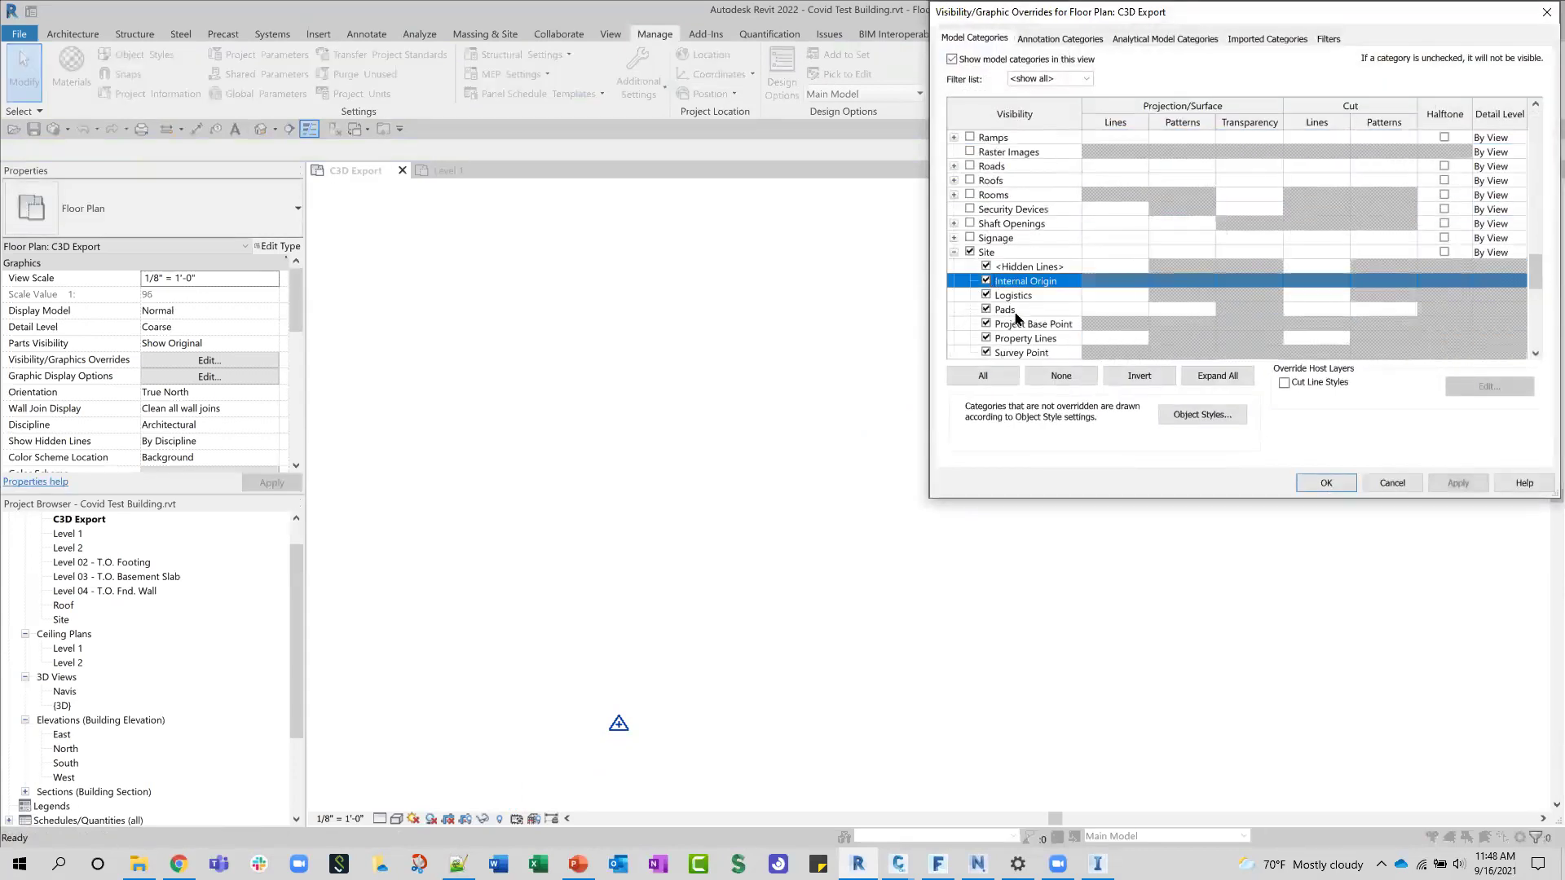
left_click(1327, 482)
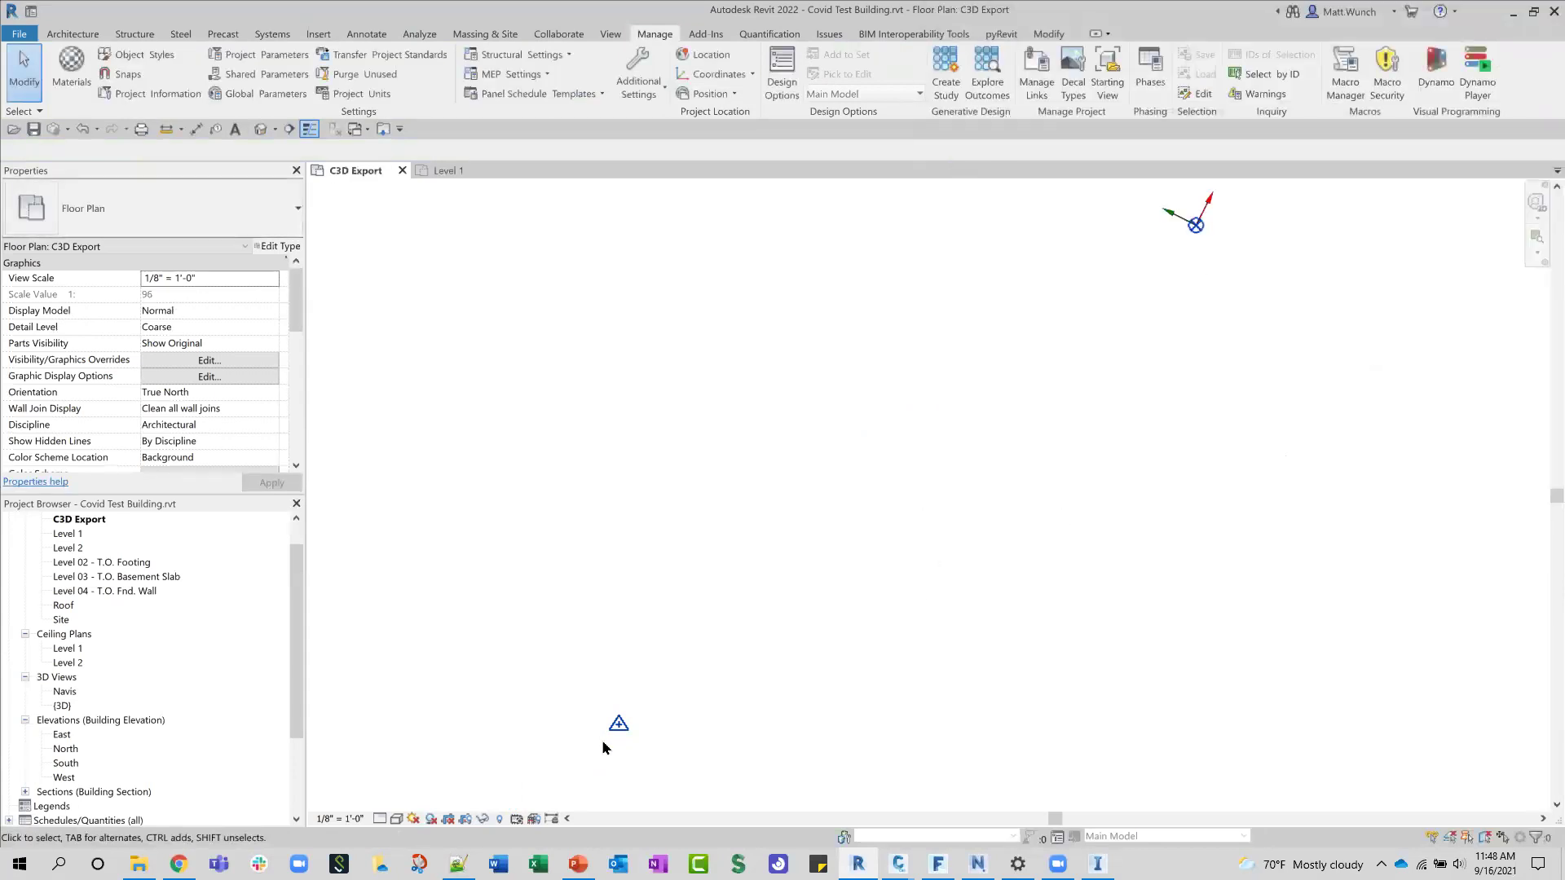
Step: Recheck the survey point and examine the project base point against the internal origin marker
left_click(619, 724)
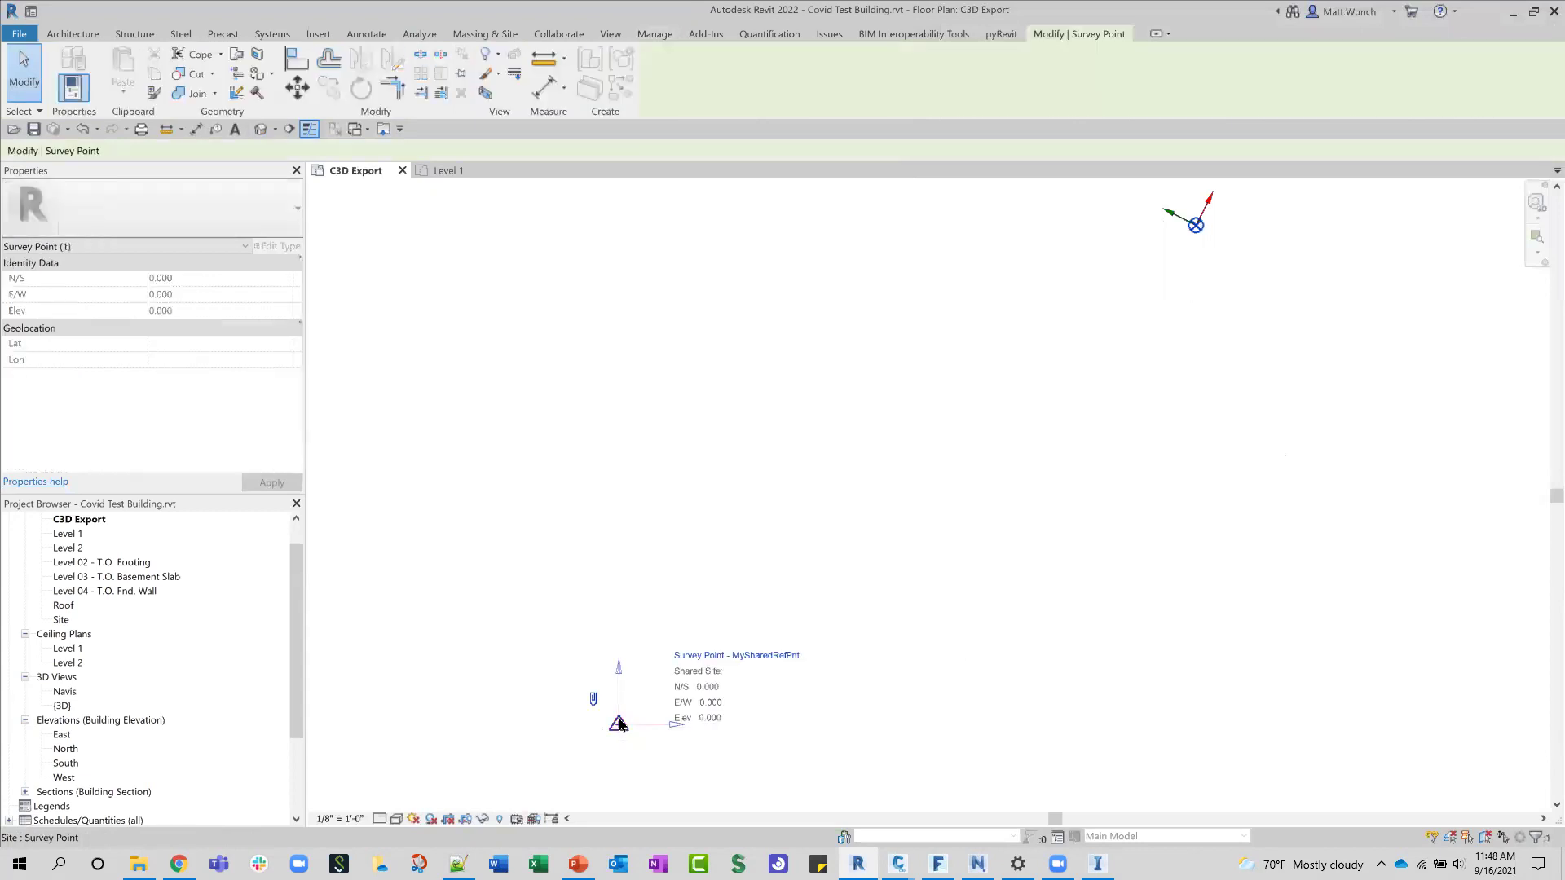
key("Escape")
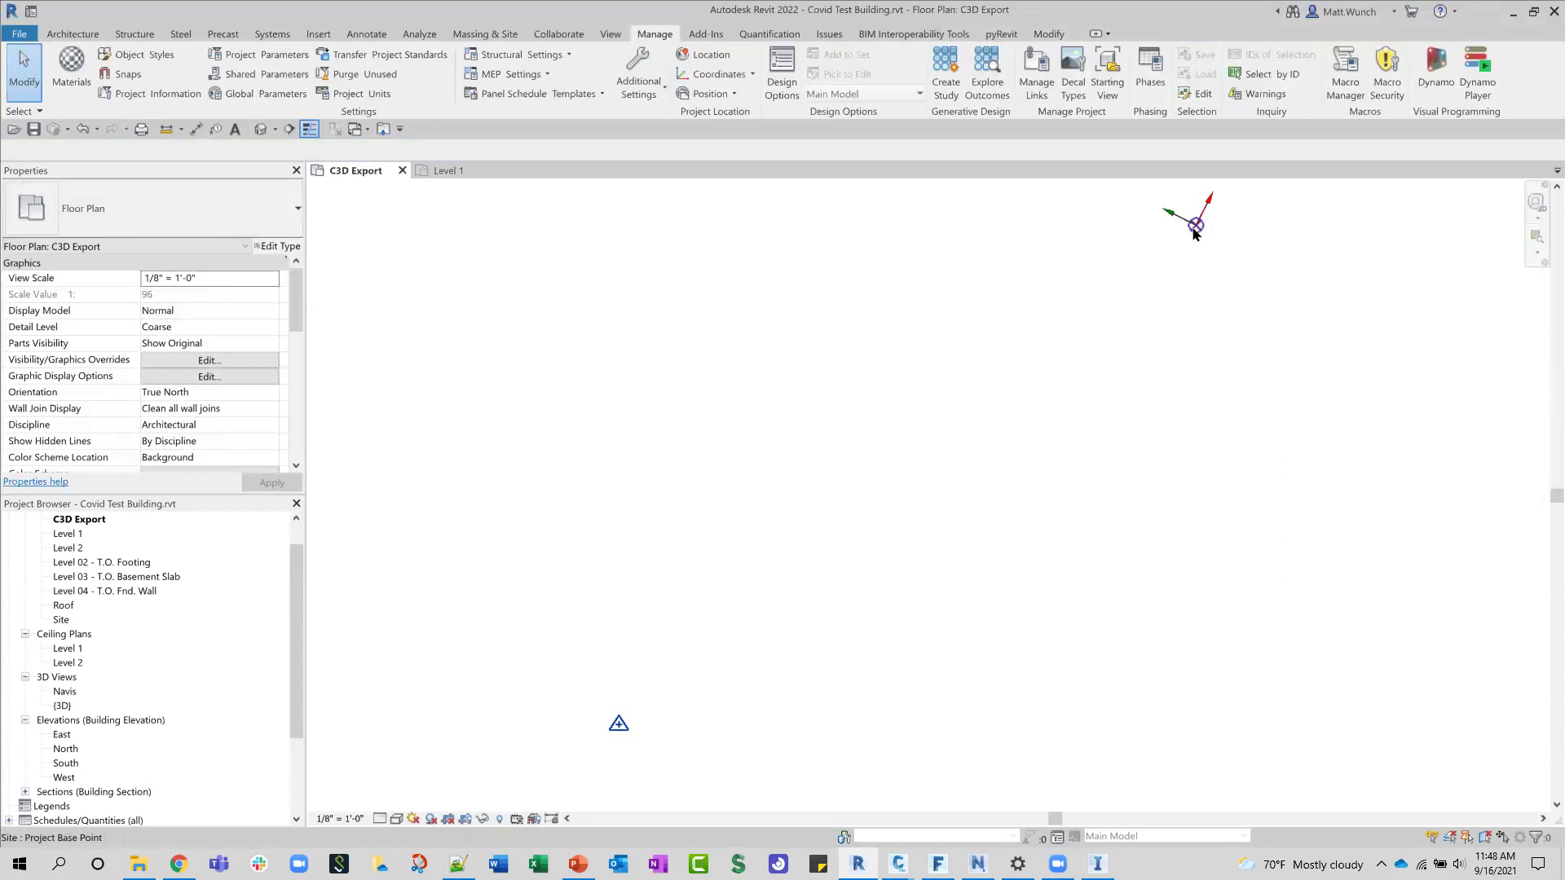
left_click(1166, 229)
key("Escape")
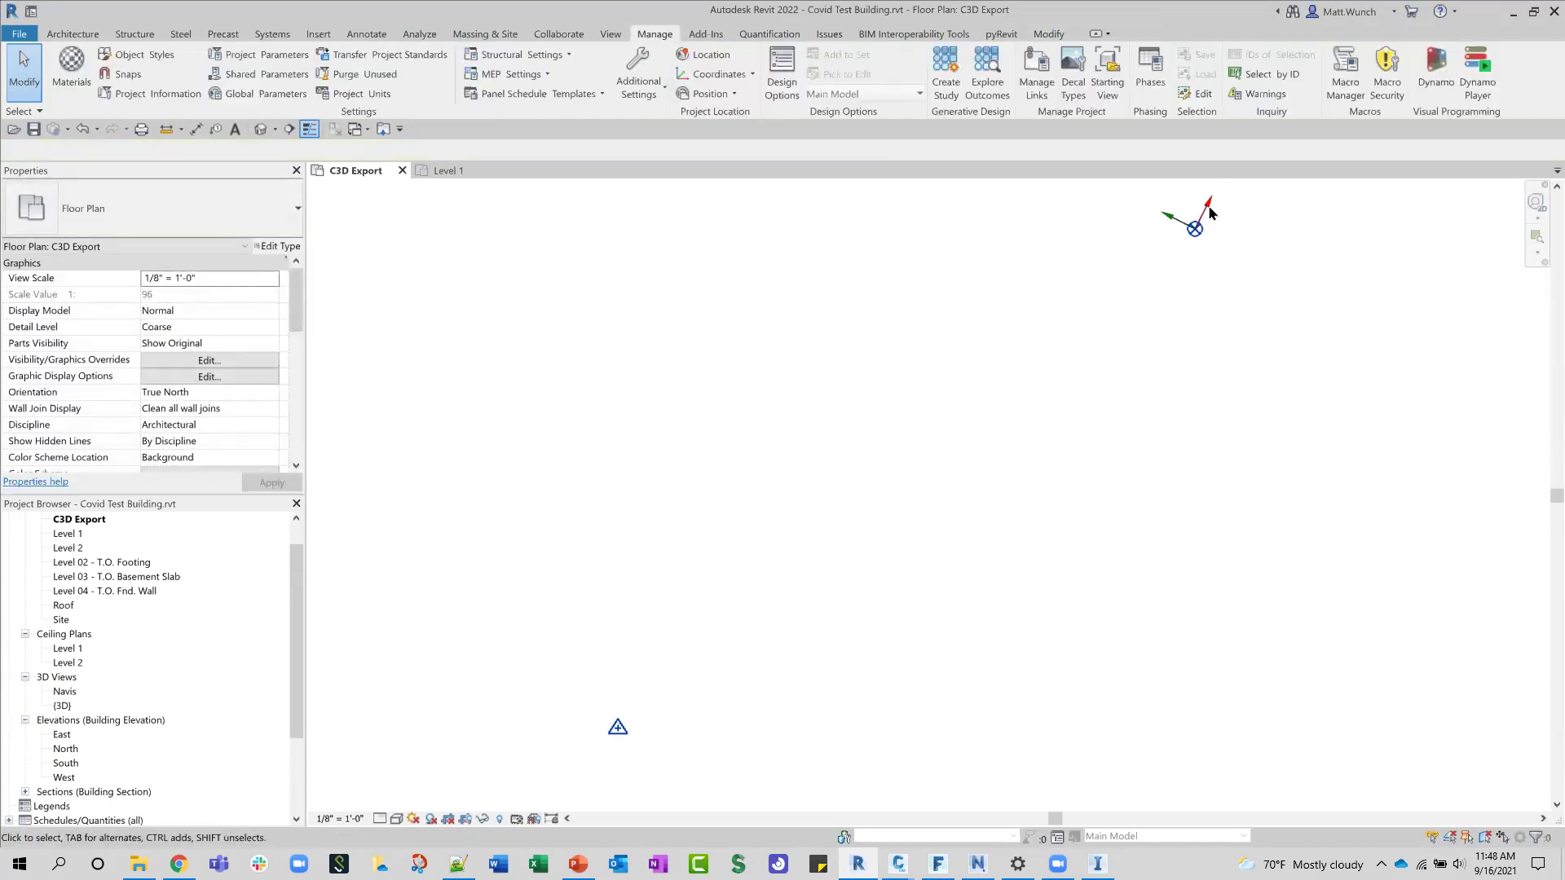
Step: Examine the project base point's shared coordinates, elevation and angle to true north in relation to the survey point
left_click(1196, 232)
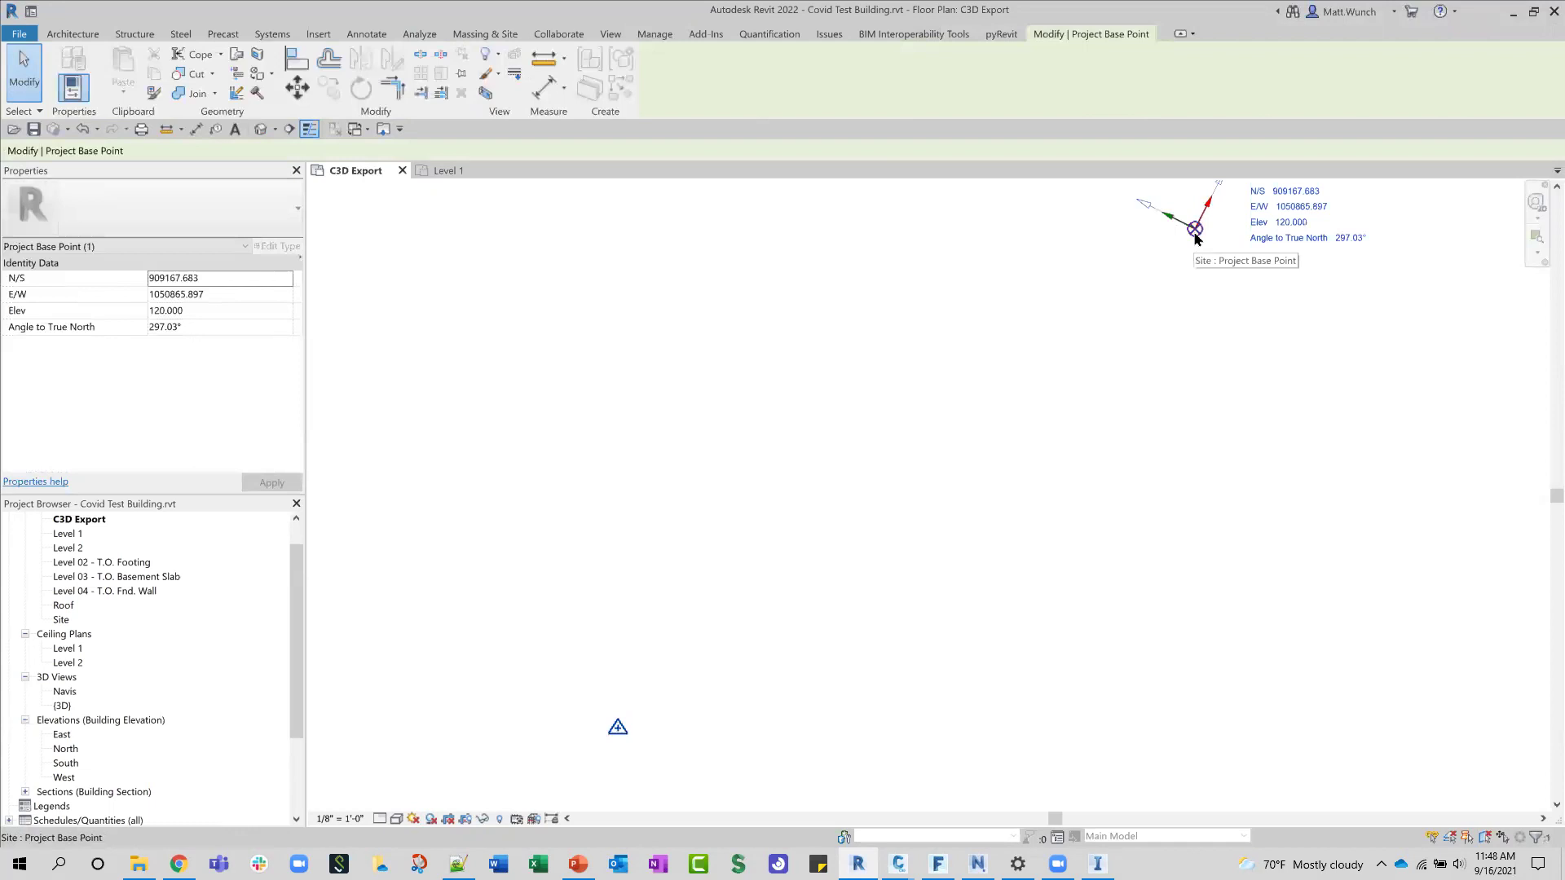
middle_click_drag(1171, 360, 1105, 432)
key("Escape")
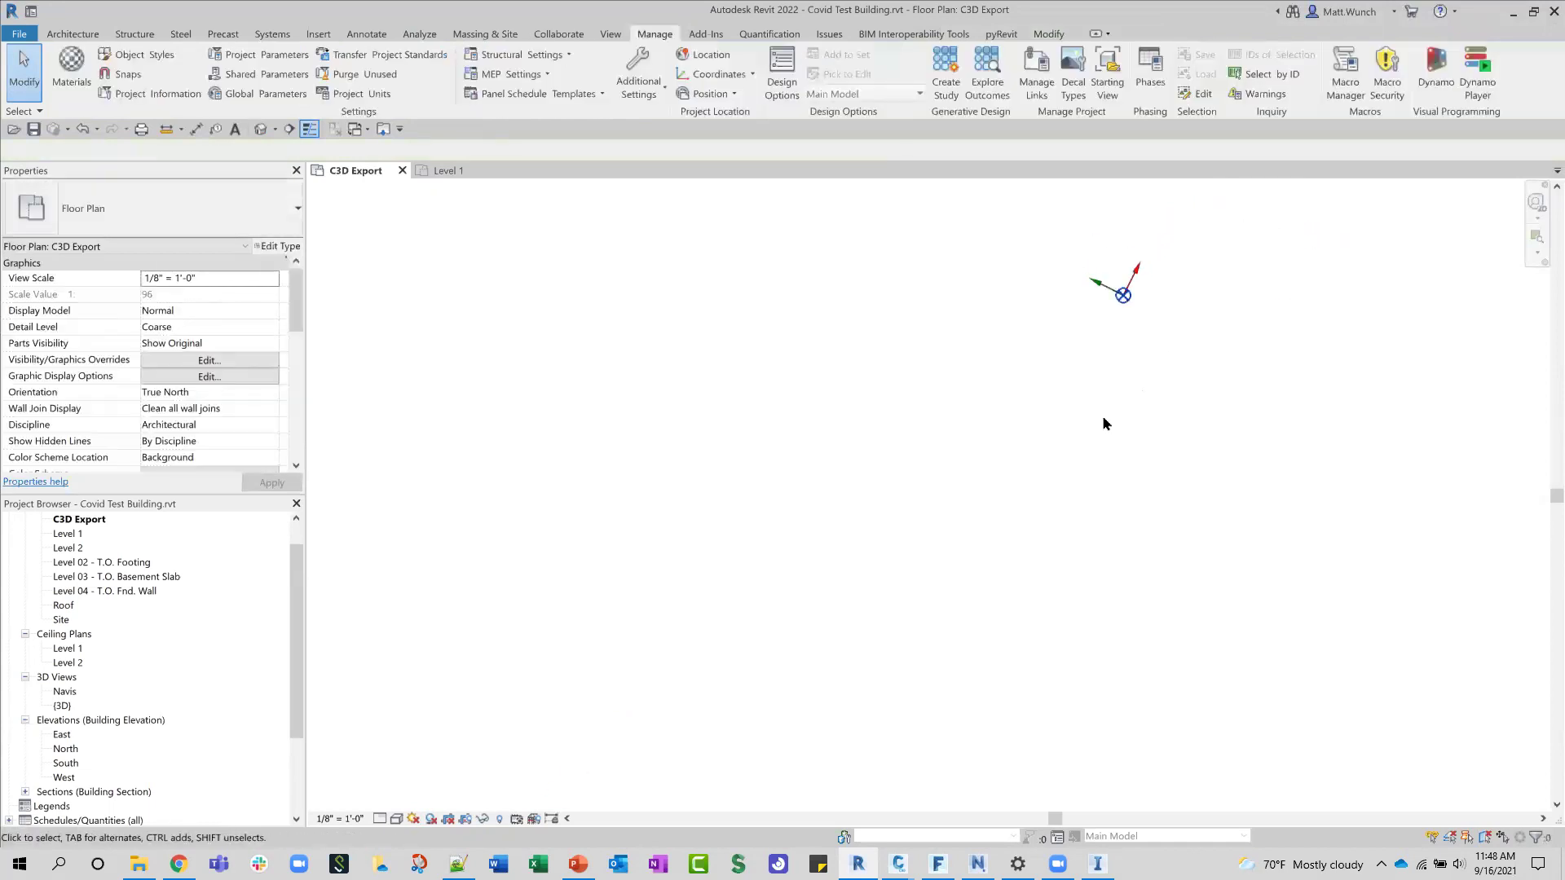
left_click(1121, 307)
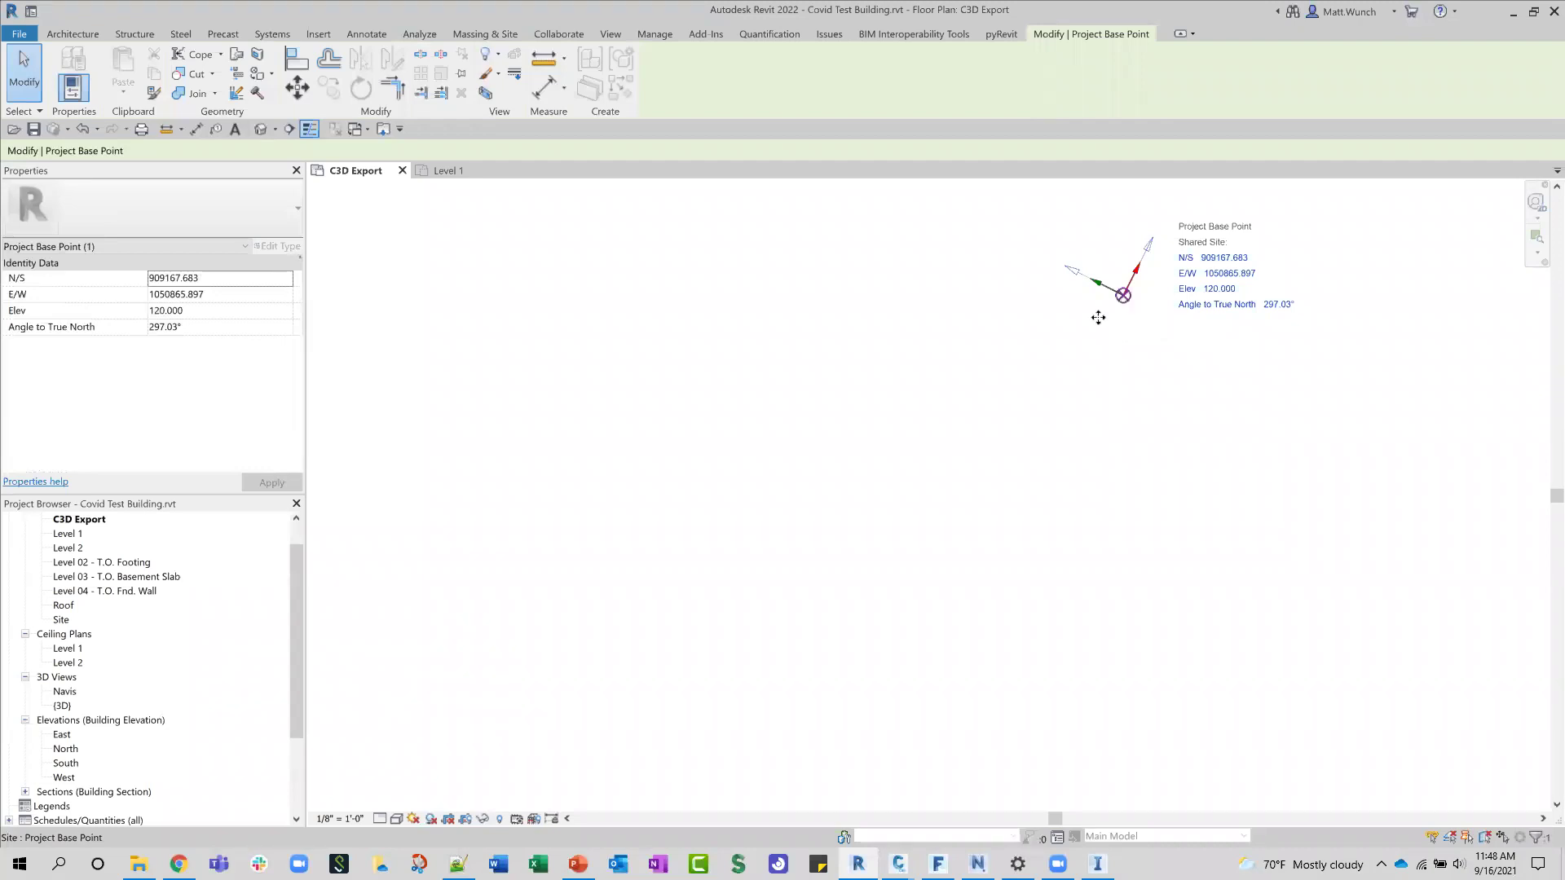
middle_click_drag(1102, 313, 1095, 326)
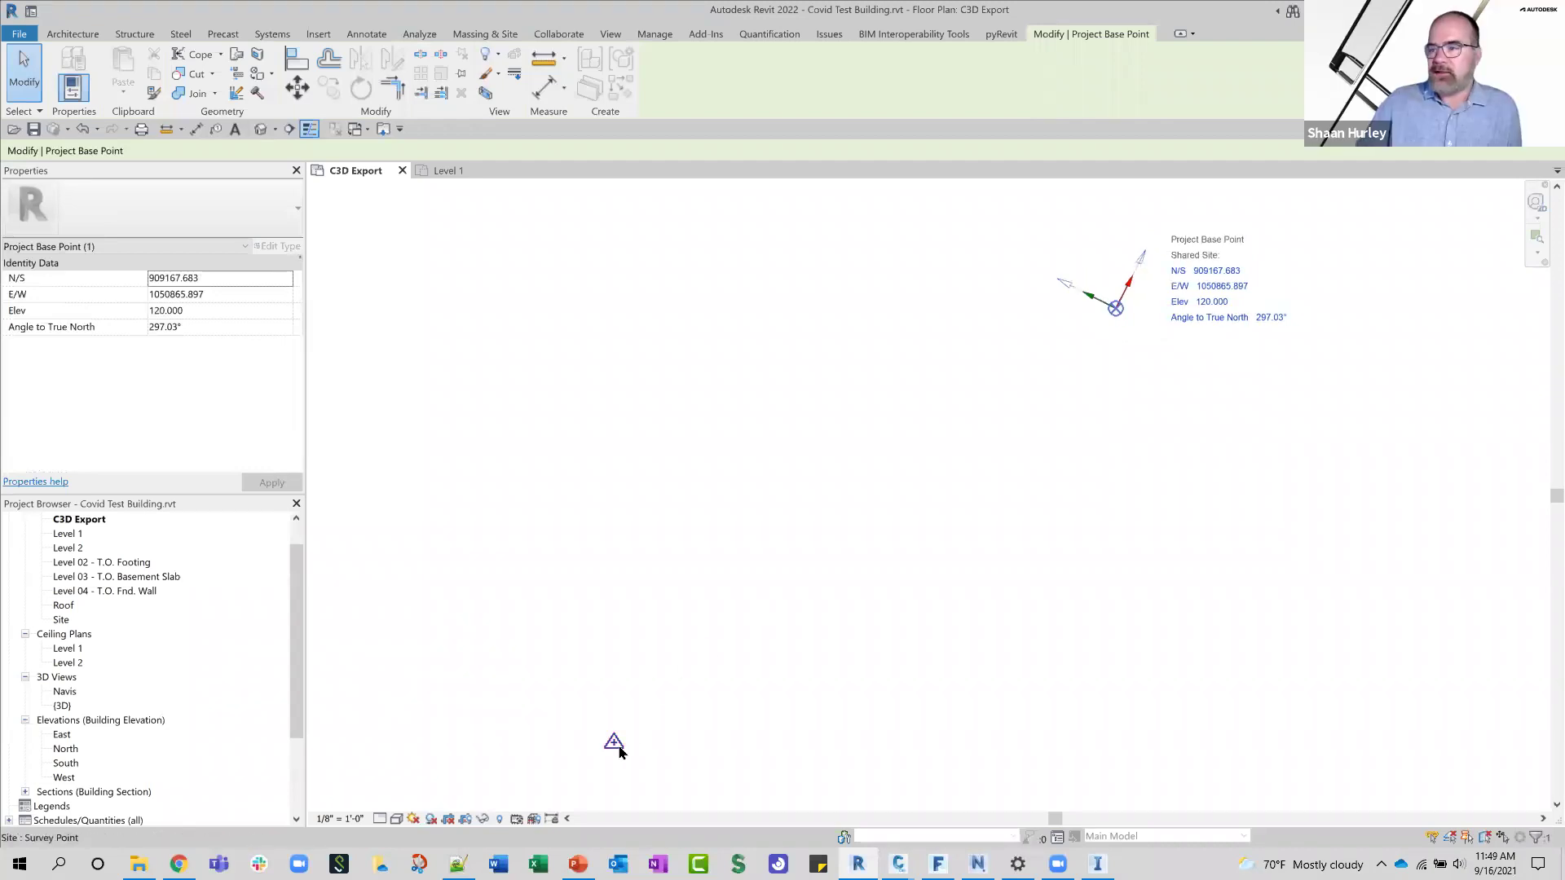
key("Escape")
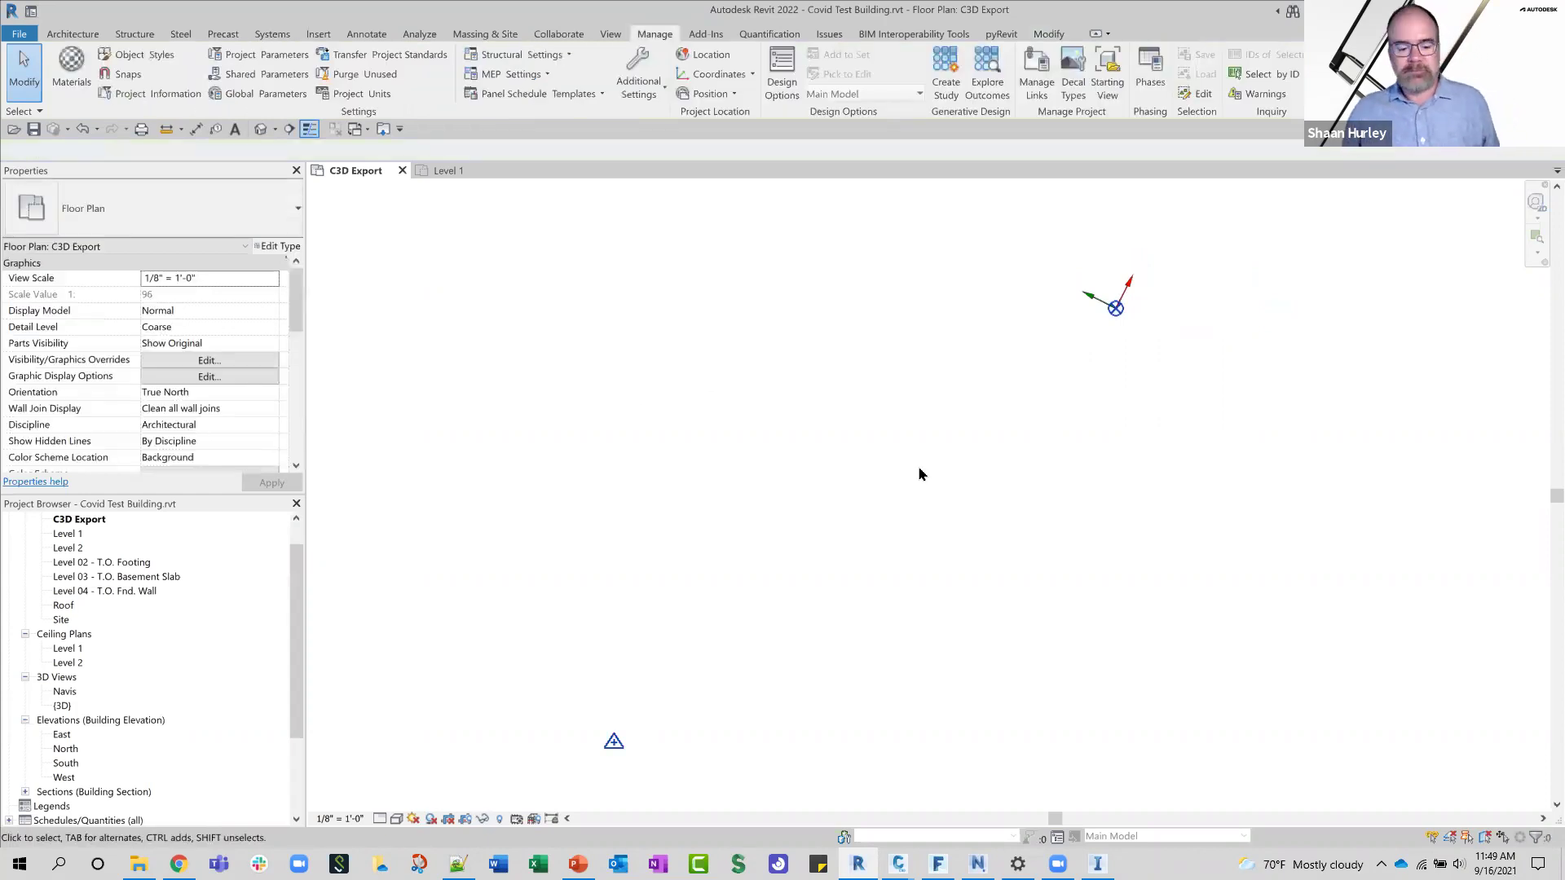
Step: Turn off the Site category in the C3D Export plan's visibility overrides
key("v")
key("v")
key("s")
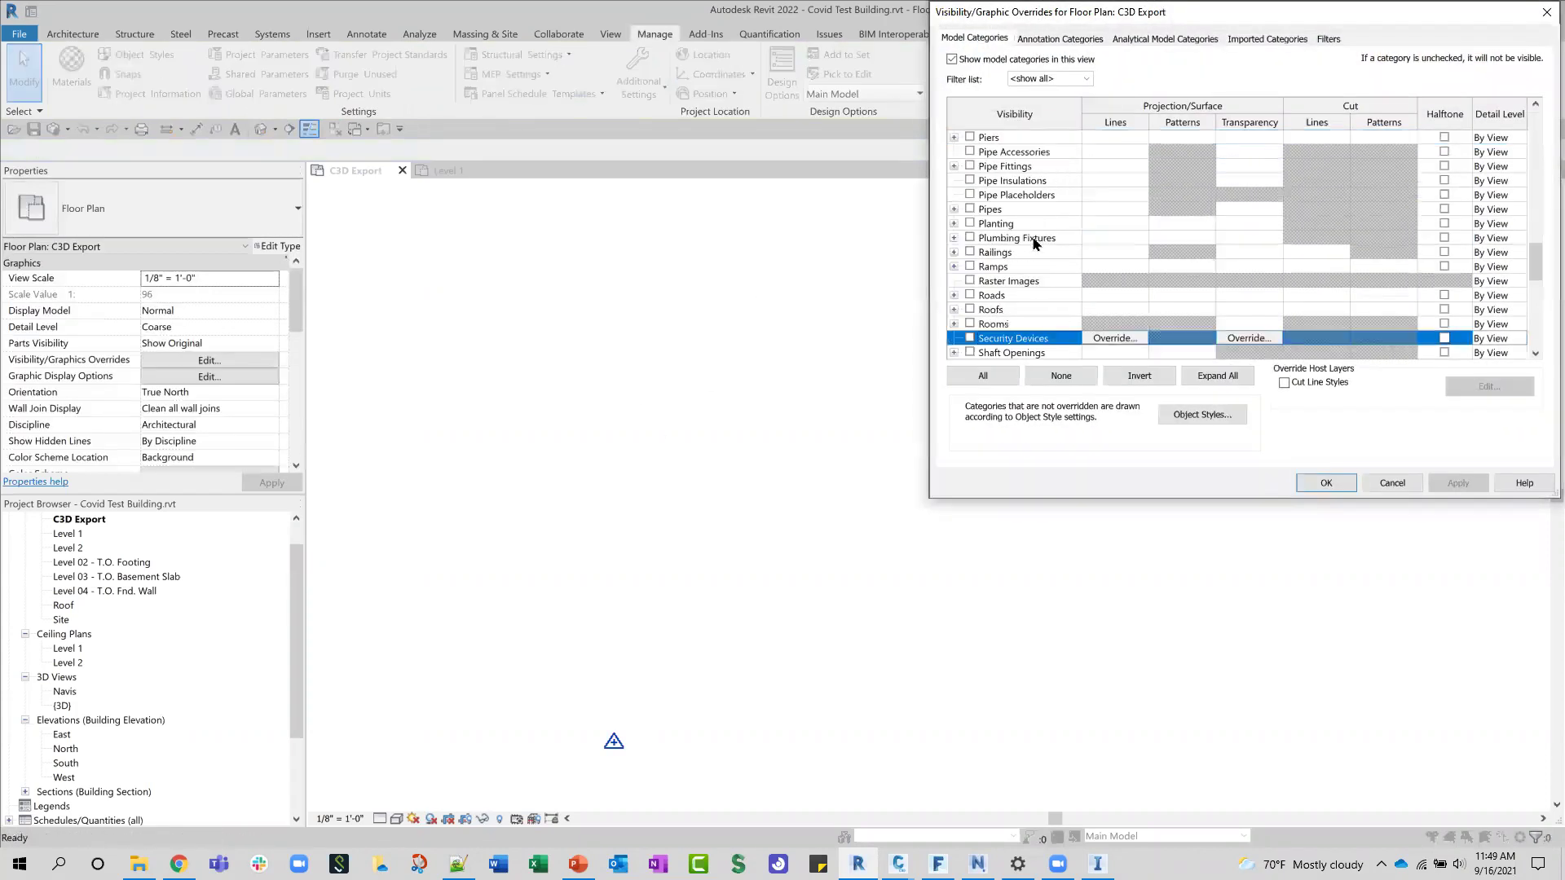
scroll(1002, 253, "down", 3)
left_click(970, 267)
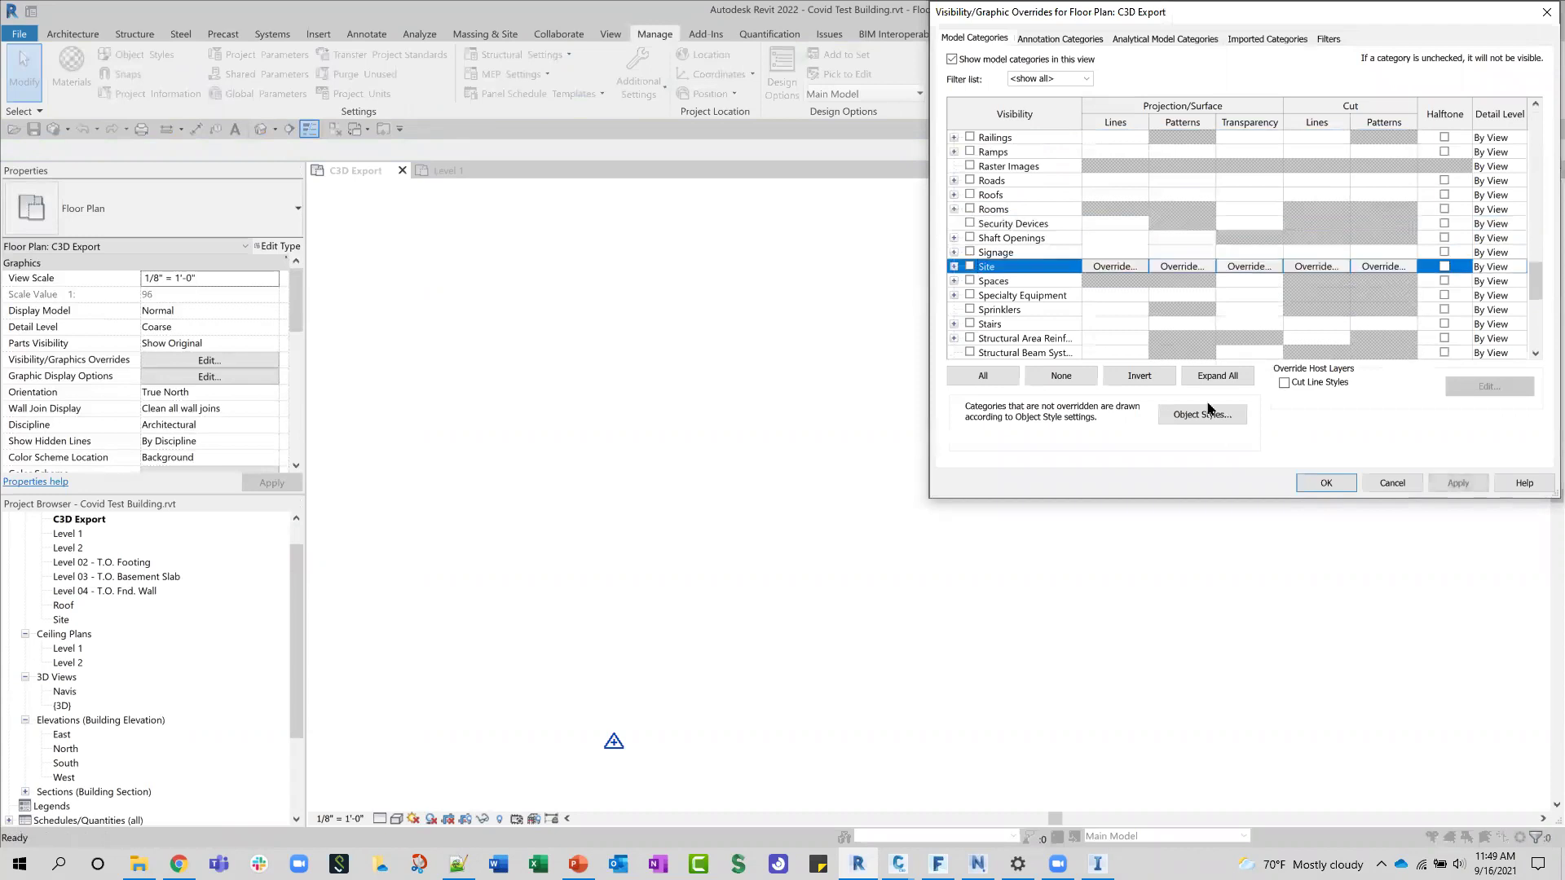
left_click(1326, 483)
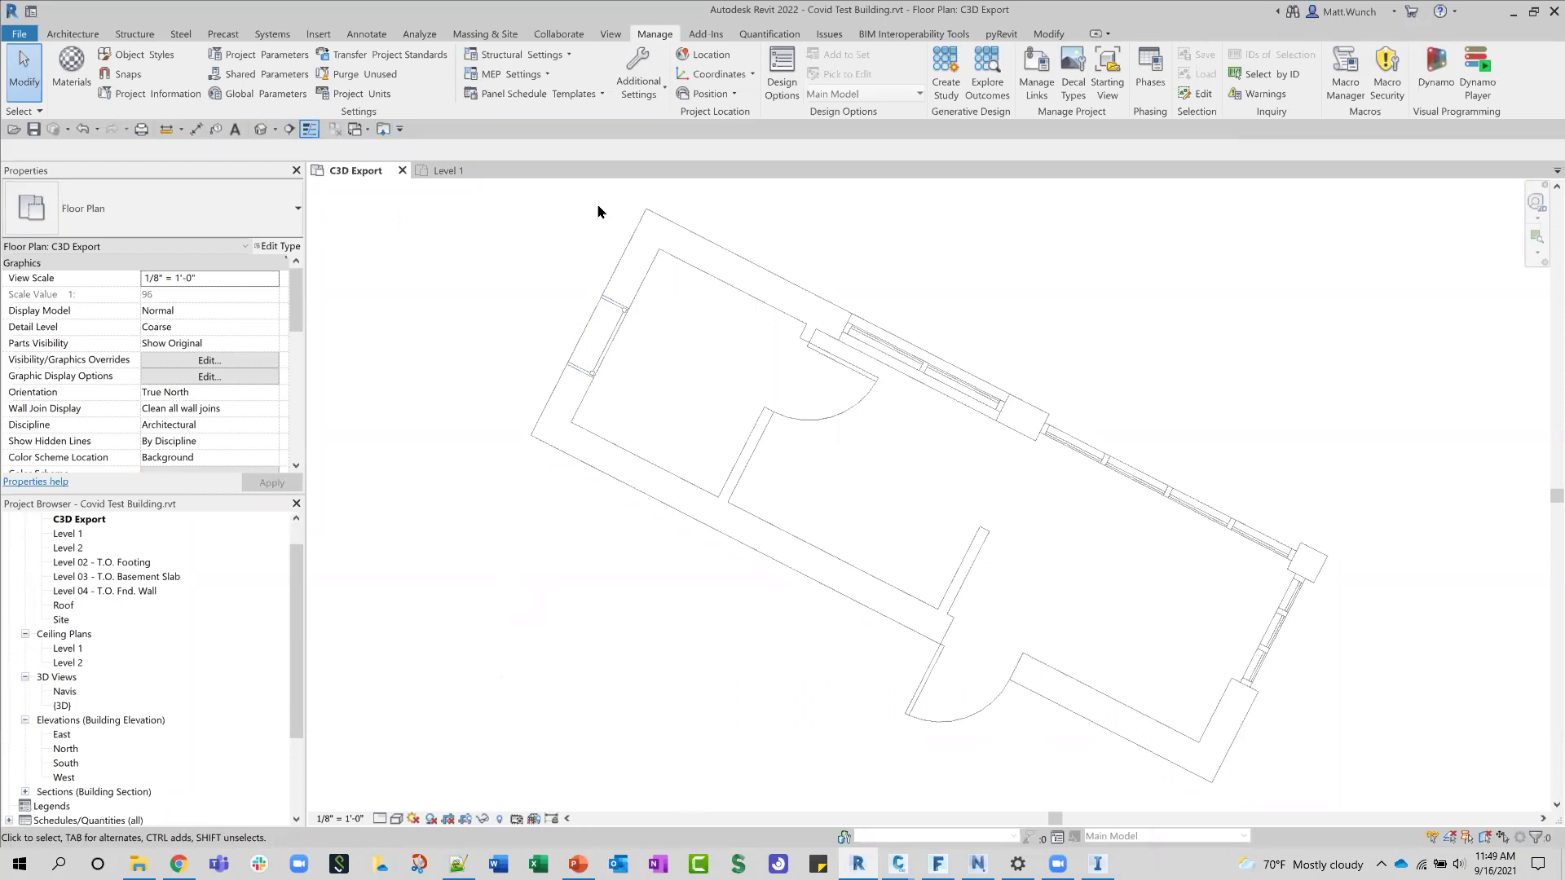
left_click(100, 520)
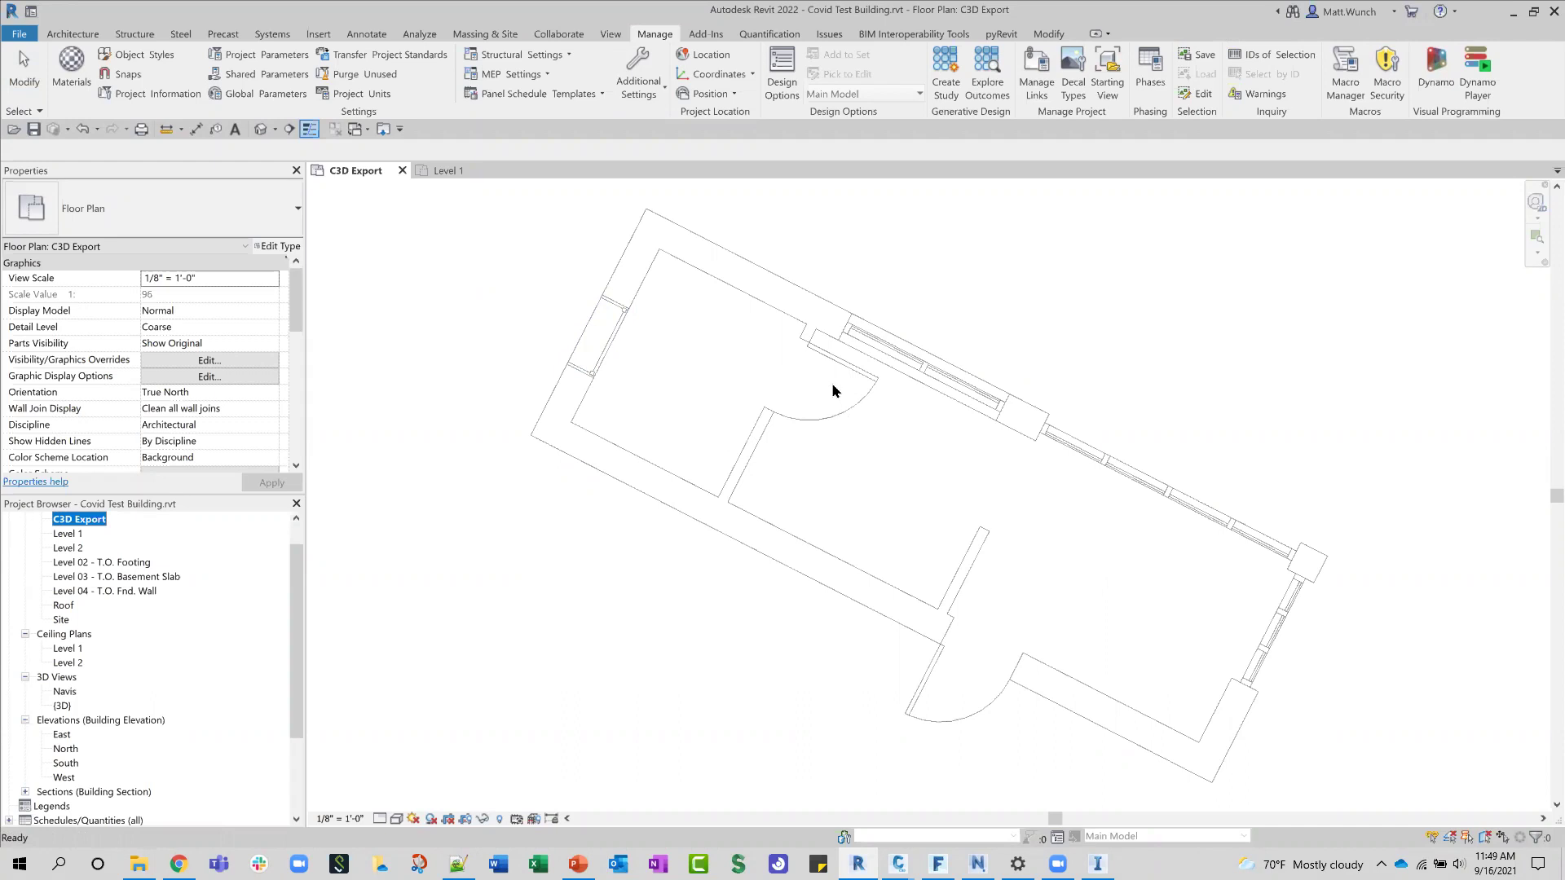
scroll(970, 515, "down", 2)
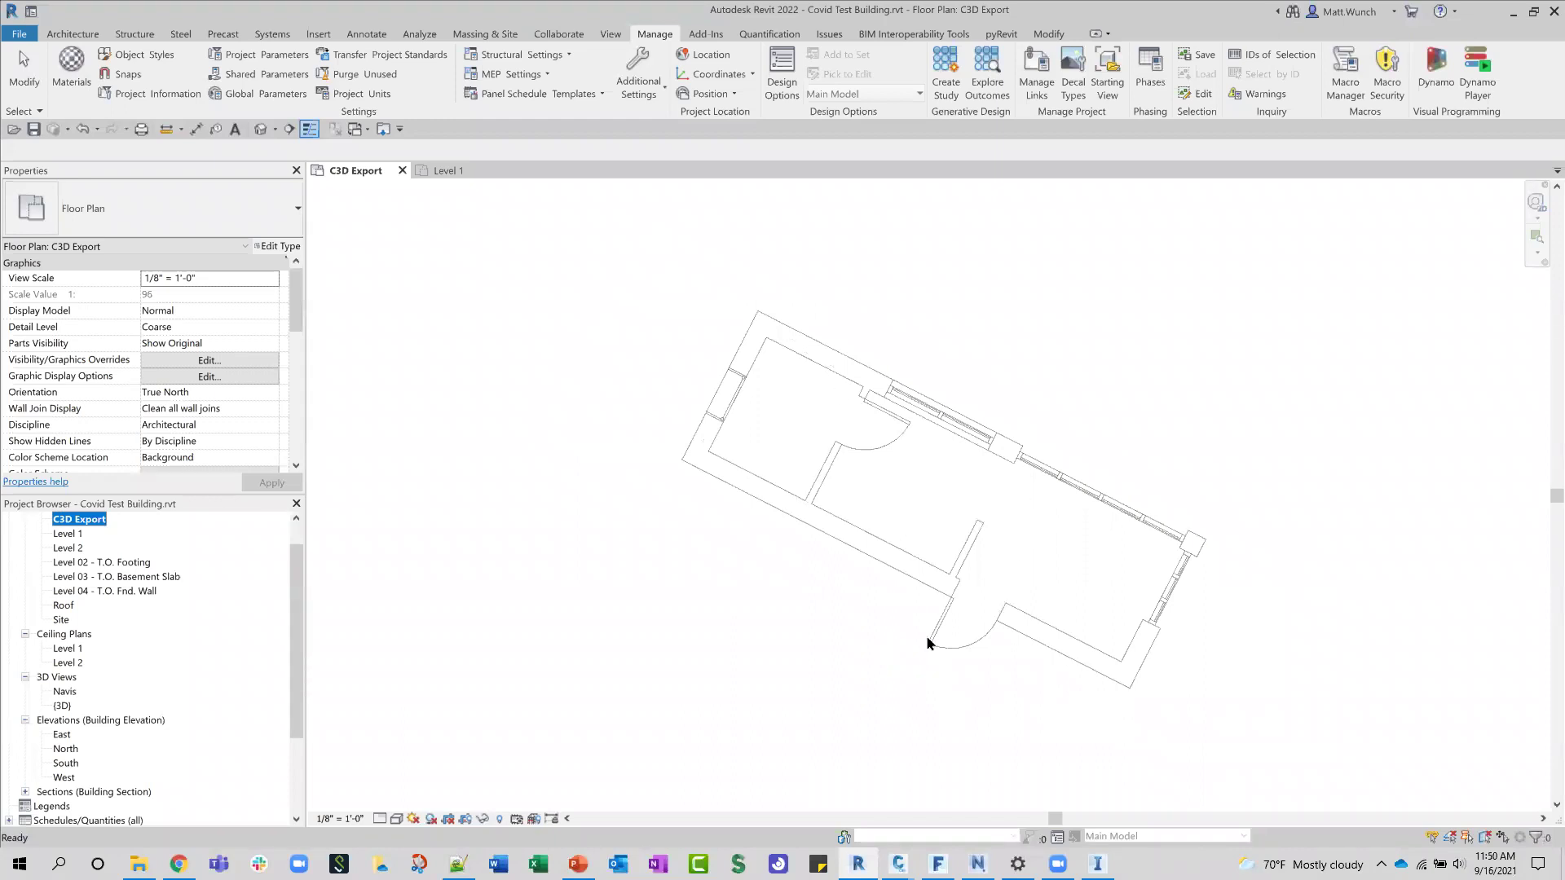
left_click(698, 584)
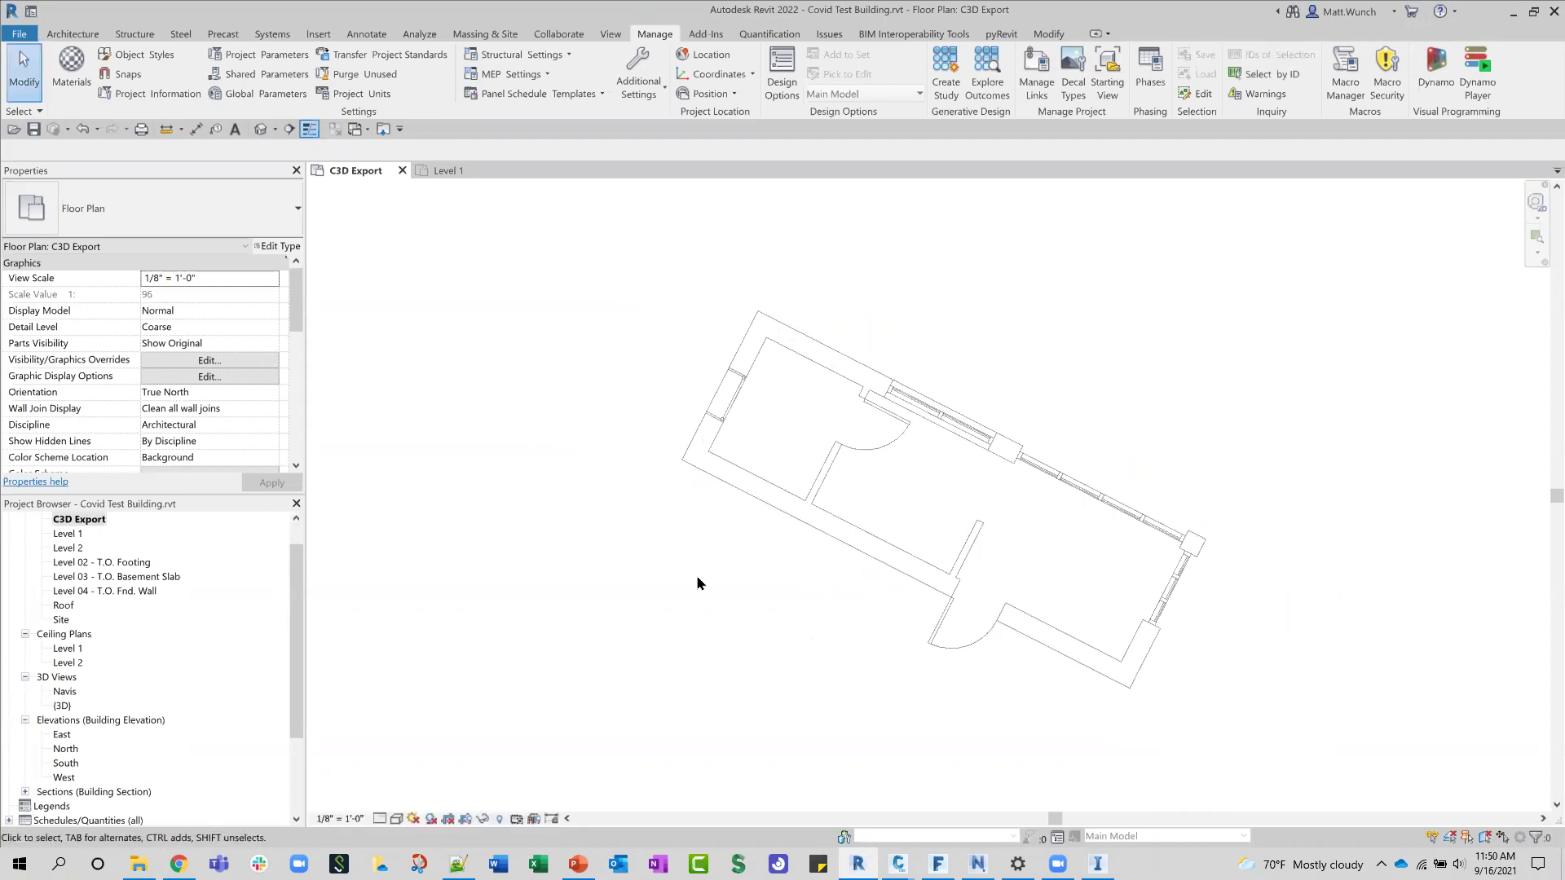
middle_click_drag(825, 634, 740, 585)
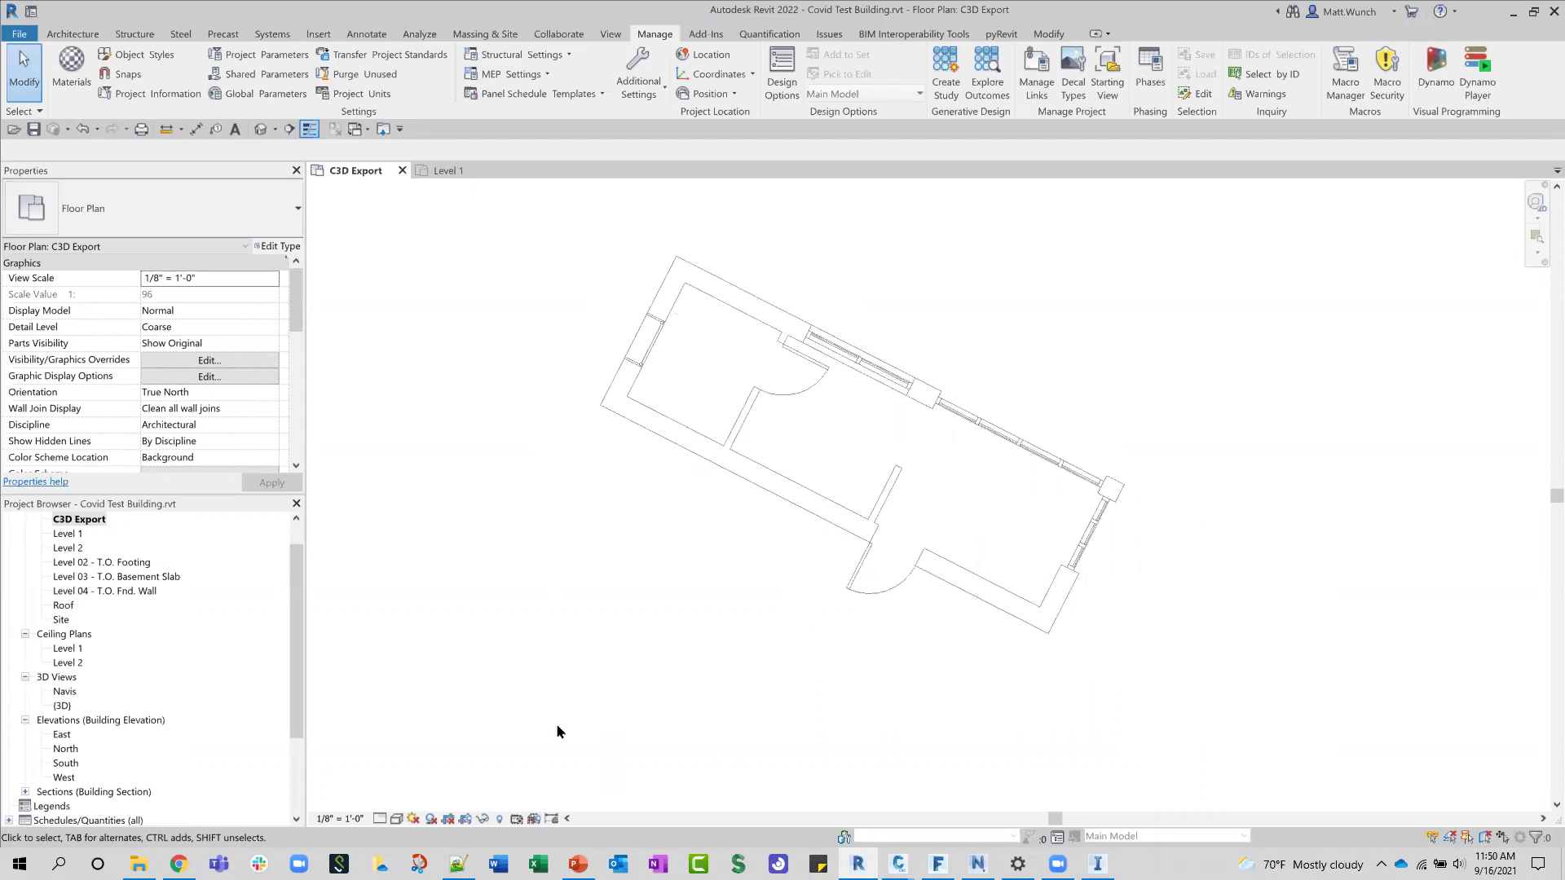
Step: Switch to Drawing3 in Civil 3D and choose C3D Export_2.dwg as a DWG external reference to attach
mouse_move(900, 863)
left_click(969, 793)
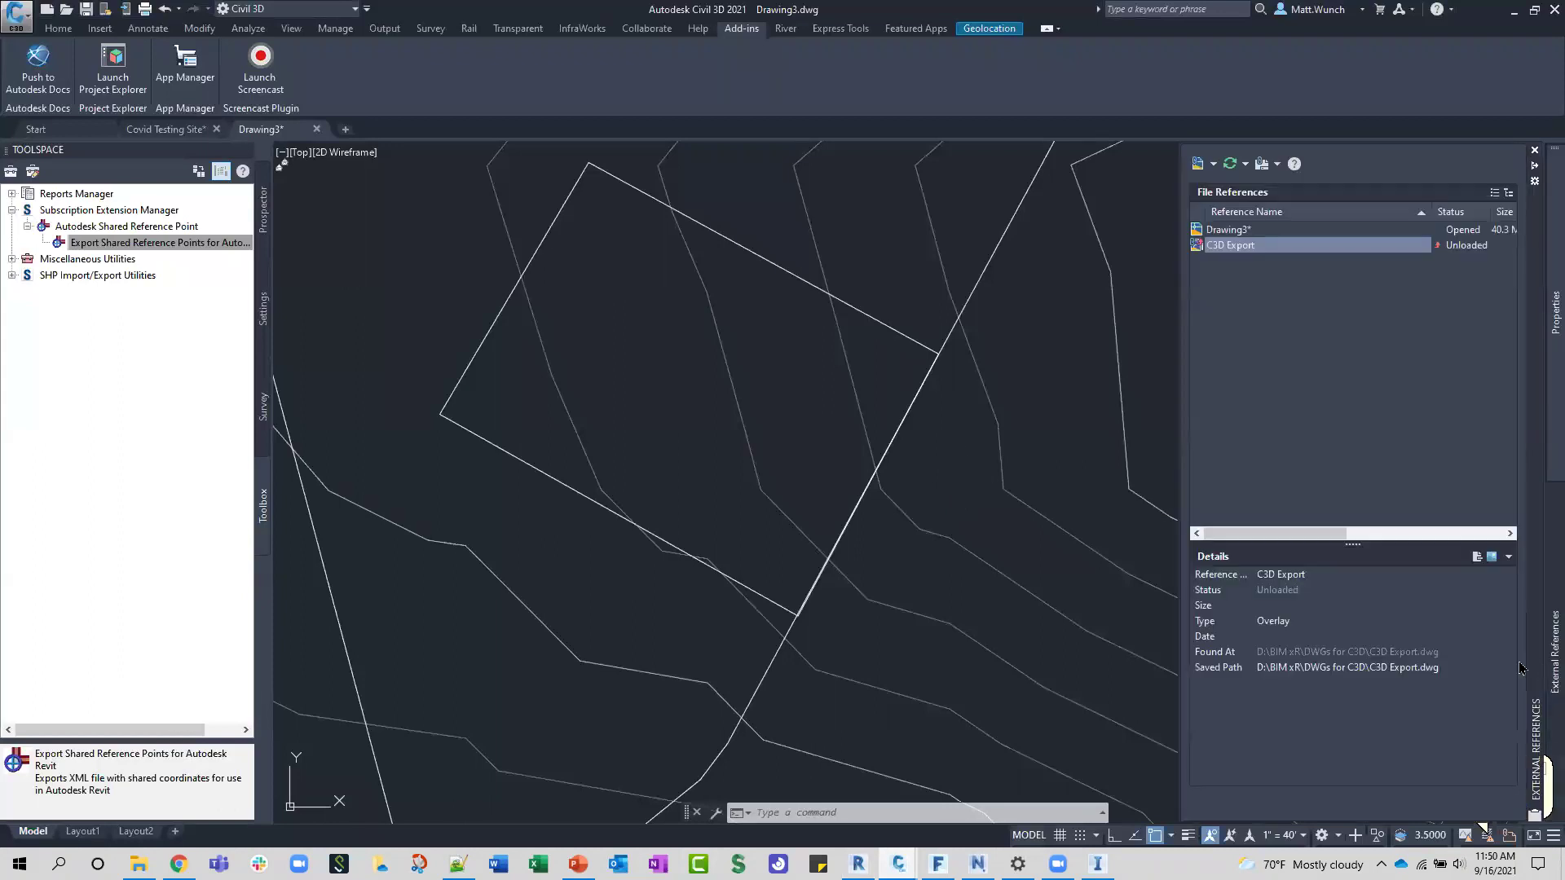
mouse_move(1544, 572)
right_click(1354, 375)
left_click(1428, 424)
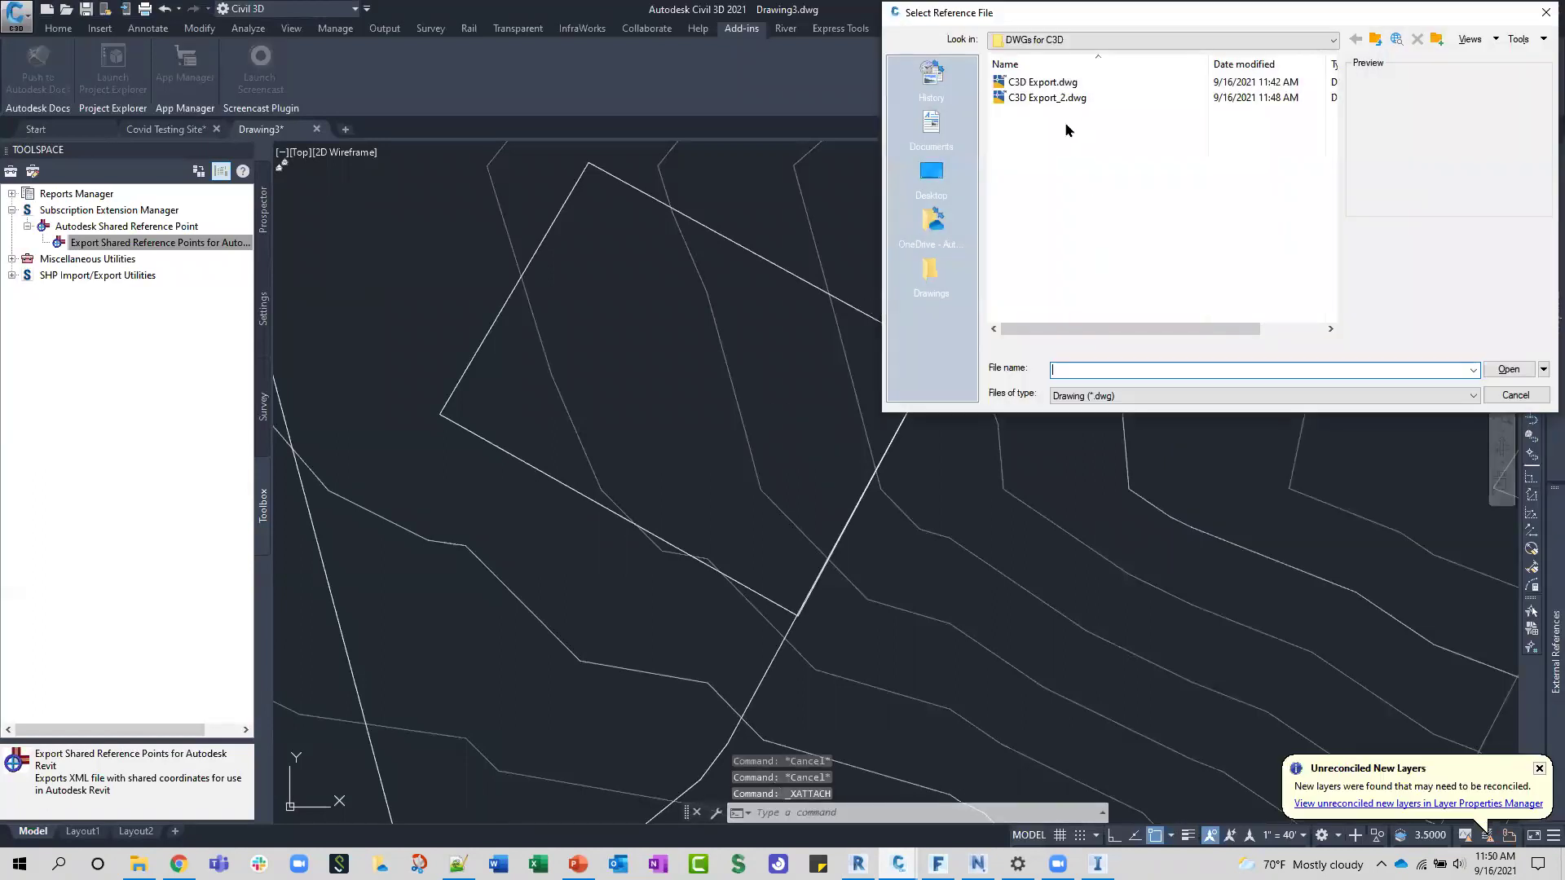
left_click(1047, 98)
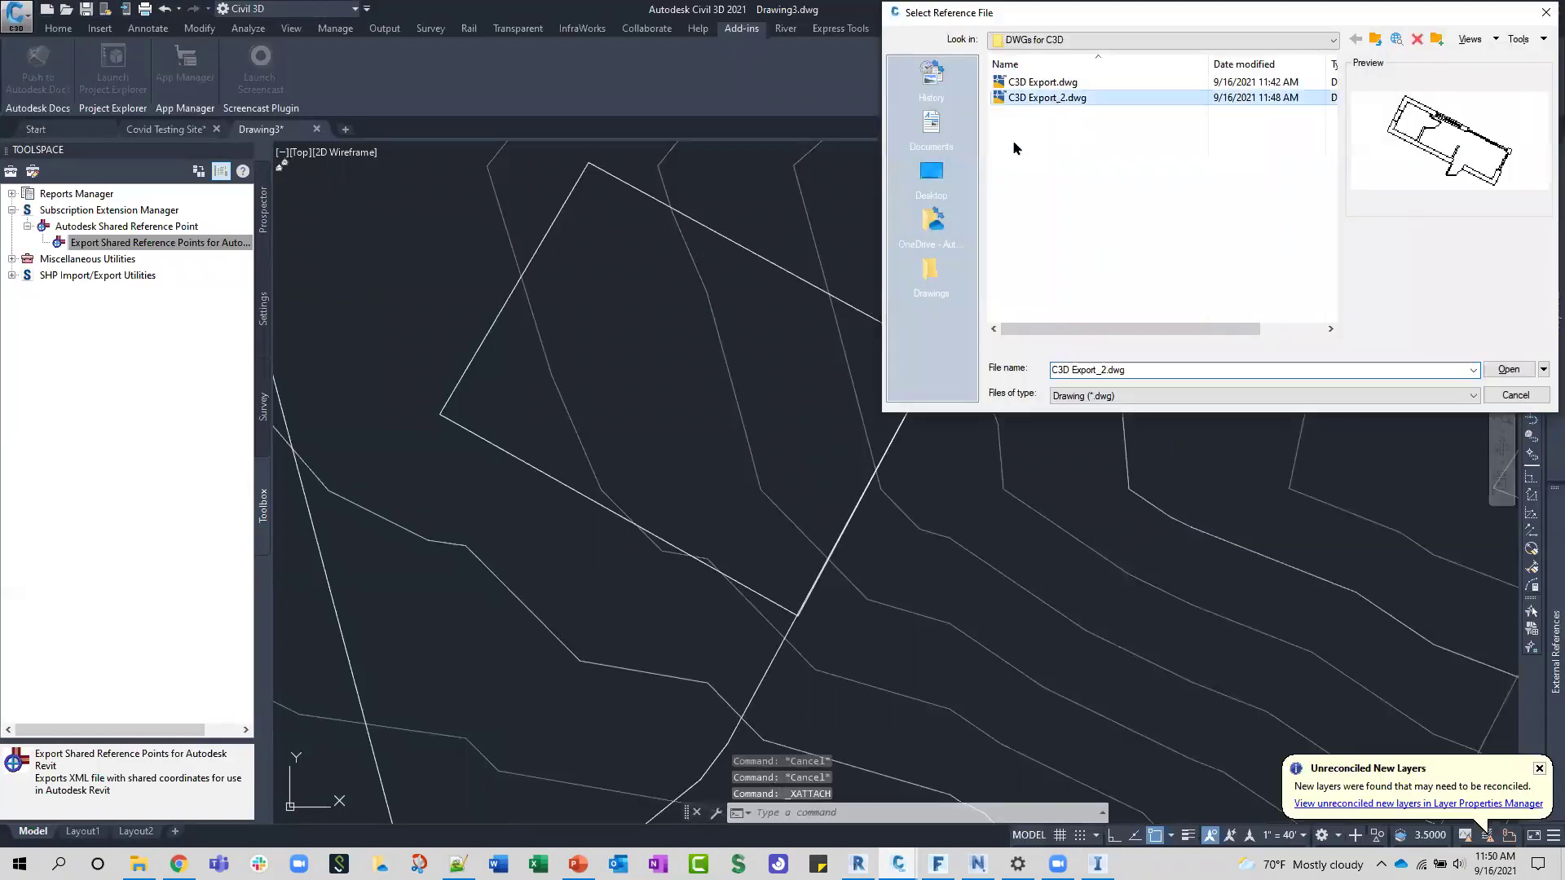
left_click(1507, 371)
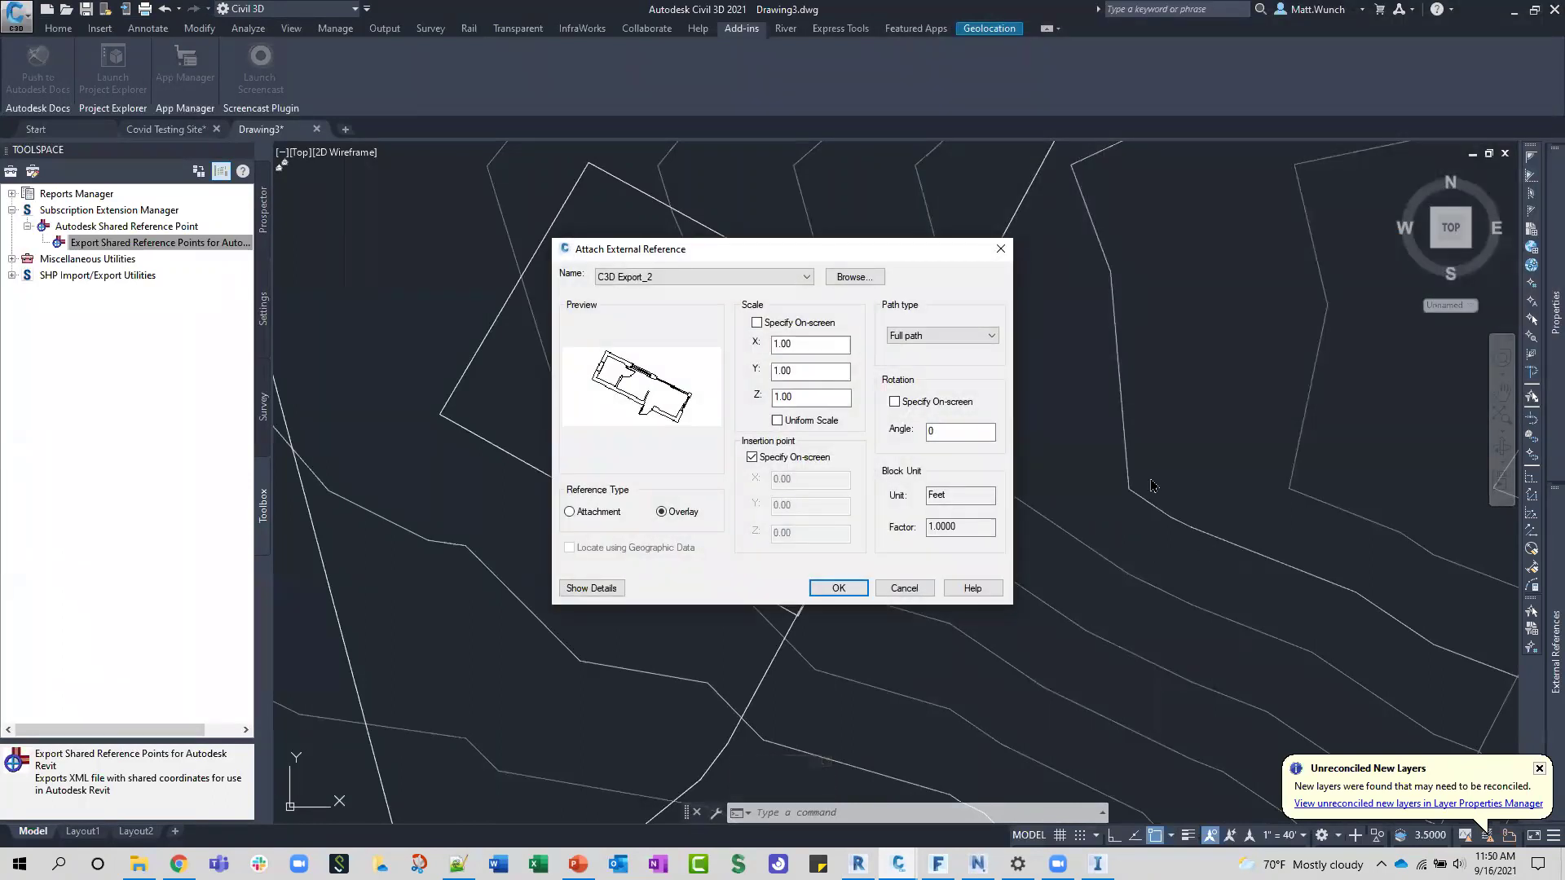
Step: Attach C3D Export_2 as an overlay at insertion point 0,0,0 without on-screen placement and check its position on the site
left_click(795, 459)
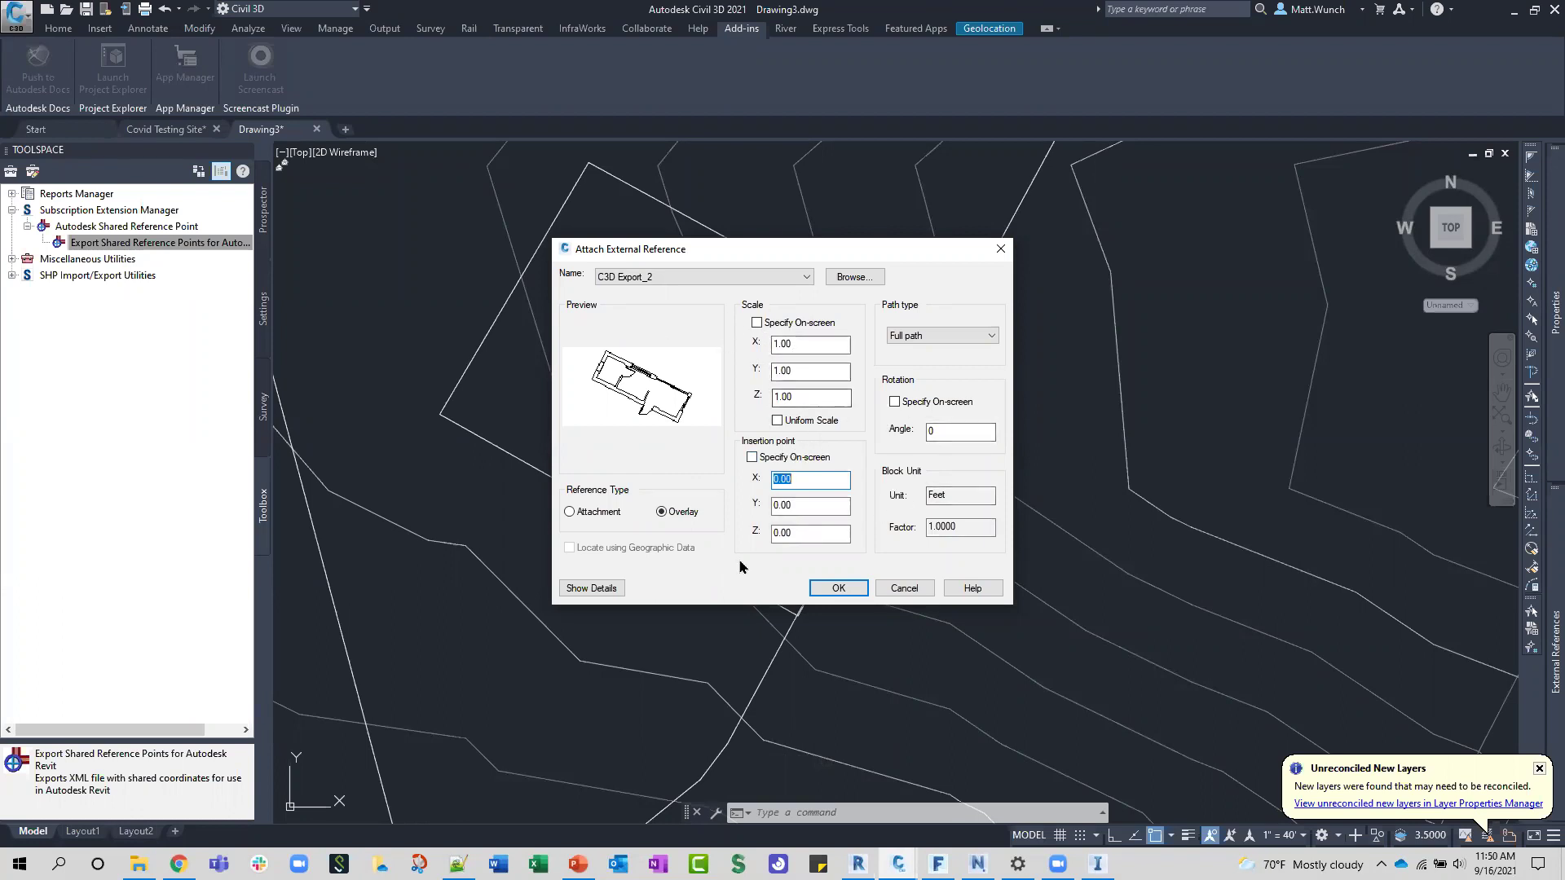
left_click(839, 590)
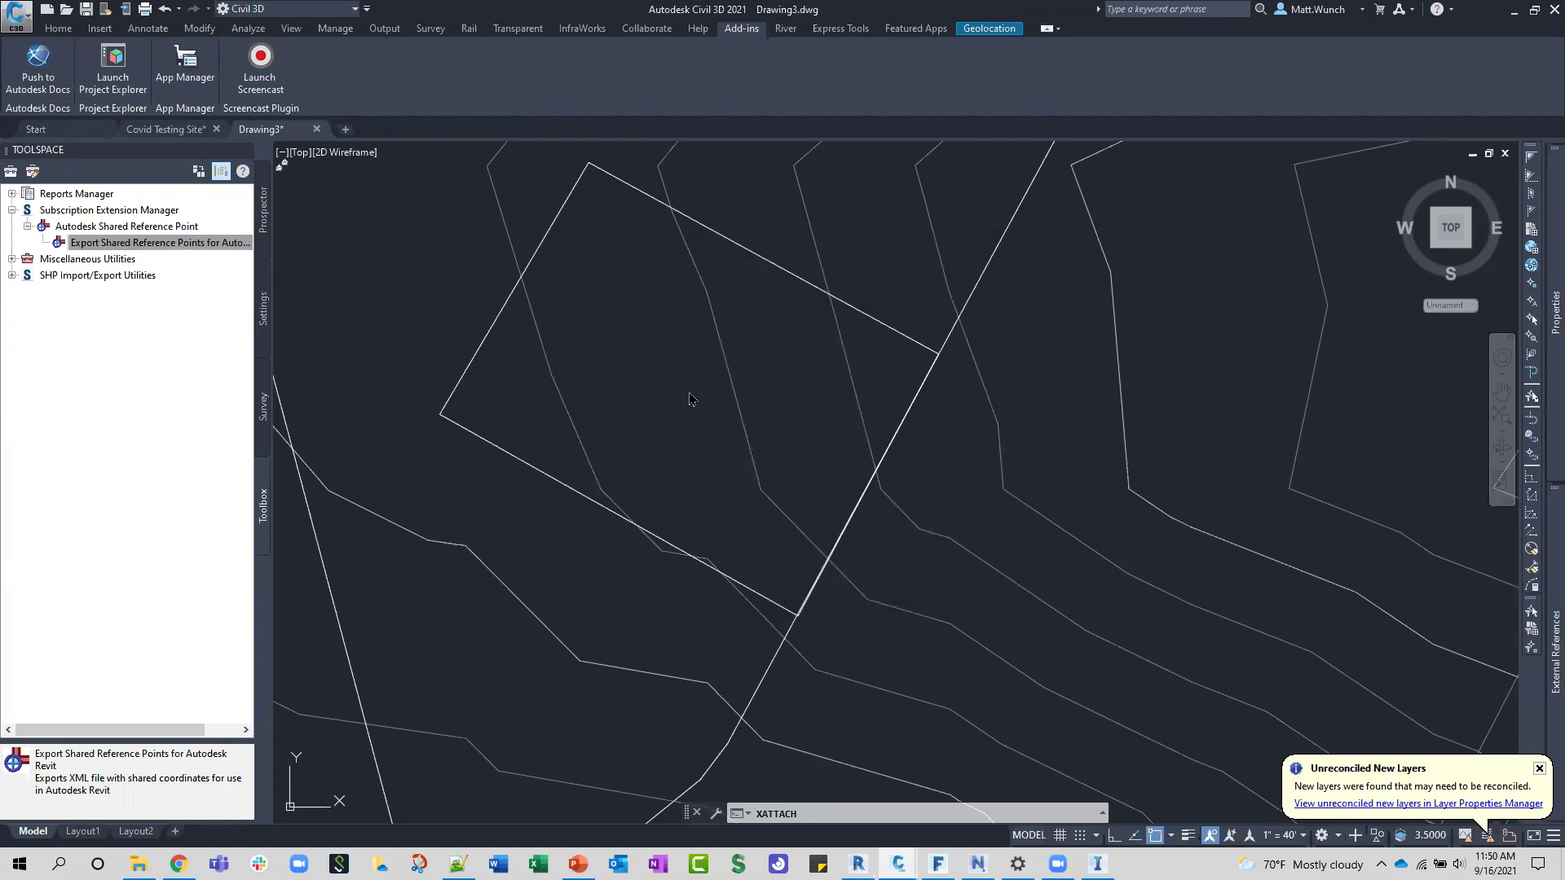
left_click(689, 396)
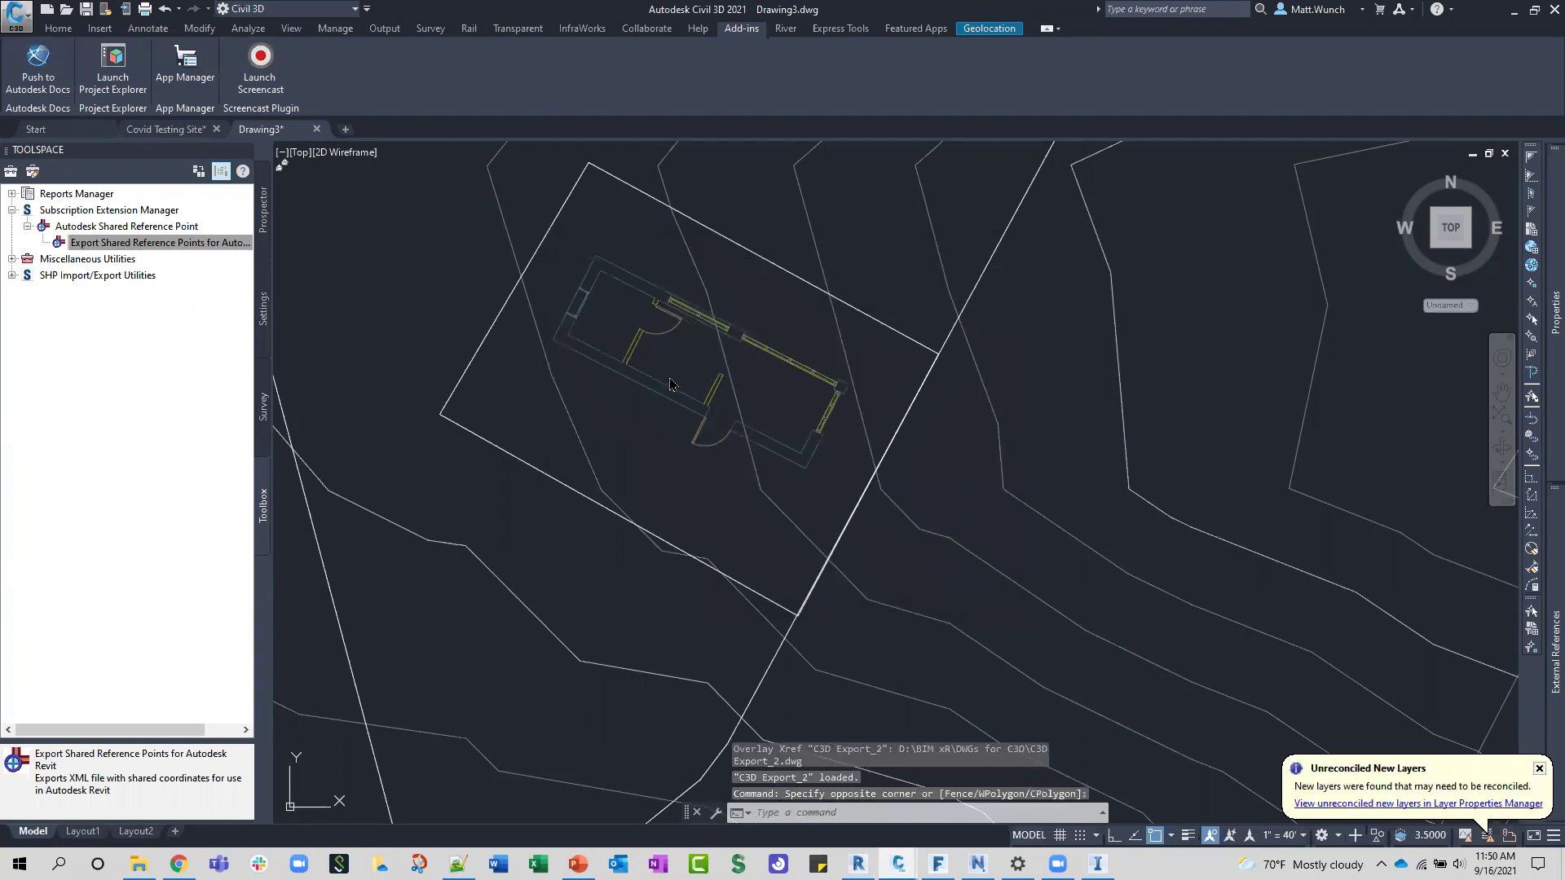
left_click(656, 395)
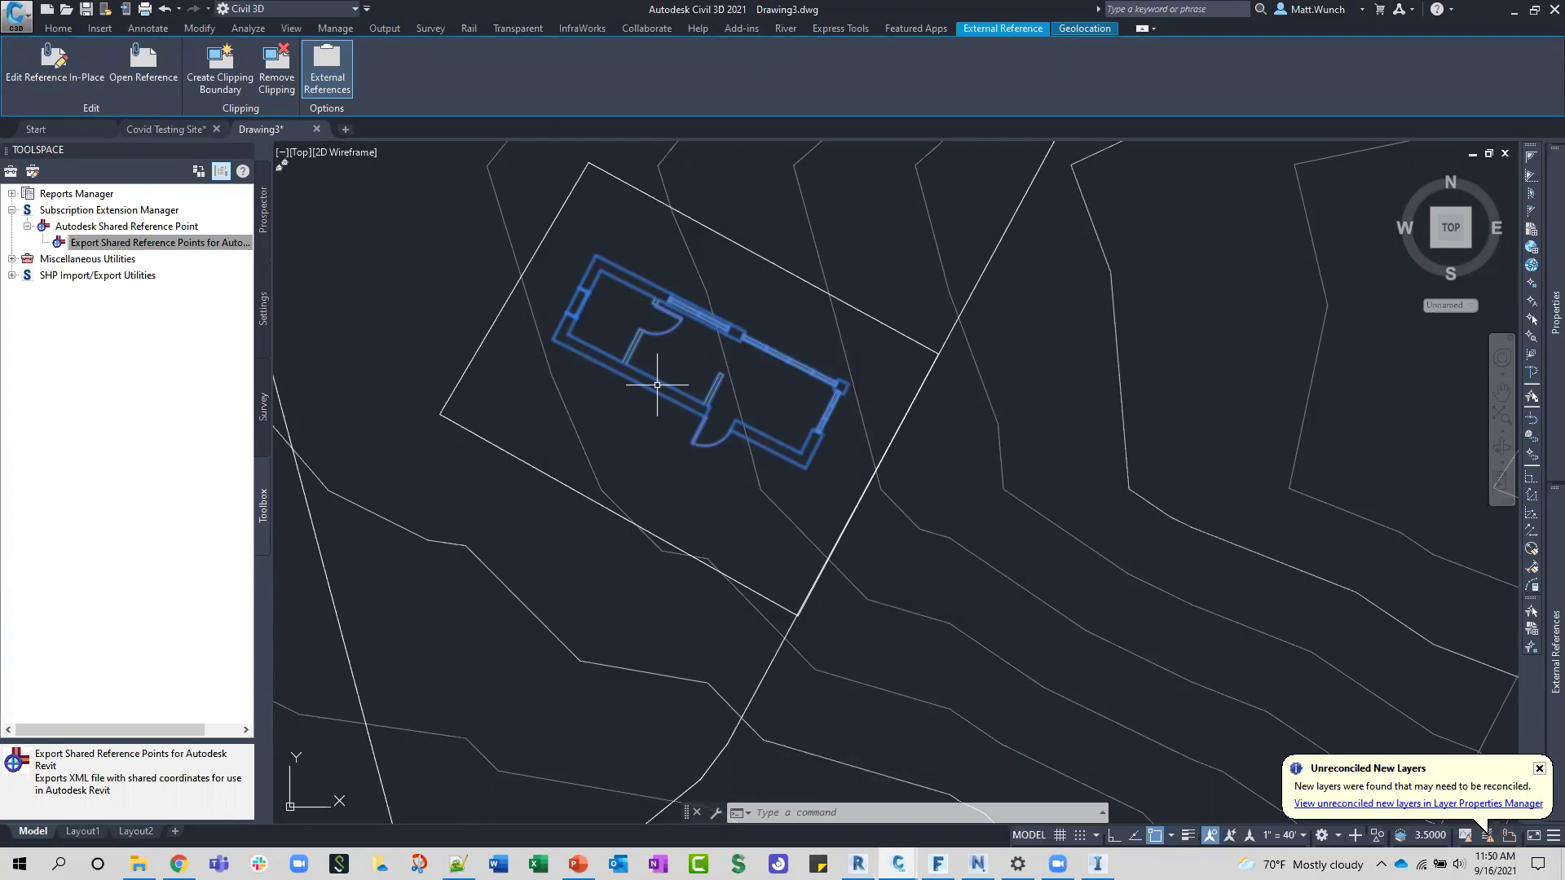
key("Escape")
key("Escape")
scroll(657, 384, "down", 5)
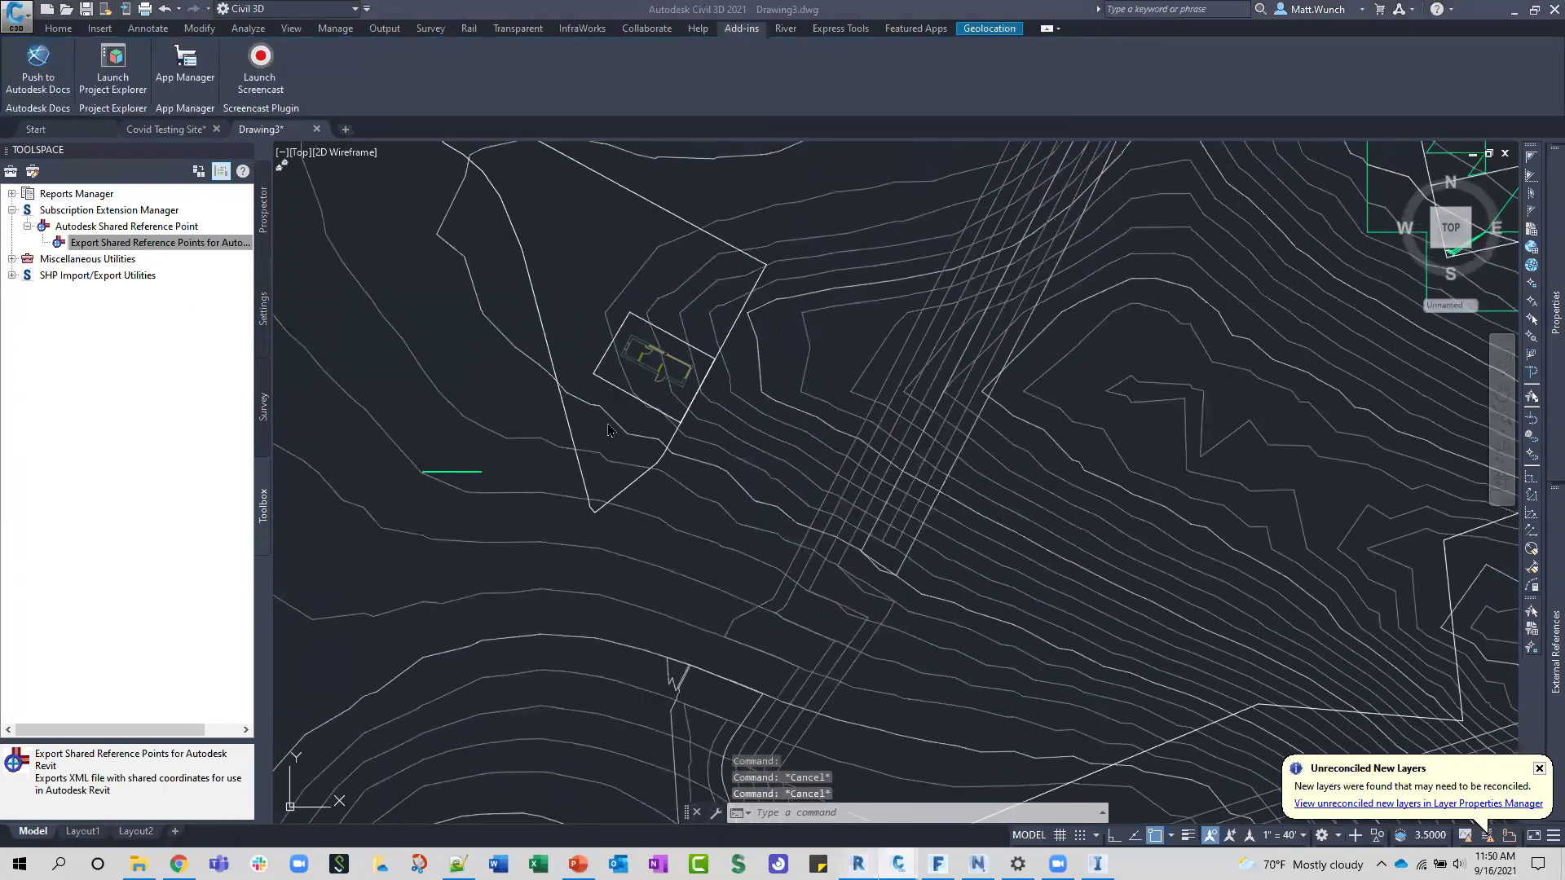
Step: Switch to the ConnectedBIM_2022 model in InfraWorks and bring up its data sources with the available file source types
left_click(858, 864)
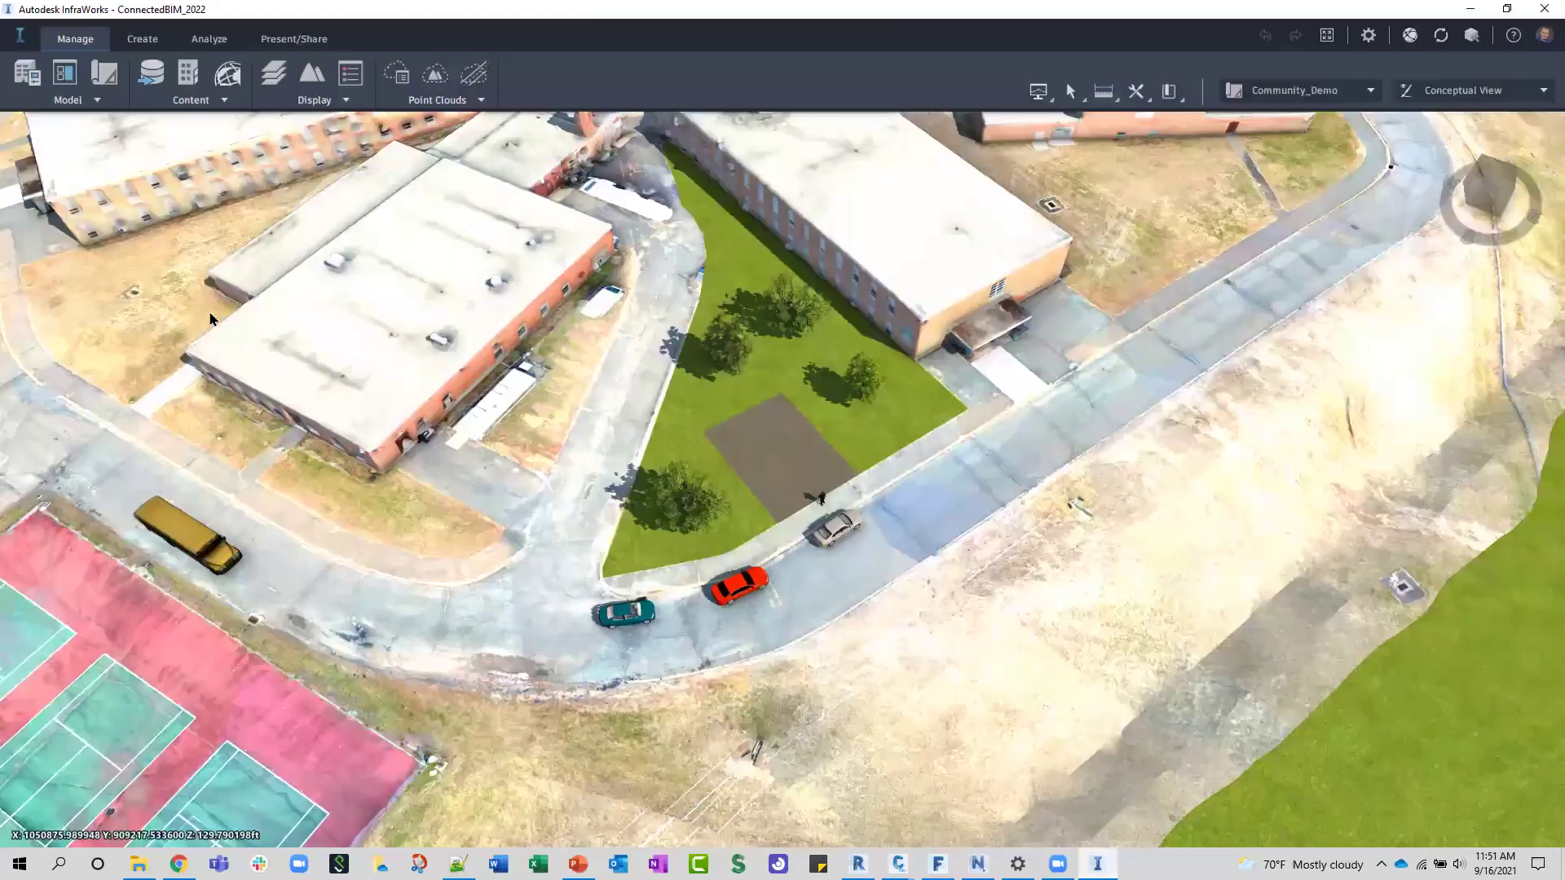
scroll(829, 407, "down", 5)
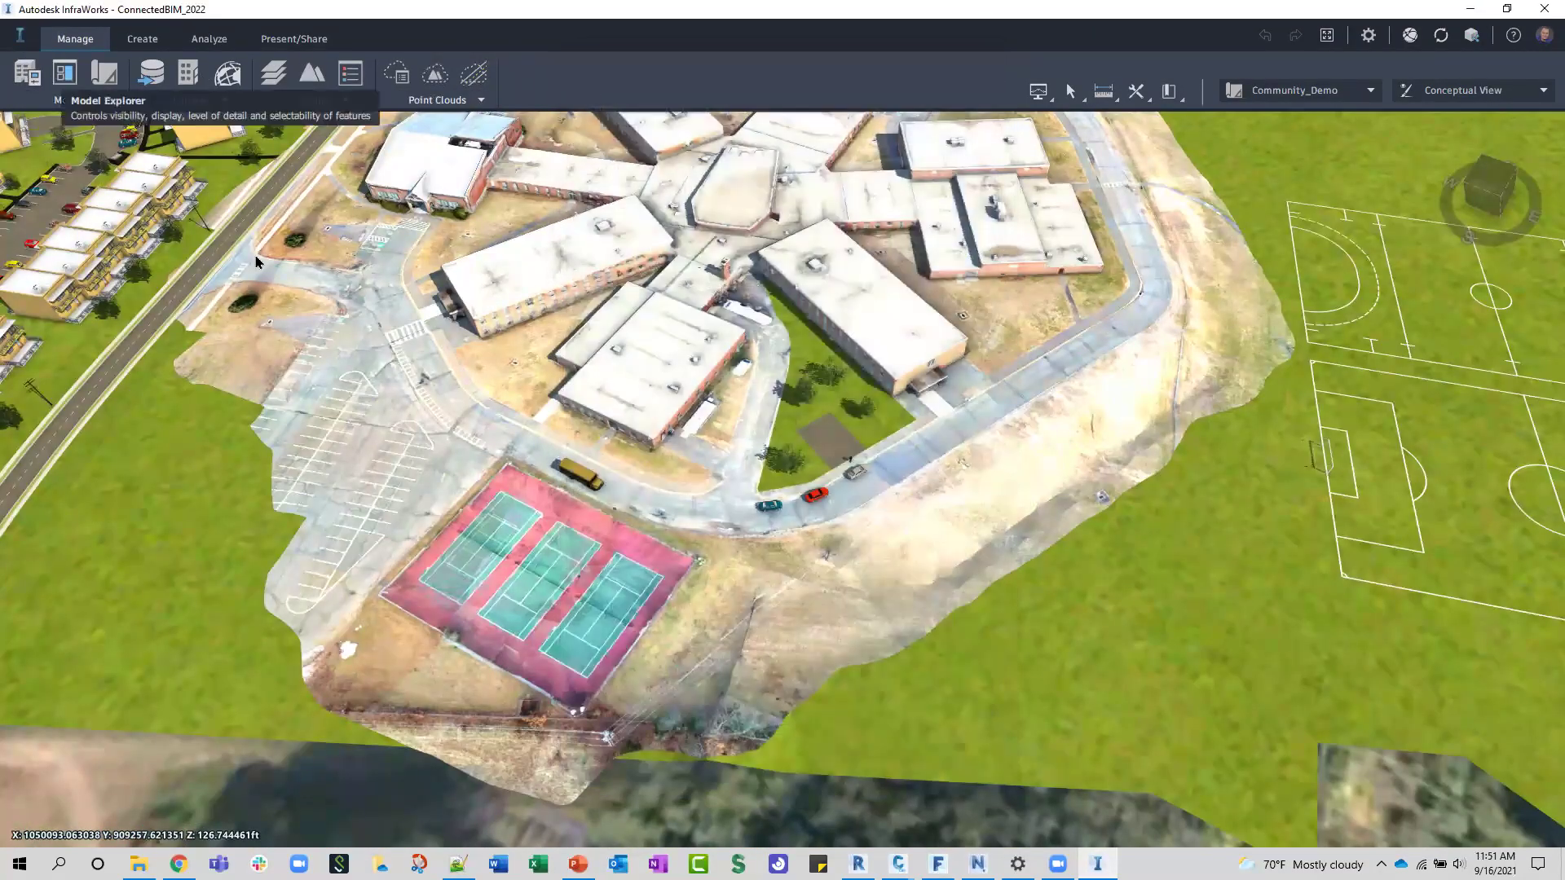
left_click(64, 73)
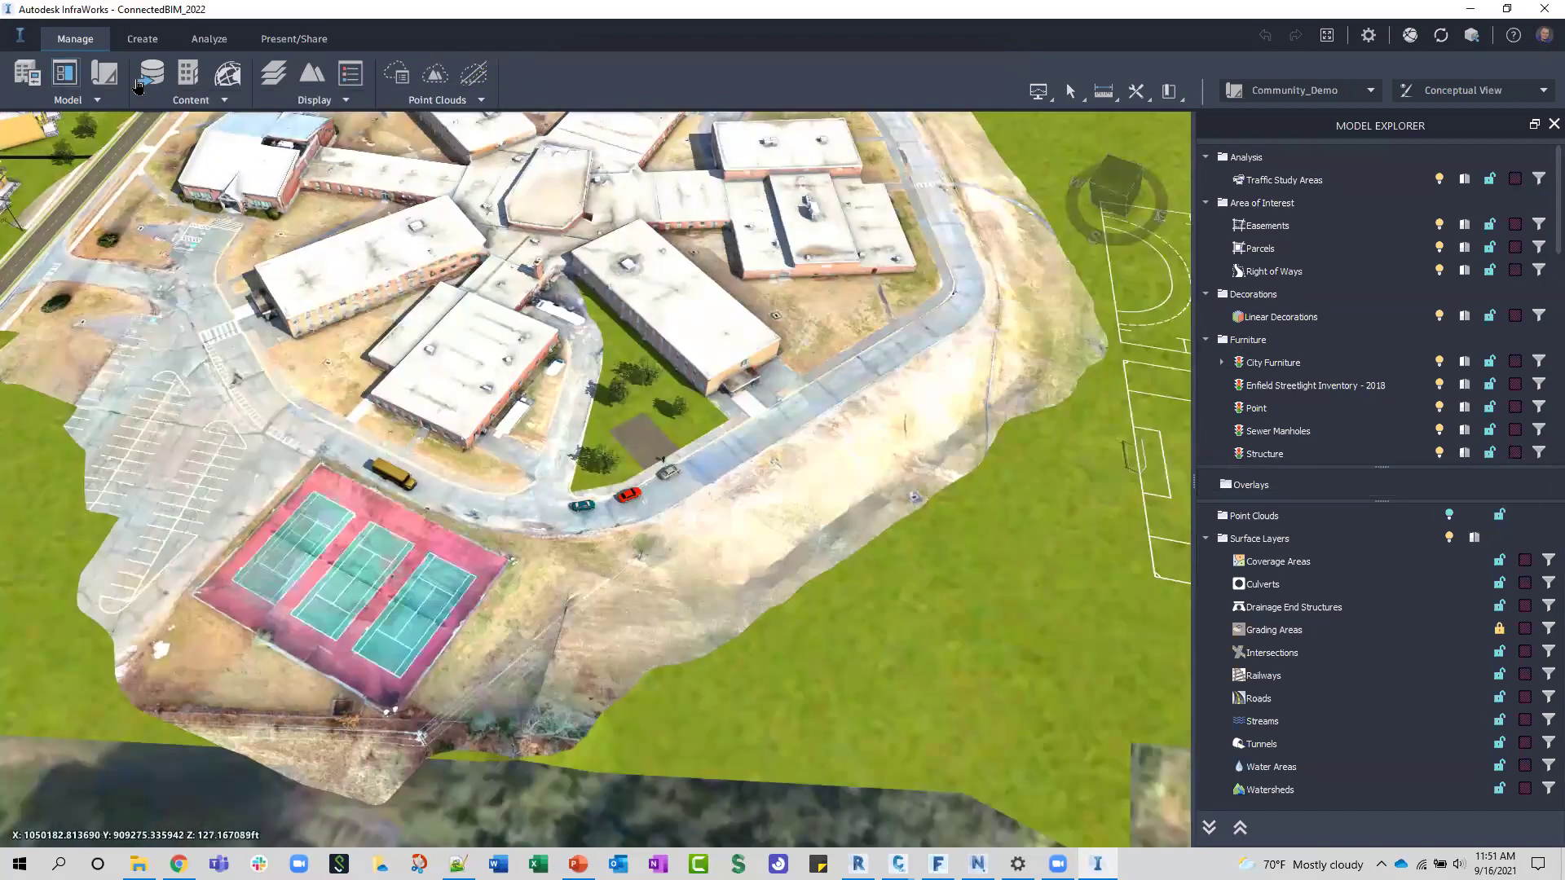
left_click(146, 78)
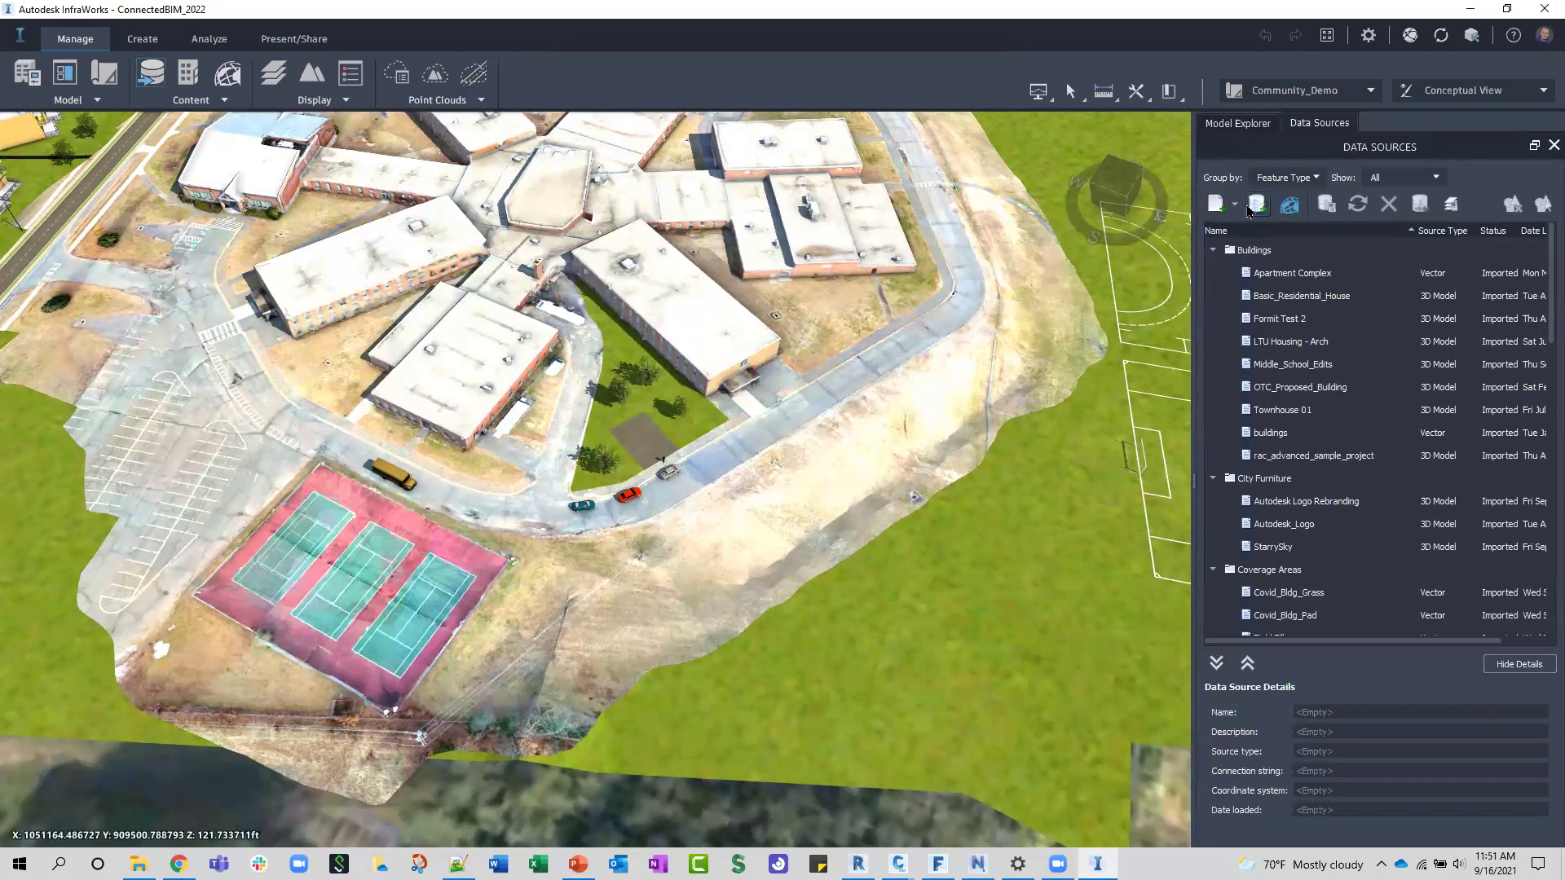
left_click(1235, 205)
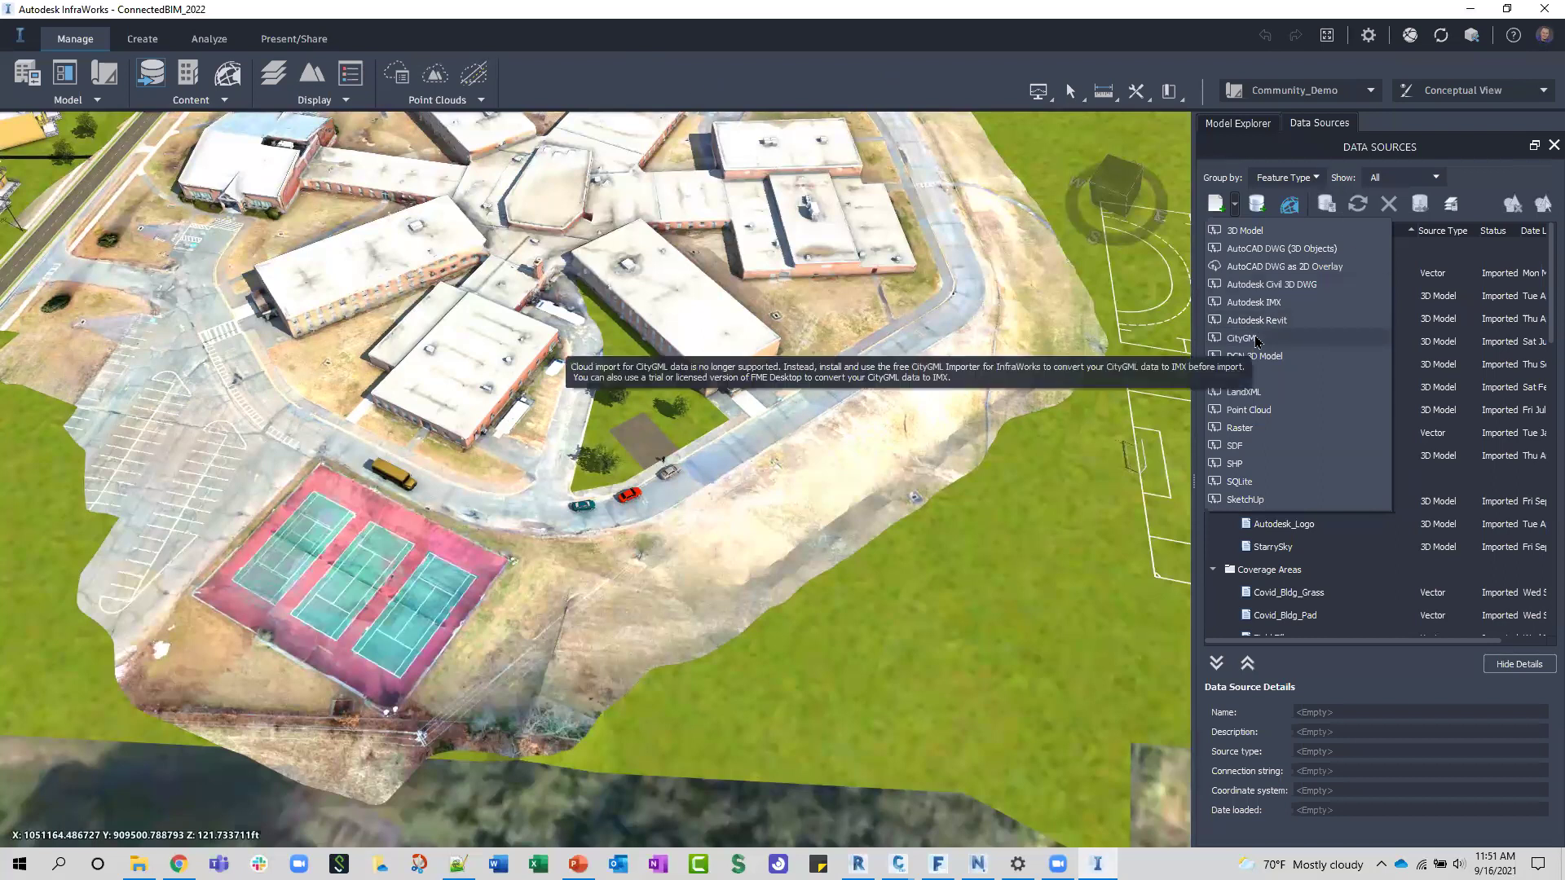
Step: Turn off Navisworks based Local Import in the application's data import options and review the file source types
left_click(1370, 41)
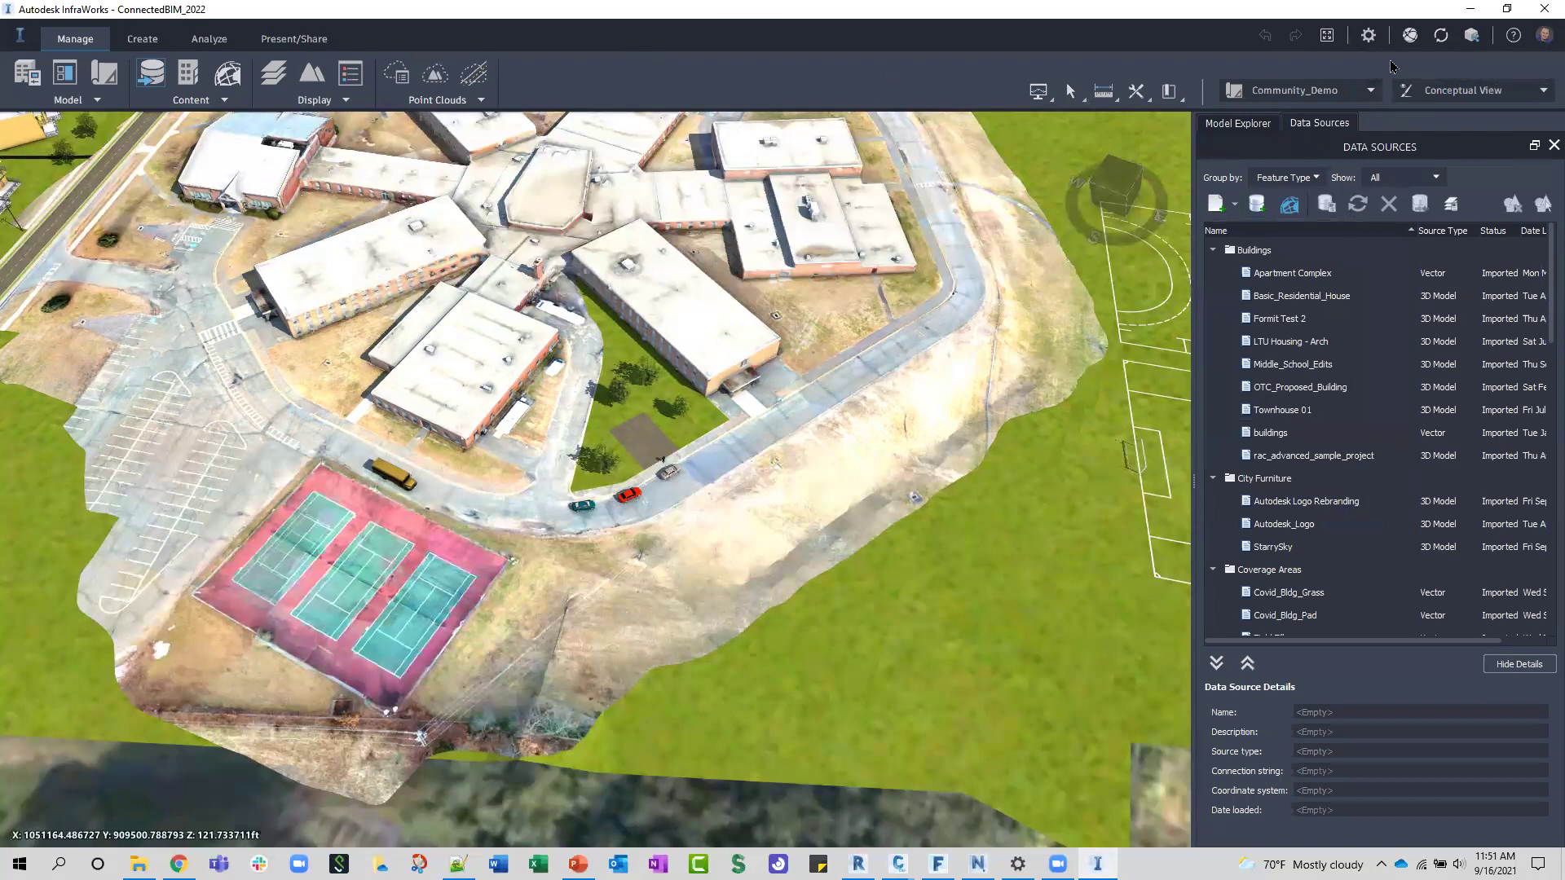
left_click(1366, 37)
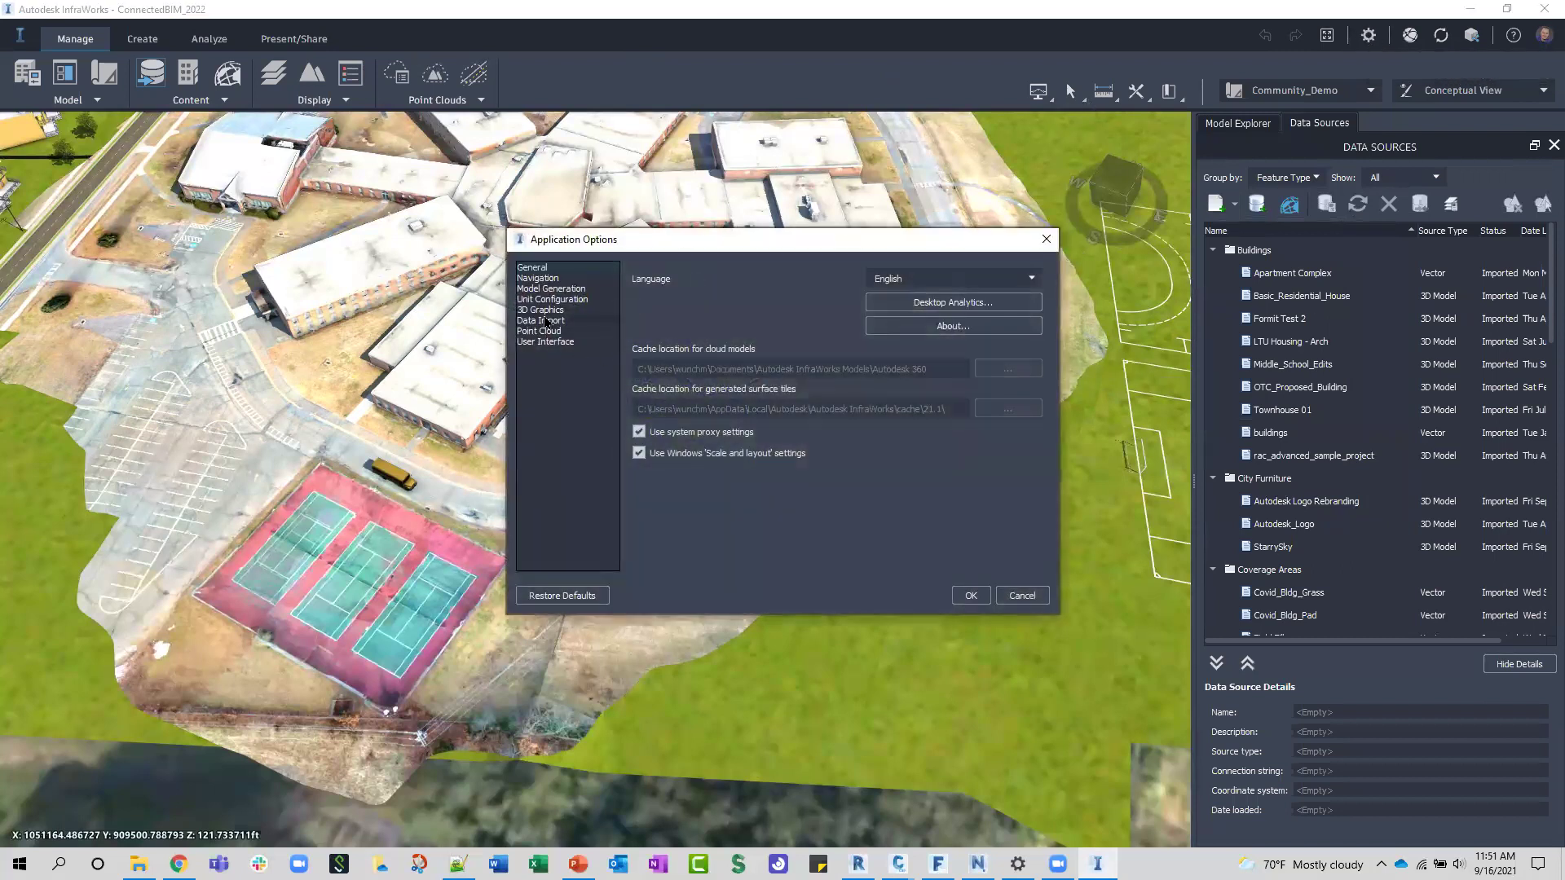
left_click(544, 321)
left_click(639, 326)
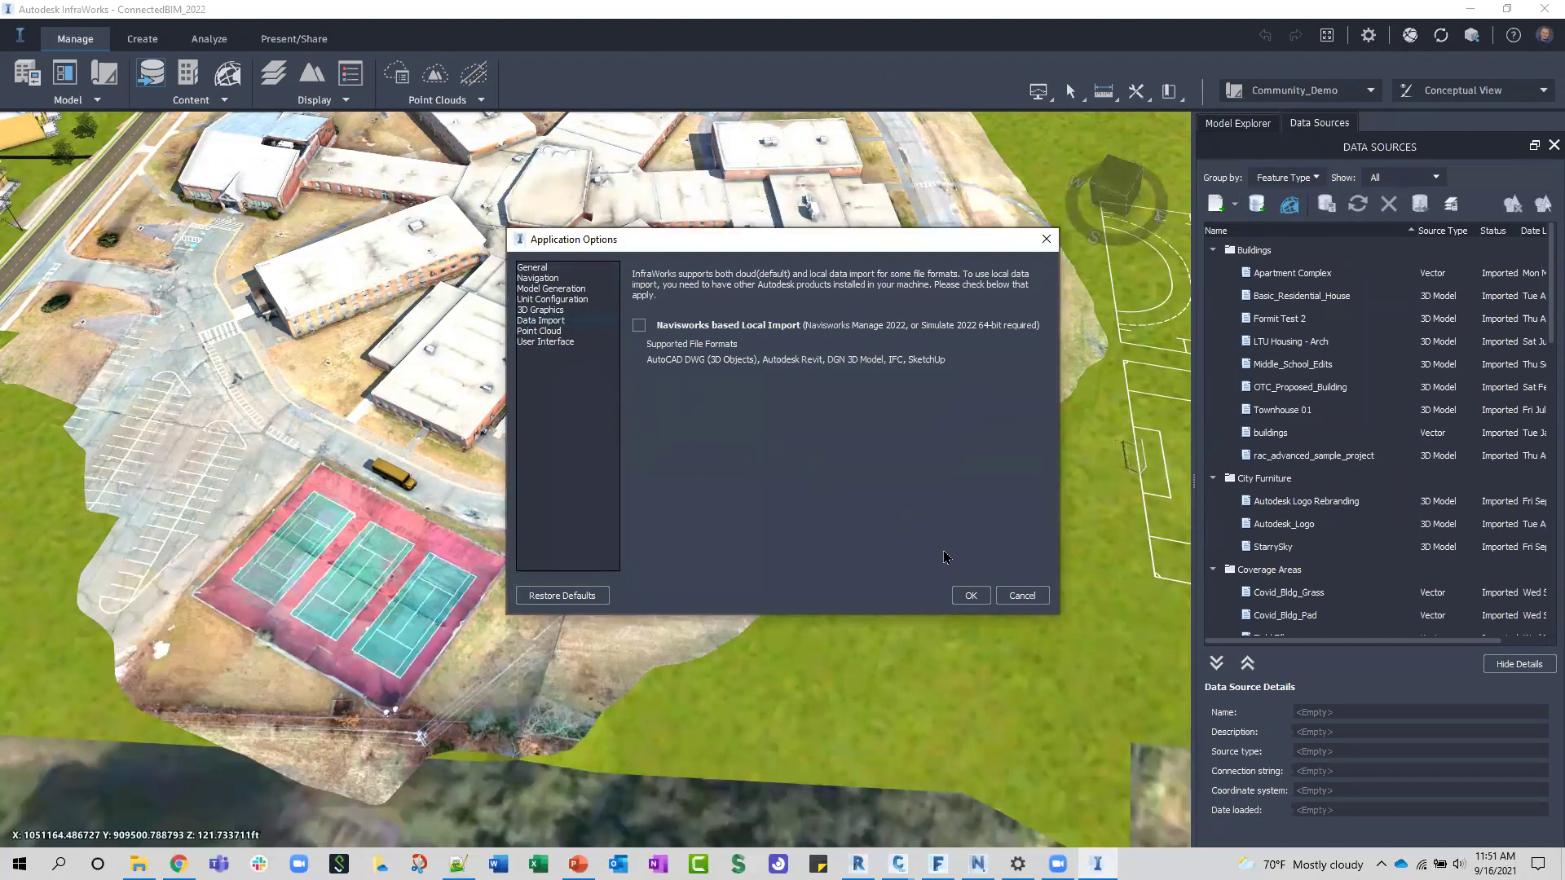
left_click(971, 595)
left_click(1237, 206)
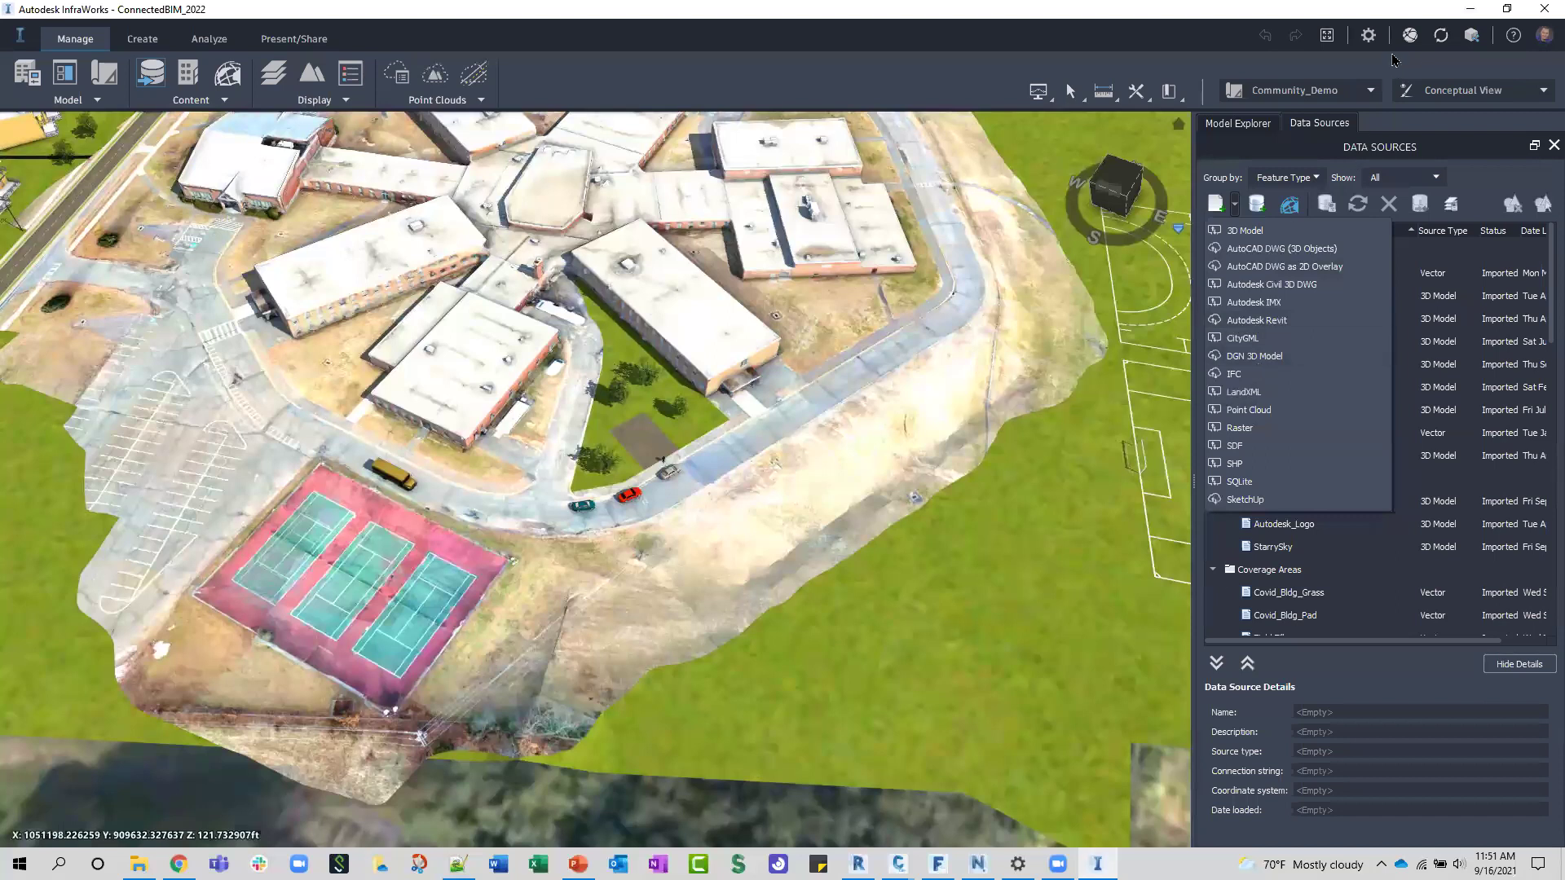
Step: Turn Navisworks based Local Import back on in the application's data import options
left_click(1378, 37)
left_click(1377, 38)
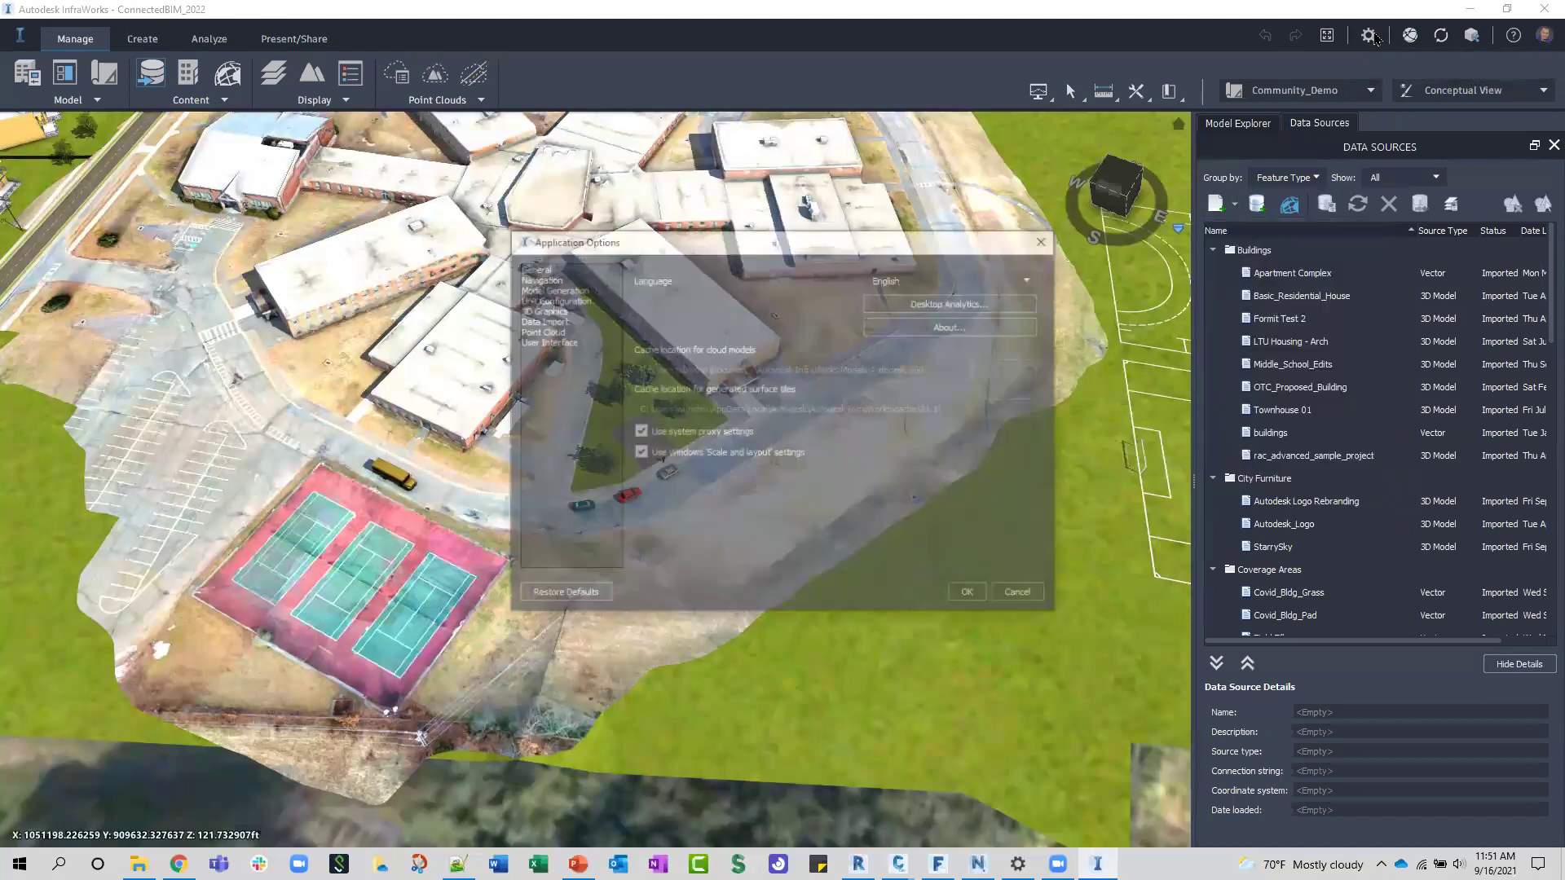
left_click(554, 321)
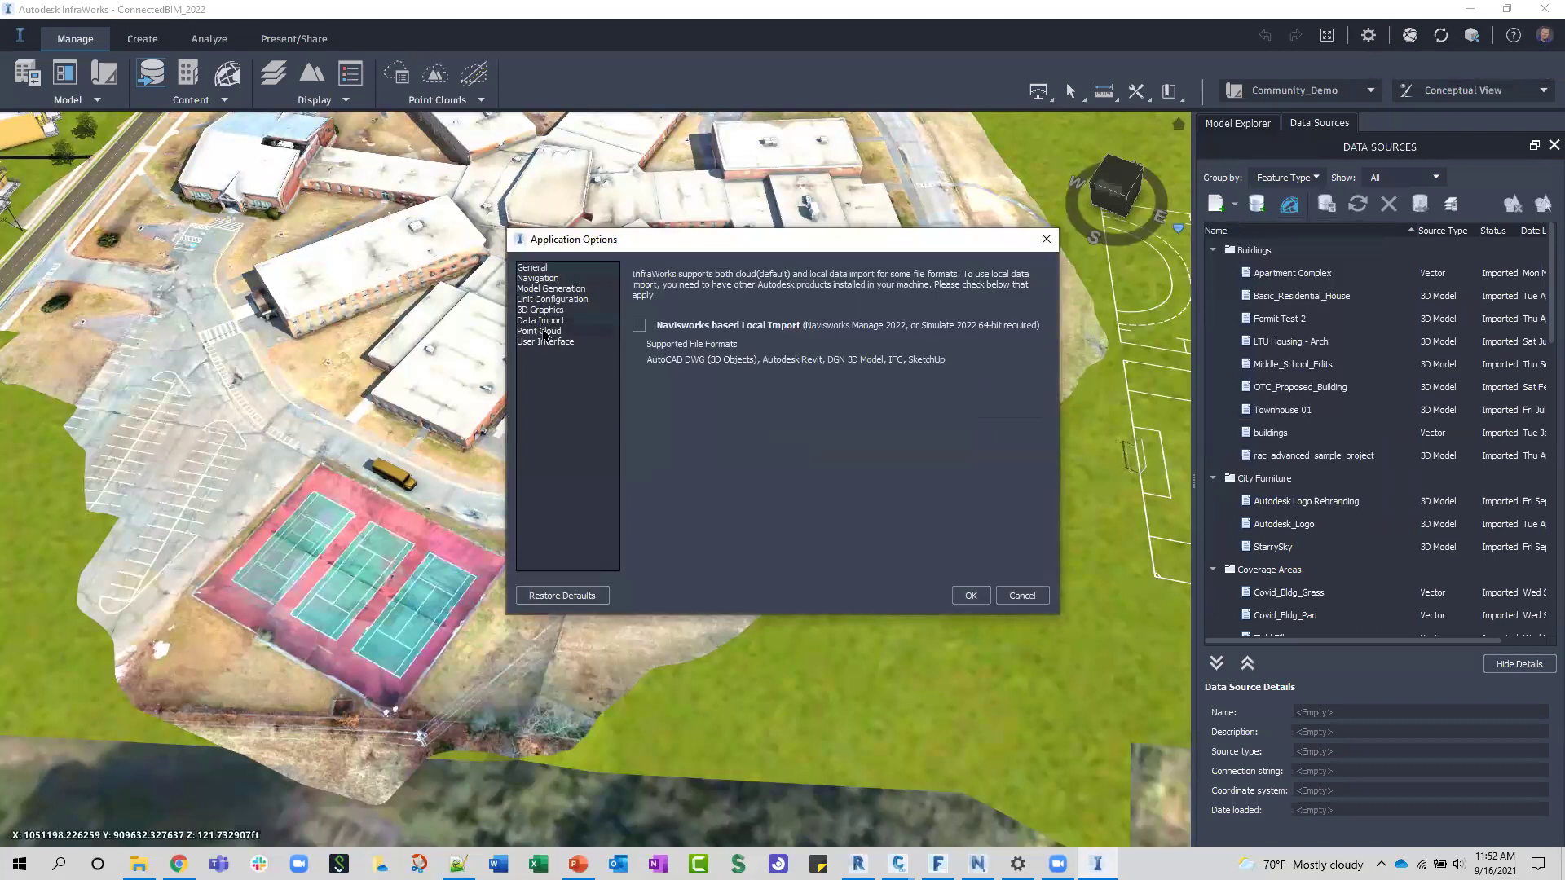
left_click(639, 325)
left_click(971, 595)
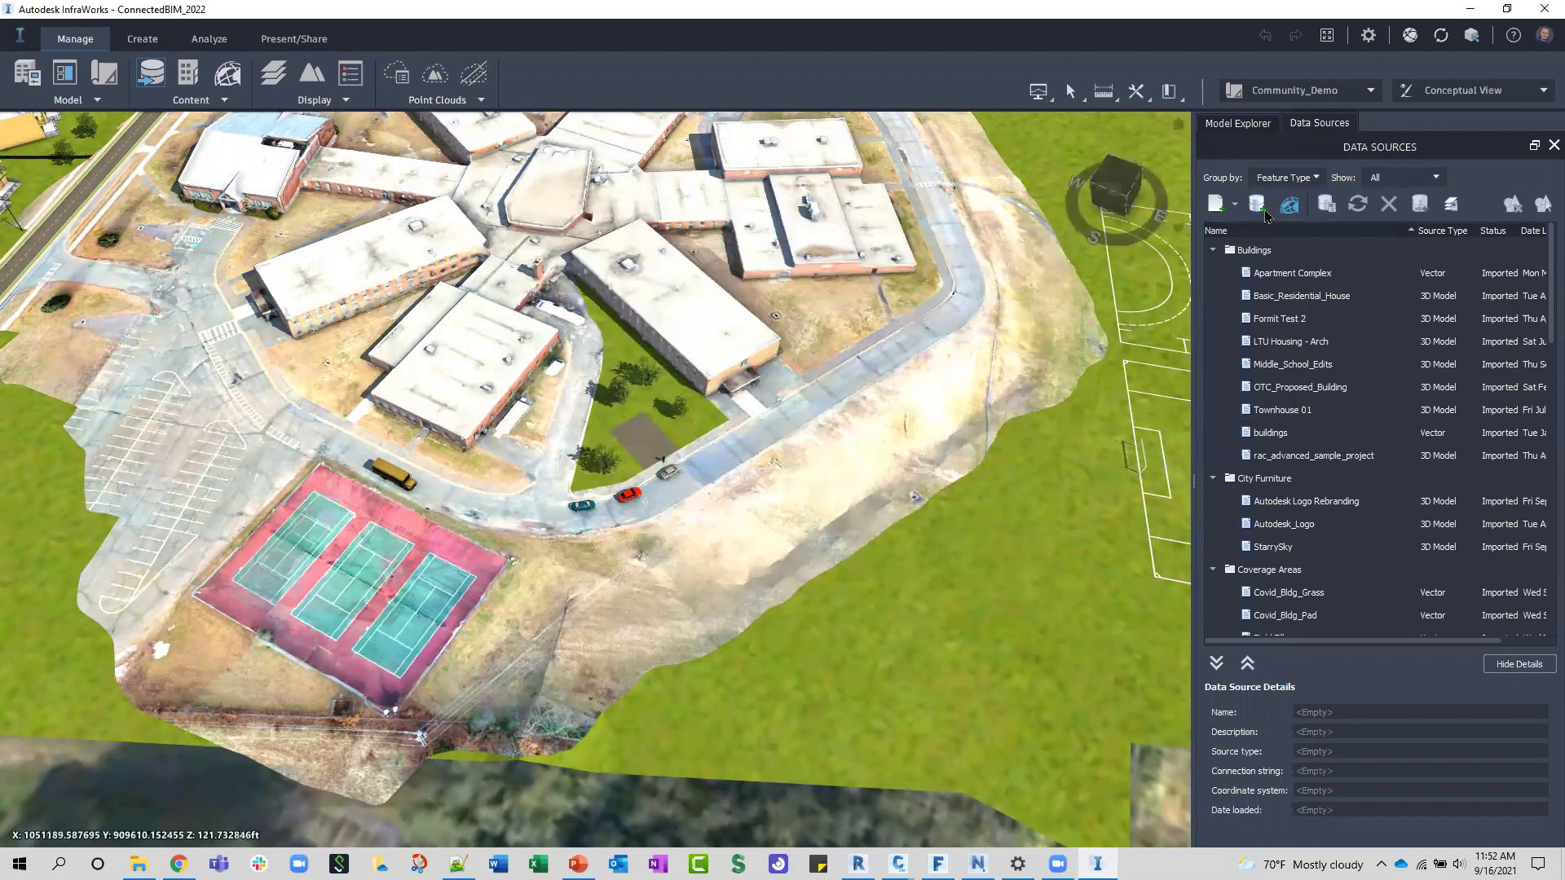
Step: Start adding an Autodesk Revit file as a data source and browse to the Architectural folder in D:\BIM xR
left_click(1234, 205)
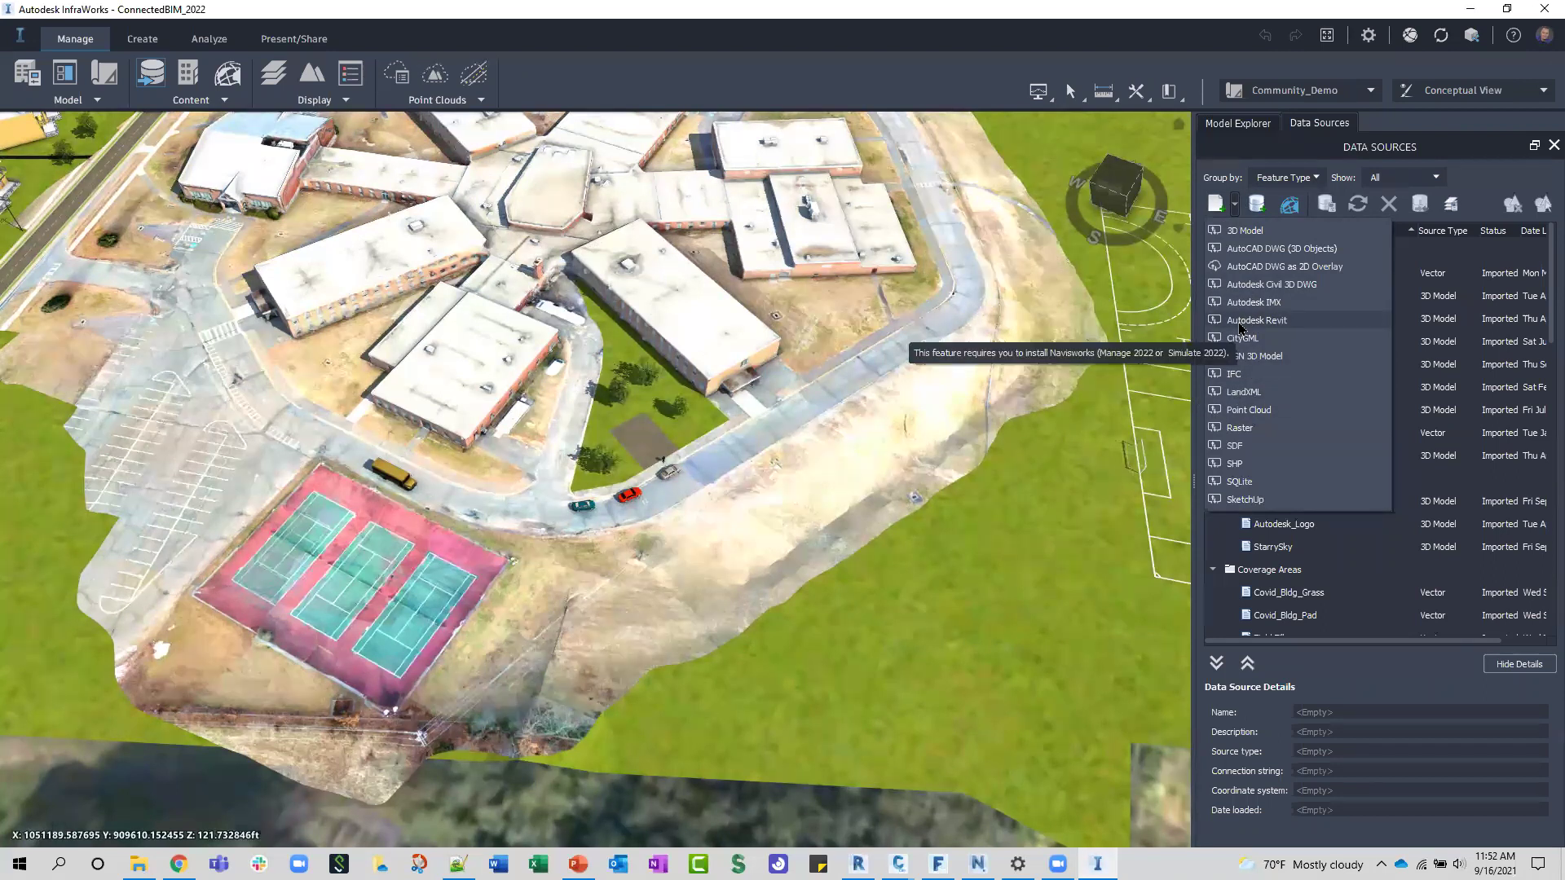
left_click(945, 304)
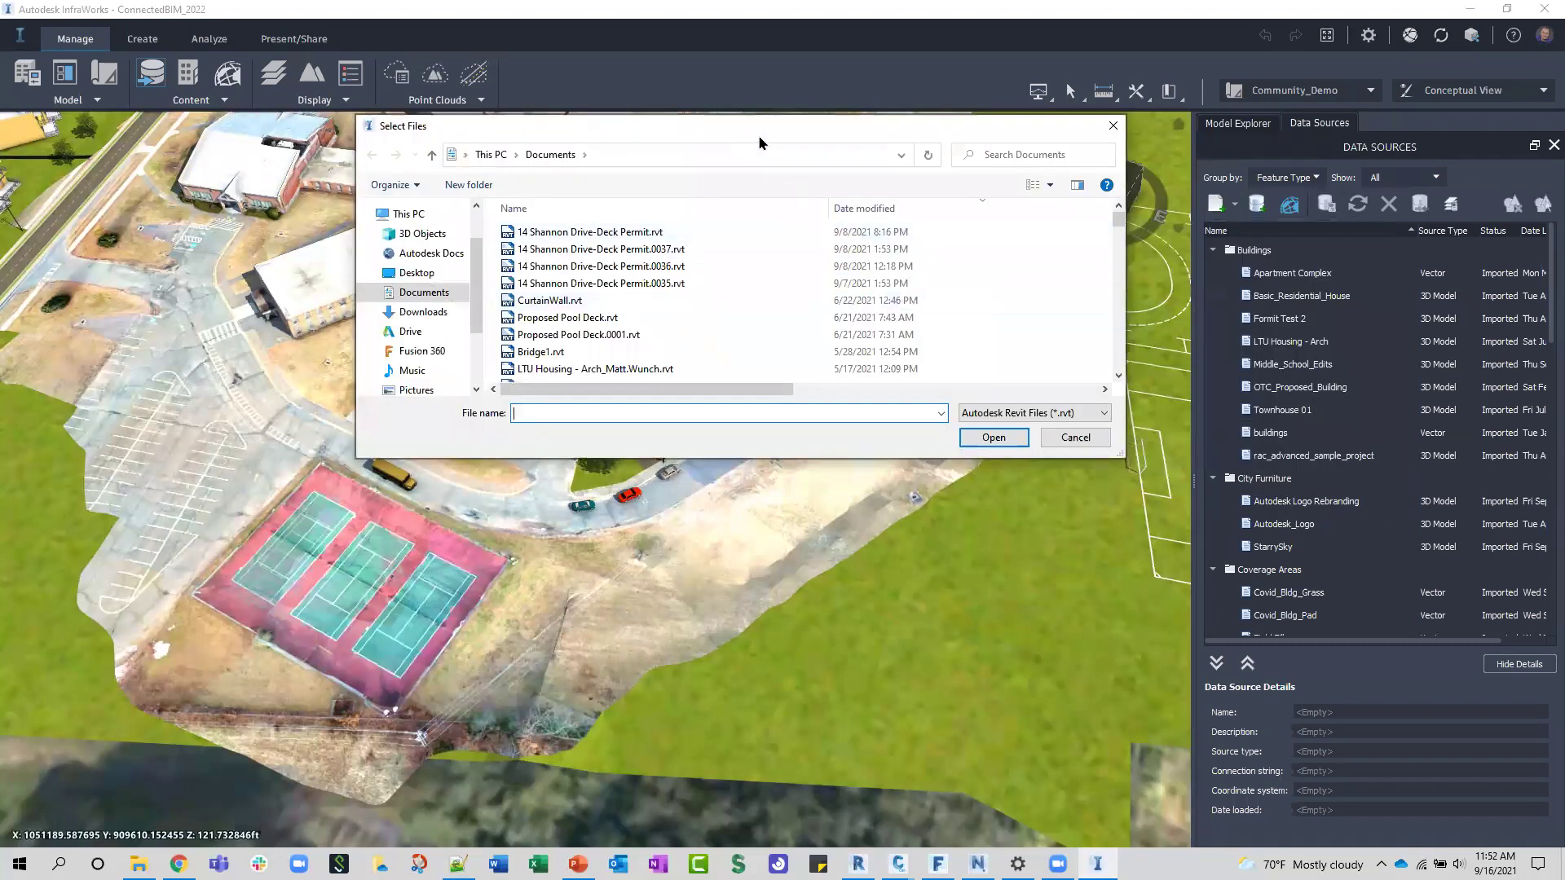
left_click_drag(759, 142, 748, 198)
scroll(399, 392, "down", 2)
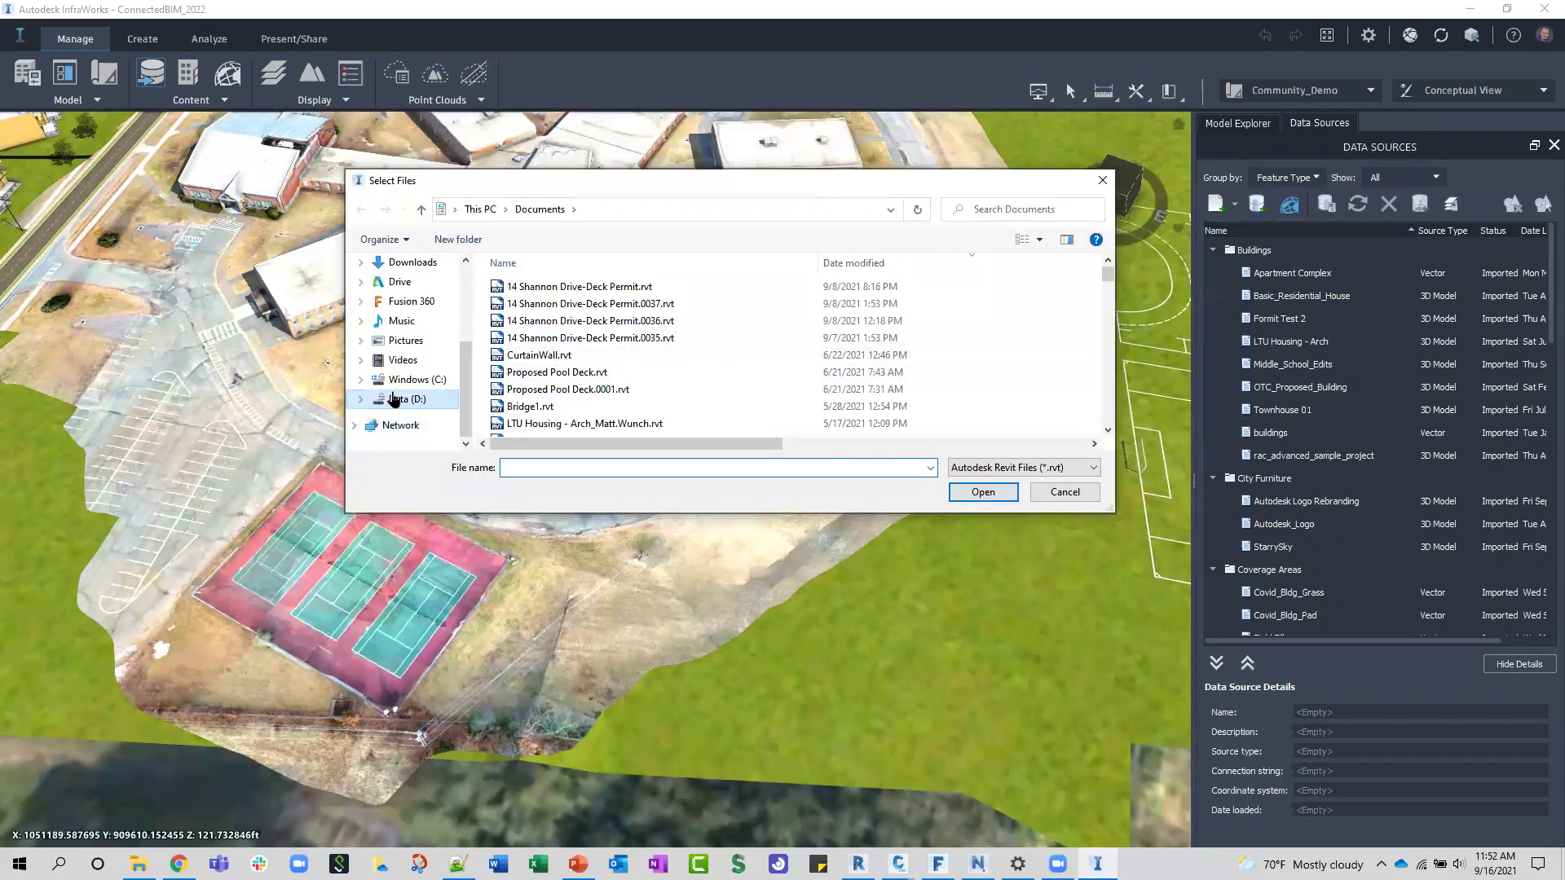
left_click(400, 399)
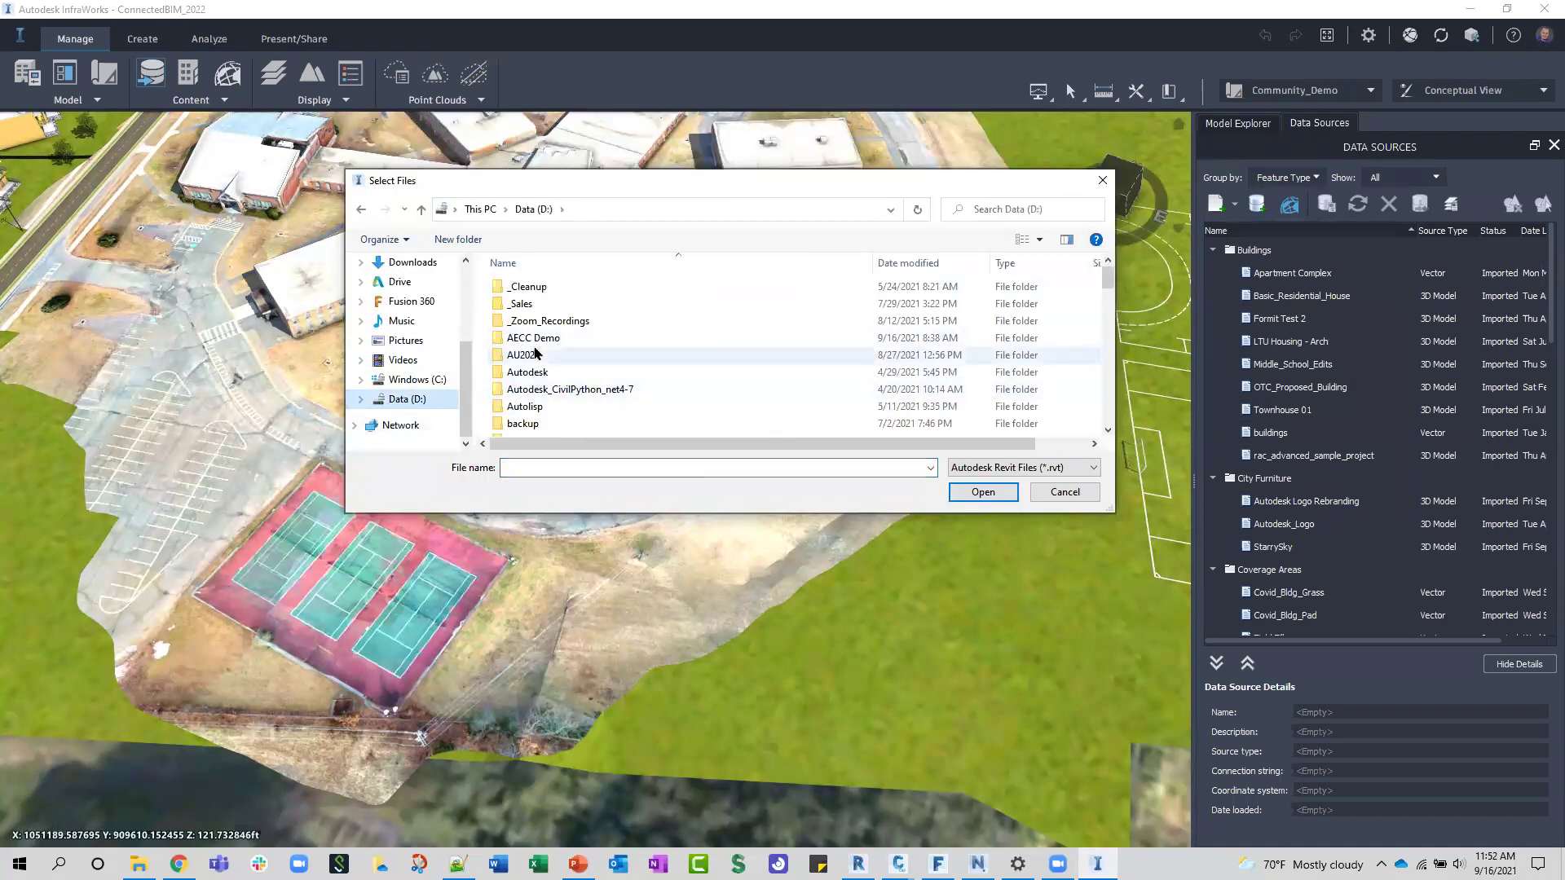
scroll(530, 375, "down", 1)
double_click(518, 390)
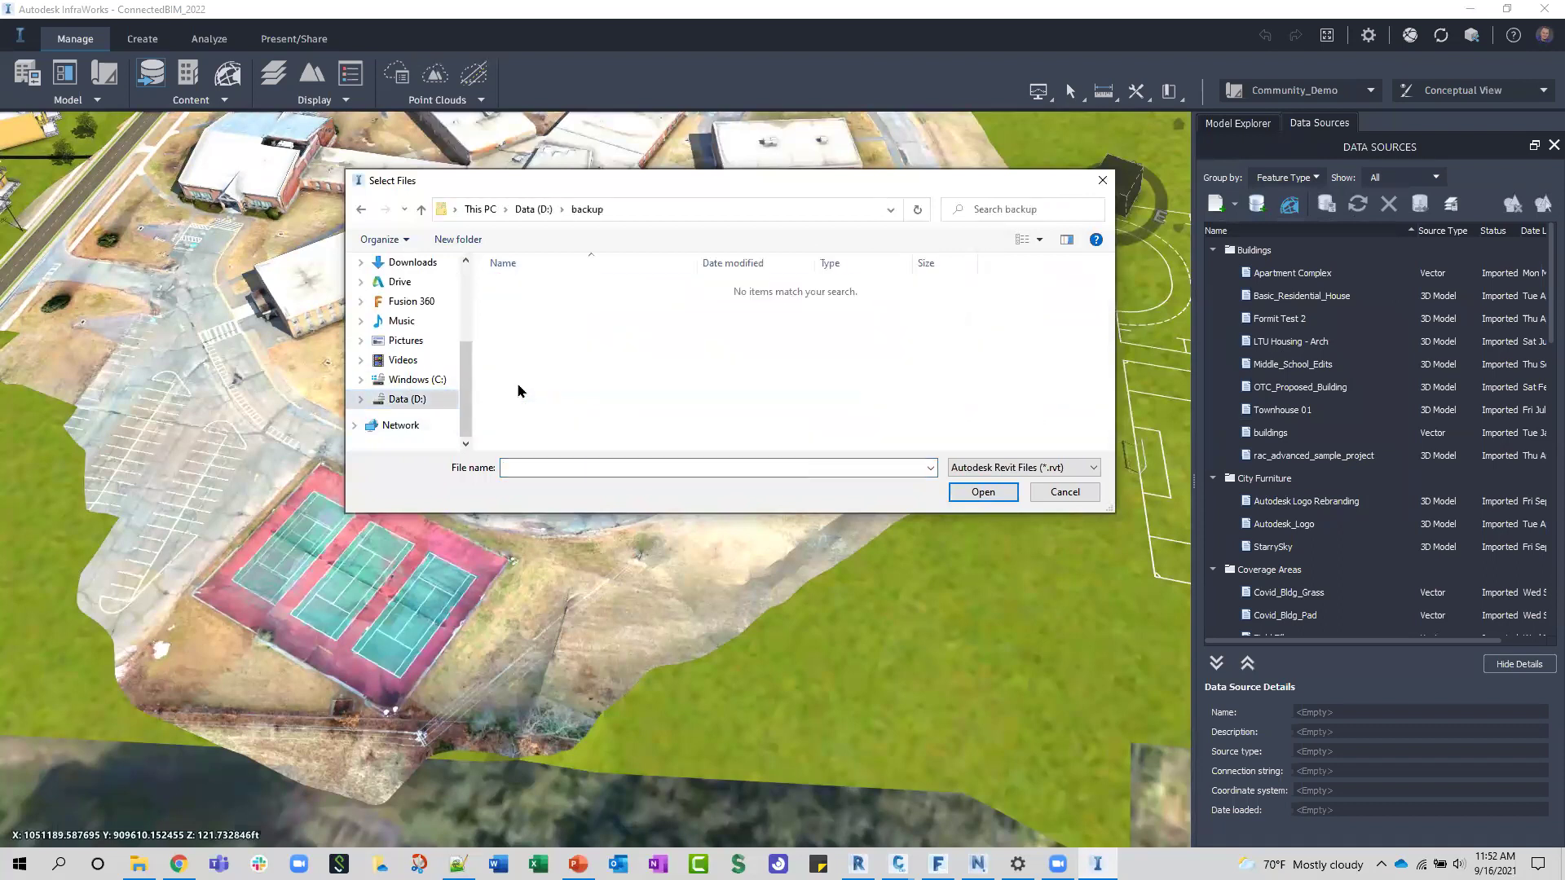
left_click(534, 209)
scroll(530, 343, "down", 1)
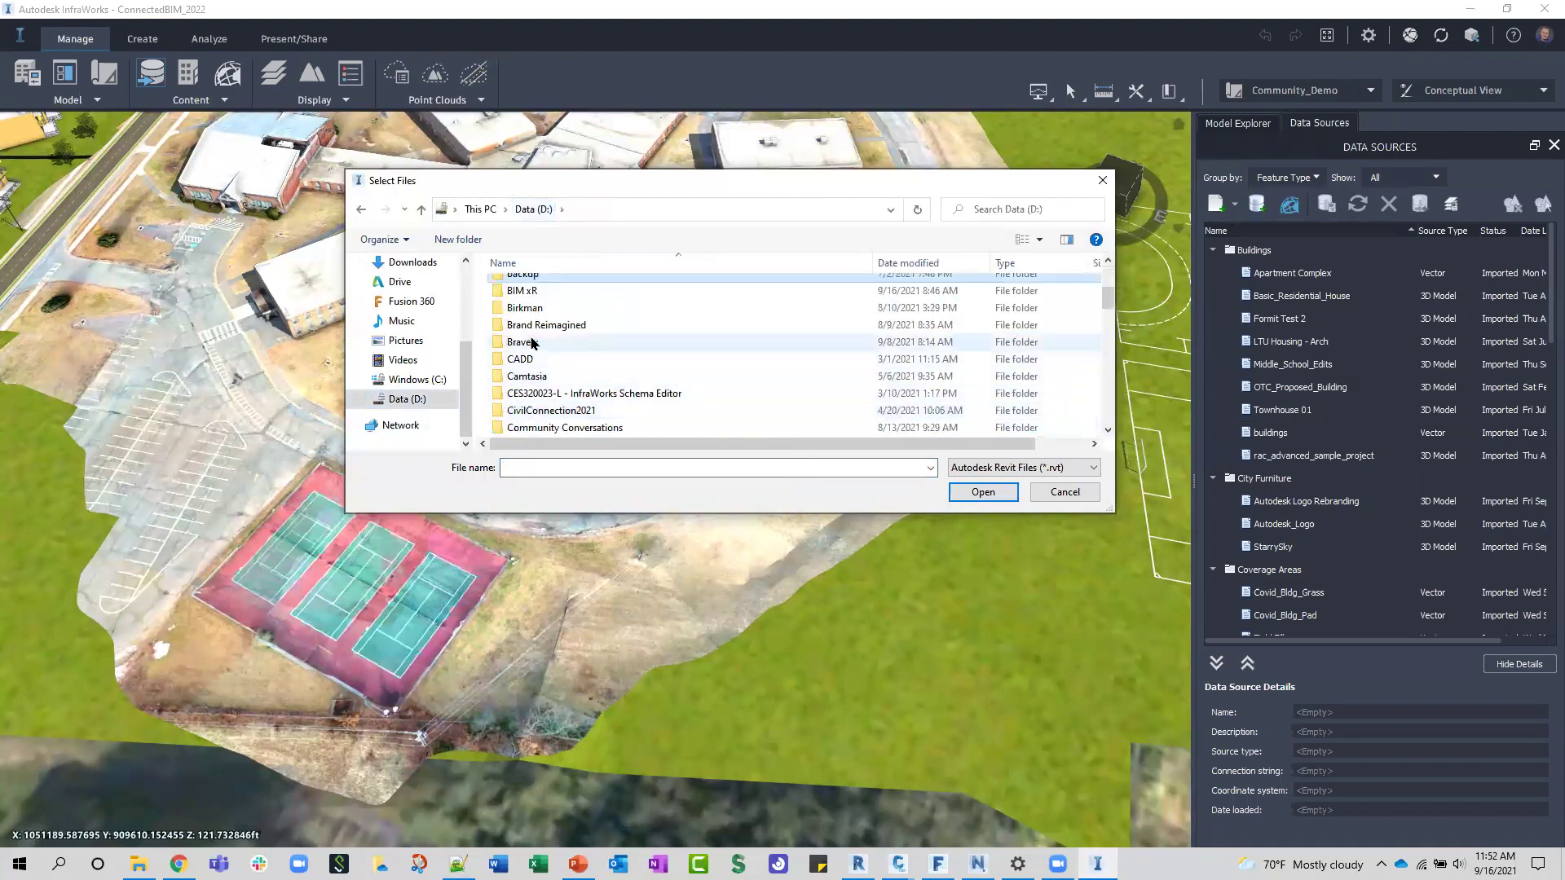
double_click(522, 290)
double_click(542, 320)
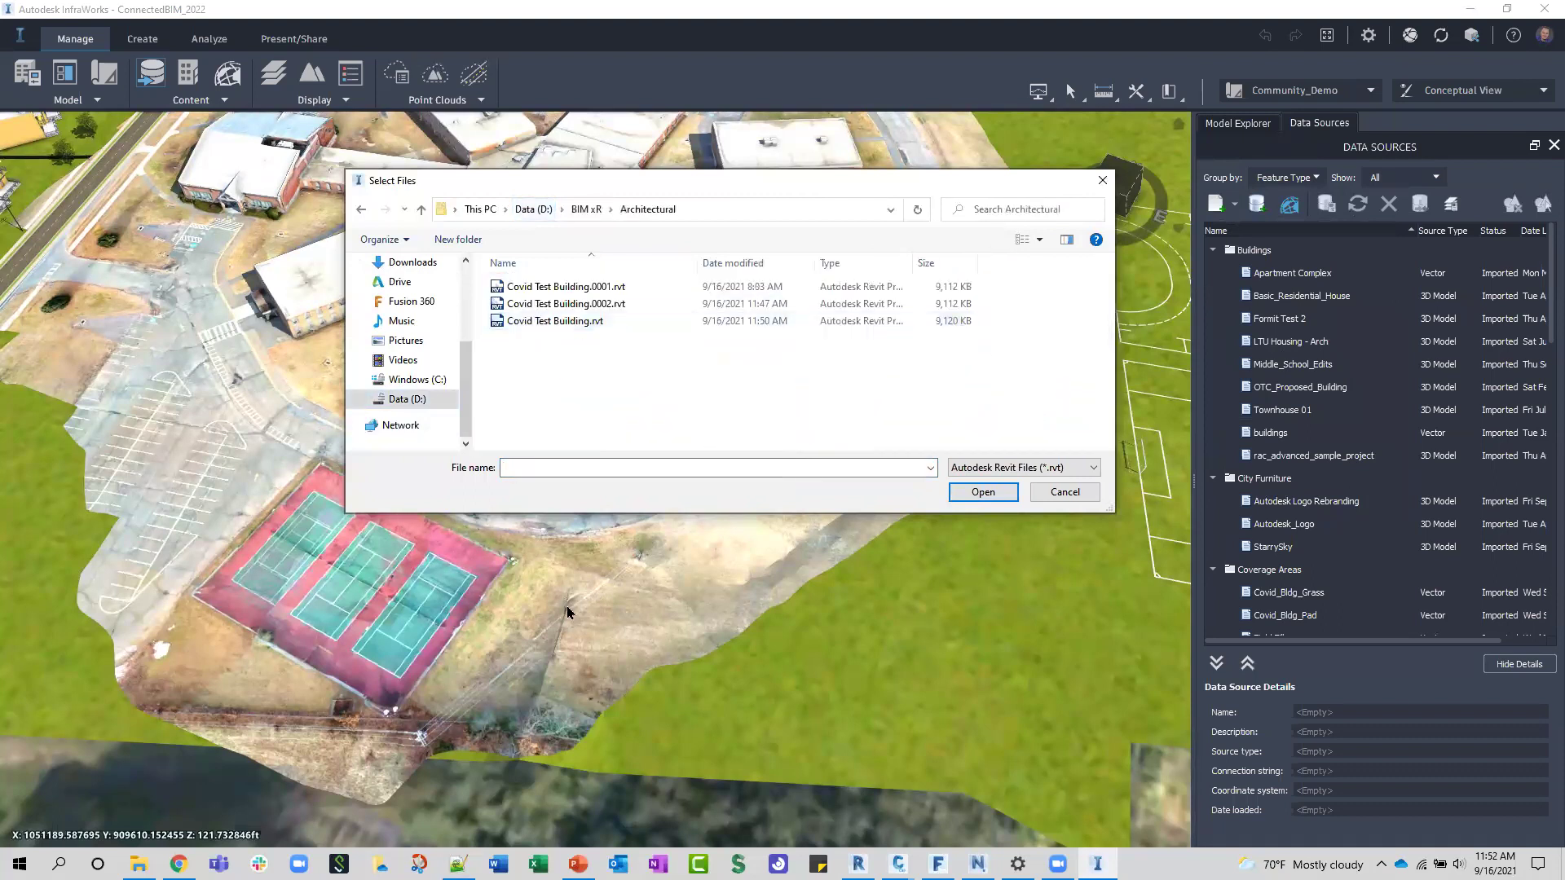
Step: Switch to Revit, save the Covid Test Building project and check its location and shared site definitions
left_click(857, 864)
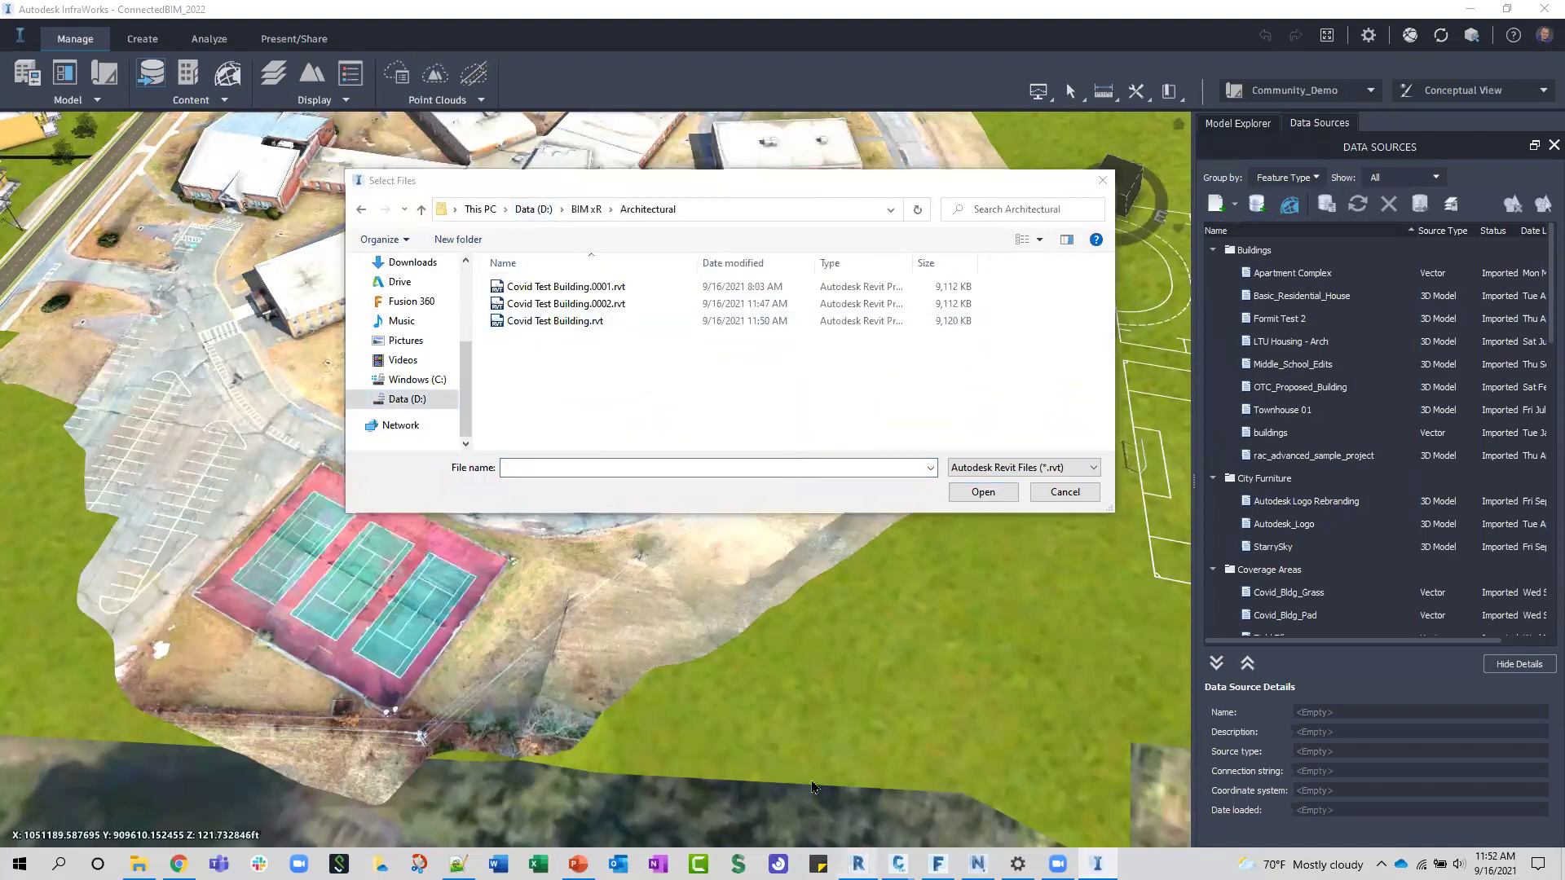
left_click(34, 129)
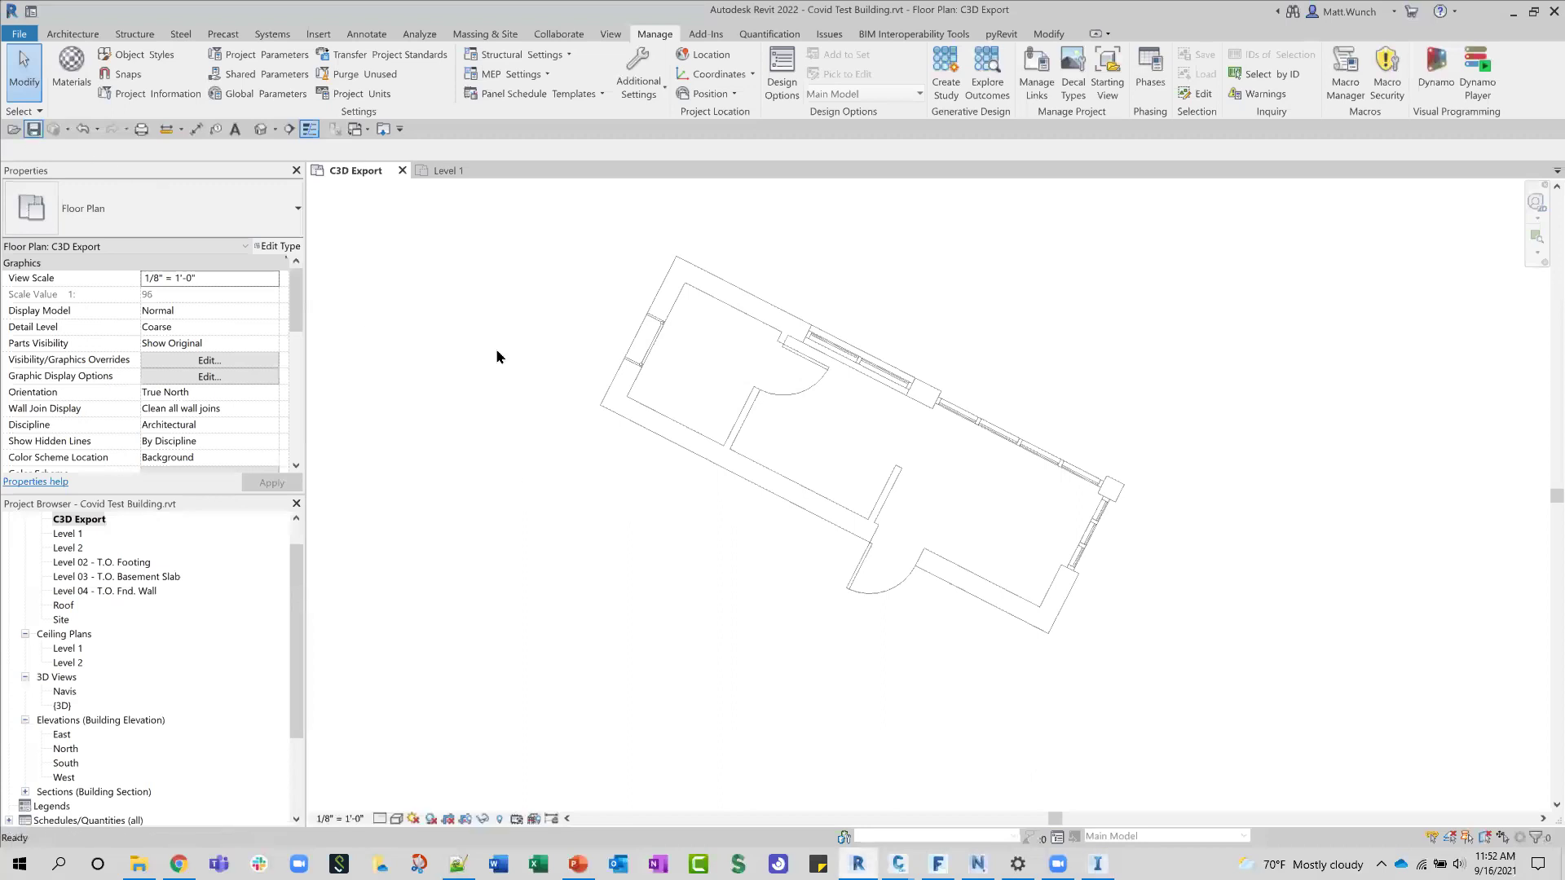
left_click(703, 54)
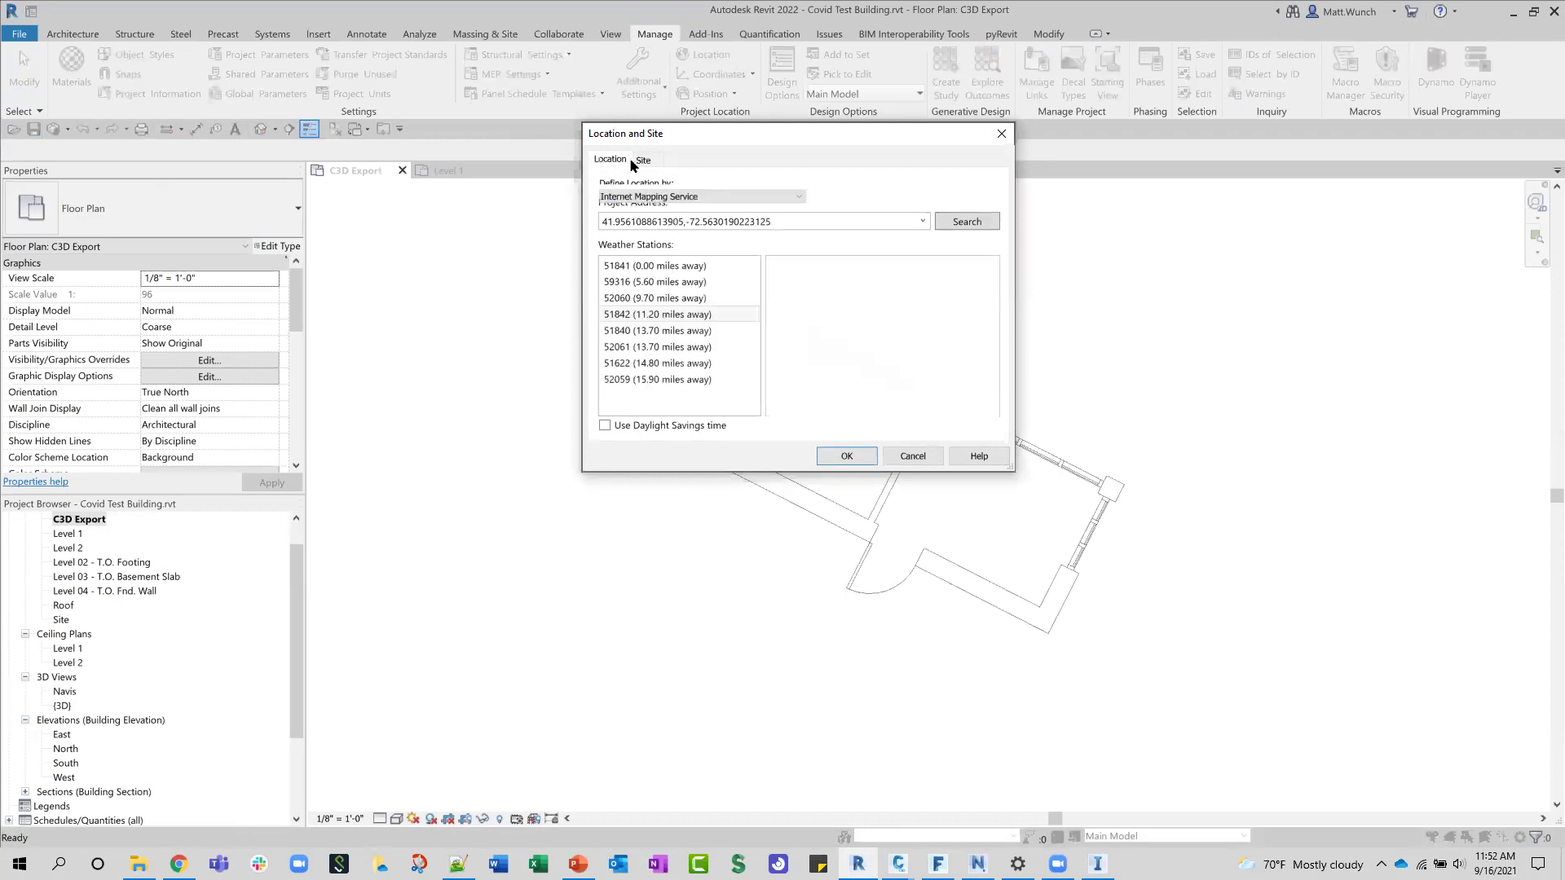
left_click(643, 160)
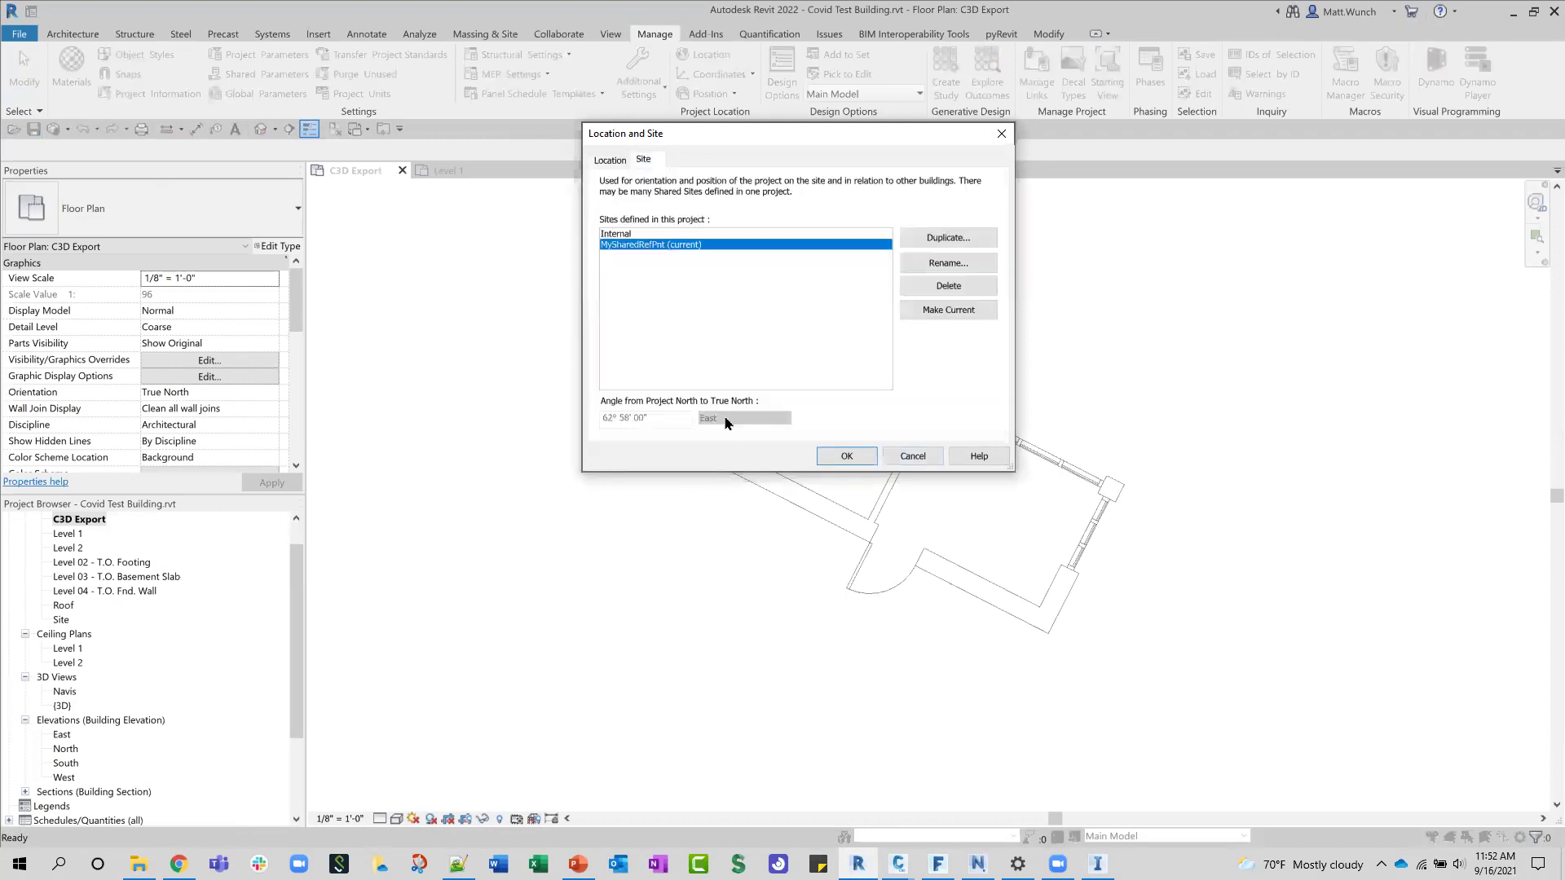
left_click(911, 456)
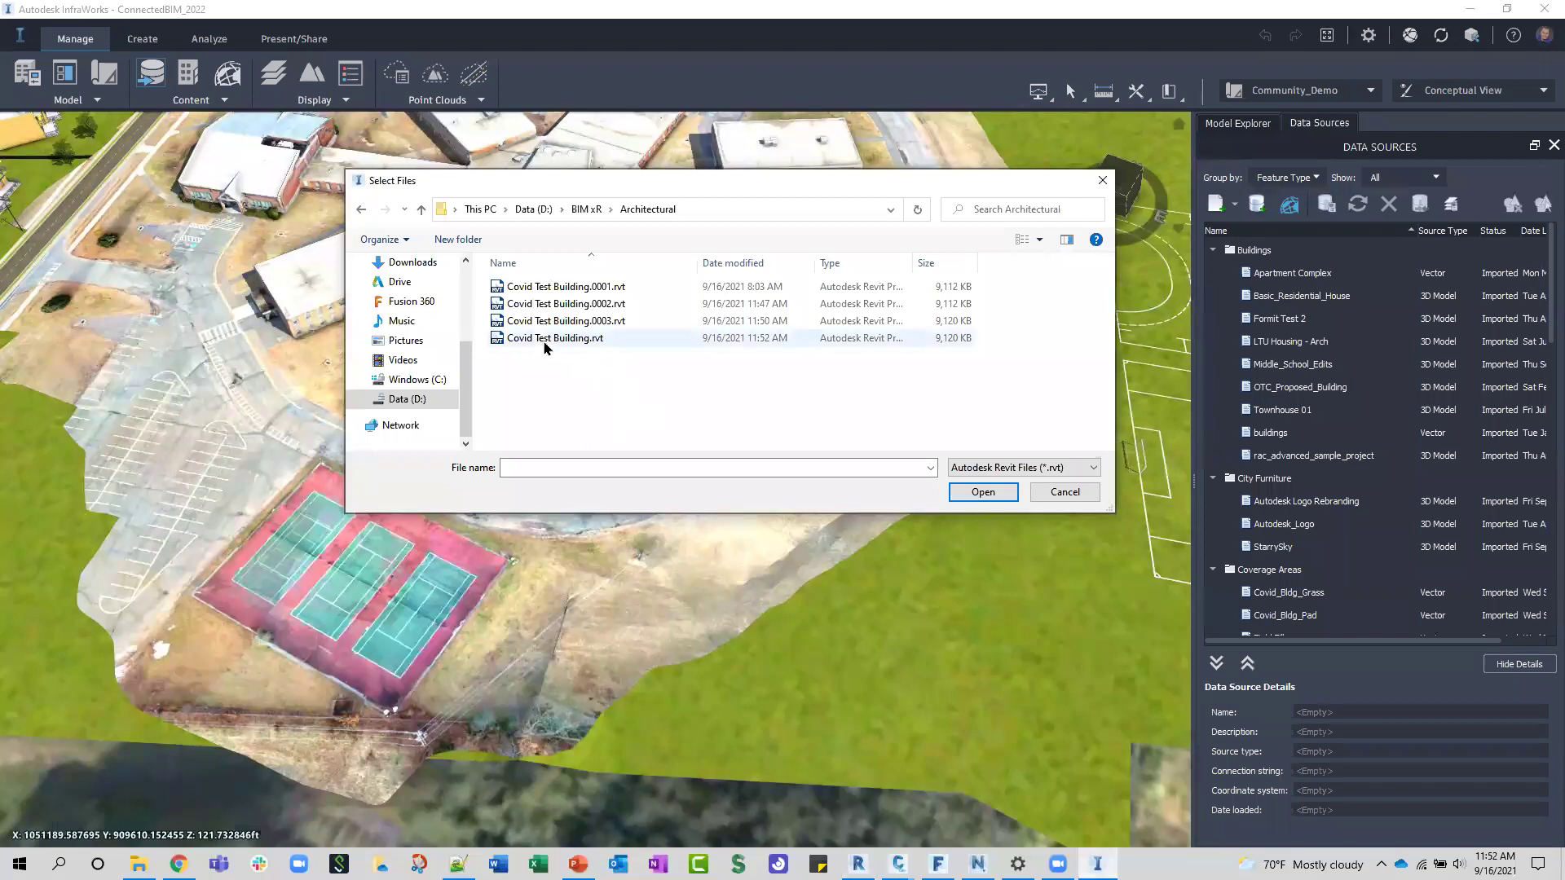
Step: Add Covid Test Building.rvt from the Architectural folder to the InfraWorks data sources
left_click(542, 339)
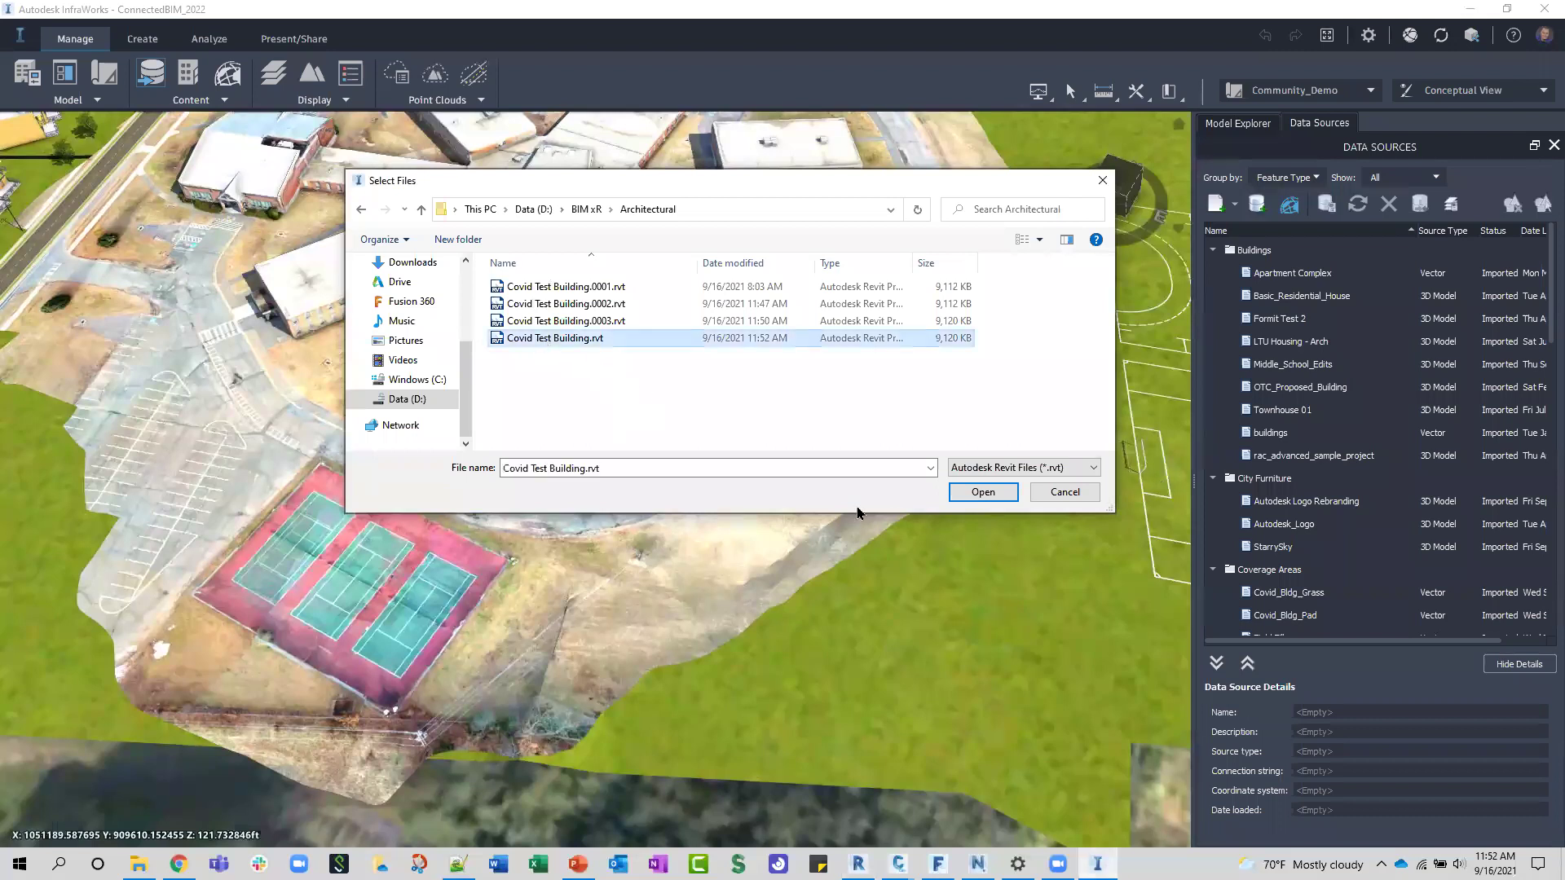
left_click(985, 494)
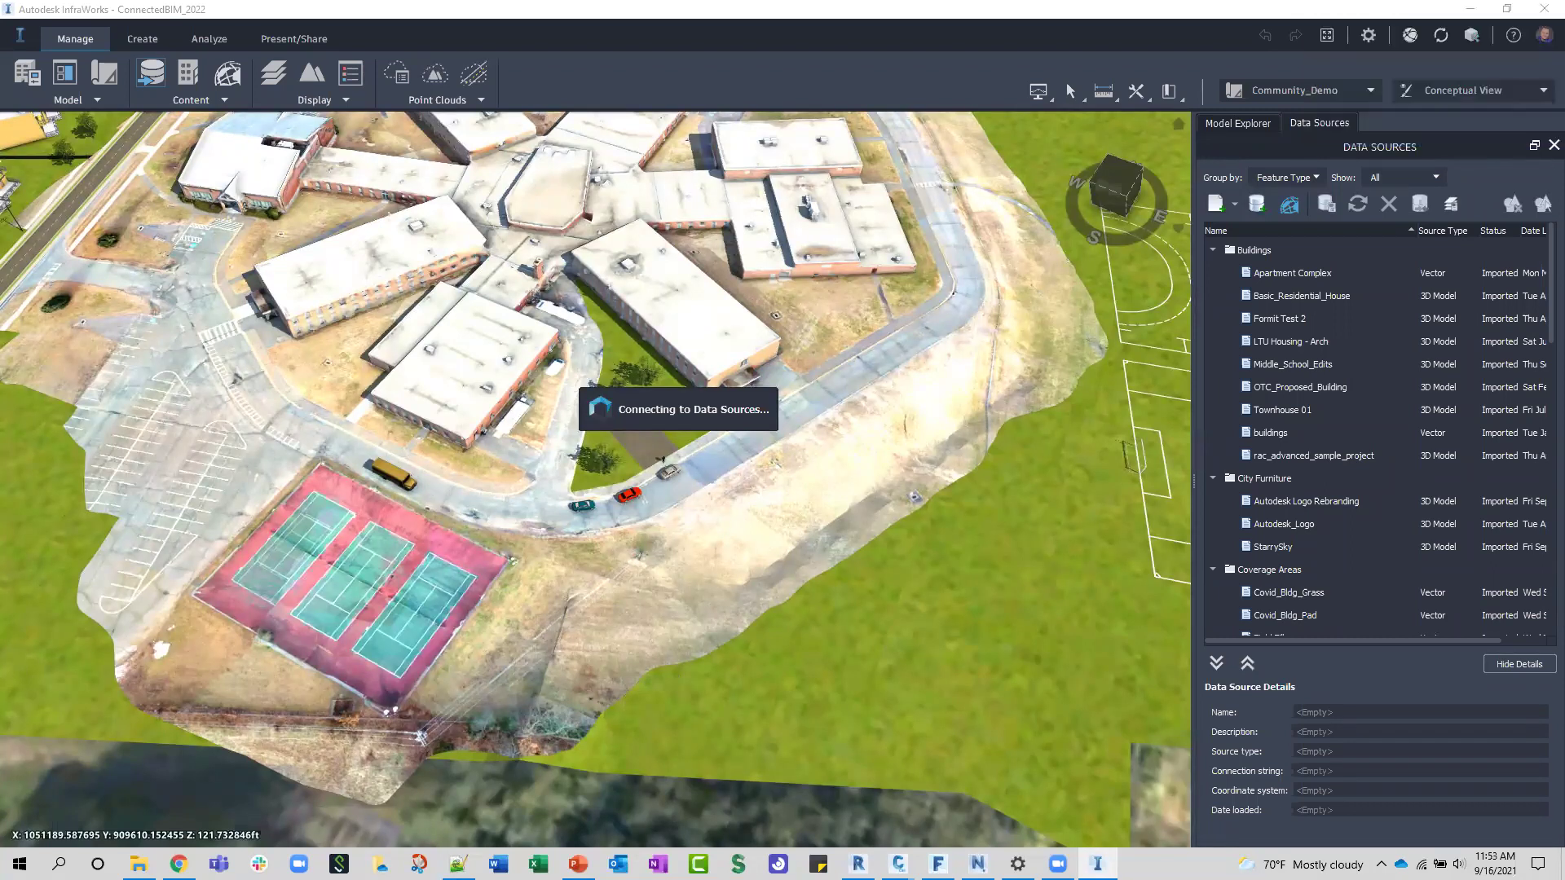
Step: Switch to Revit and start linking a point cloud positioned by Auto - By Shared Coordinates
key("alt+Tab")
scroll(526, 461, "down", 5)
mouse_move(628, 411)
middle_mouse_down()
mouse_move(580, 411)
mouse_move(663, 424)
middle_mouse_up()
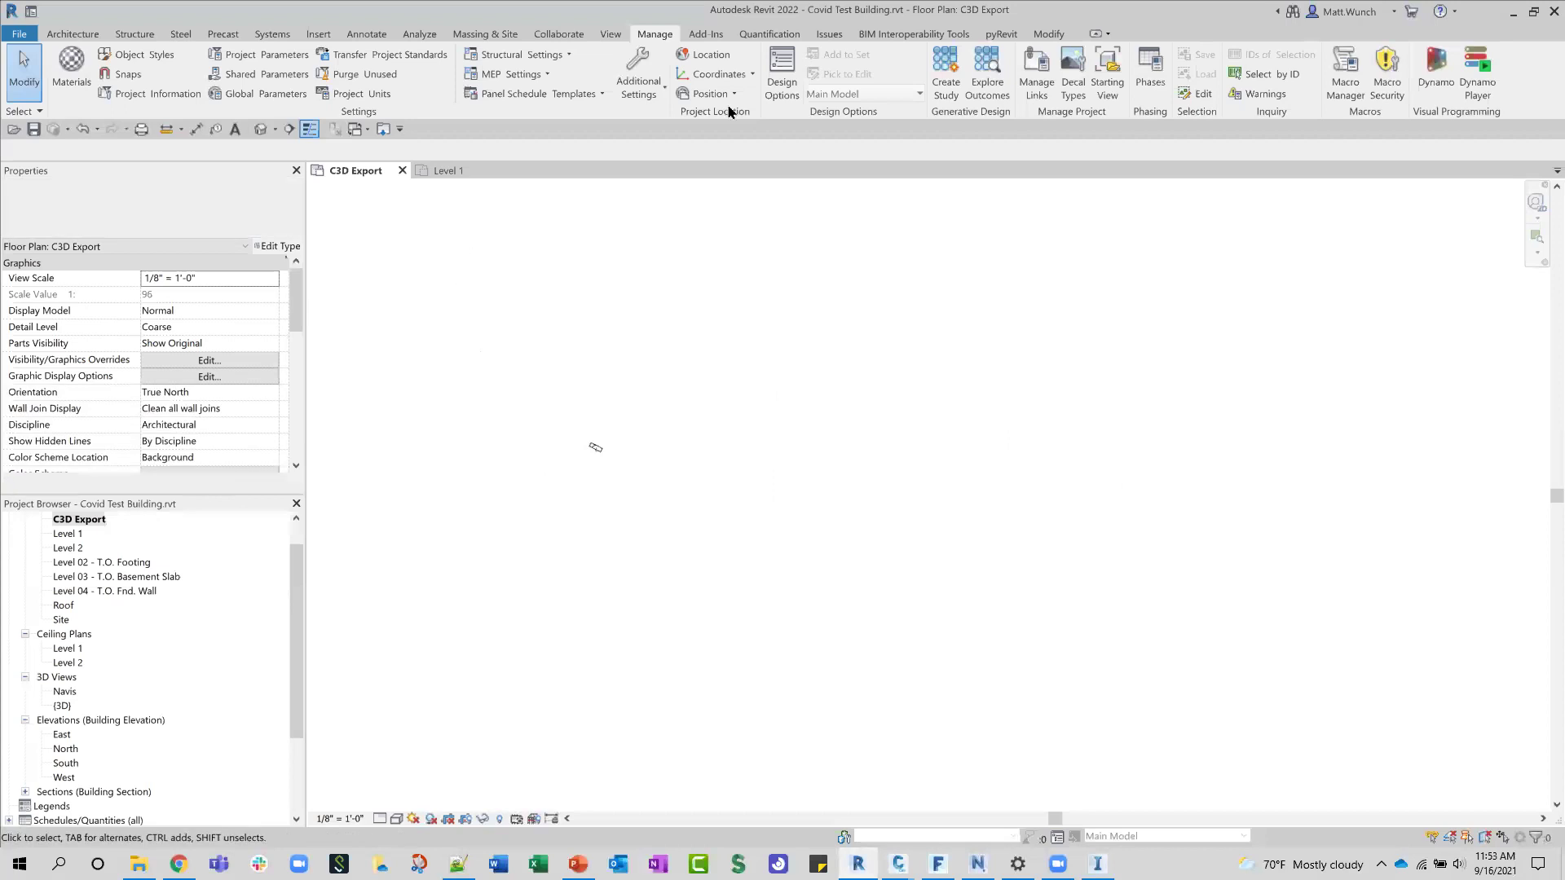
left_click(317, 35)
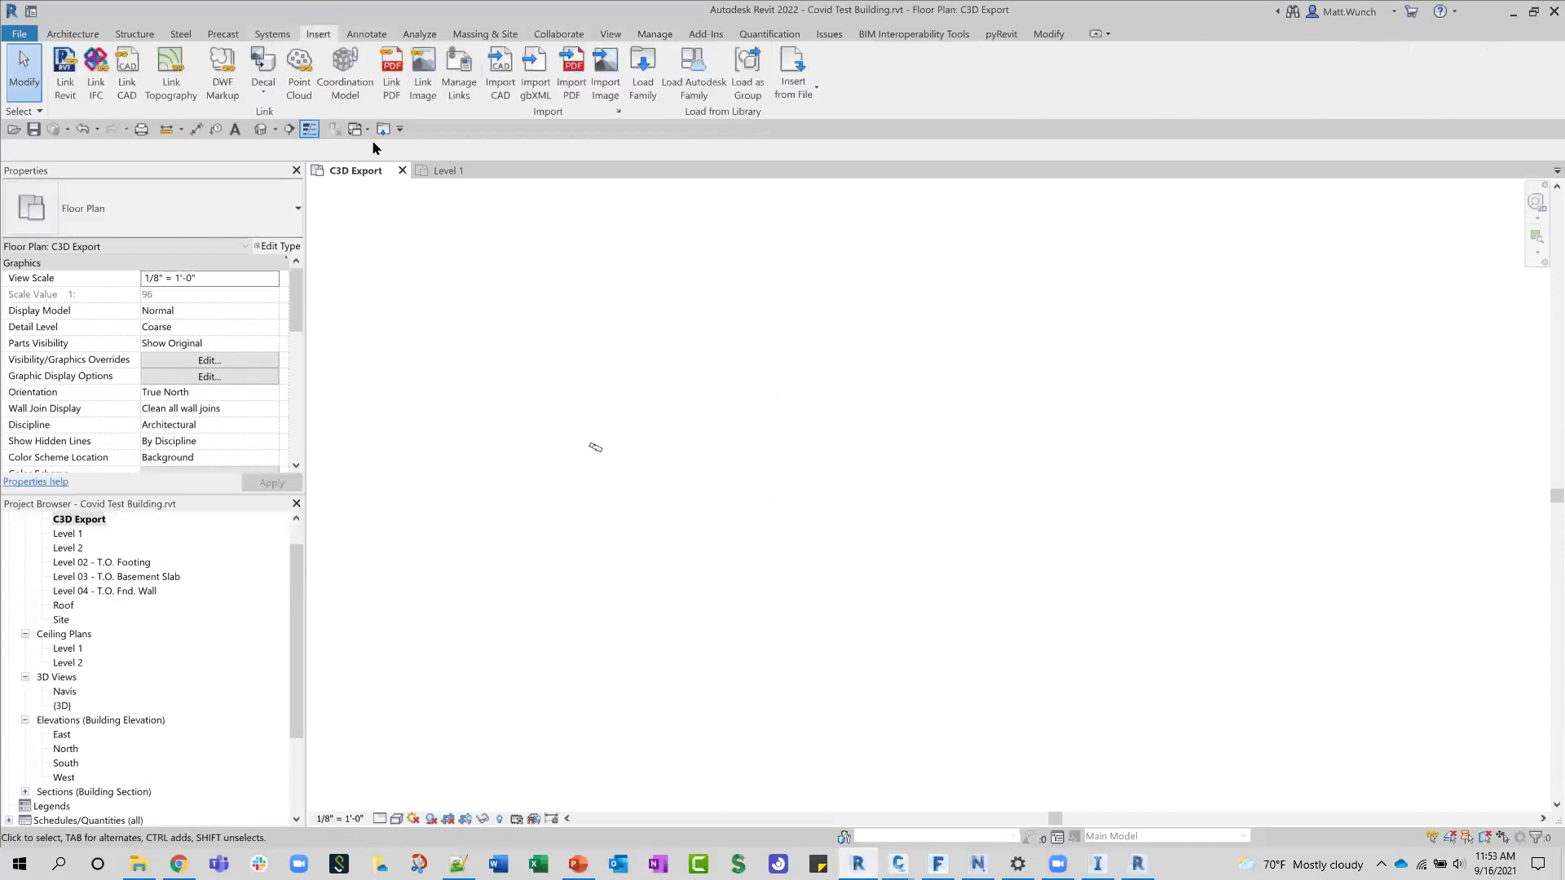
left_click(295, 88)
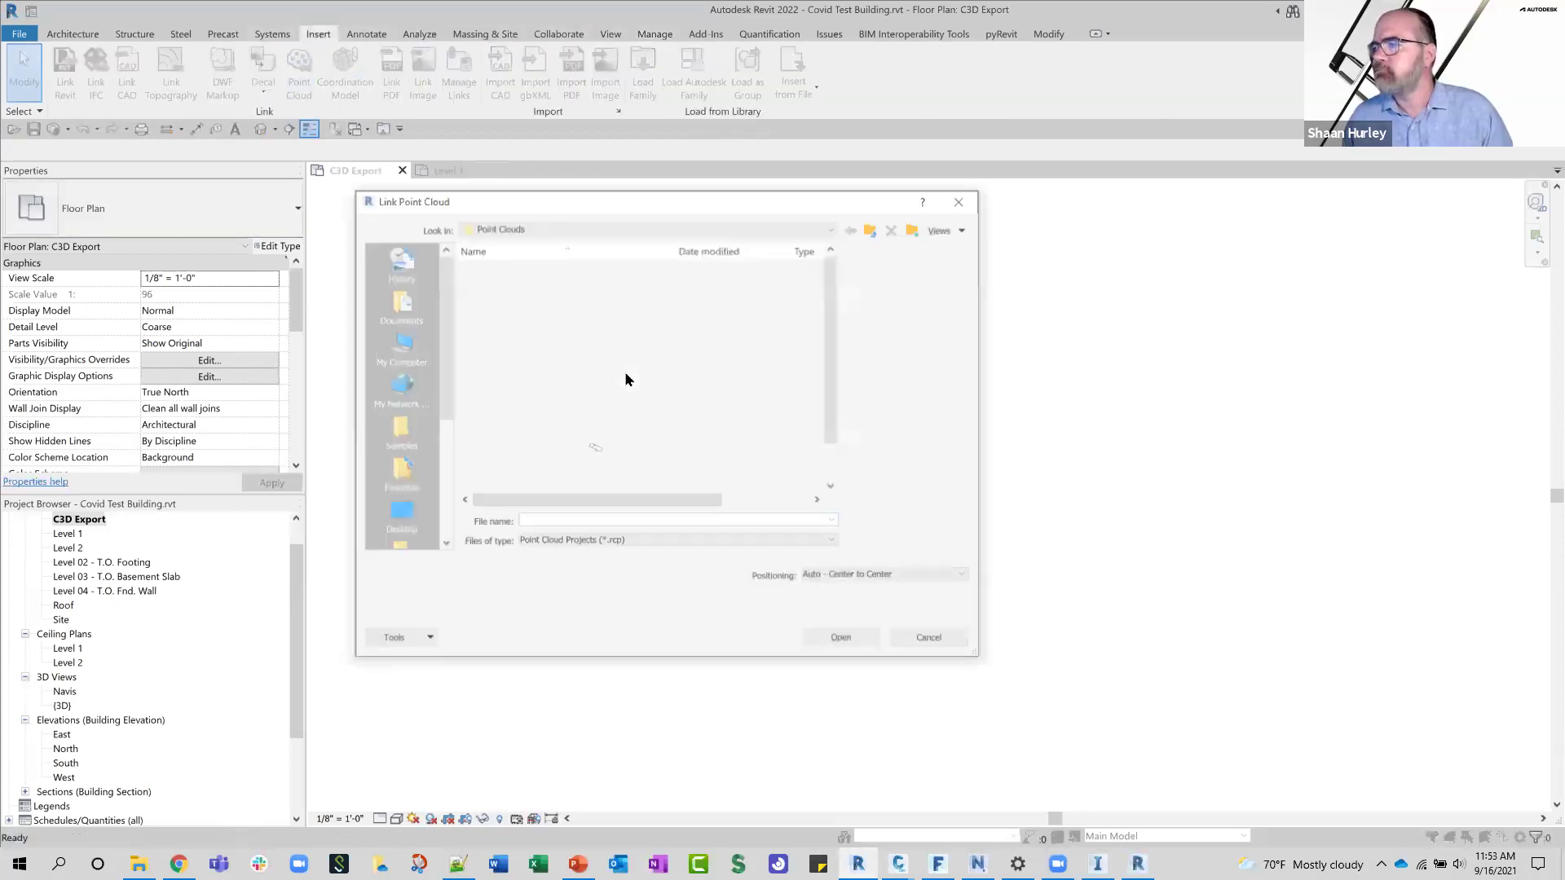
left_click(919, 571)
left_click(892, 600)
Step: Browse on the D: drive through BIM xR, Drone Flights and Middle School to the Middle_School_GCPs.rcs folder
left_click(528, 223)
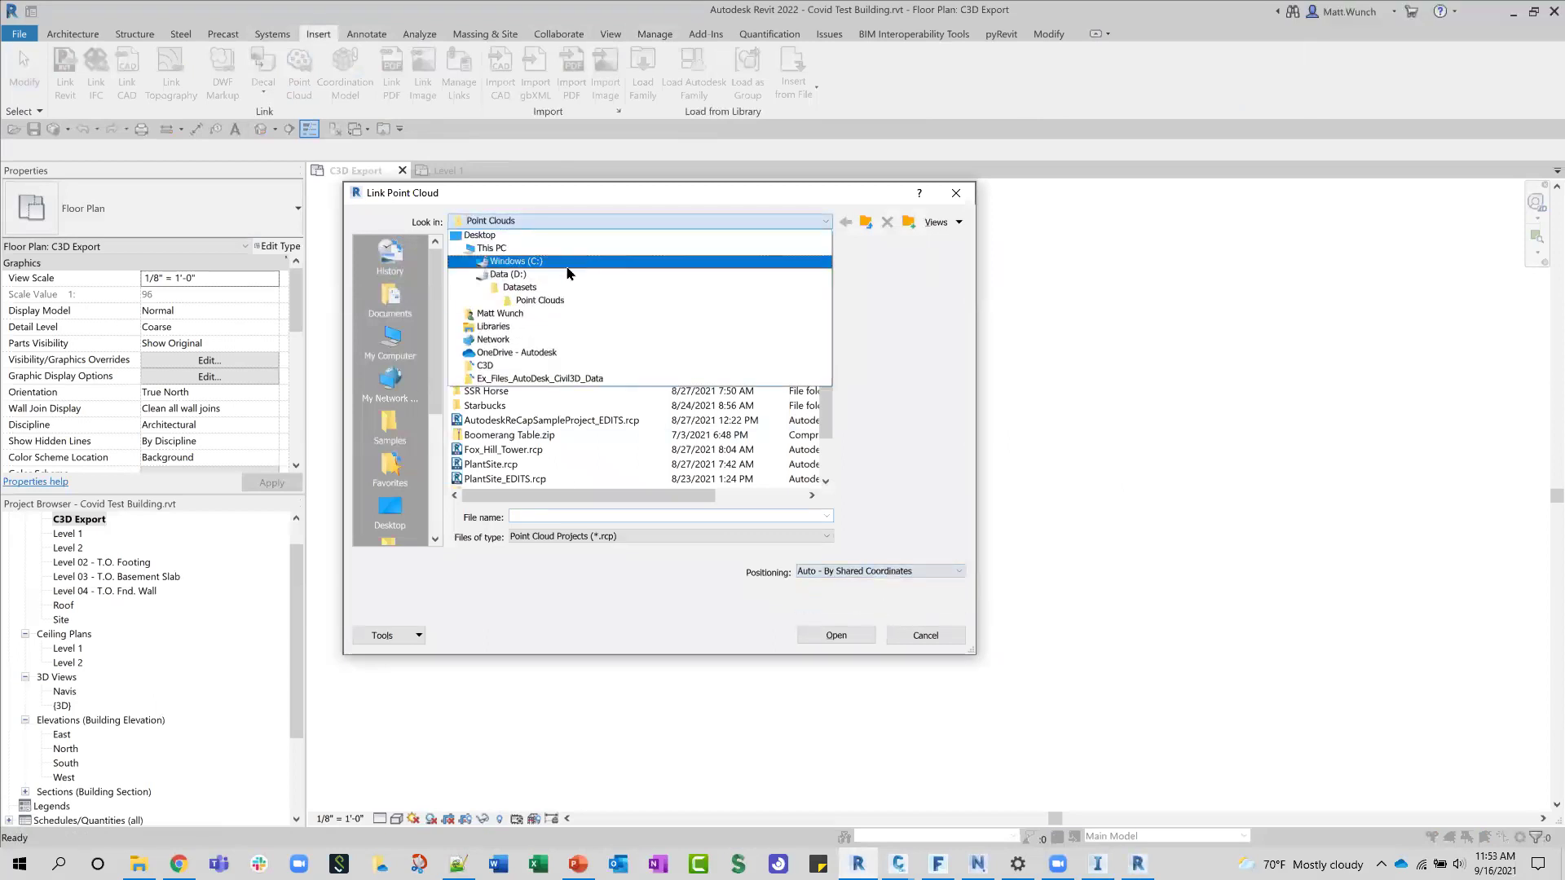
left_click(505, 275)
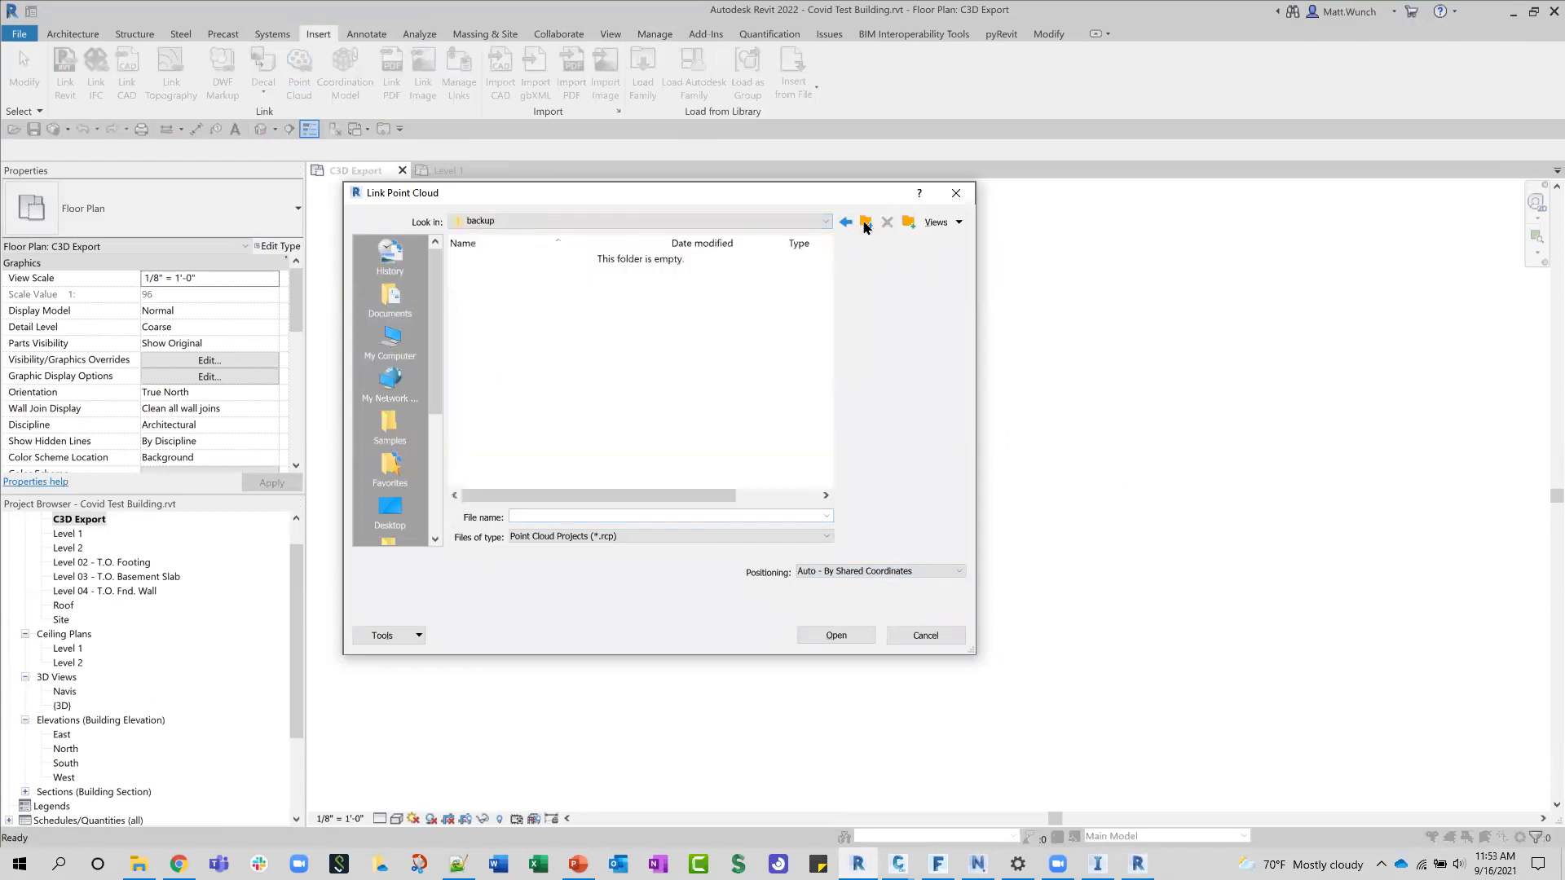
double_click(481, 391)
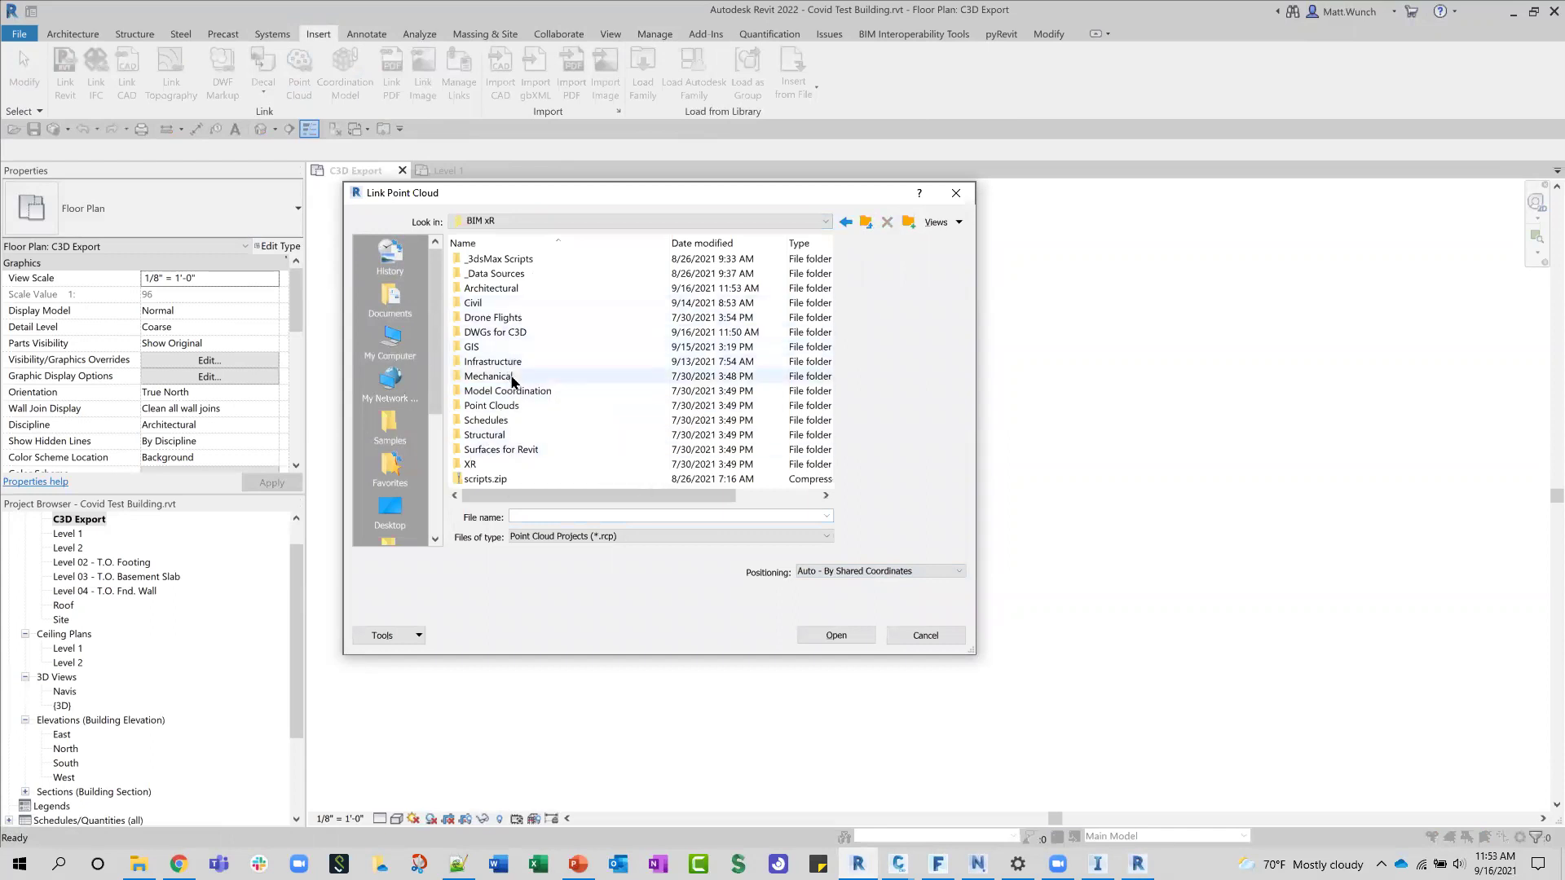
double_click(500, 317)
double_click(506, 260)
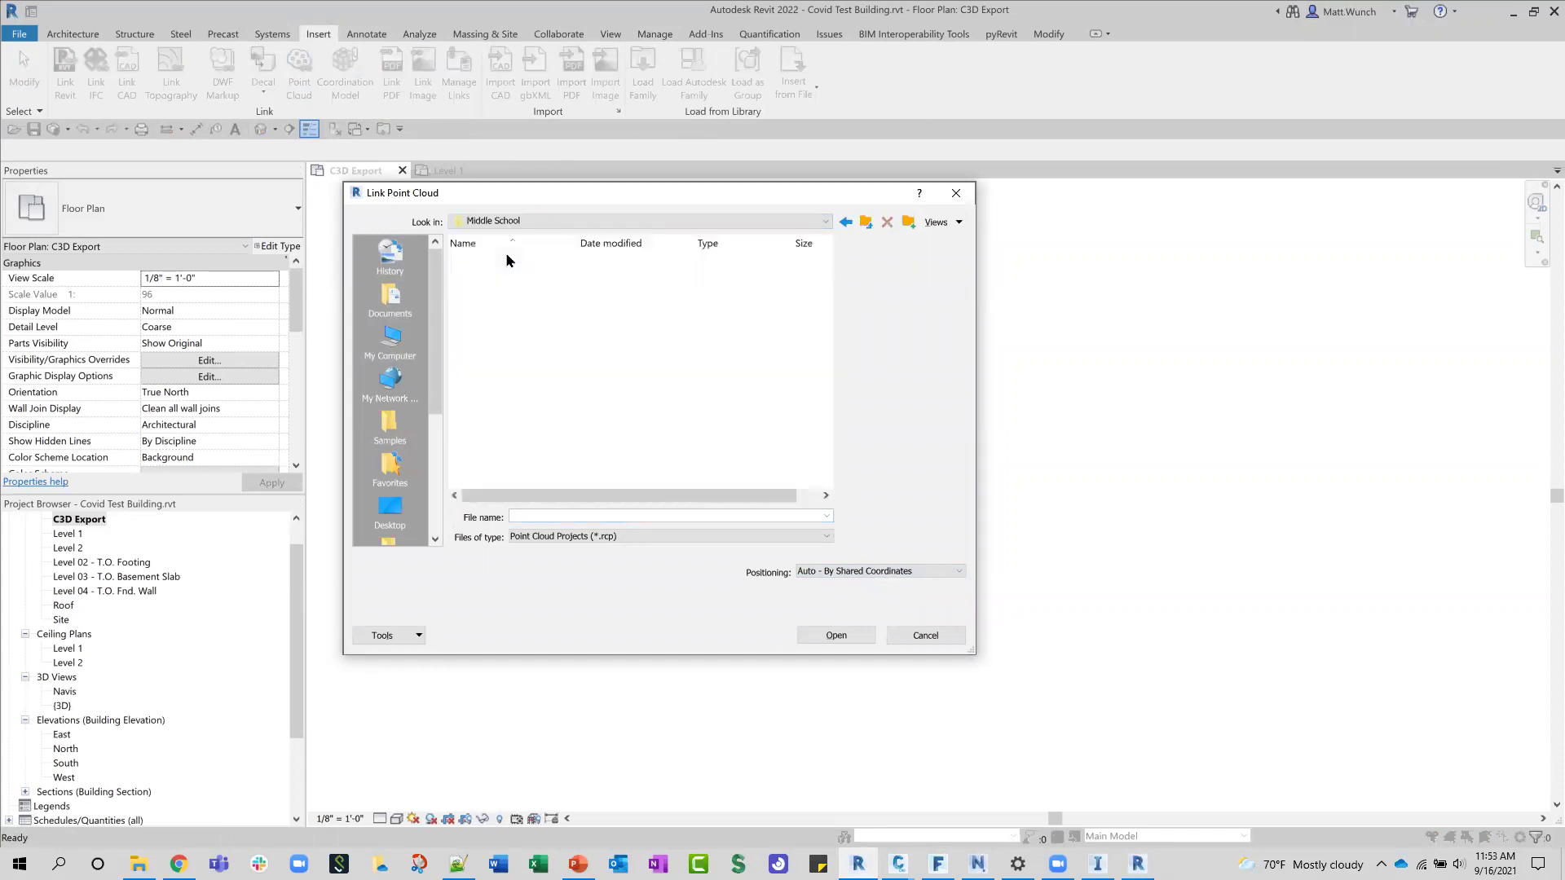
double_click(574, 243)
double_click(549, 259)
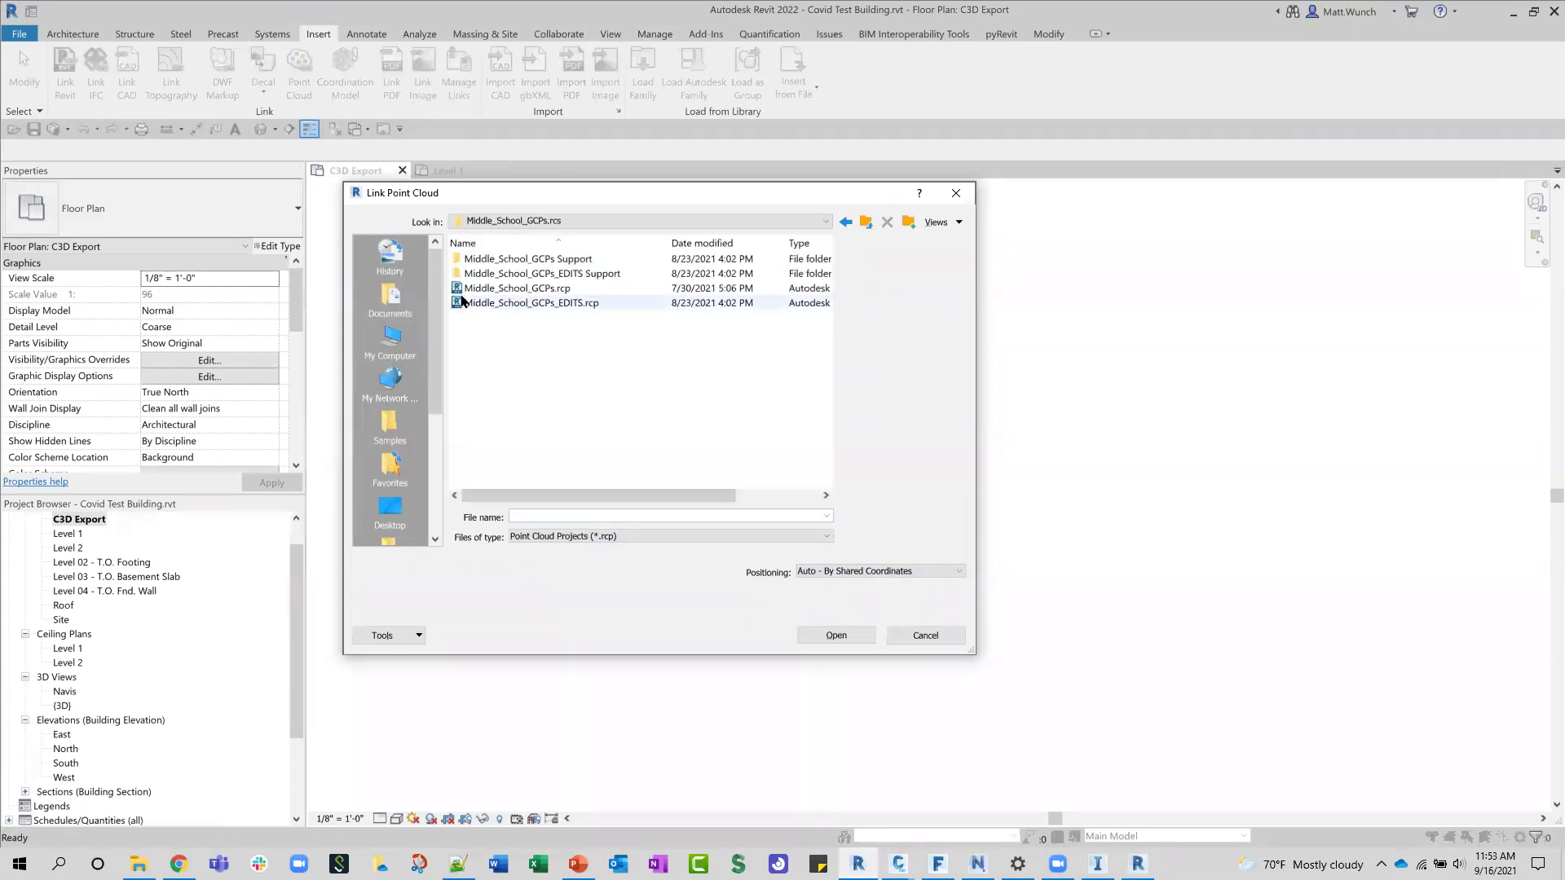
Step: Link the Middle_School_GCPs_EDITS.rcp point cloud, accepting the import of its large coordinates
left_click(511, 290)
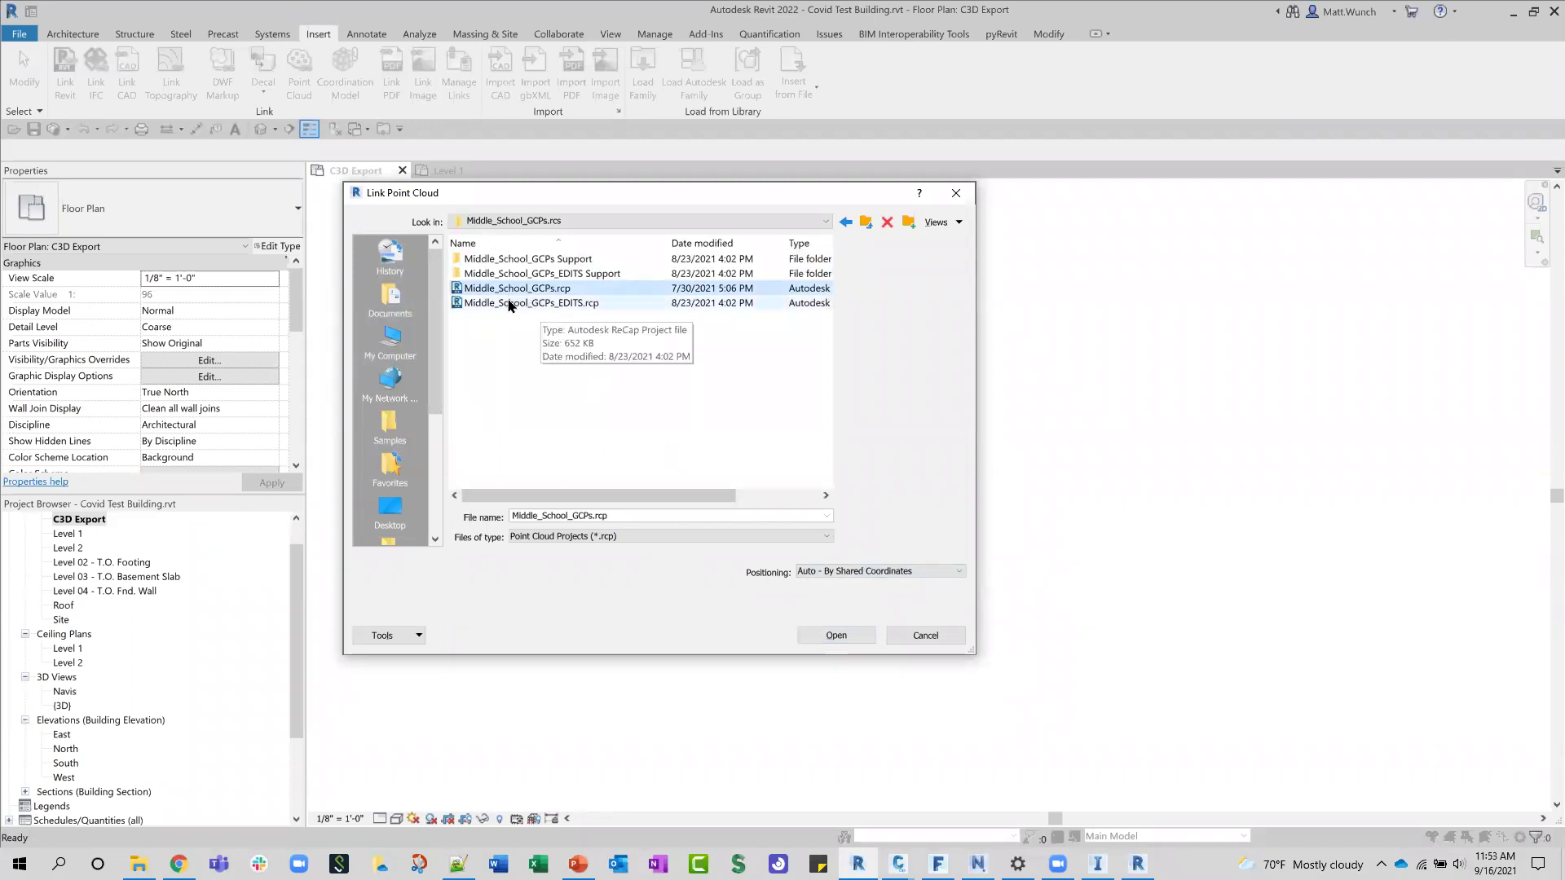
left_click(540, 303)
left_click(824, 644)
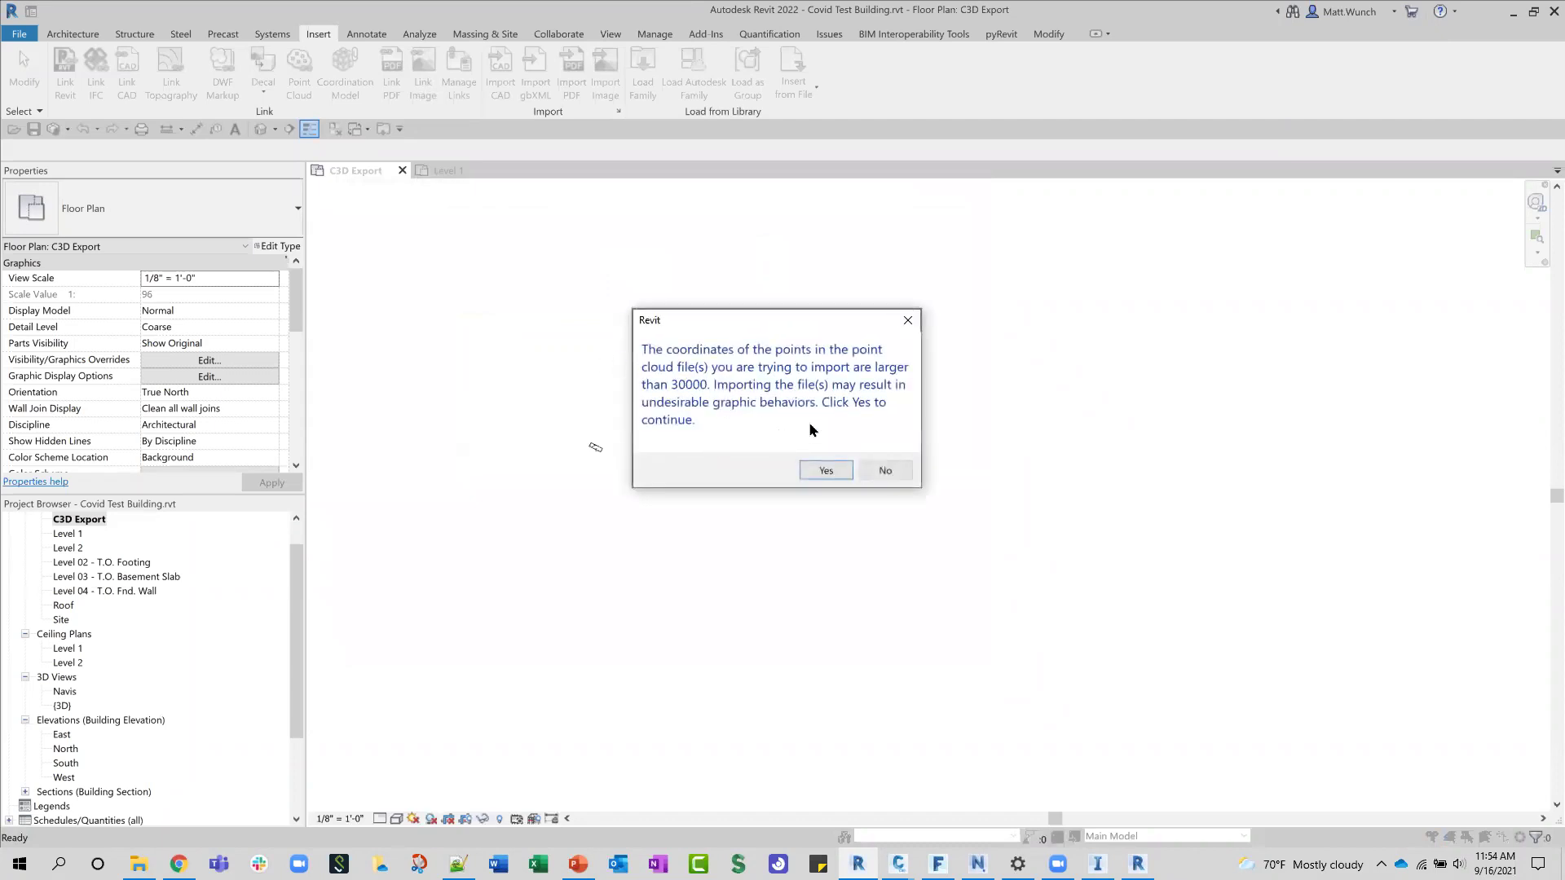
left_click(822, 472)
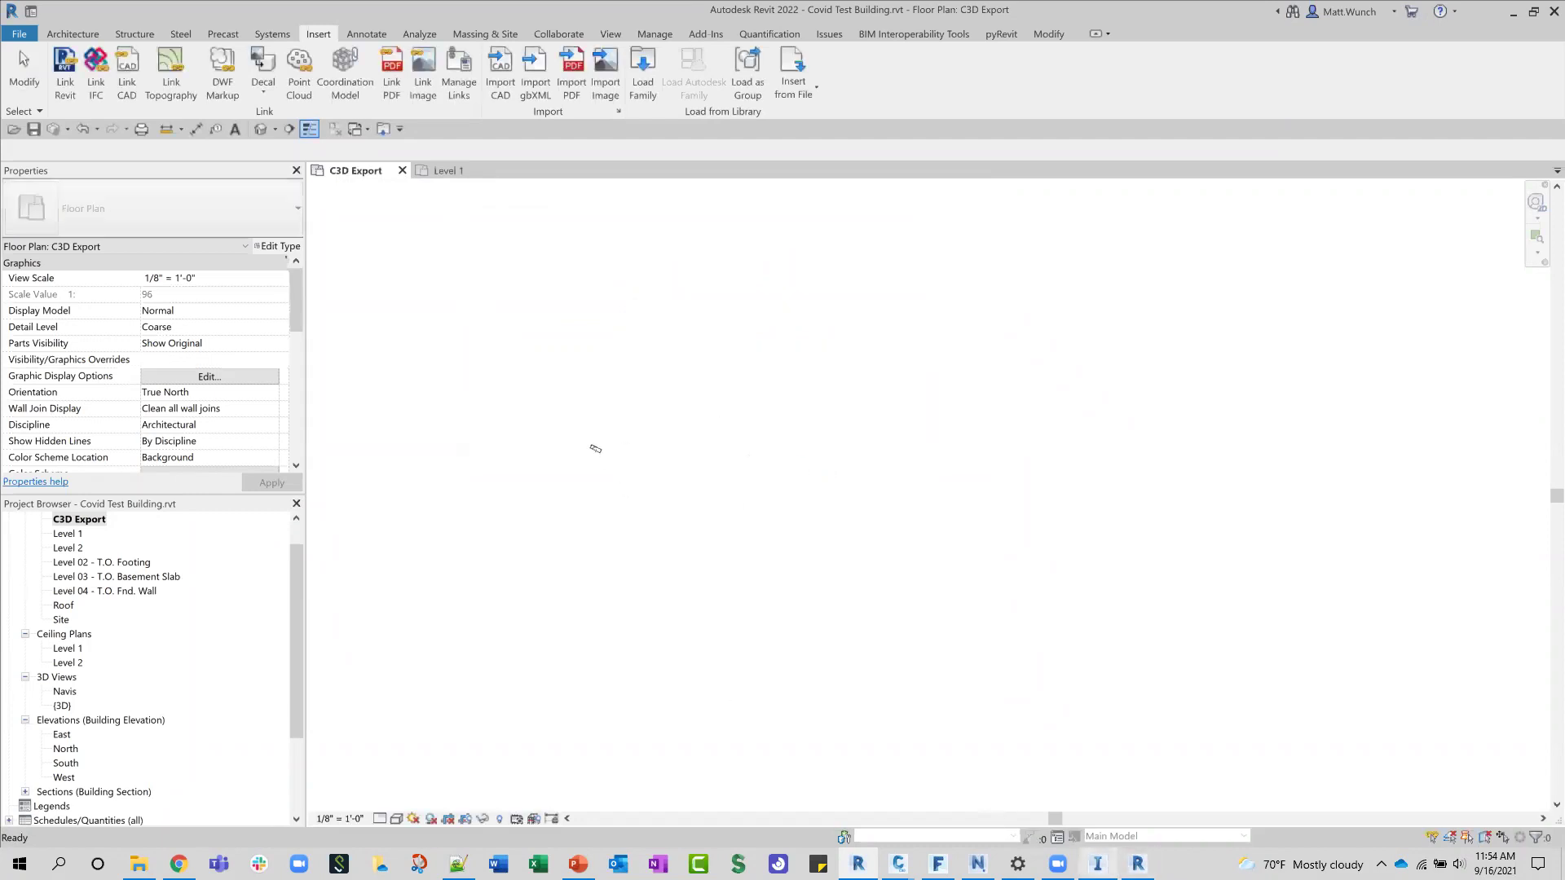
Step: Switch back to InfraWorks, set the Covid Test Building data source's coordinate system to CT83F and refresh it into the model
key("alt+Tab")
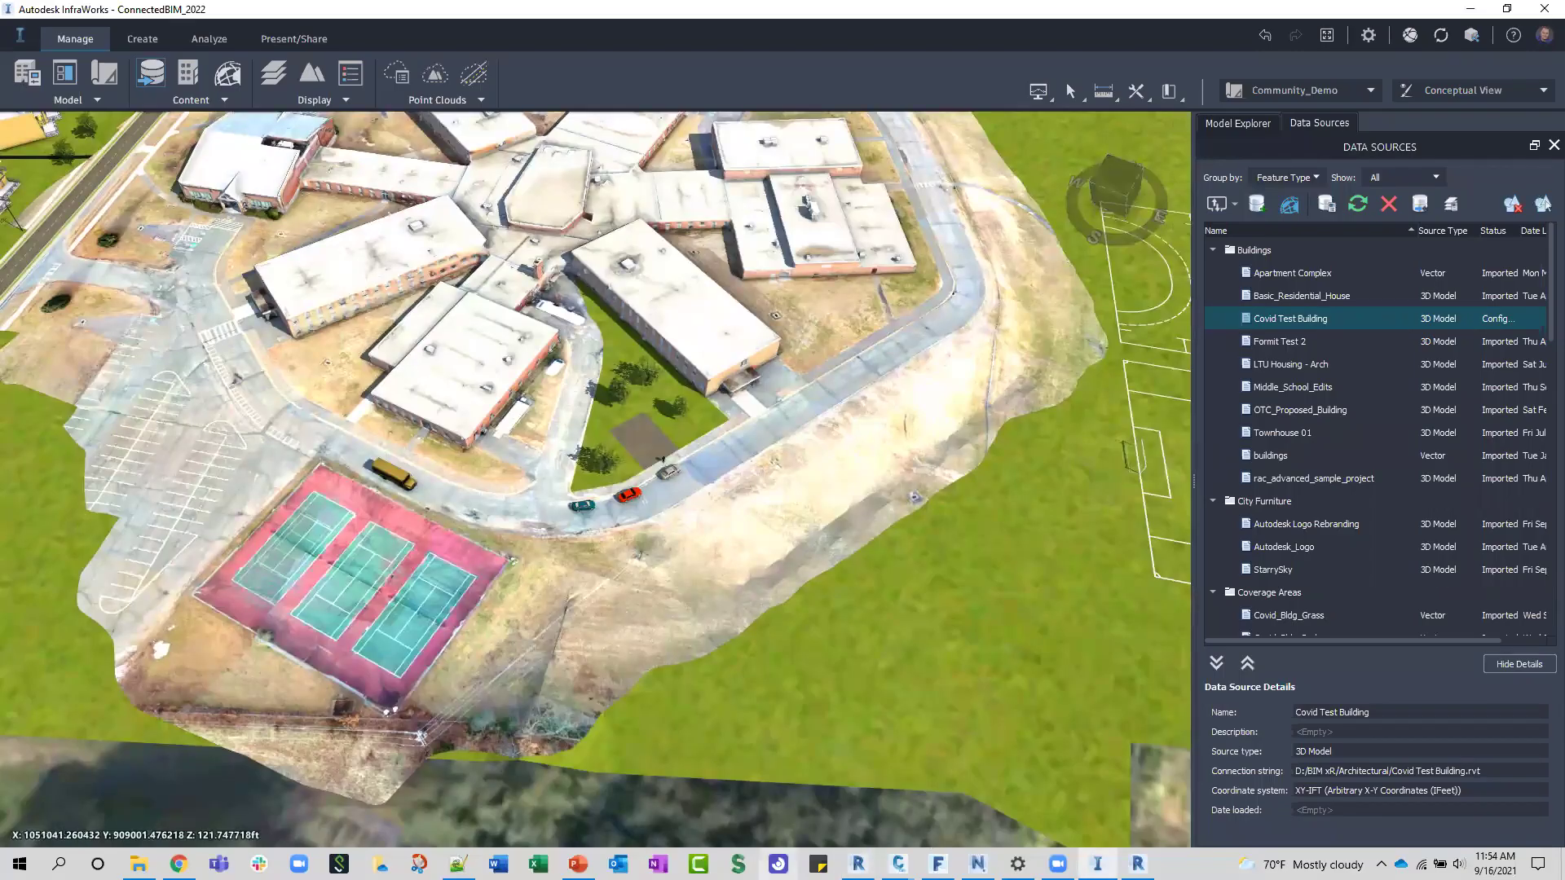
scroll(903, 384, "up", 2)
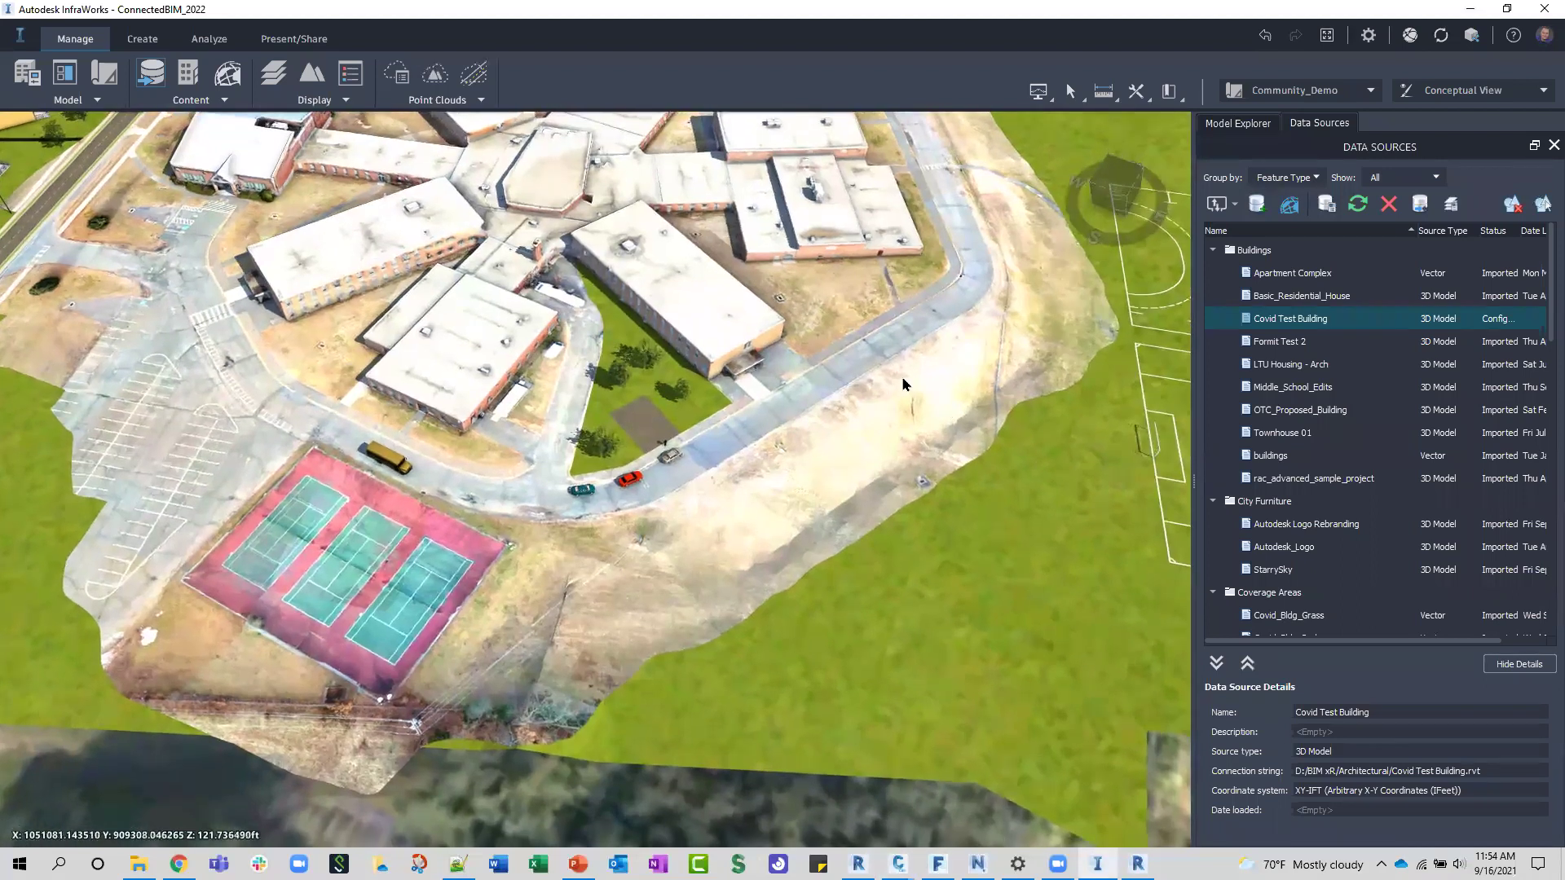
scroll(1107, 322, "up", 3)
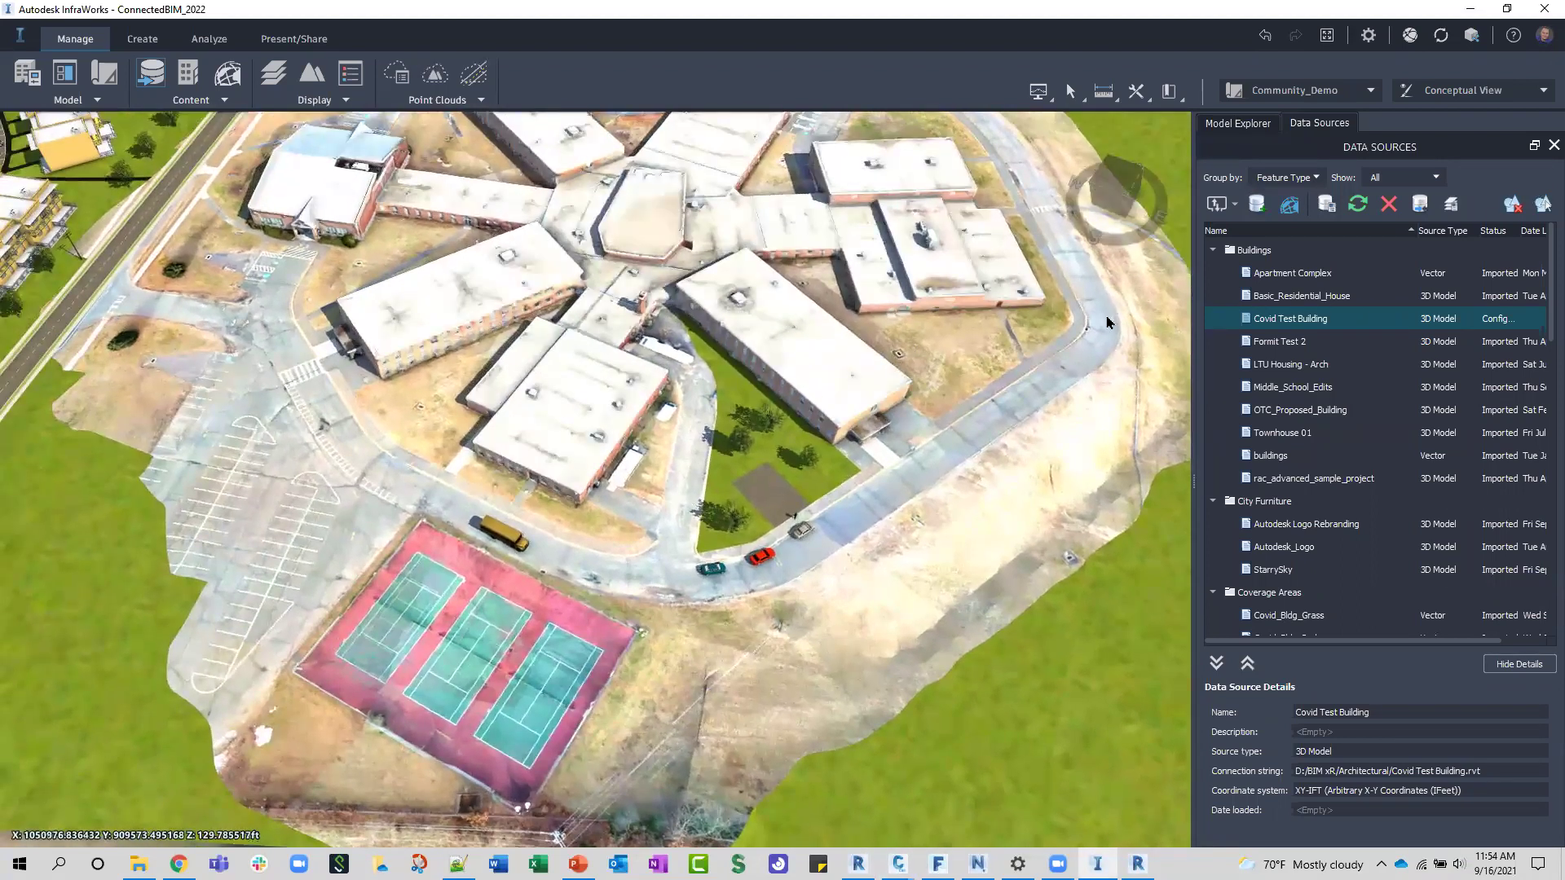
right_click(1288, 327)
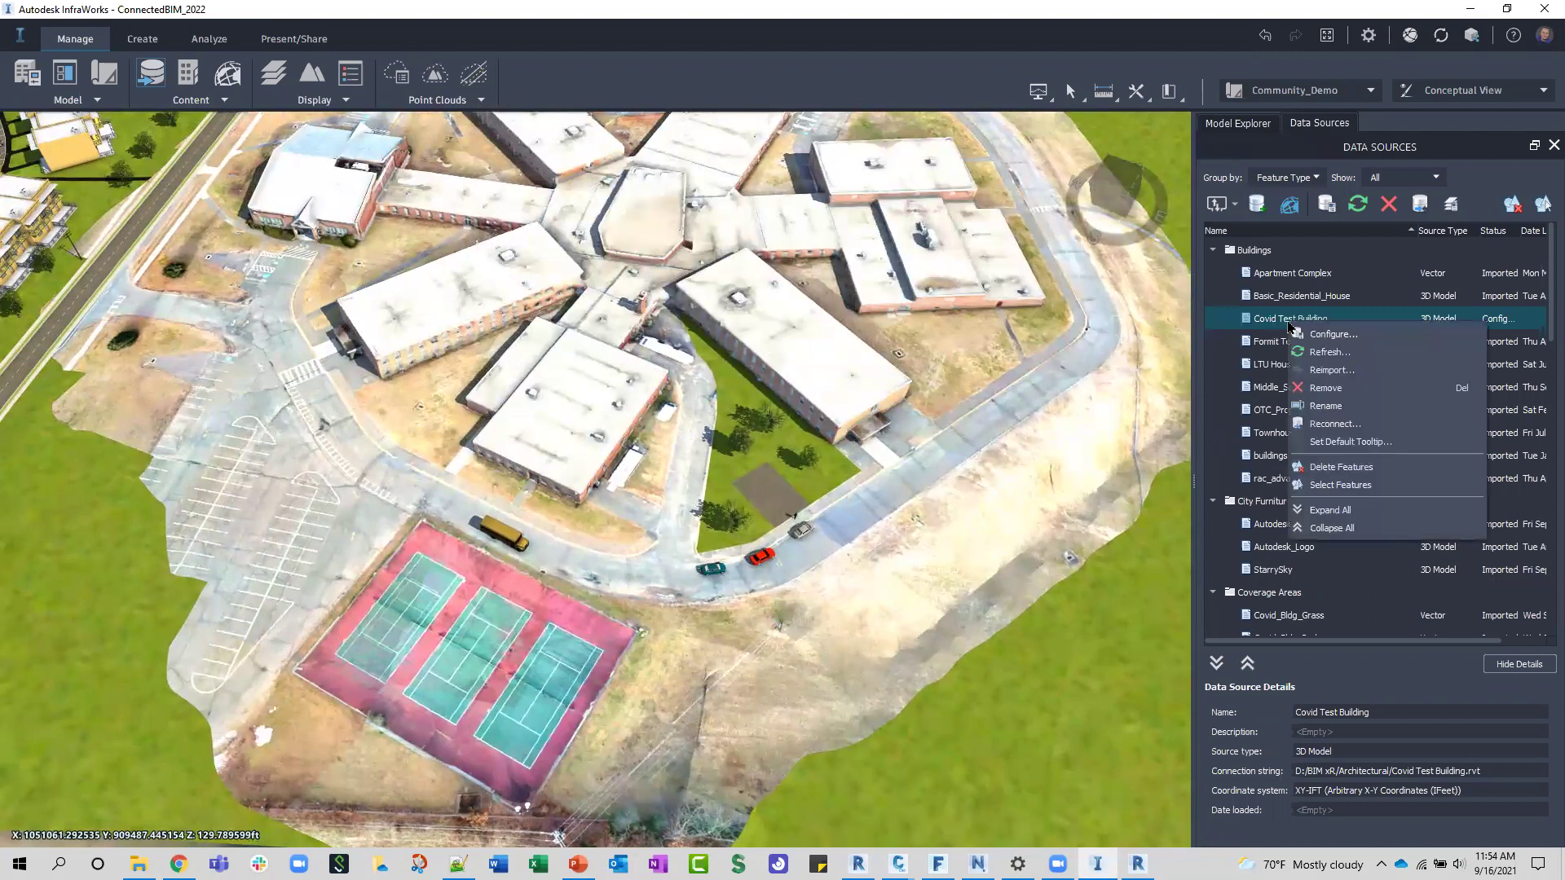
left_click(1345, 344)
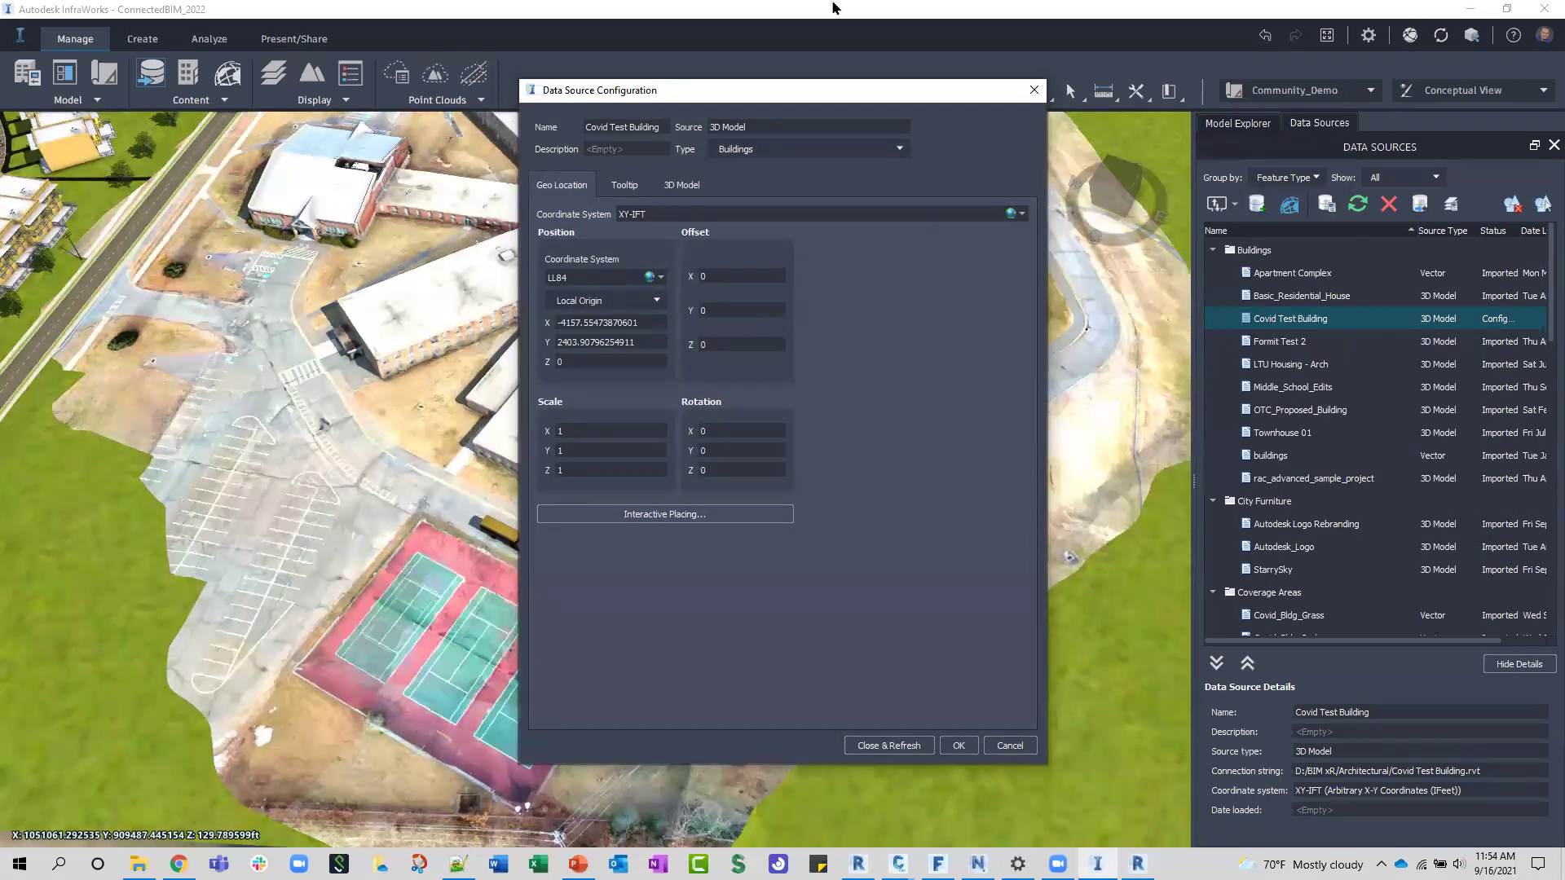
left_click(898, 149)
left_click(986, 146)
left_click(1022, 214)
left_click(1037, 246)
left_click(1022, 214)
left_click(1039, 263)
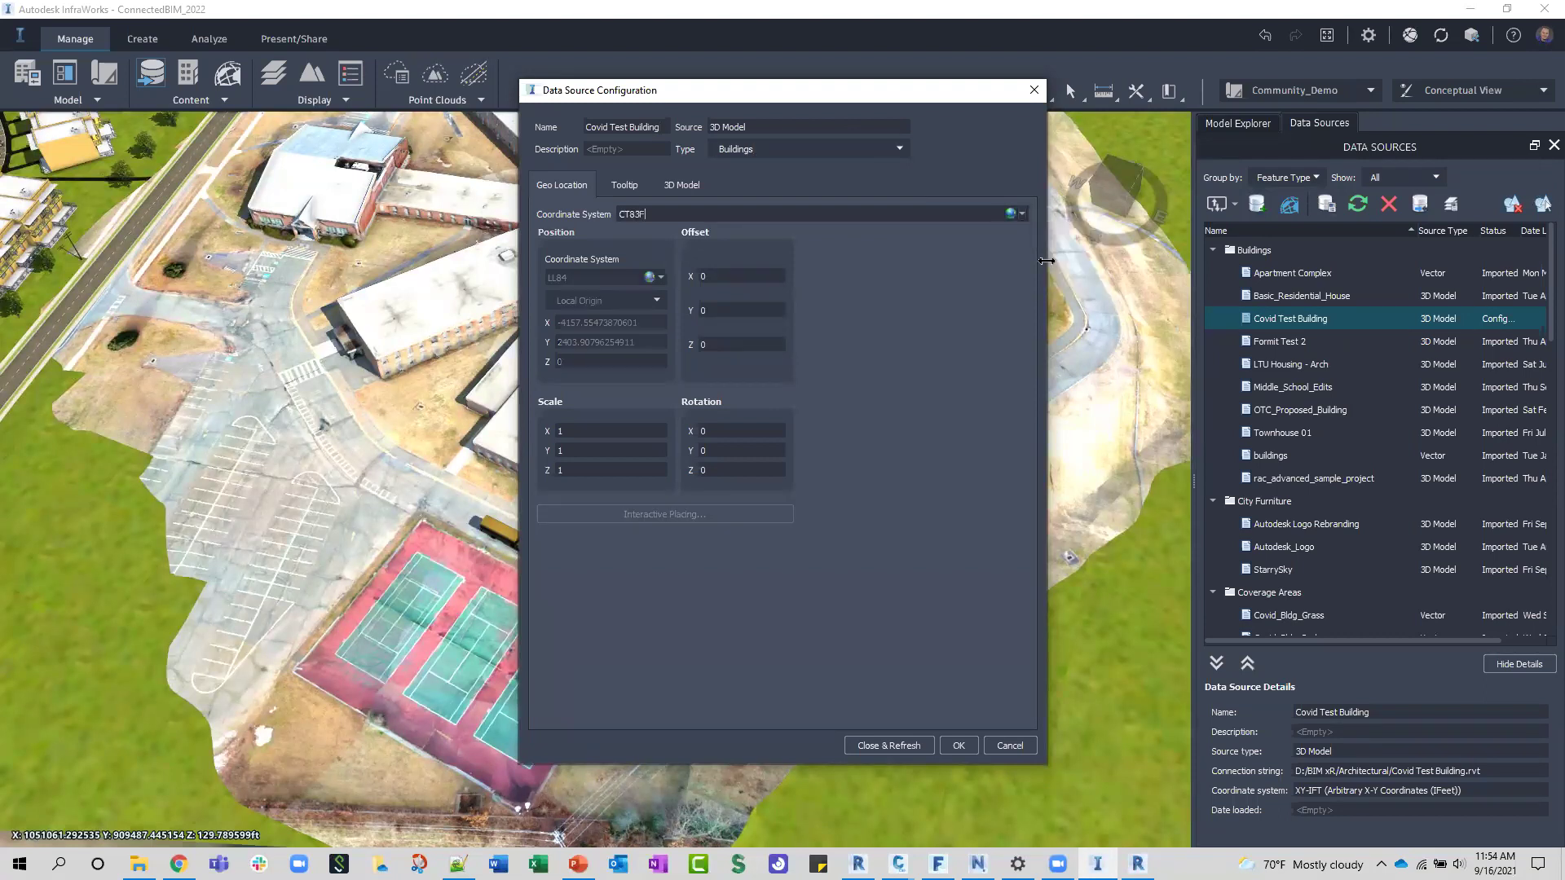
left_click(905, 746)
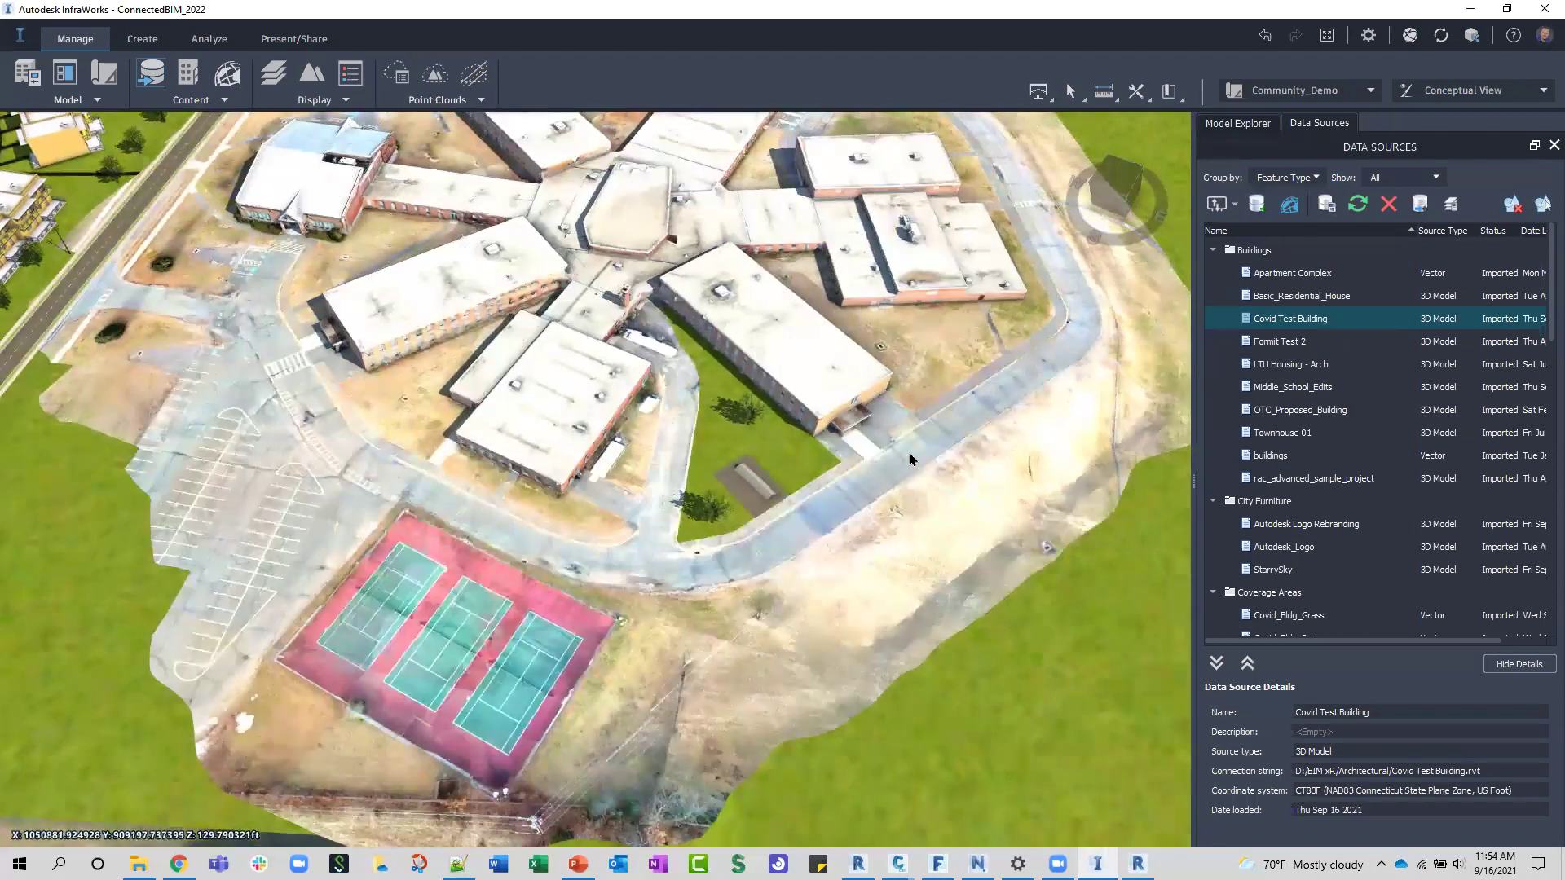
Step: Inspect the imported Covid Test Building's placement on its pad beside the school from several angles
middle_click_drag(910, 459, 682, 473, "shift")
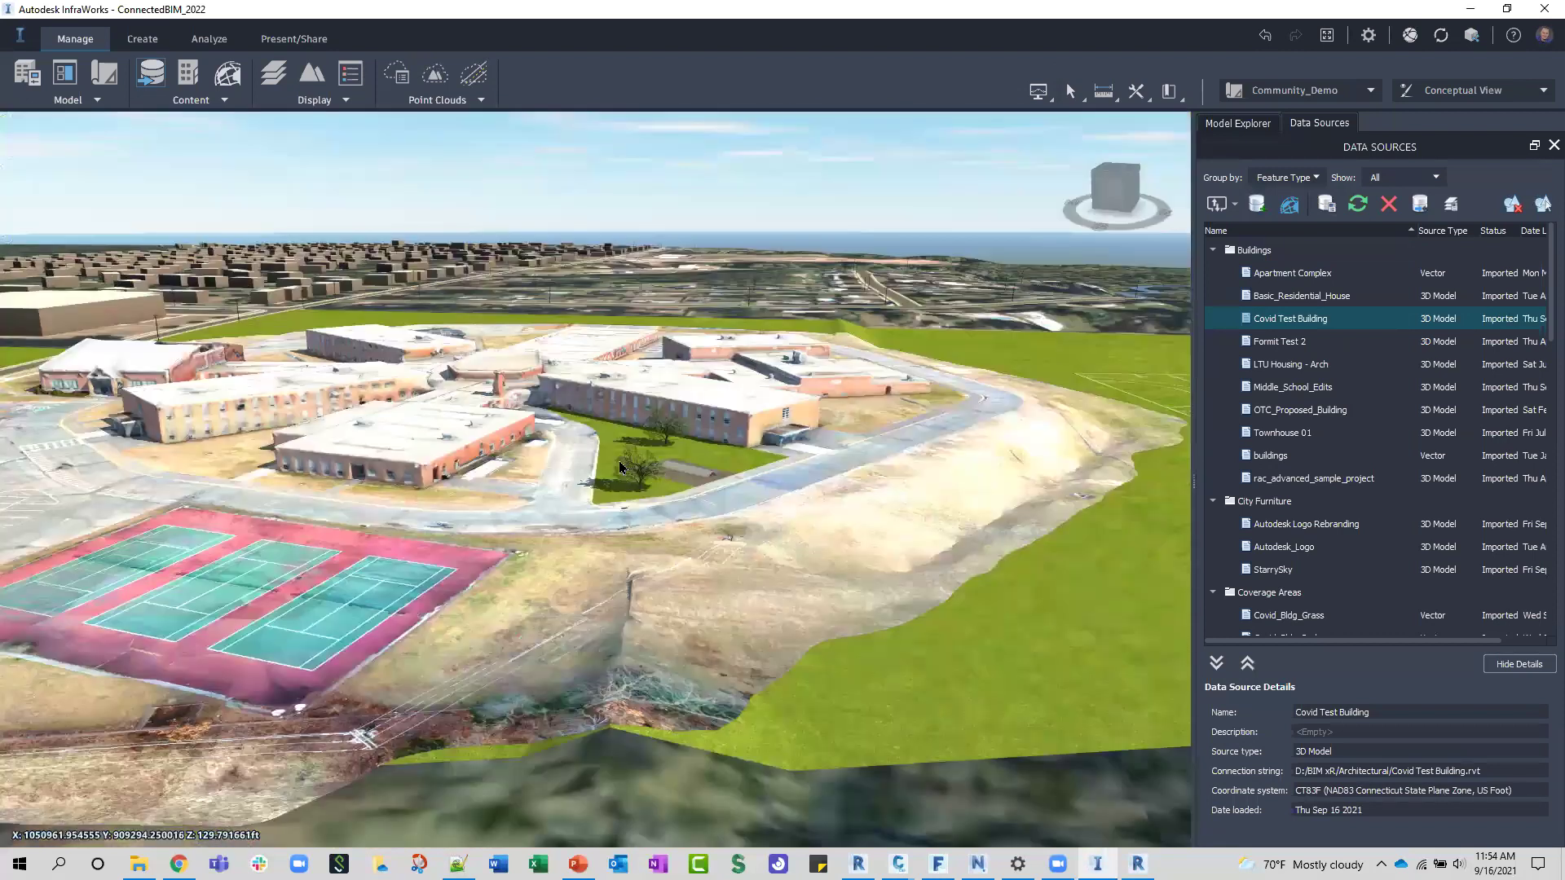
scroll(620, 467, "up", 2)
scroll(624, 463, "down", 1)
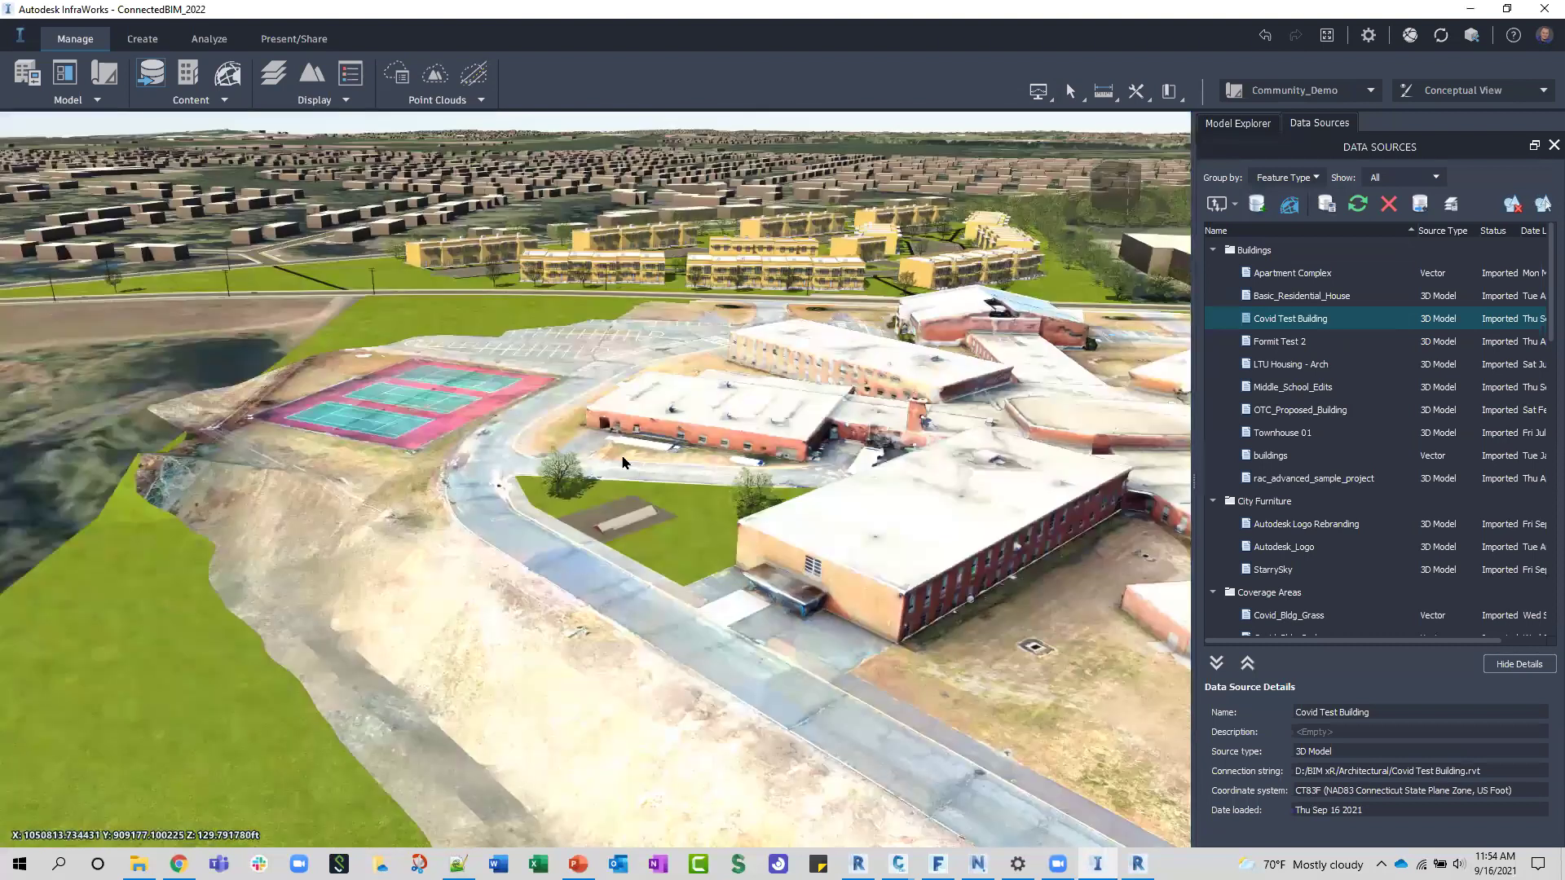
scroll(621, 467, "up", 3)
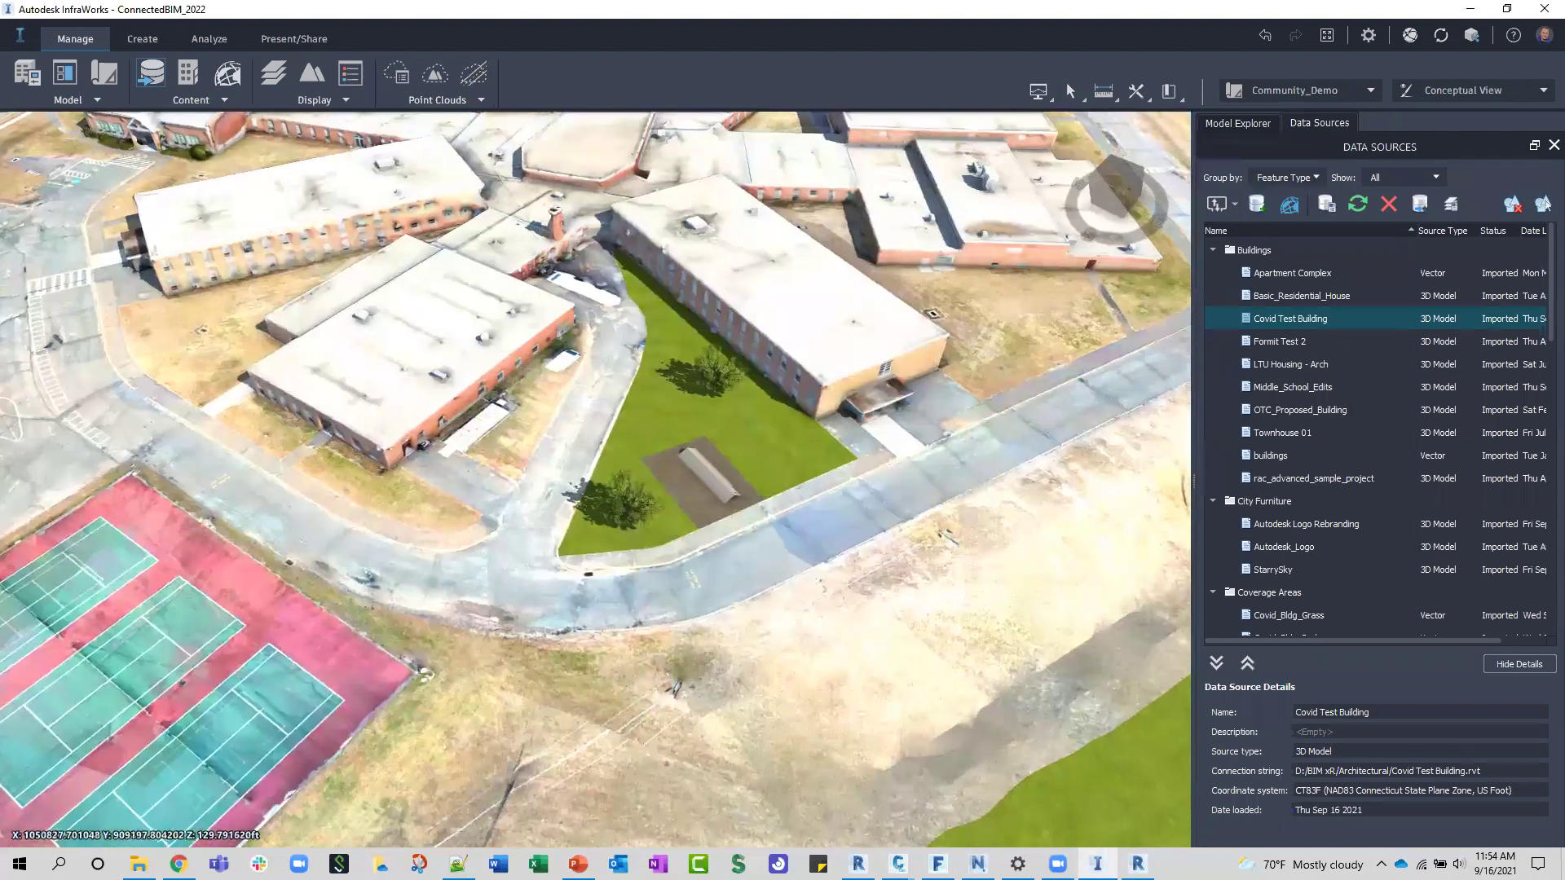
Step: Switch to Revit and open the default 3D view of the Covid Test Building project
mouse_move(858, 864)
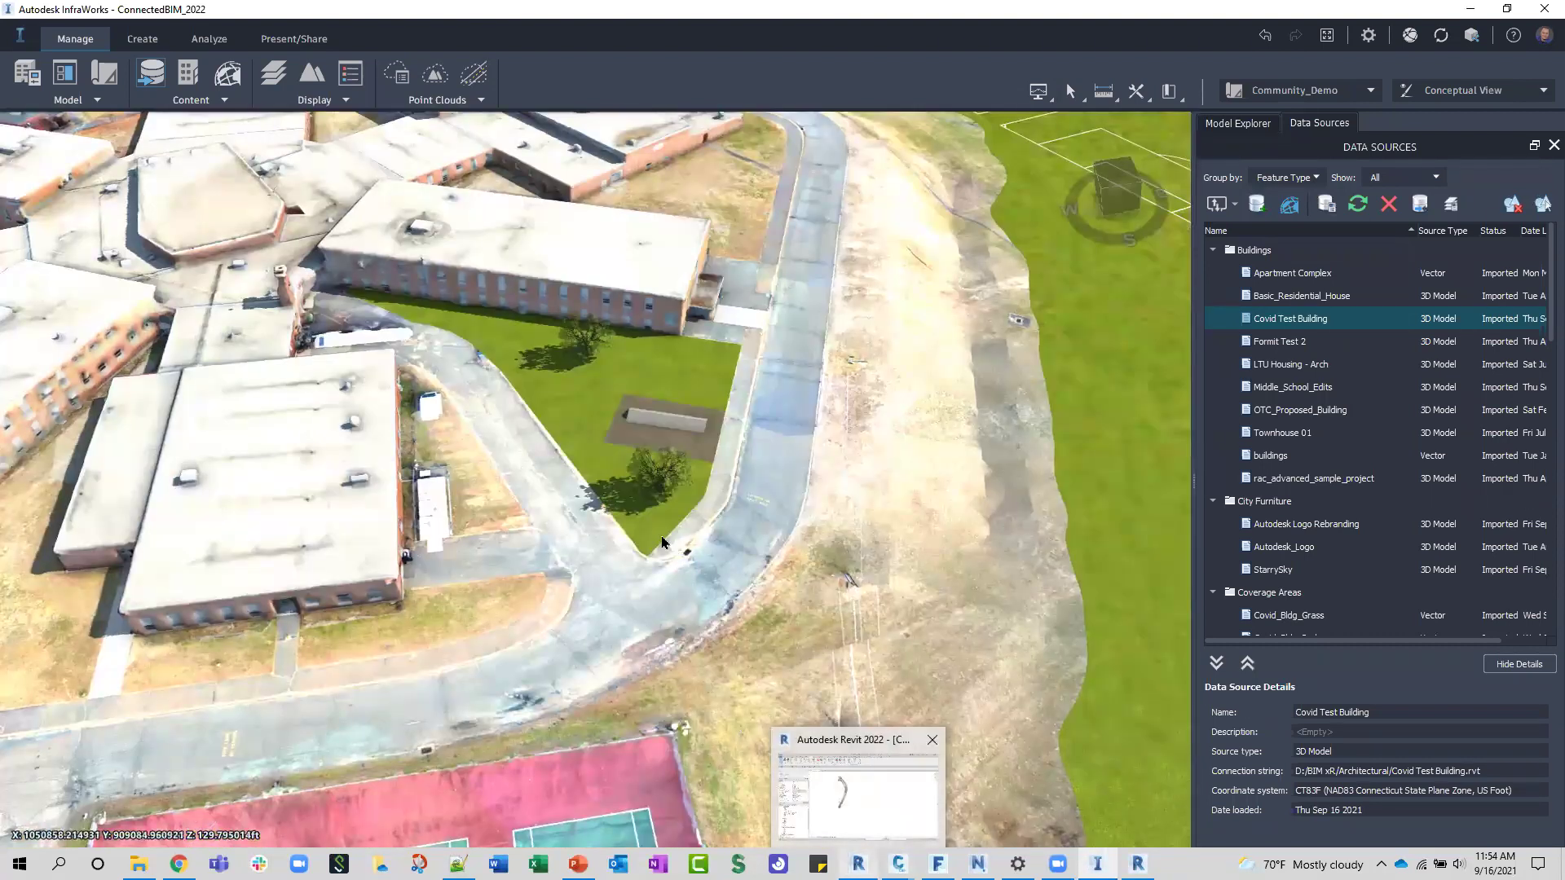
key("alt+Tab")
scroll(596, 462, "up", 2)
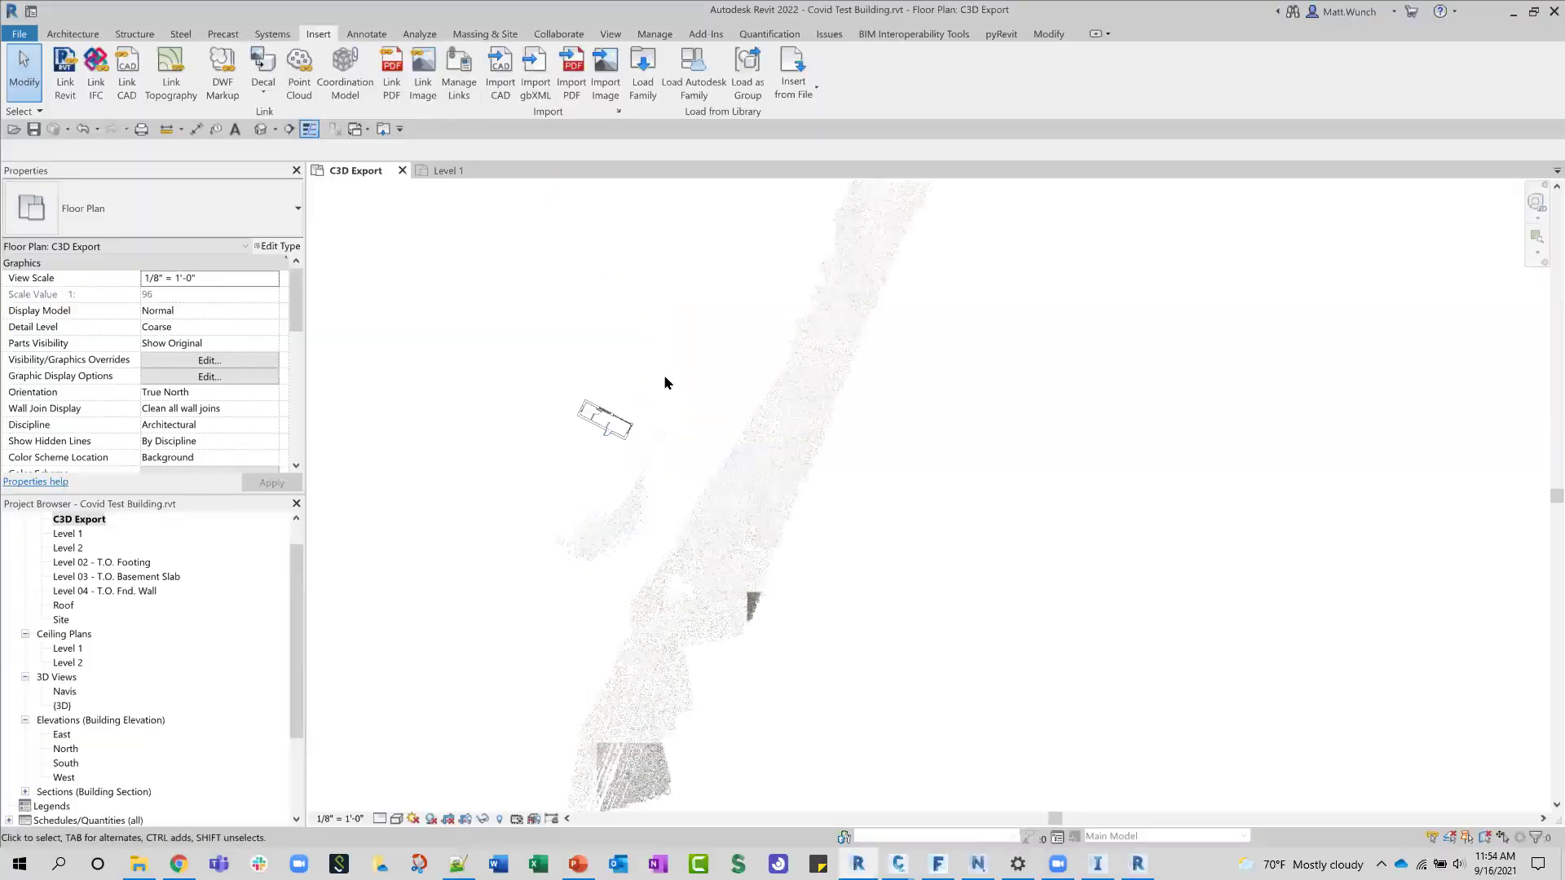
scroll(774, 398, "down", 3)
left_click(261, 131)
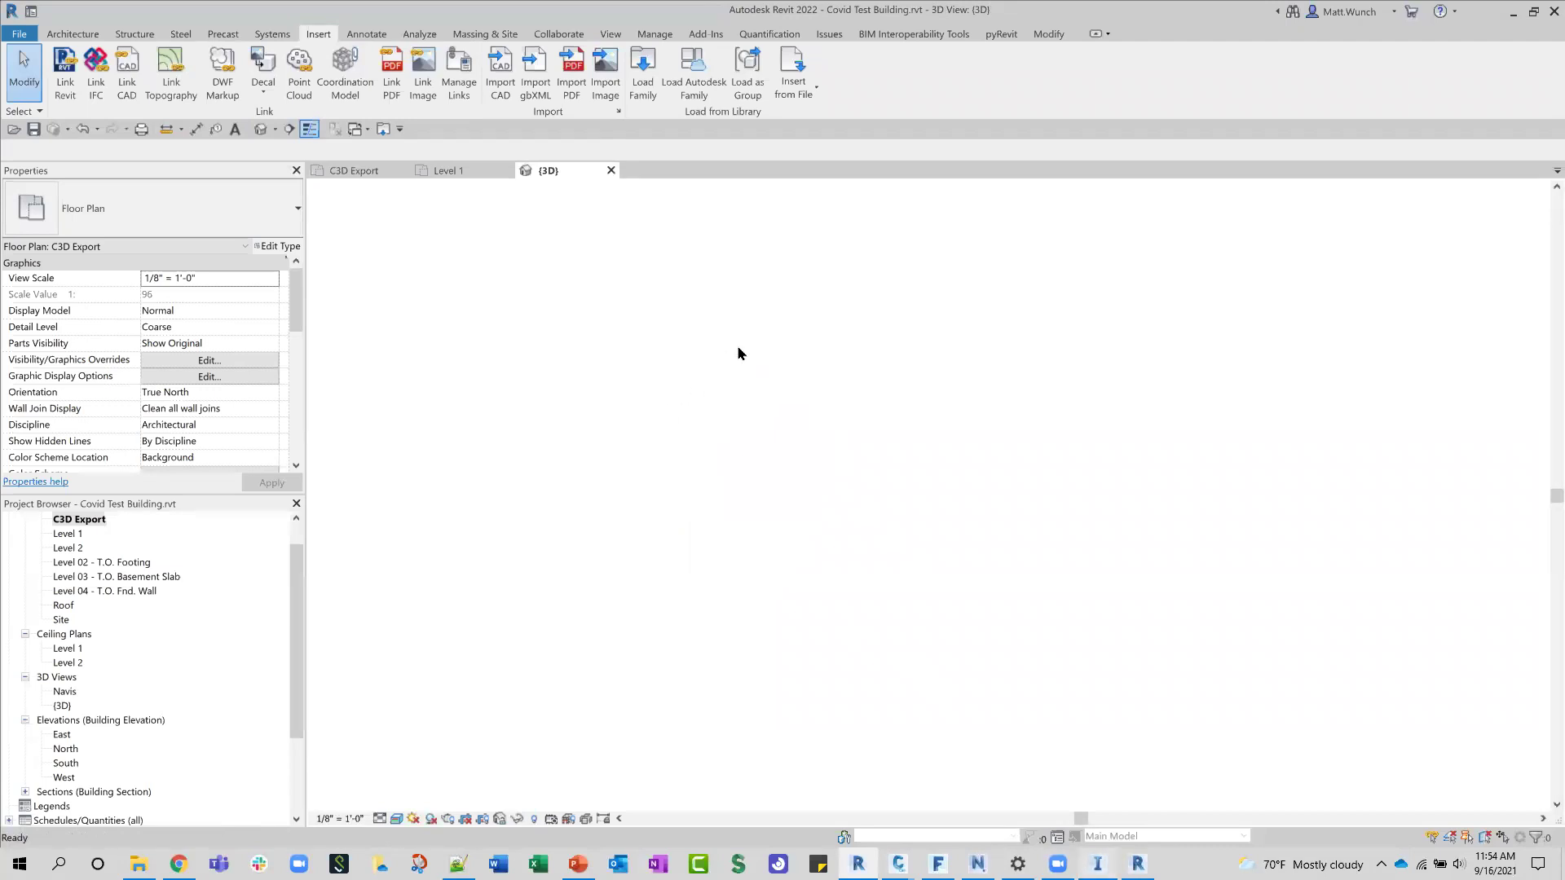
Step: Switch to InfraWorks and view the test building pad within the surrounding school site
key("alt+Tab")
scroll(847, 509, "down", 2)
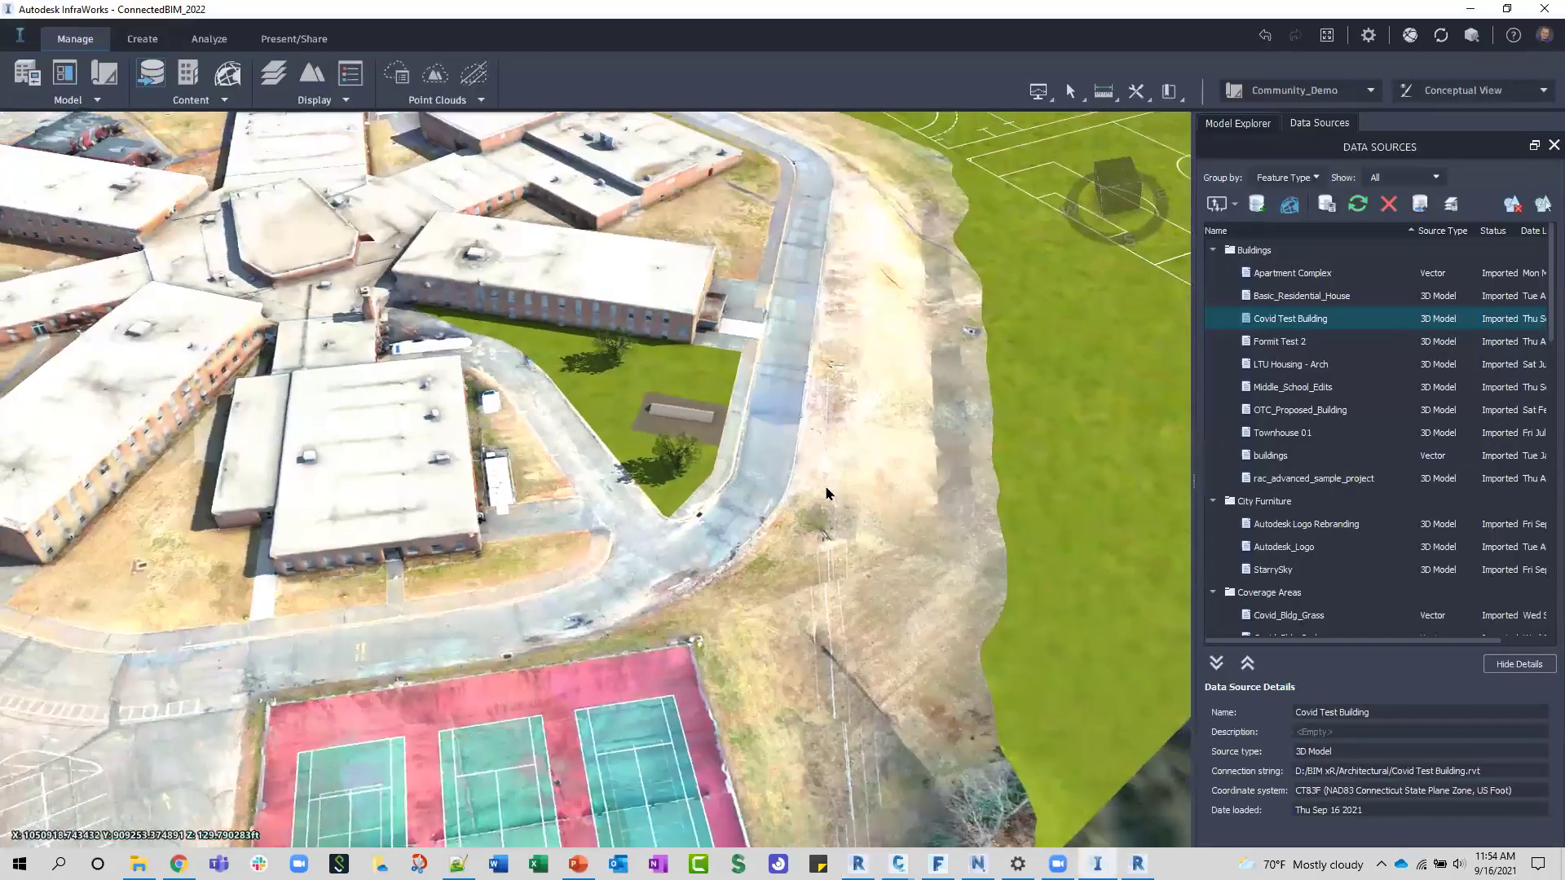
scroll(827, 493, "down", 3)
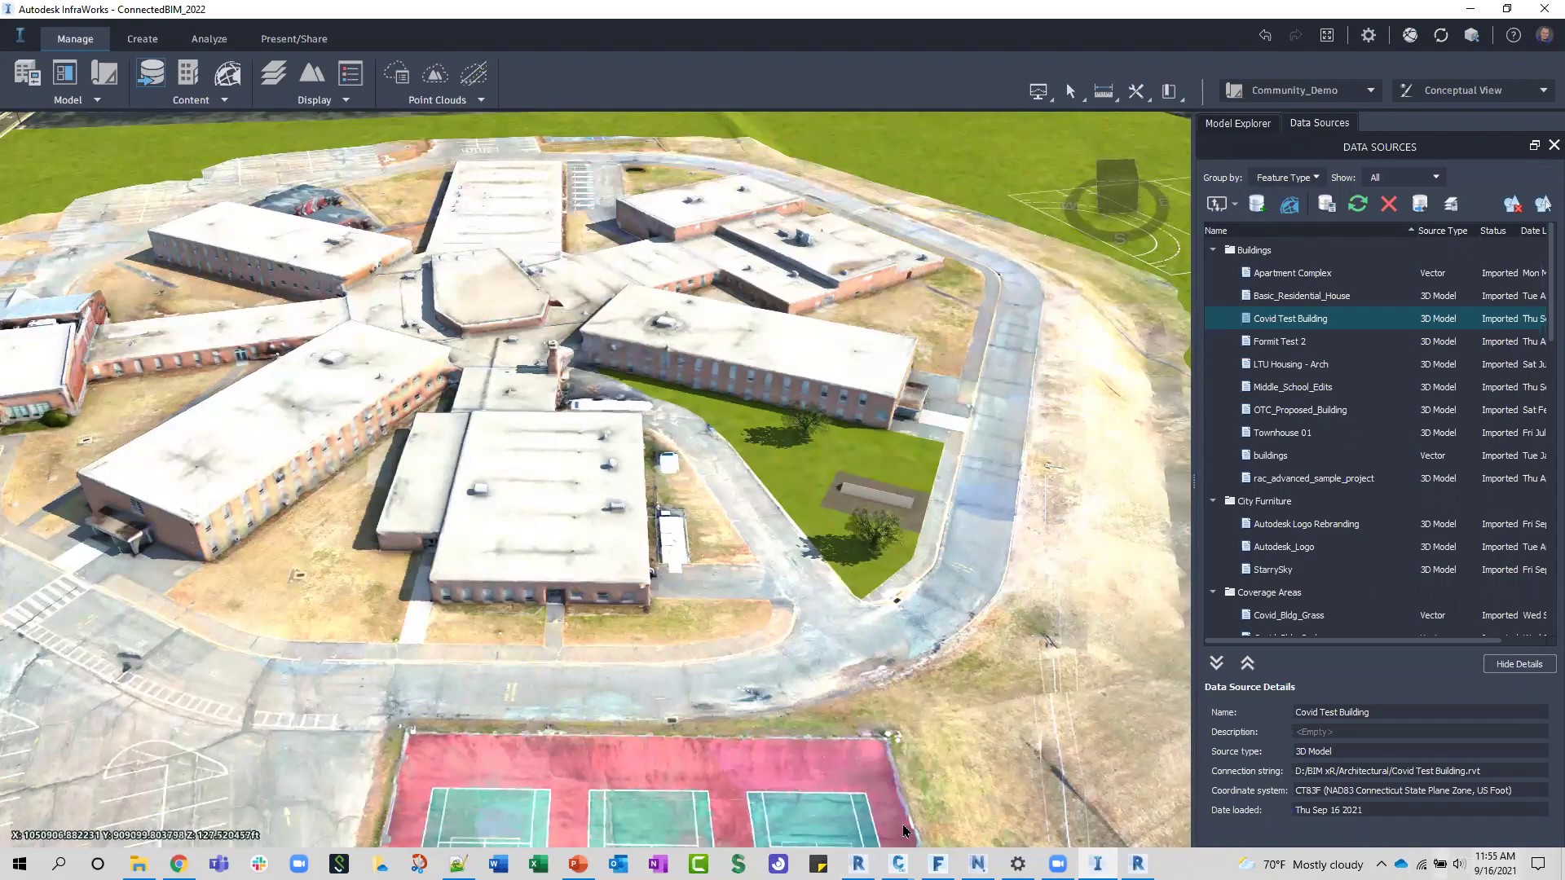
Step: Return to Revit, orbit the 3D view to see the building from above, and select the Middle_School_GCPs_EDITS.rcp point cloud
left_click(858, 864)
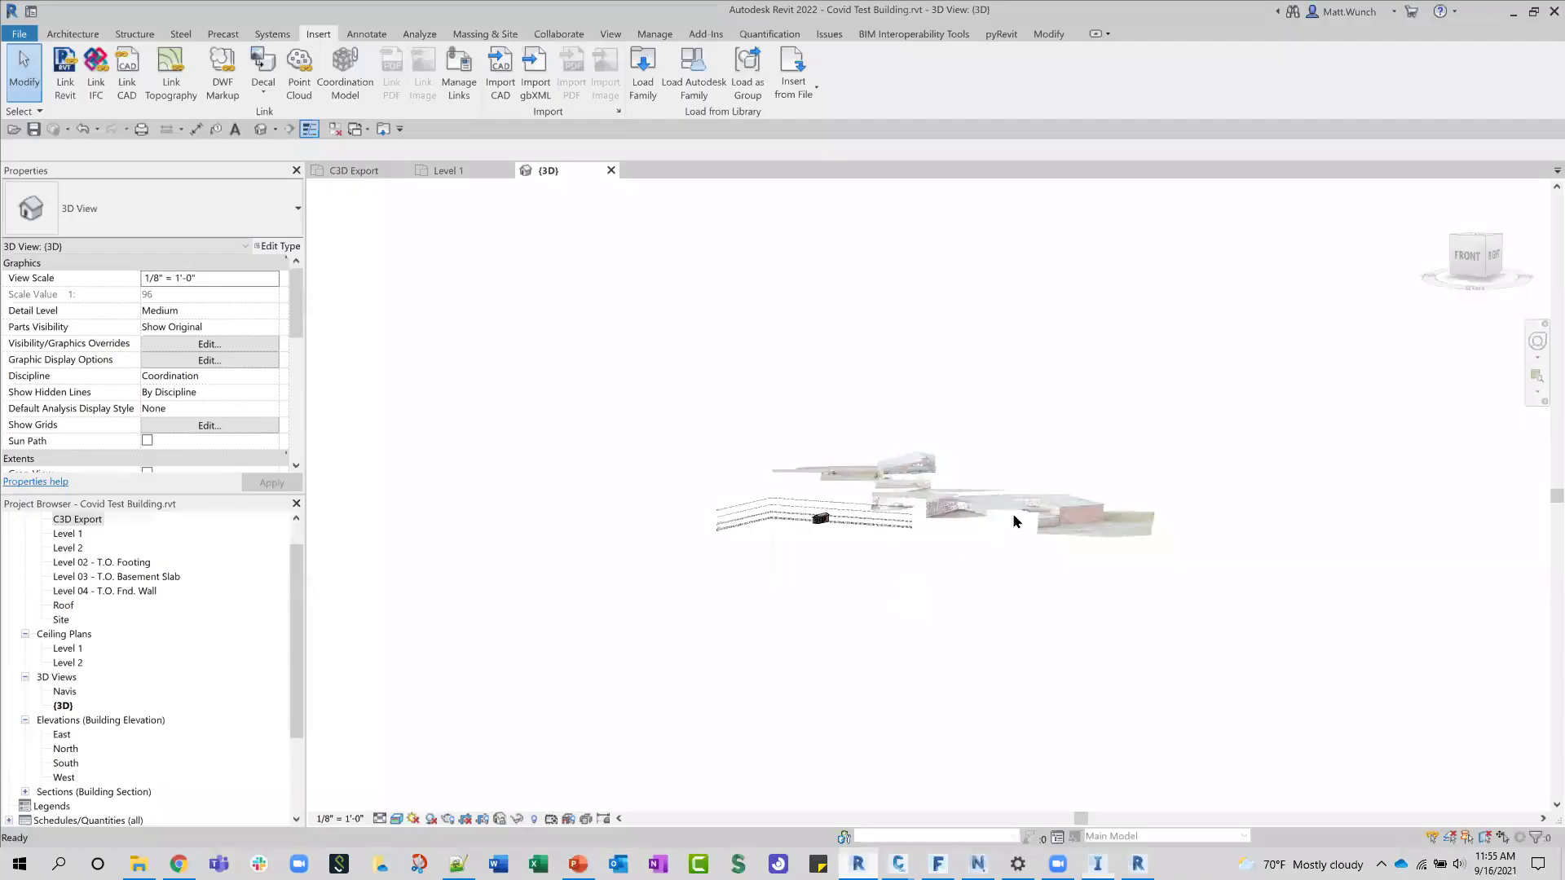
middle_click_drag(850, 614, 1137, 630, "shift")
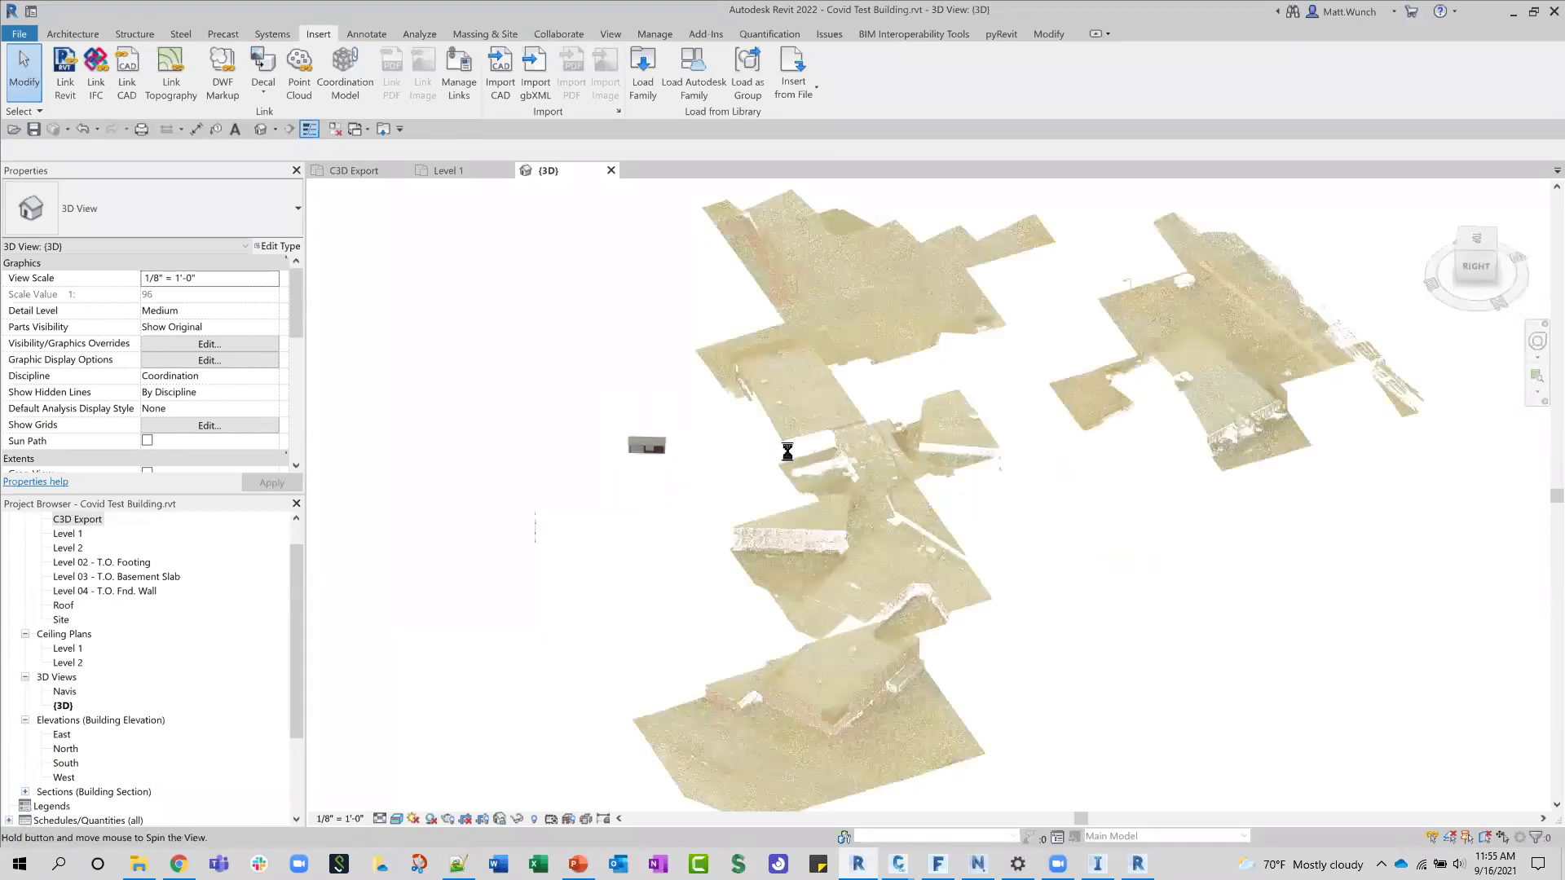
left_click(711, 542)
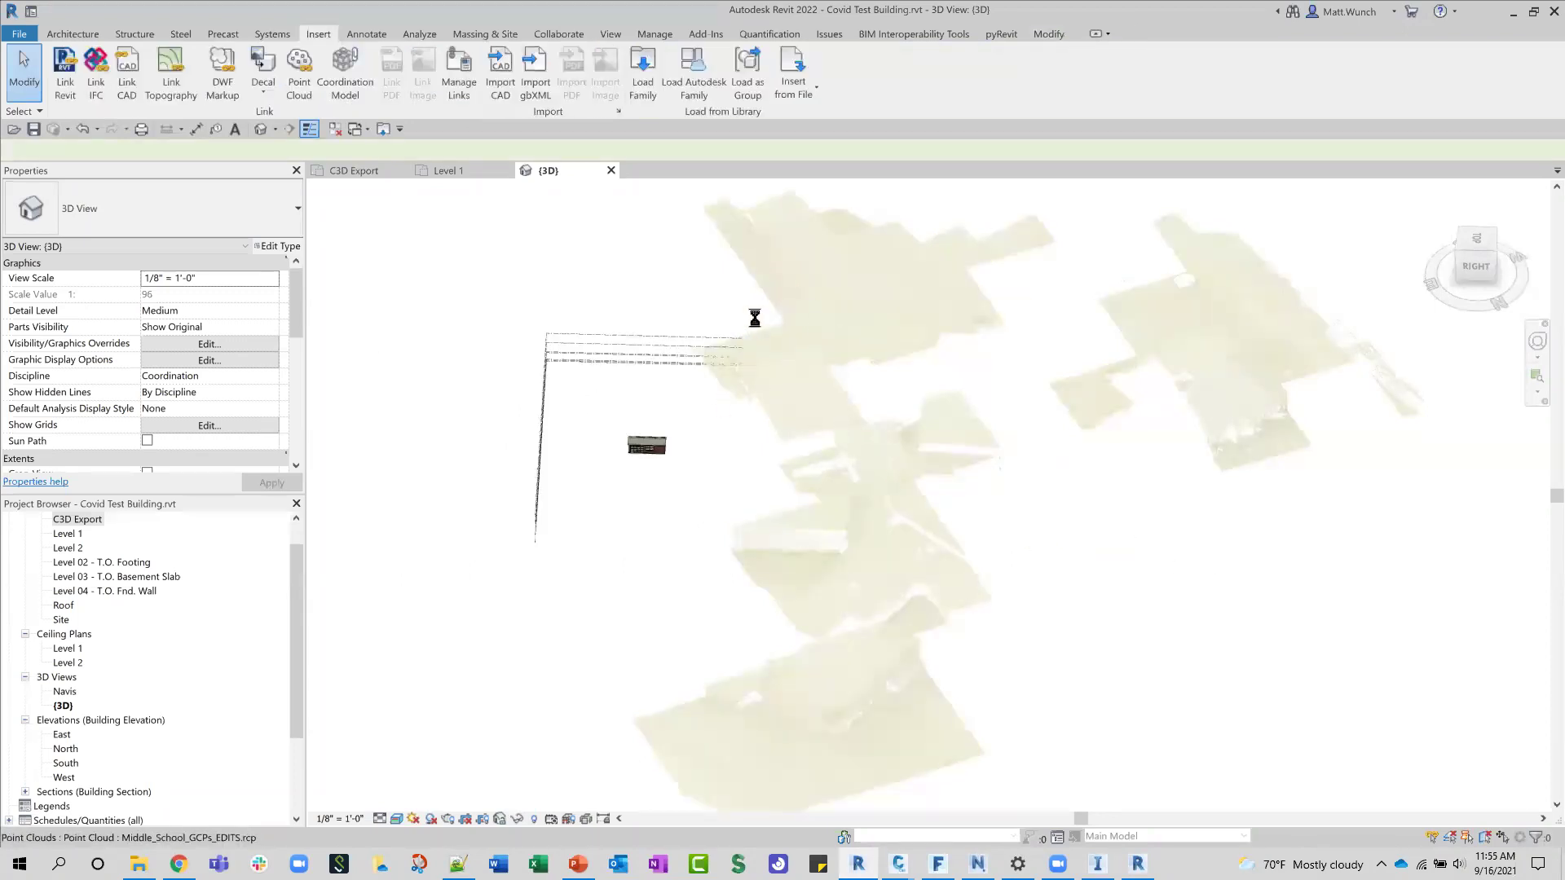
left_click(834, 340)
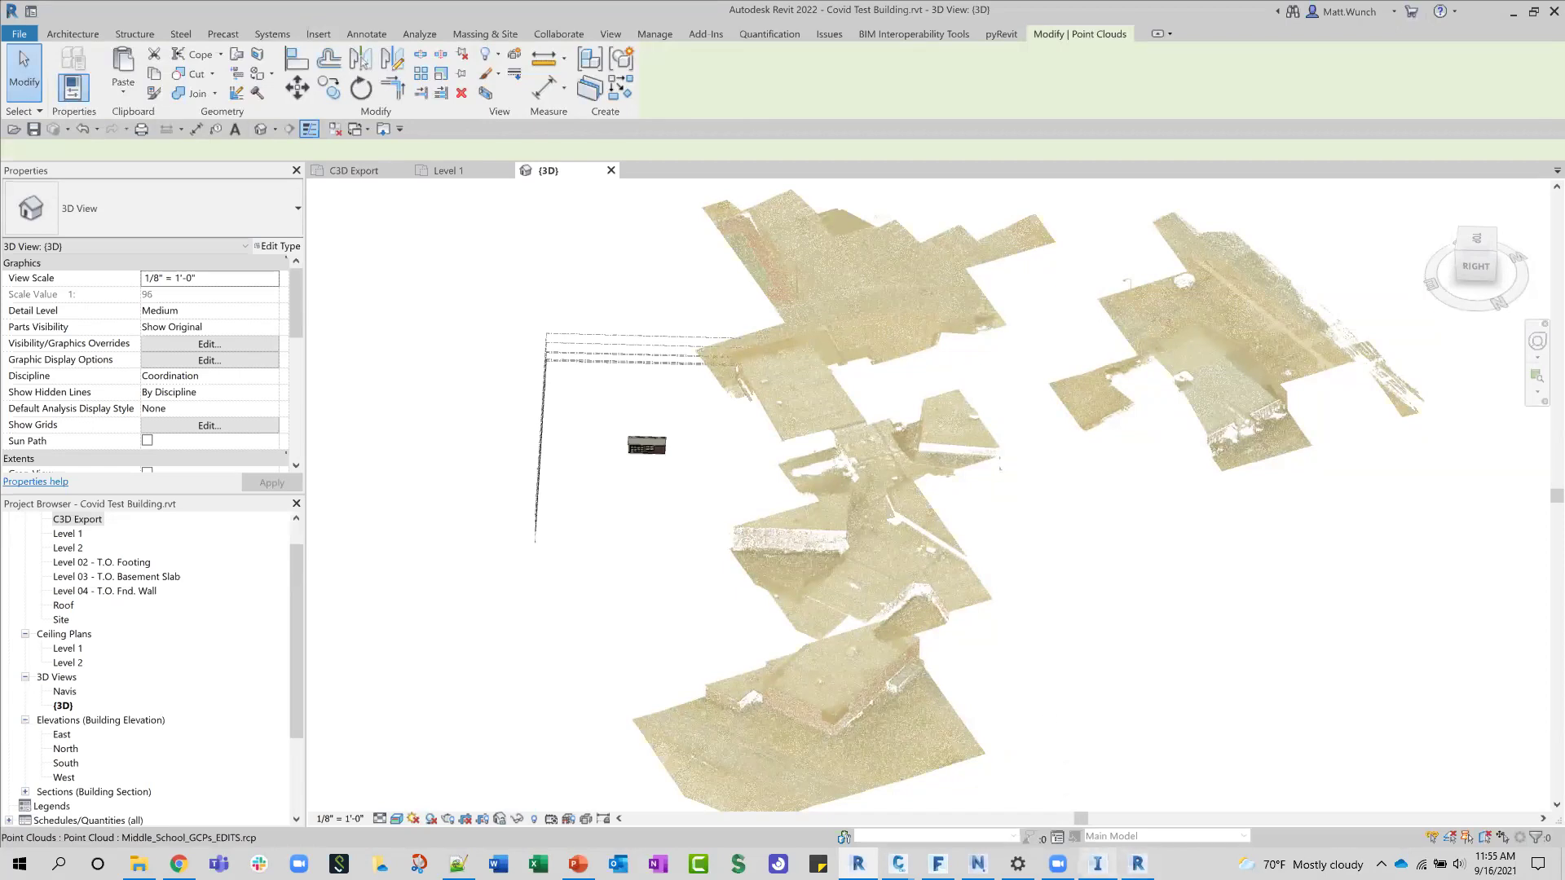
Step: Switch to InfraWorks, dismiss the error message, and inspect the test building on its pad up close and from another angle
key("alt+Tab")
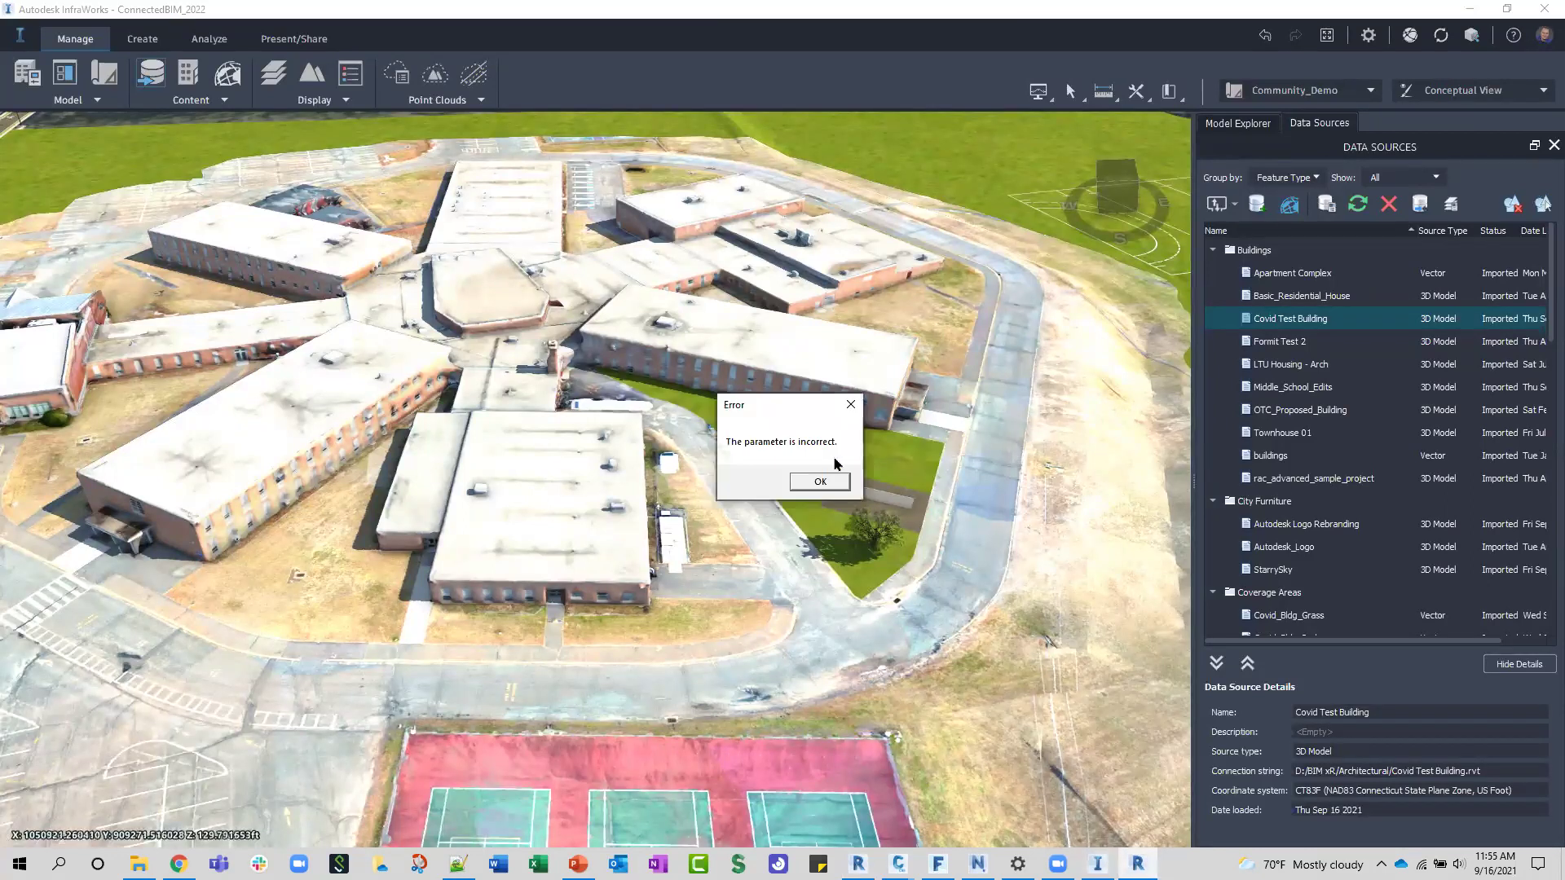
left_click_drag(782, 403, 800, 397)
left_click(855, 477)
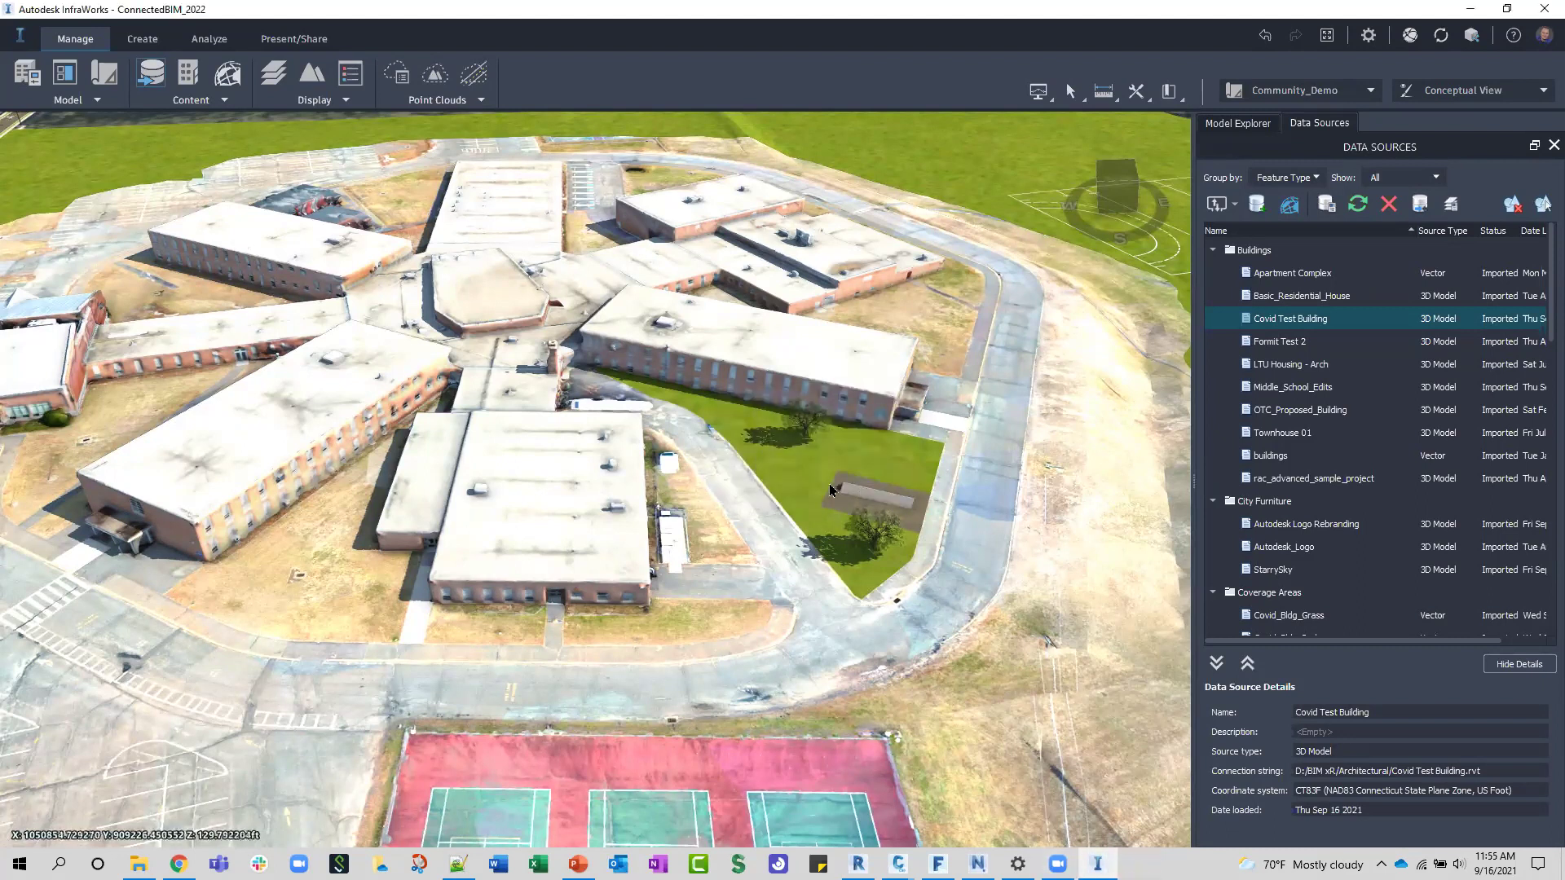
scroll(941, 546, "up", 10)
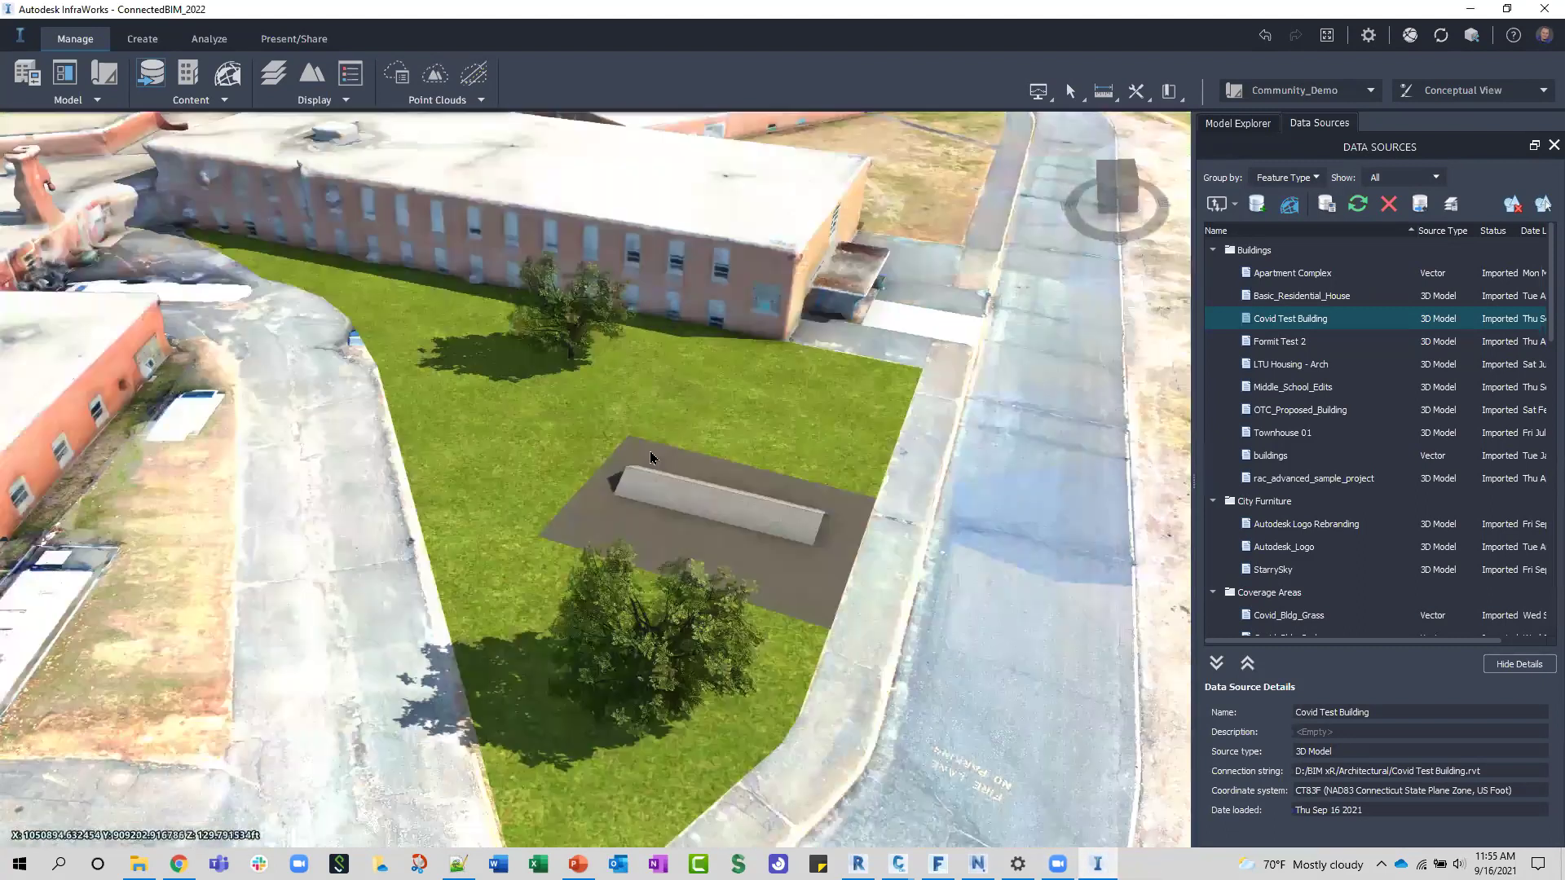
scroll(687, 475, "down", 10)
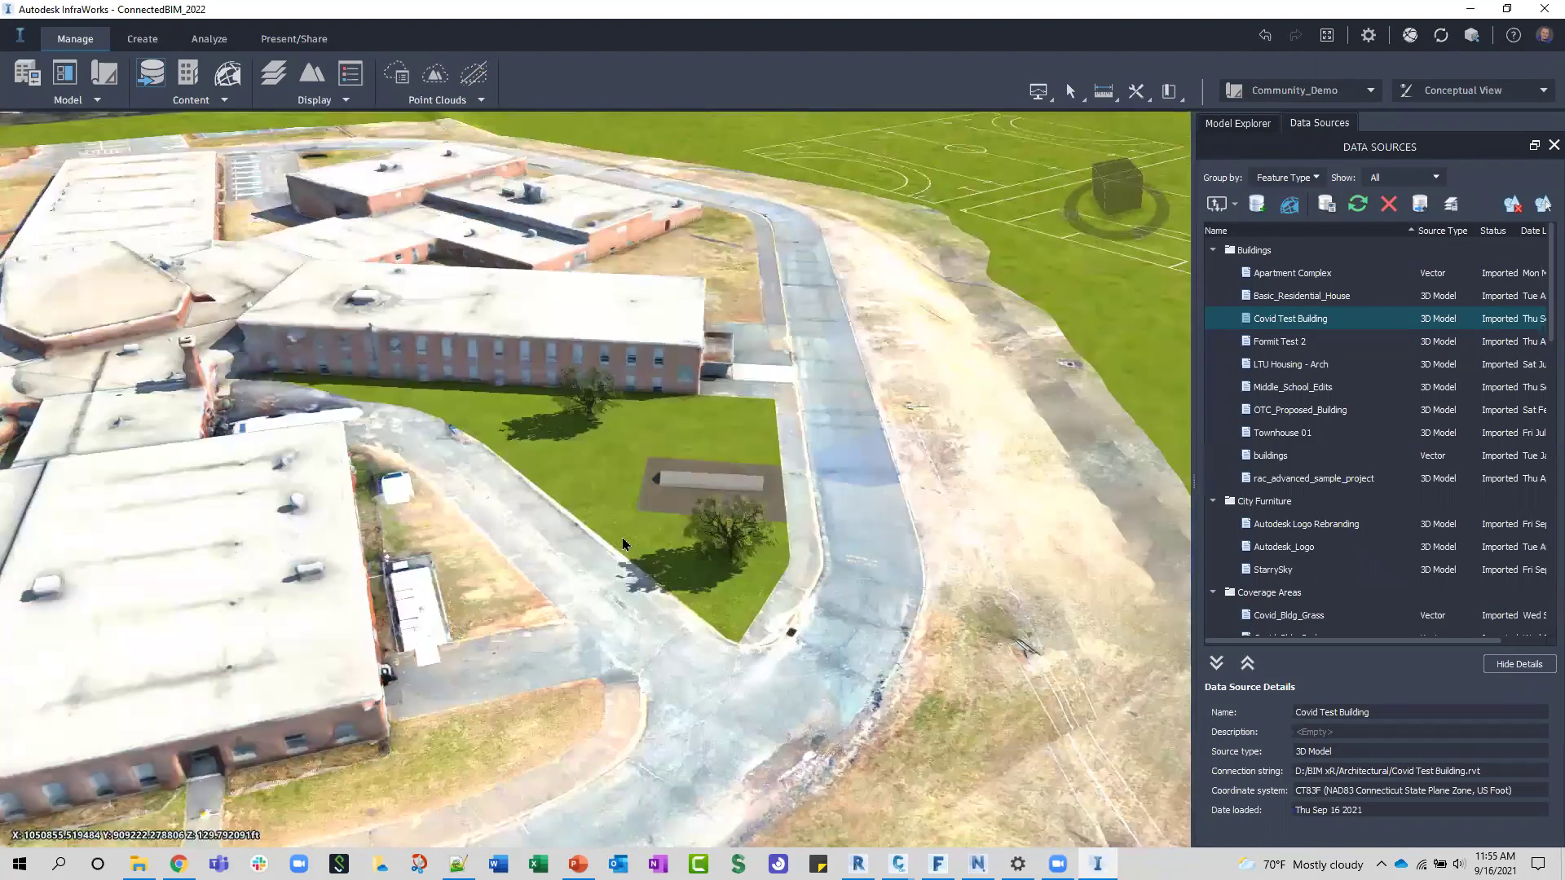
scroll(628, 540, "down", 5)
middle_click_drag(633, 545, 766, 677, "shift")
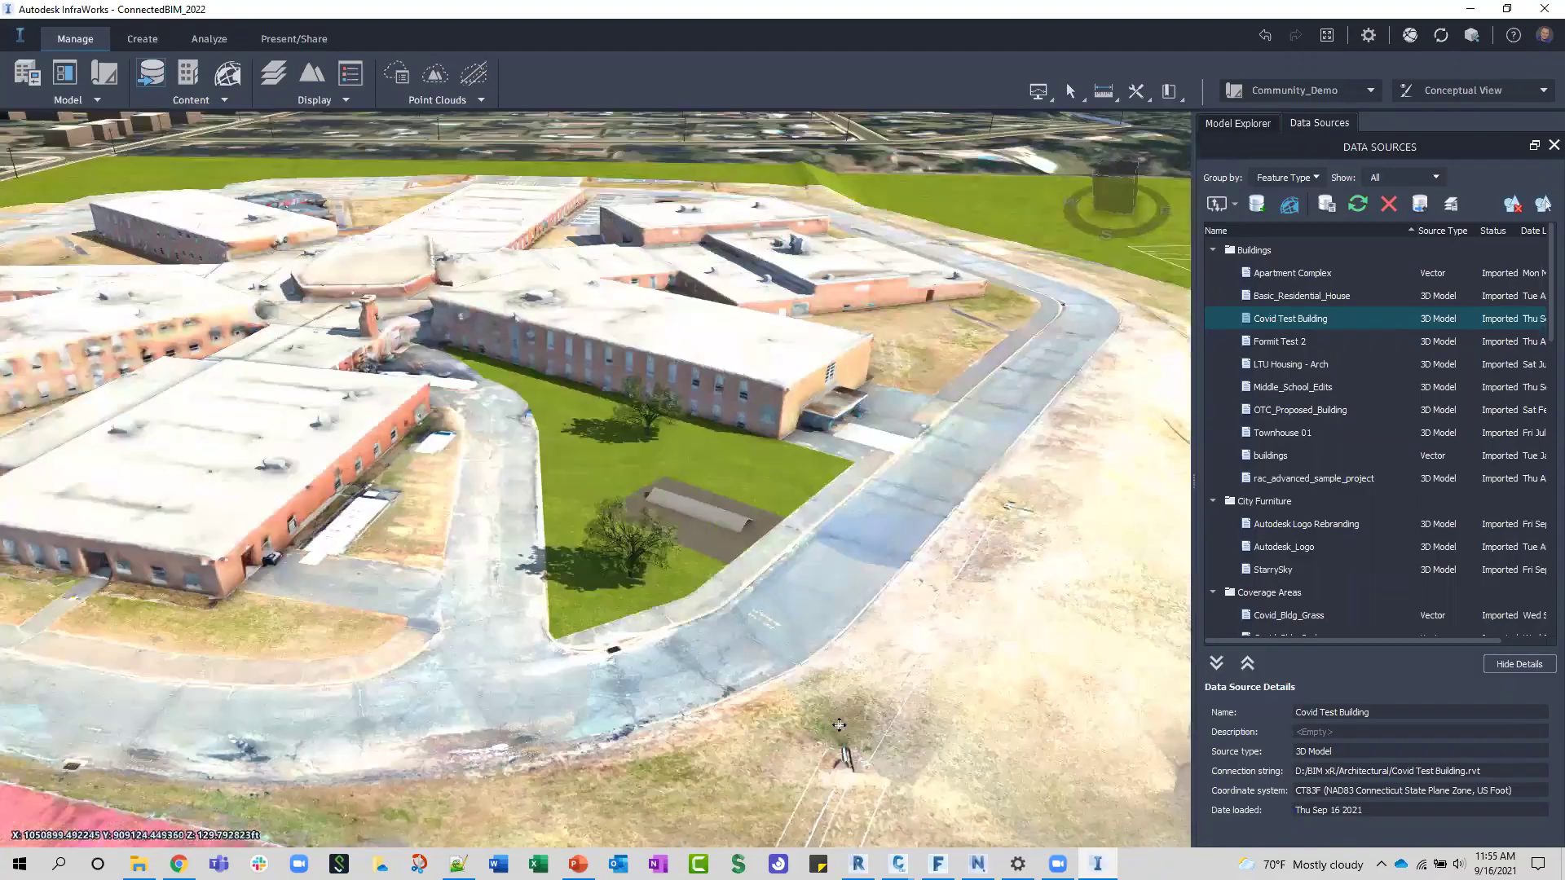
Step: Check the point cloud around the building in Revit, then return to InfraWorks and survey the whole school site and its sports fields
key("alt+Tab")
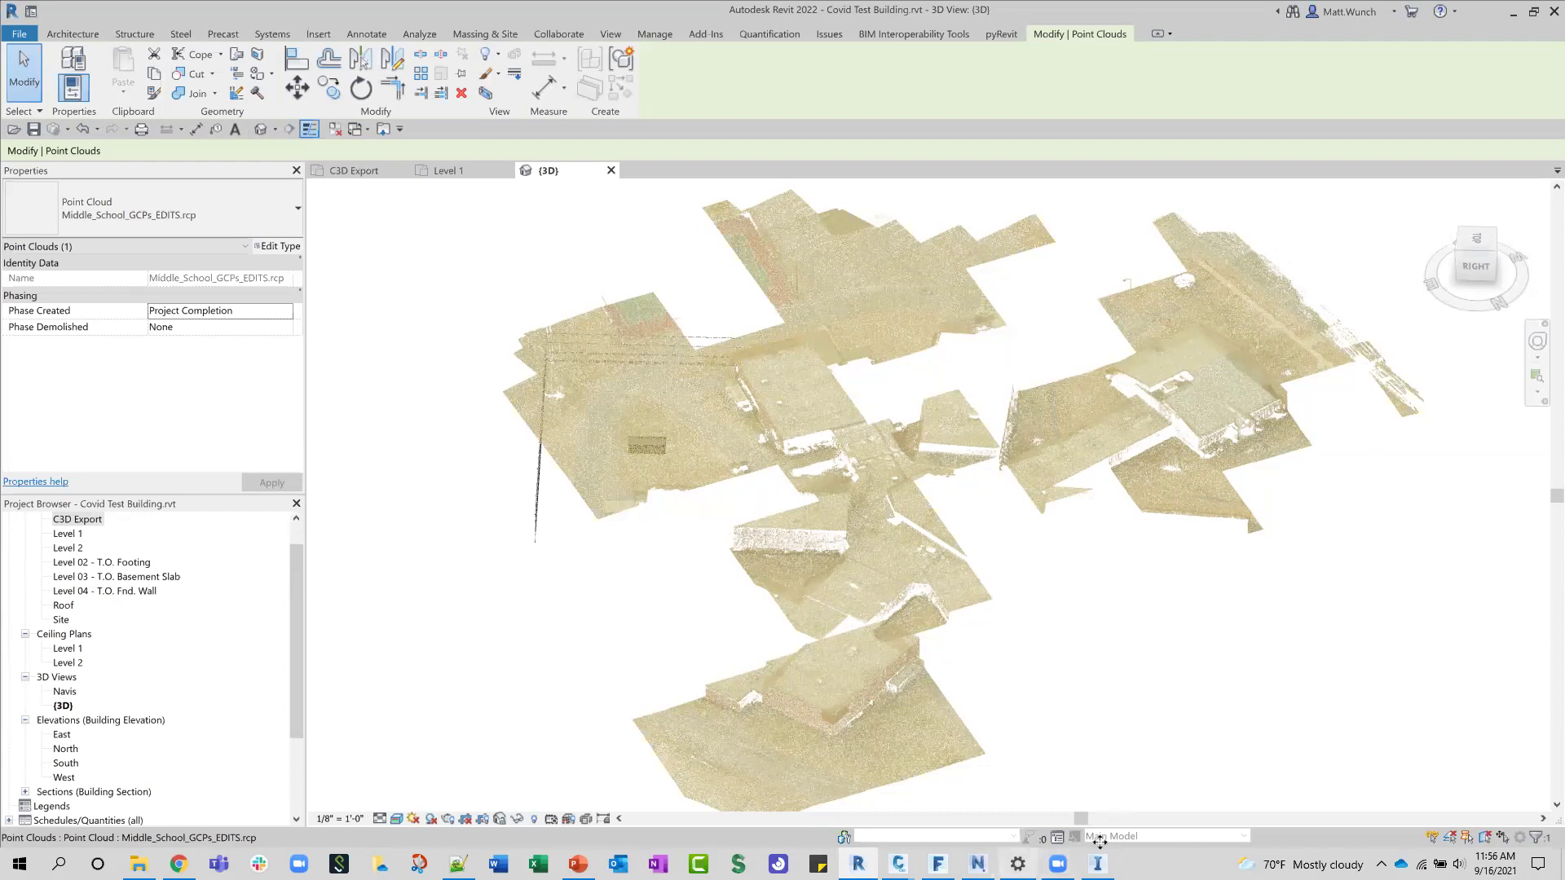
left_click(858, 864)
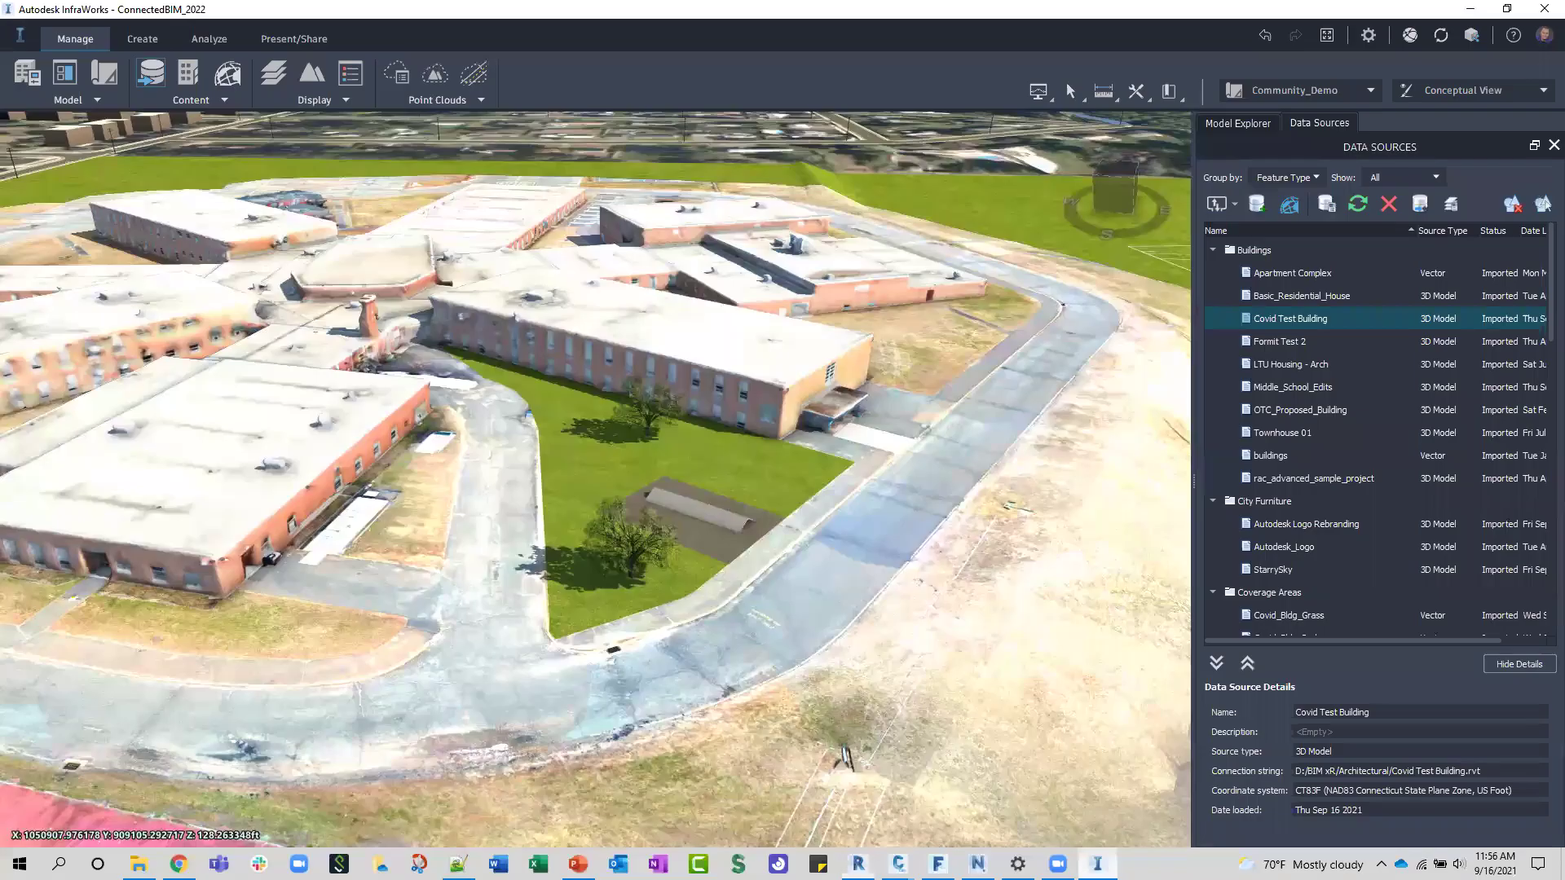
mouse_move(899, 864)
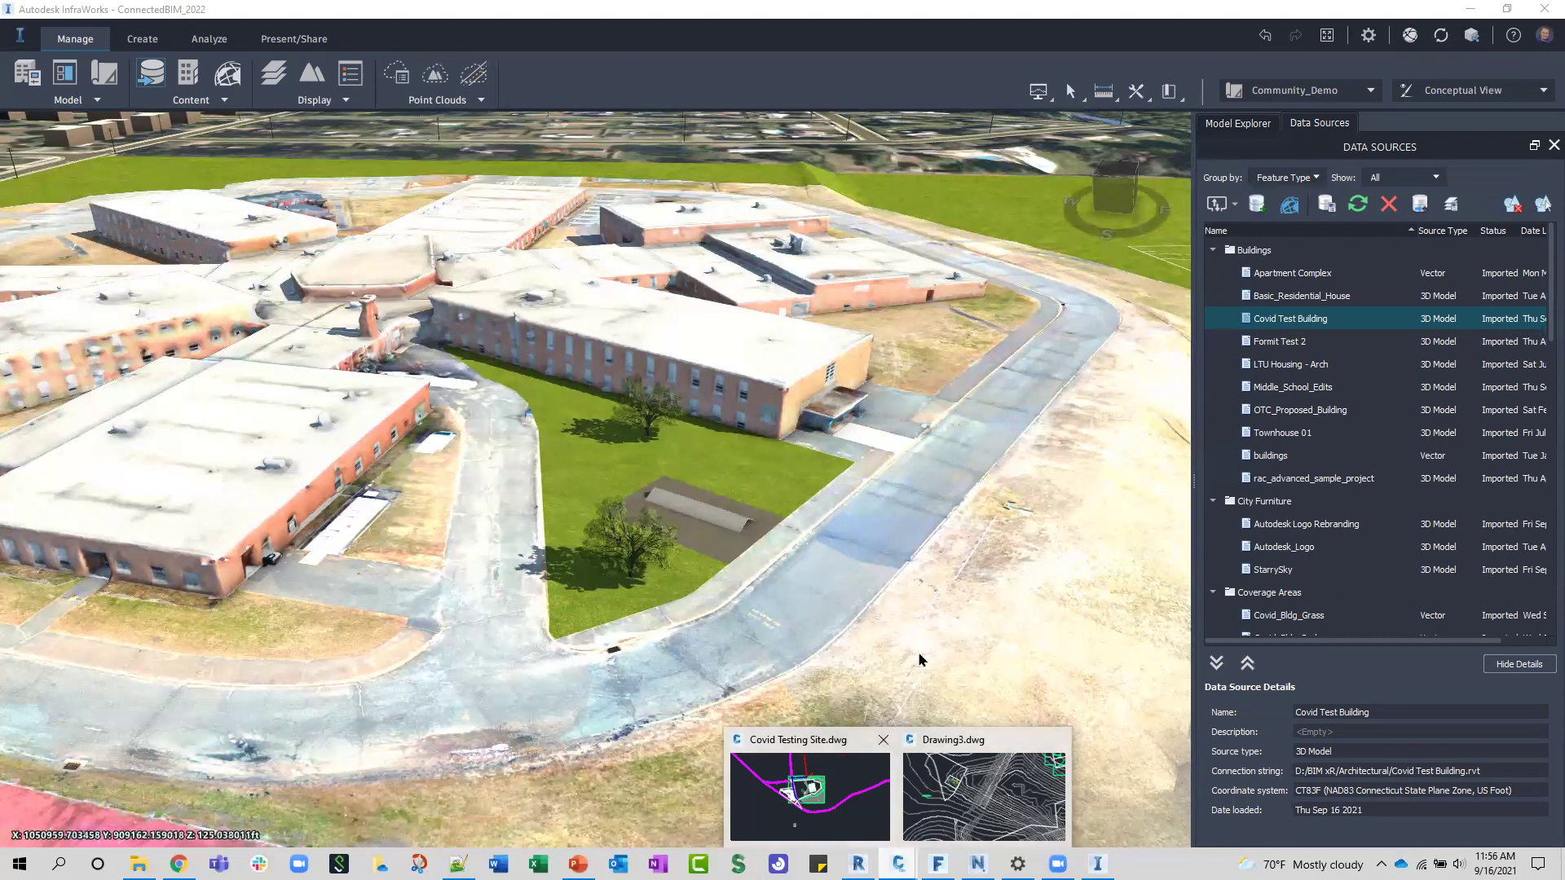
scroll(929, 656, "down", 3)
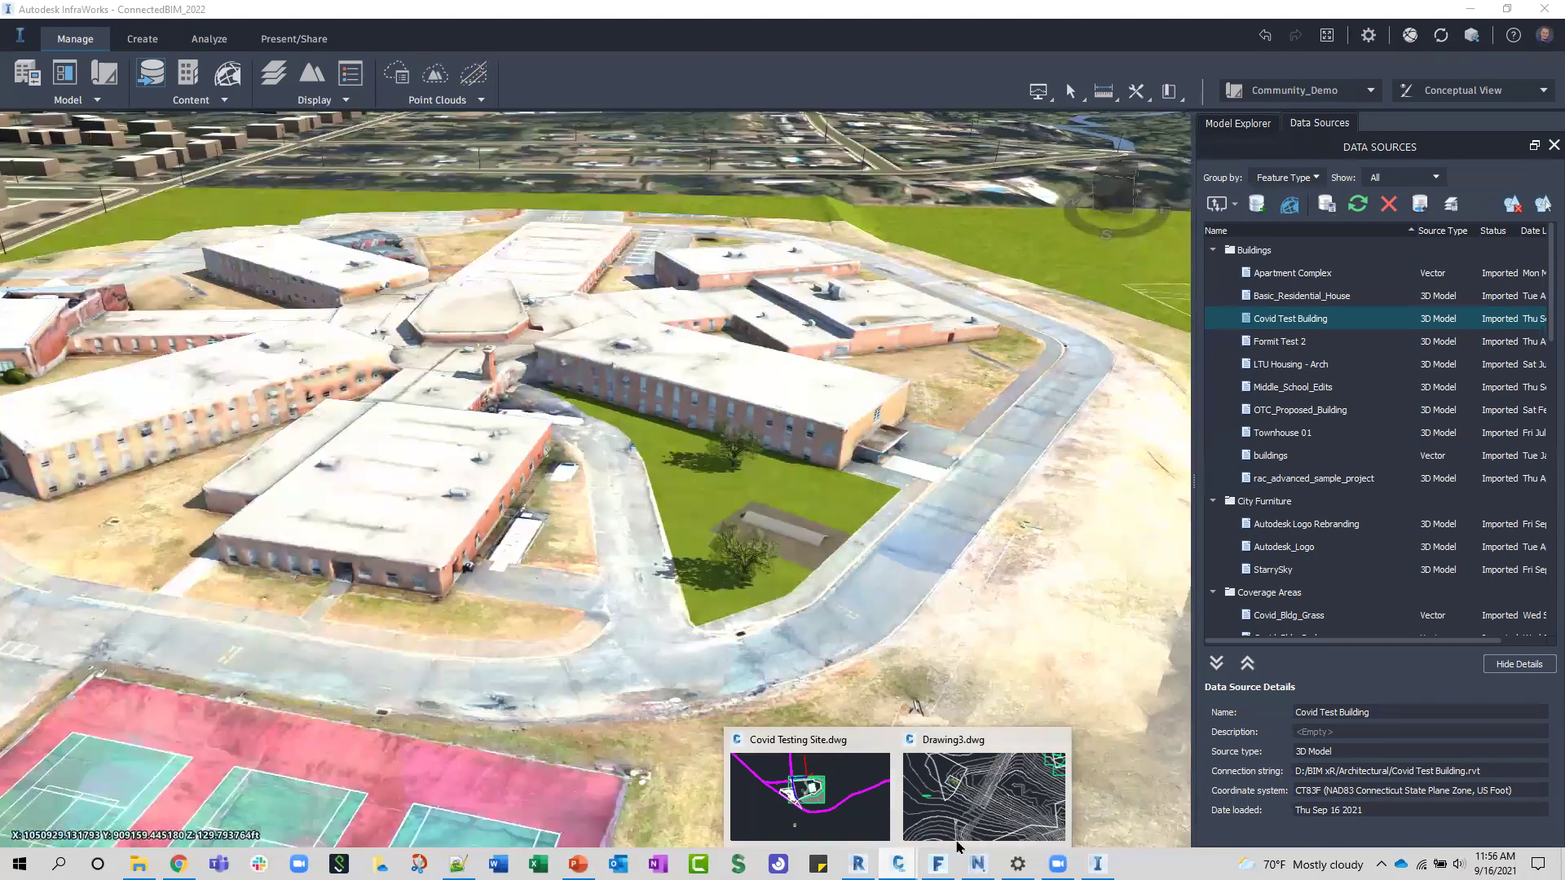
scroll(1025, 492, "up", 2)
scroll(818, 471, "down", 5)
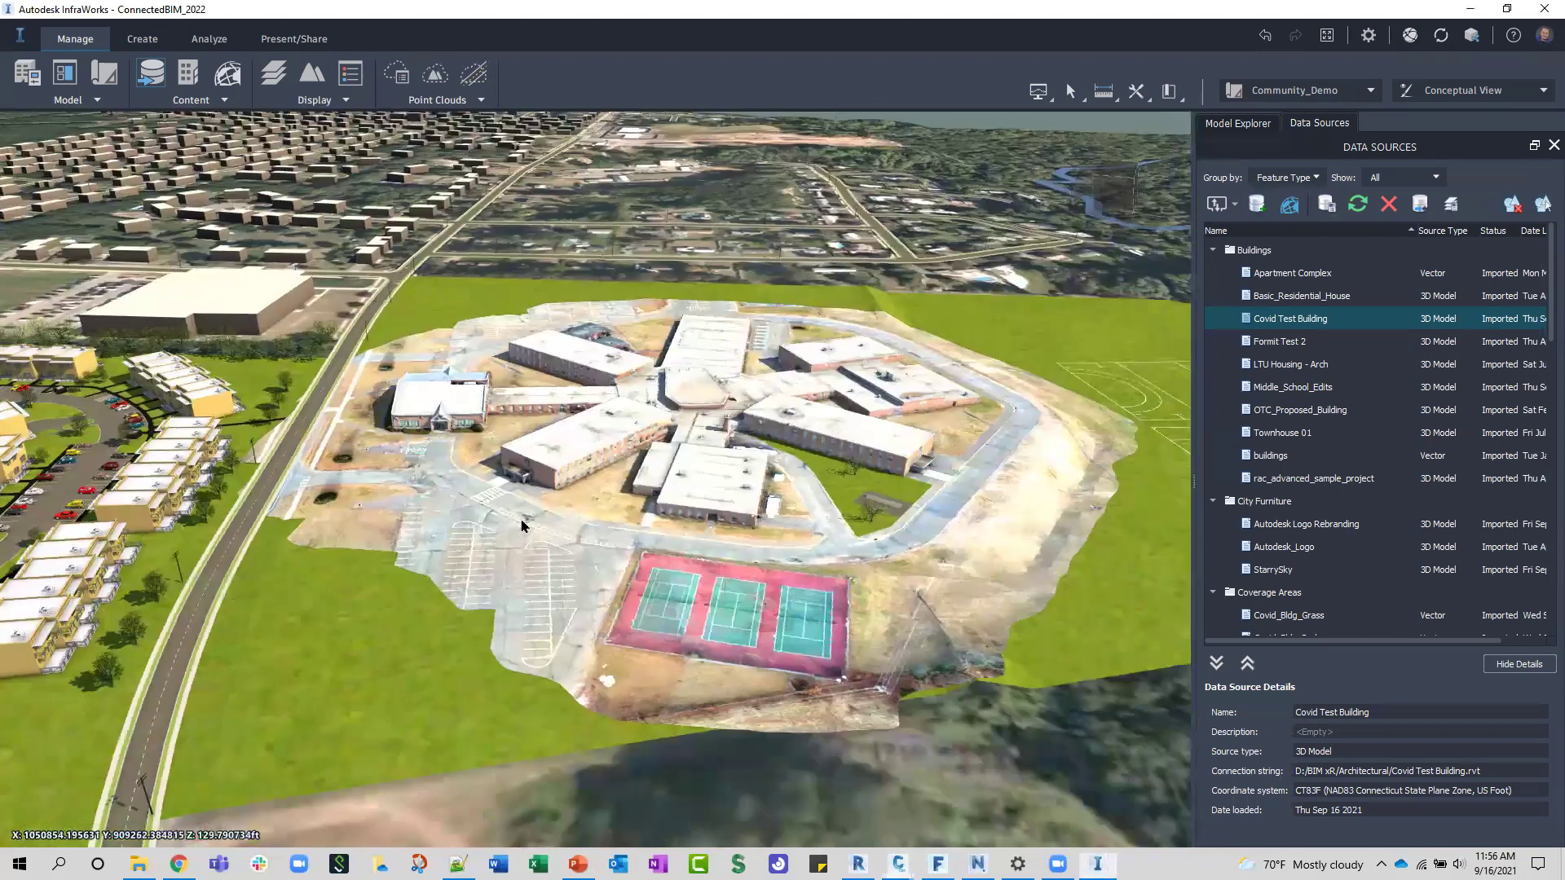
scroll(438, 462, "up", 3)
scroll(495, 450, "up", 3)
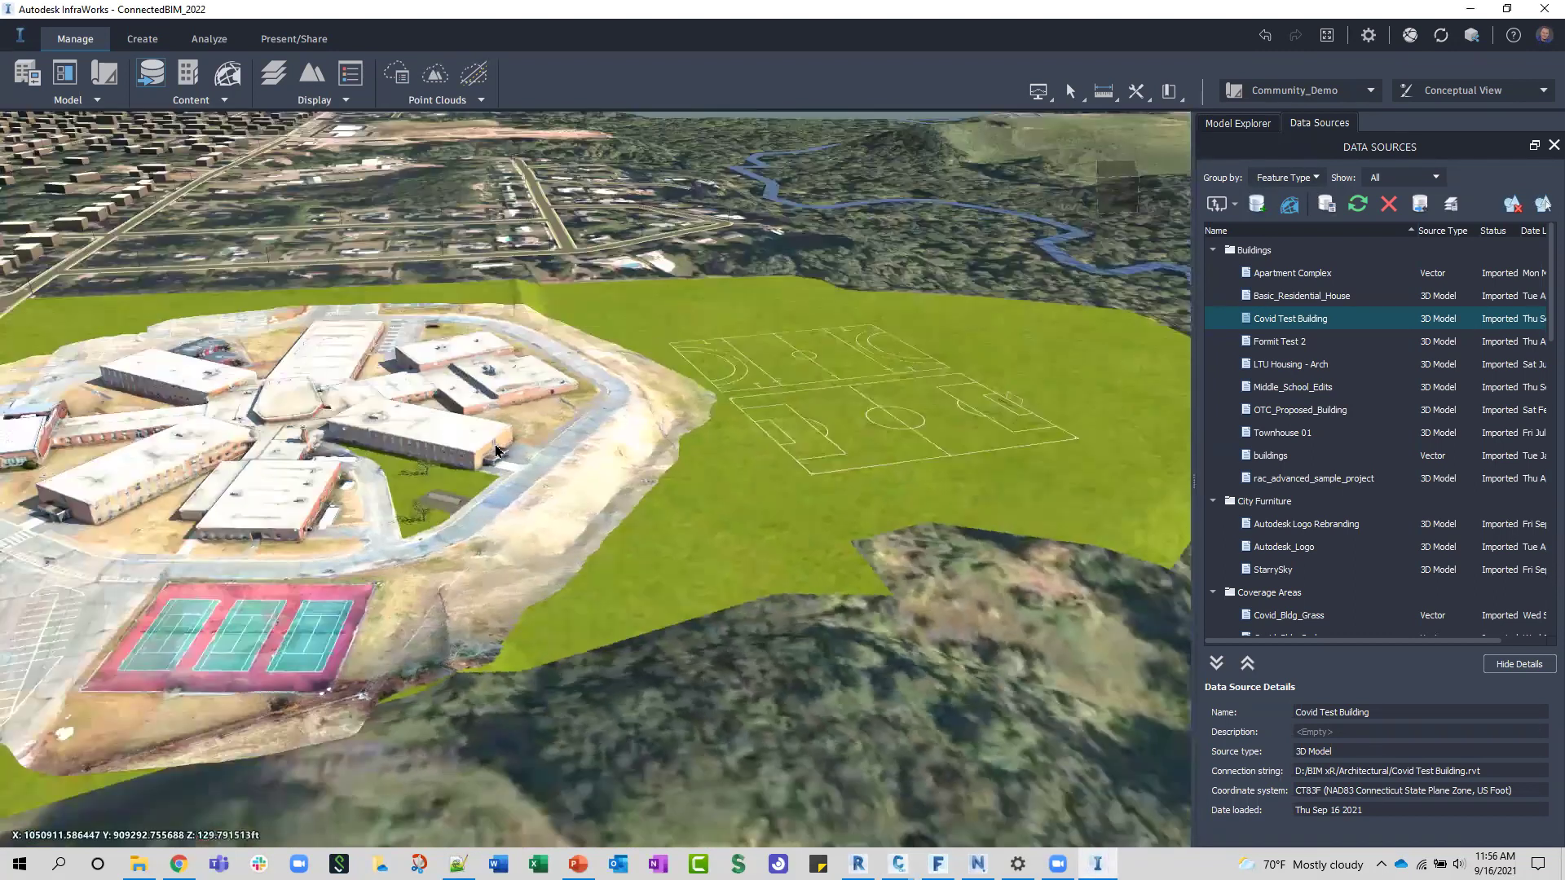